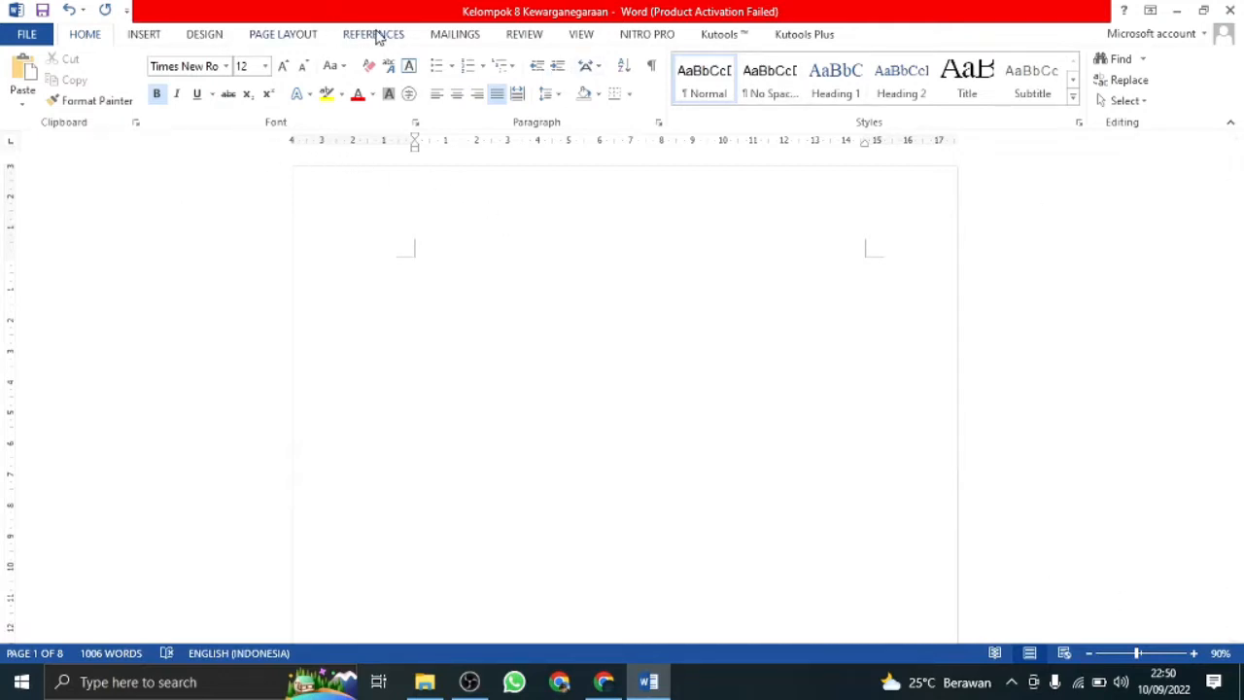
- Insert the Tabel Manual table of contents on the first page
left_click(377, 35)
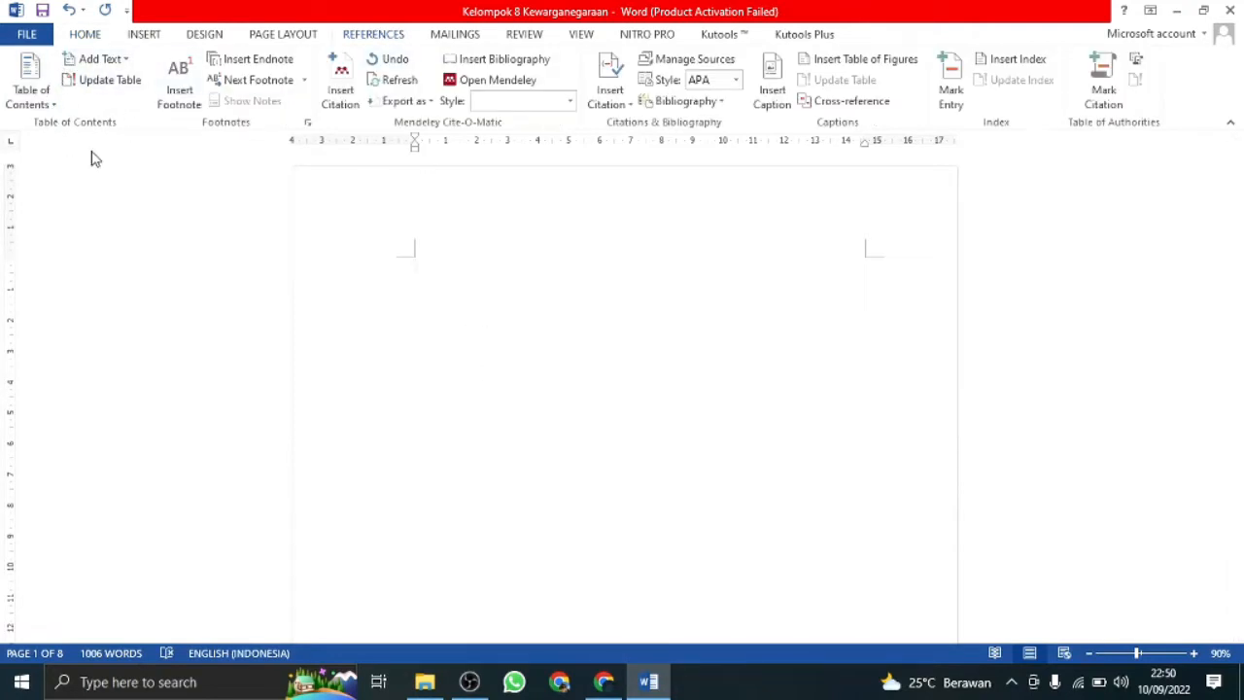
left_click(49, 104)
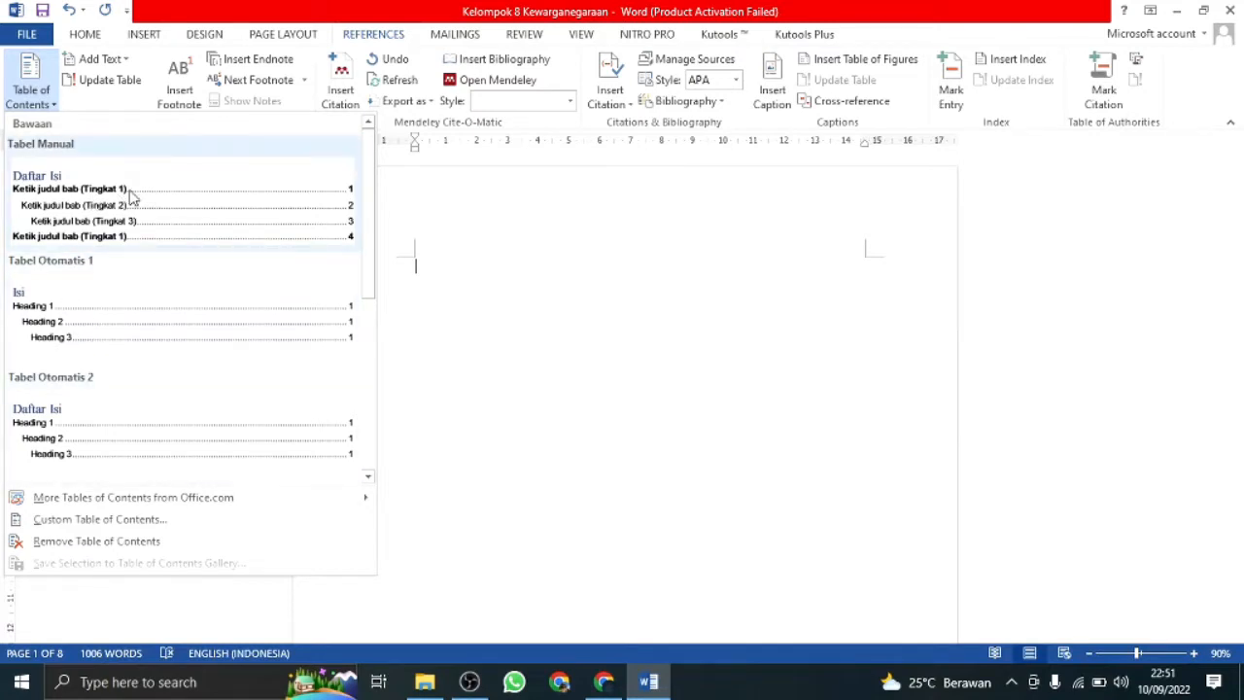
left_click(263, 215)
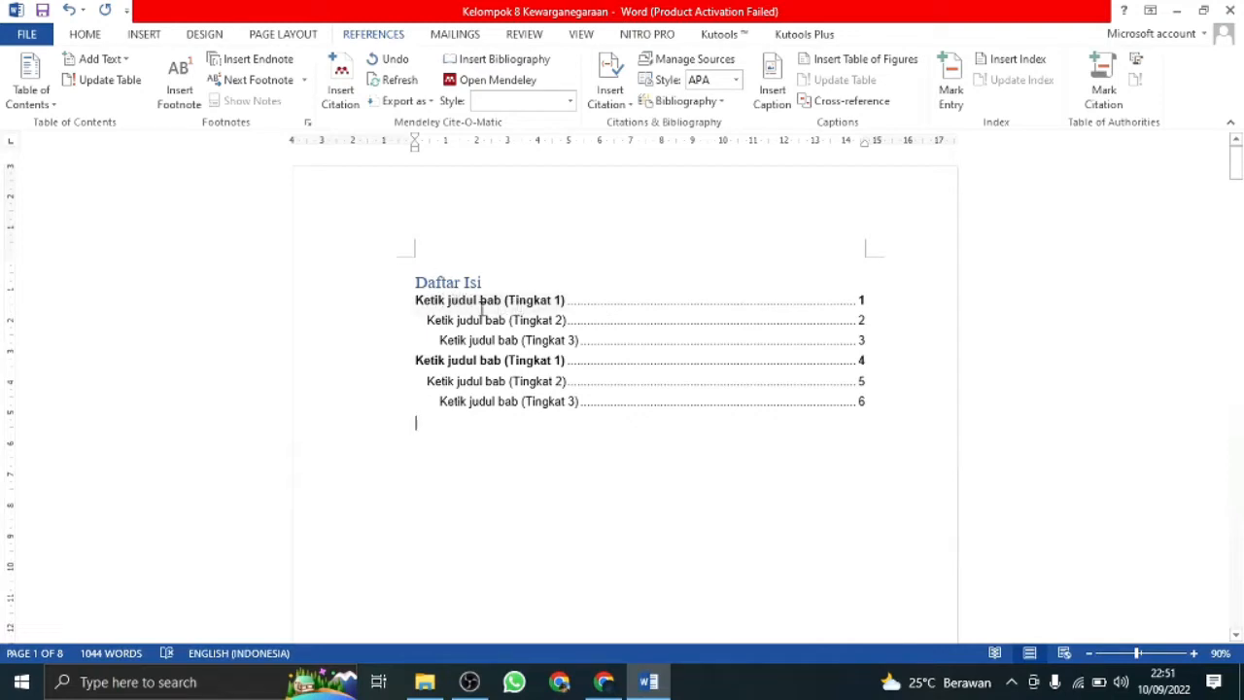
left_click(443, 300)
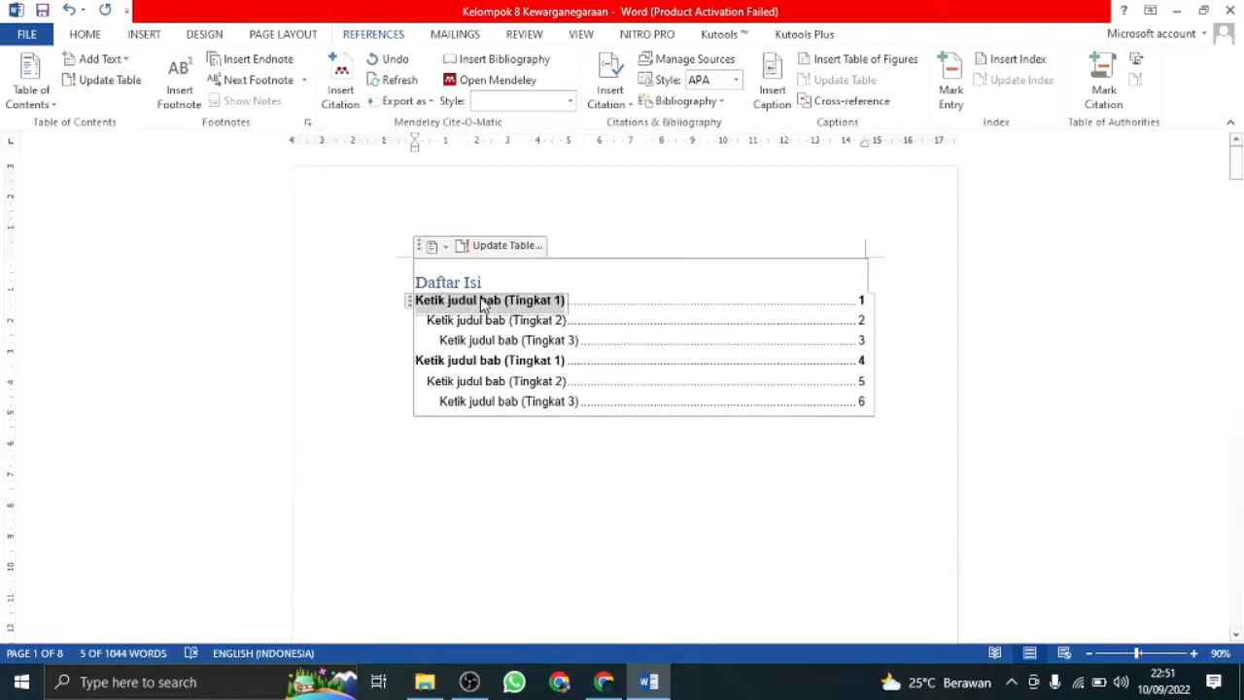
left_click(874, 304)
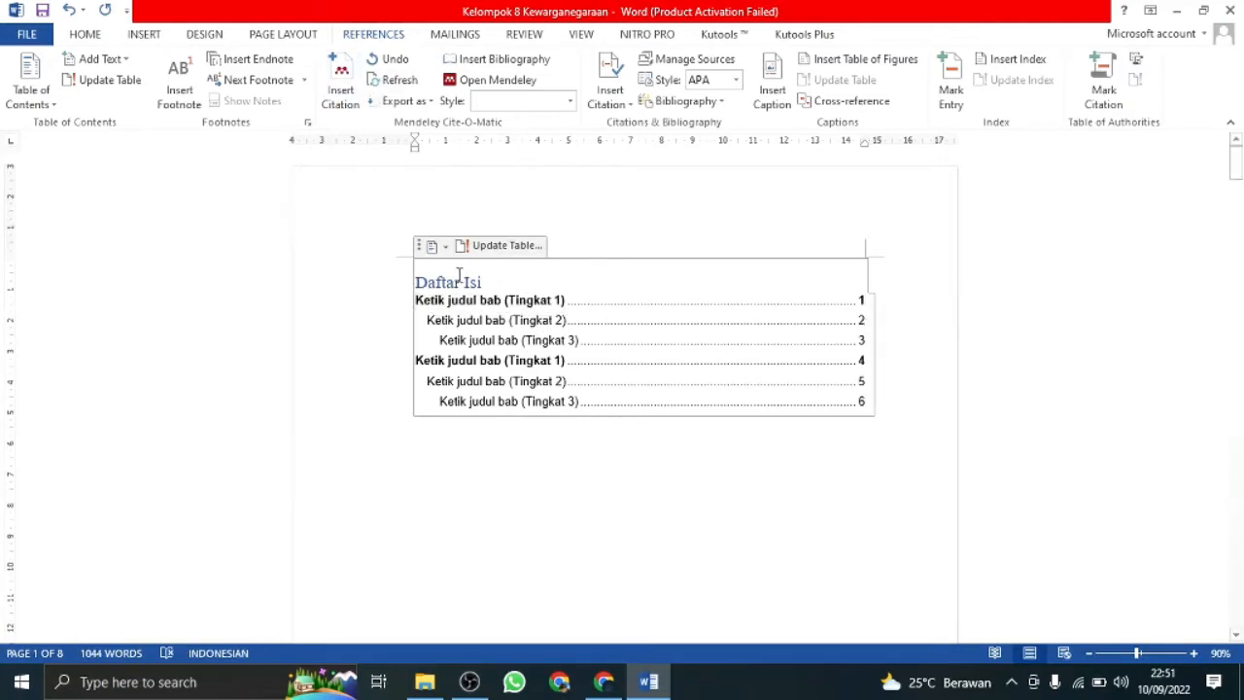
- Replace the manual table of contents with the Tabel Otomatis 2 style and dismiss the notice
left_click(30, 95)
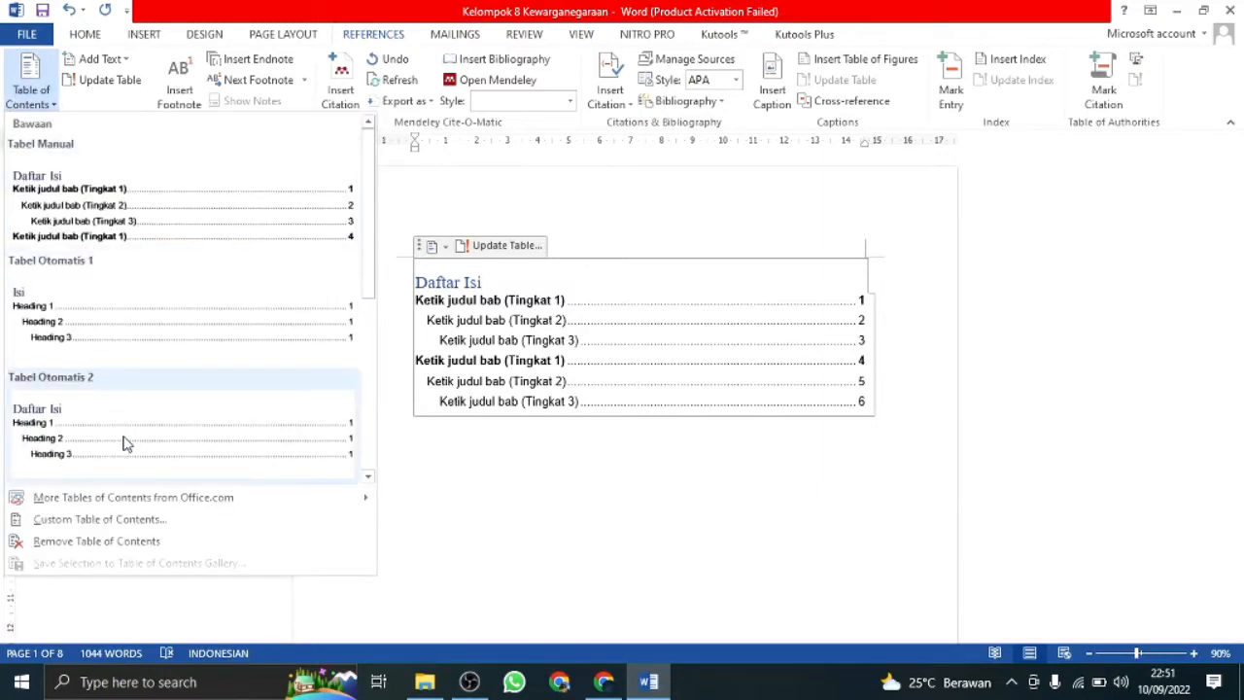
left_click(325, 429)
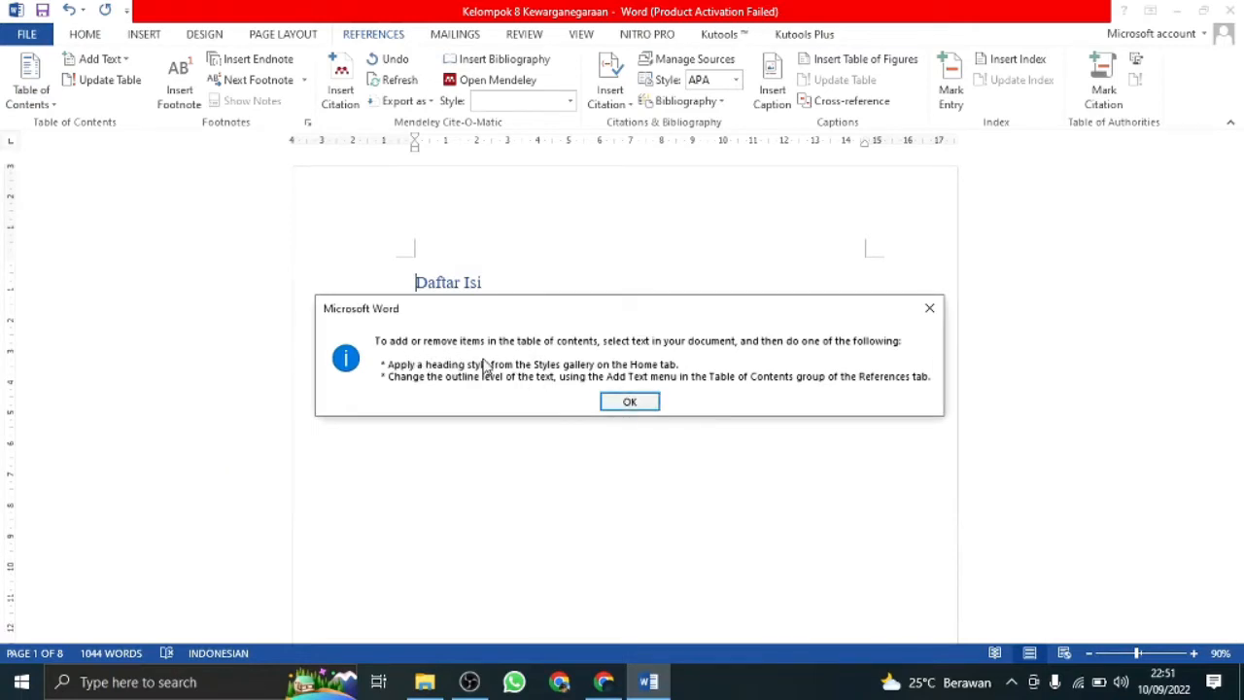
left_click_drag(506, 321, 534, 366)
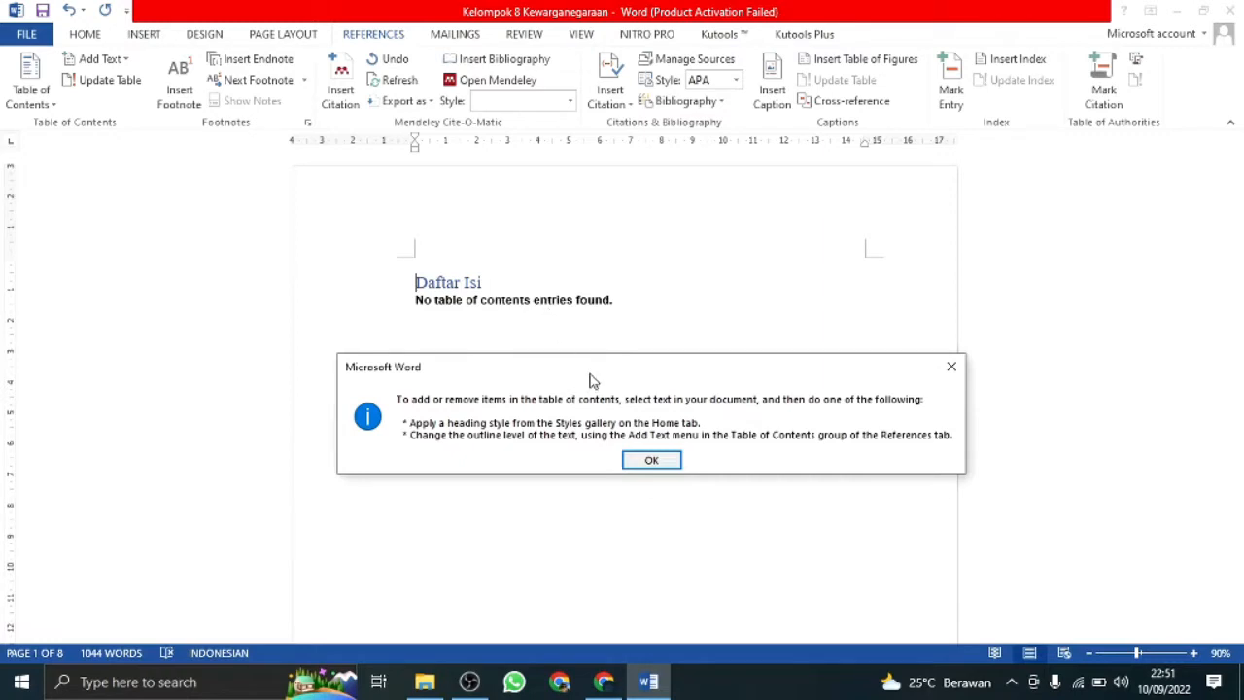
left_click_drag(590, 380, 577, 353)
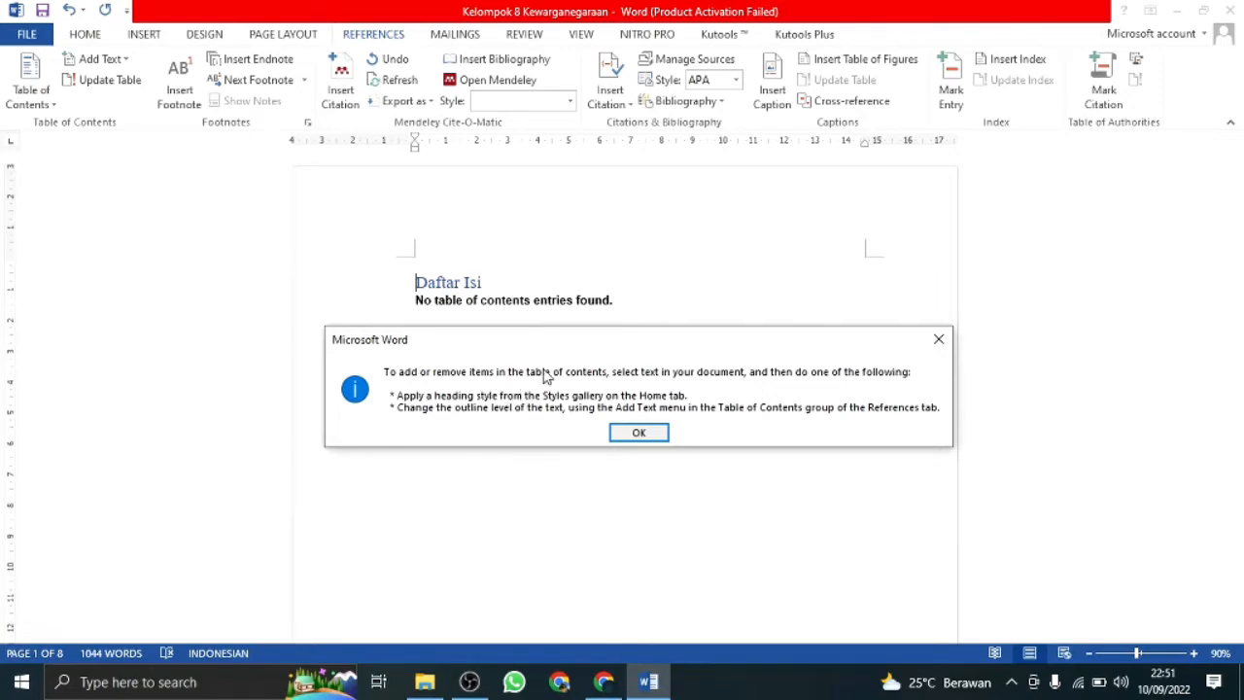
left_click(639, 434)
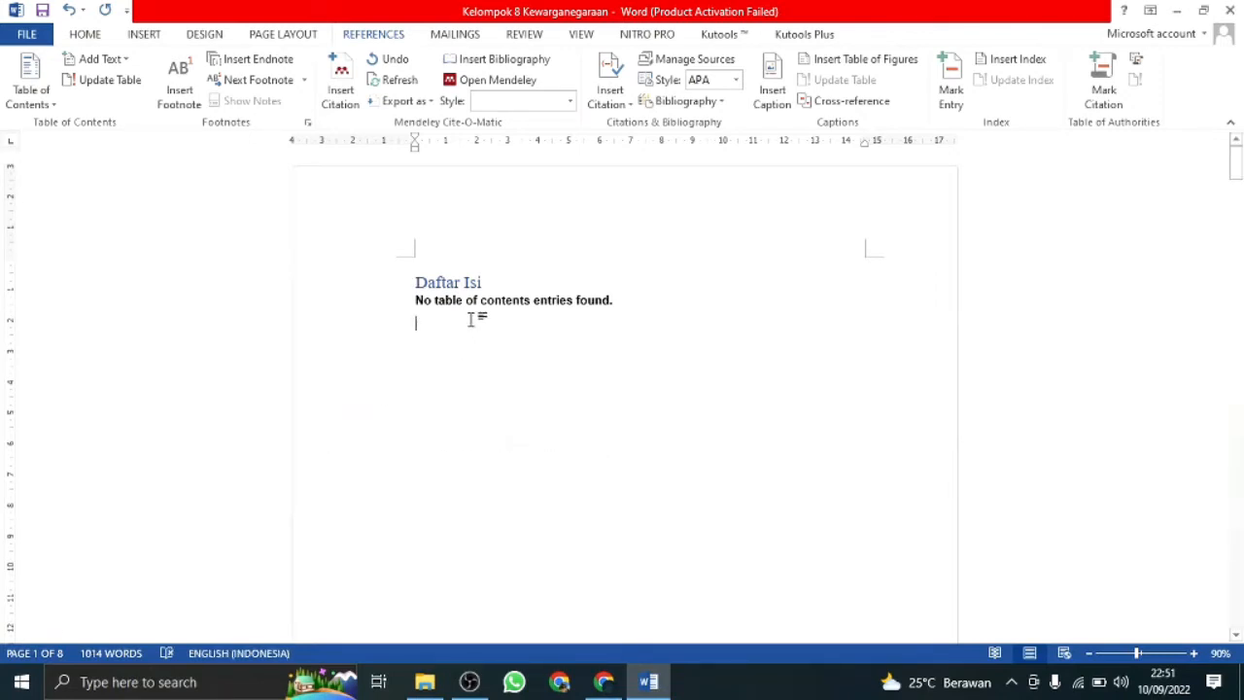
- Delete the empty line above the BAB I title on page 2
scroll(604, 289, "down", 15)
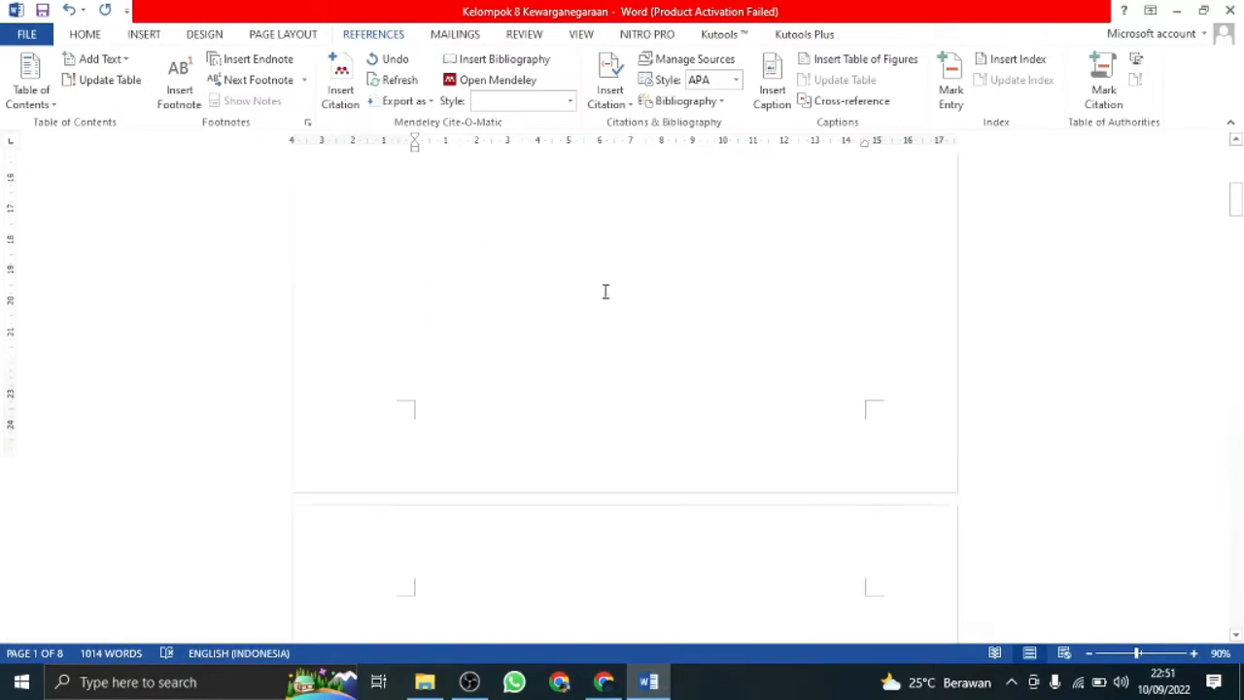
left_click(616, 262)
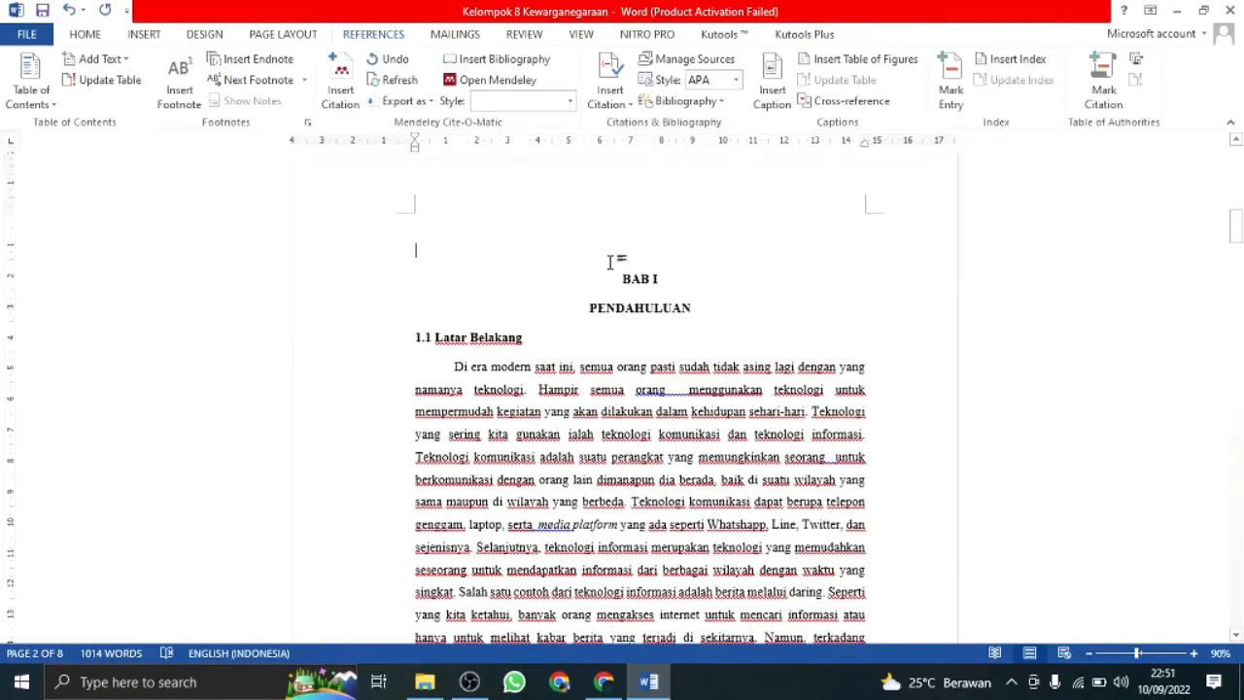
key("BackSpace")
scroll(625, 266, "up", 3)
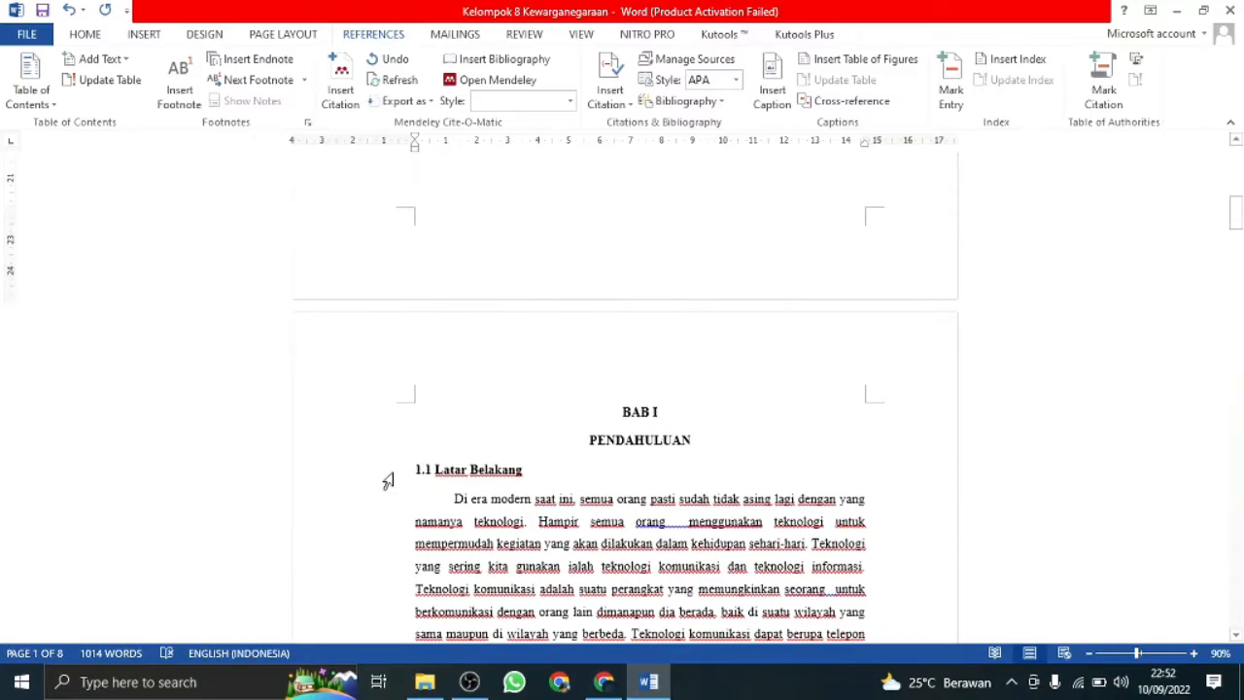
- Join PENDAHULUAN onto the BAB I line to form a single title line
left_click(84, 34)
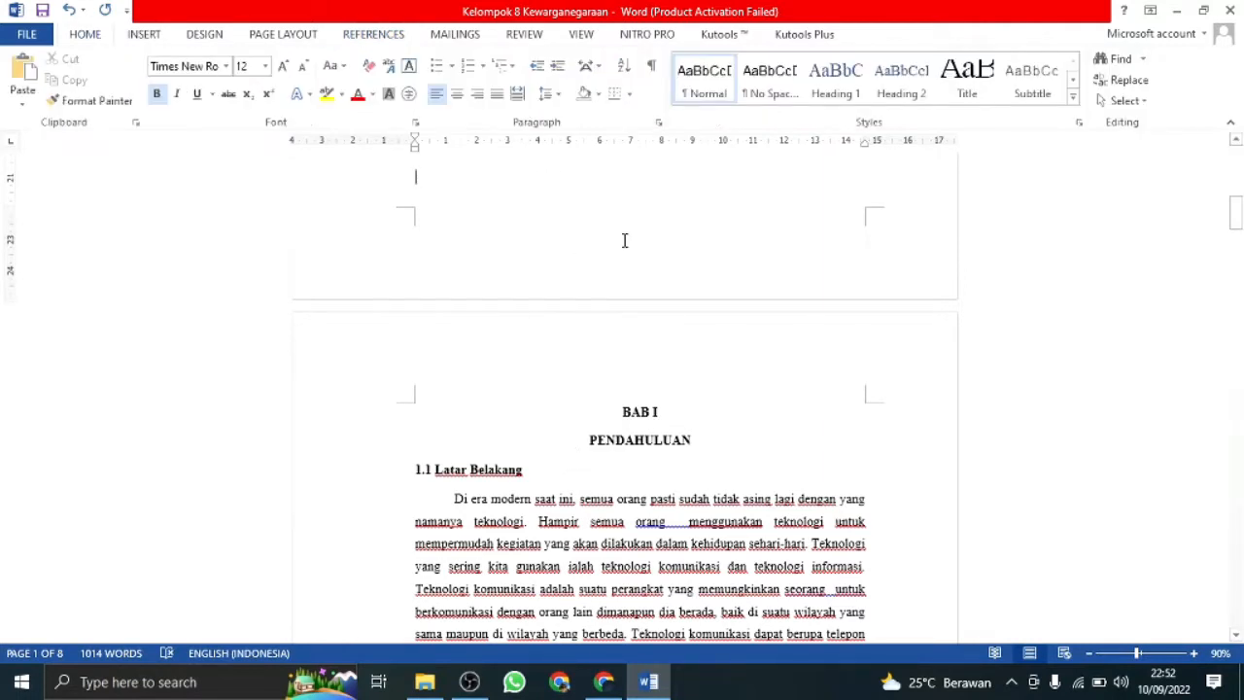
left_click(587, 439)
key("ctrl+l")
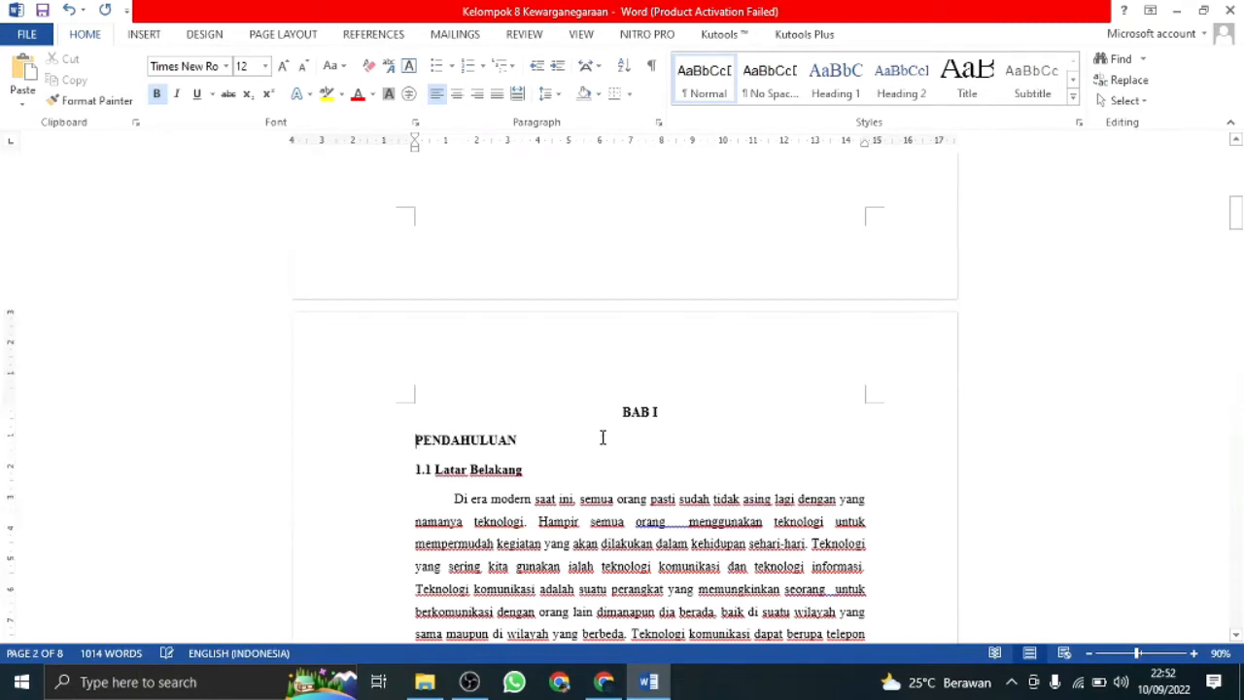
key("BackSpace")
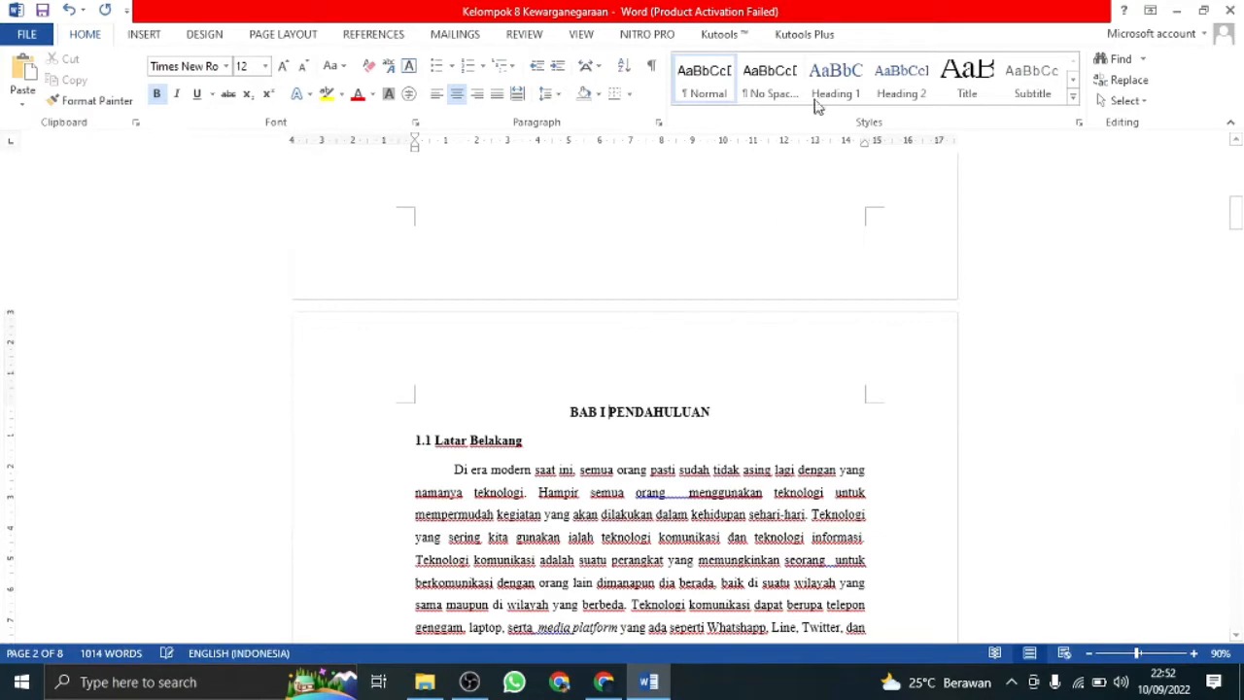
- Apply the Heading 1 style to the title BAB I PENDAHULUAN
left_click_drag(692, 409, 583, 418)
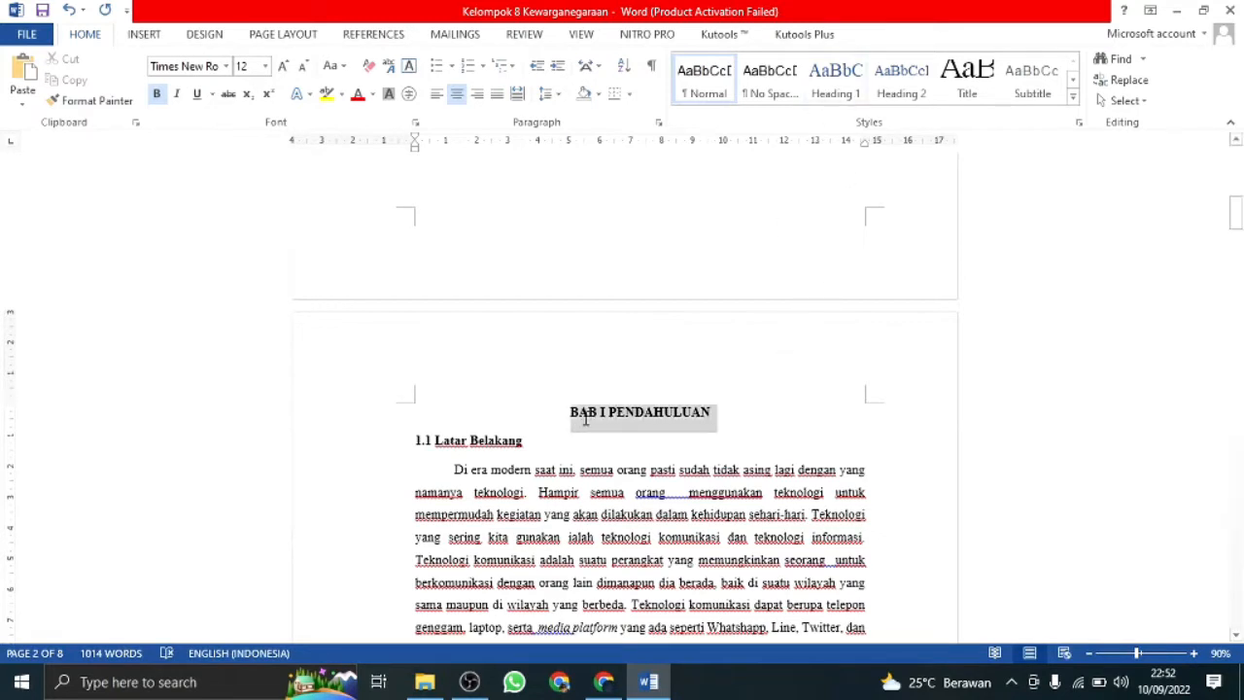
left_click(842, 88)
left_click(841, 85)
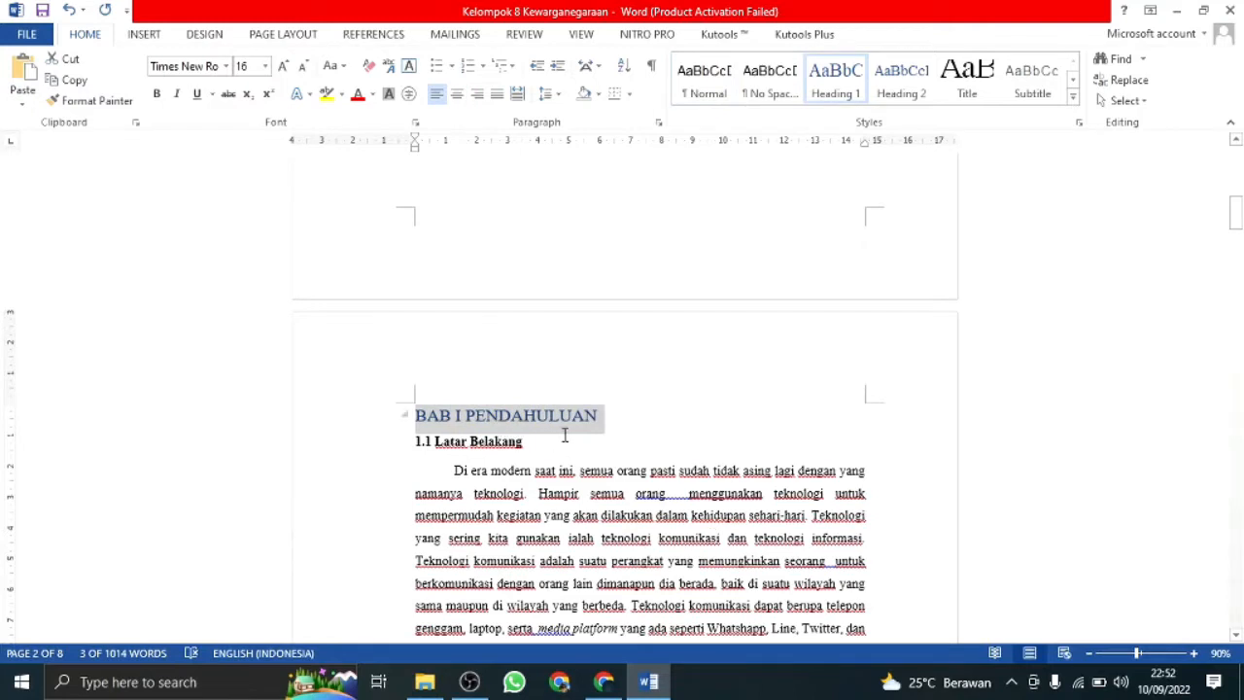
scroll(569, 436, "down", 2)
left_click(639, 357)
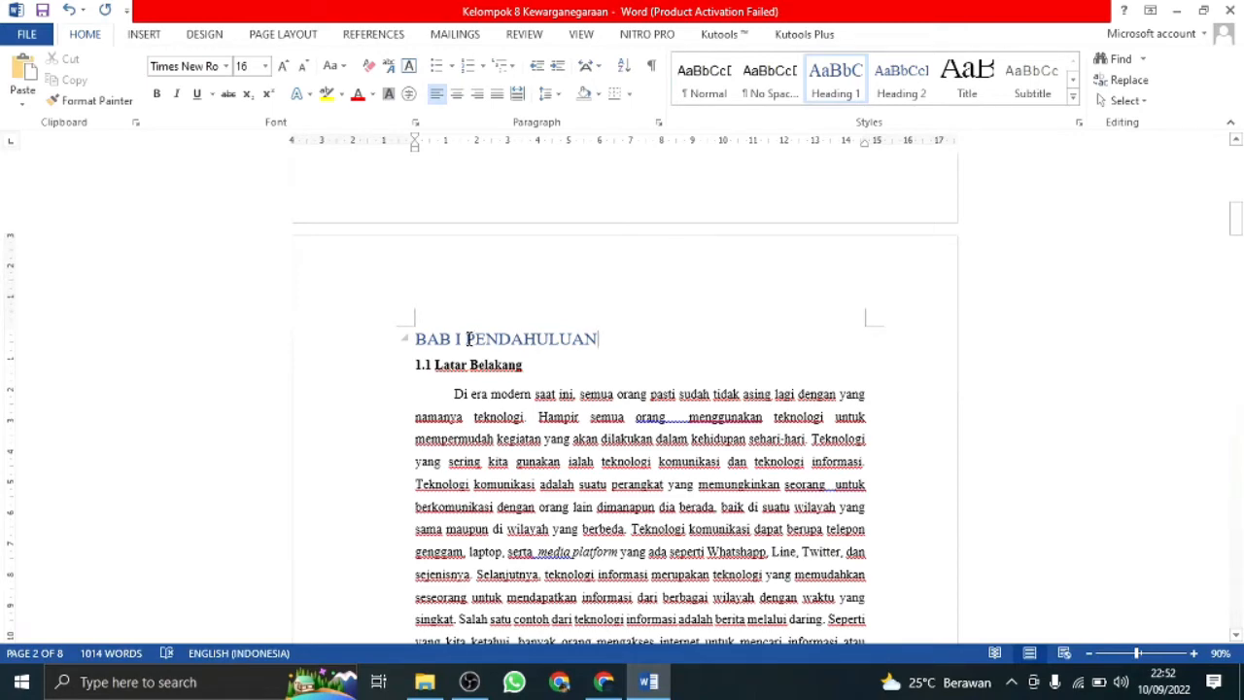
- Update the Daftar Isi table of contents to include the new chapter heading
scroll(534, 328, "up", 20)
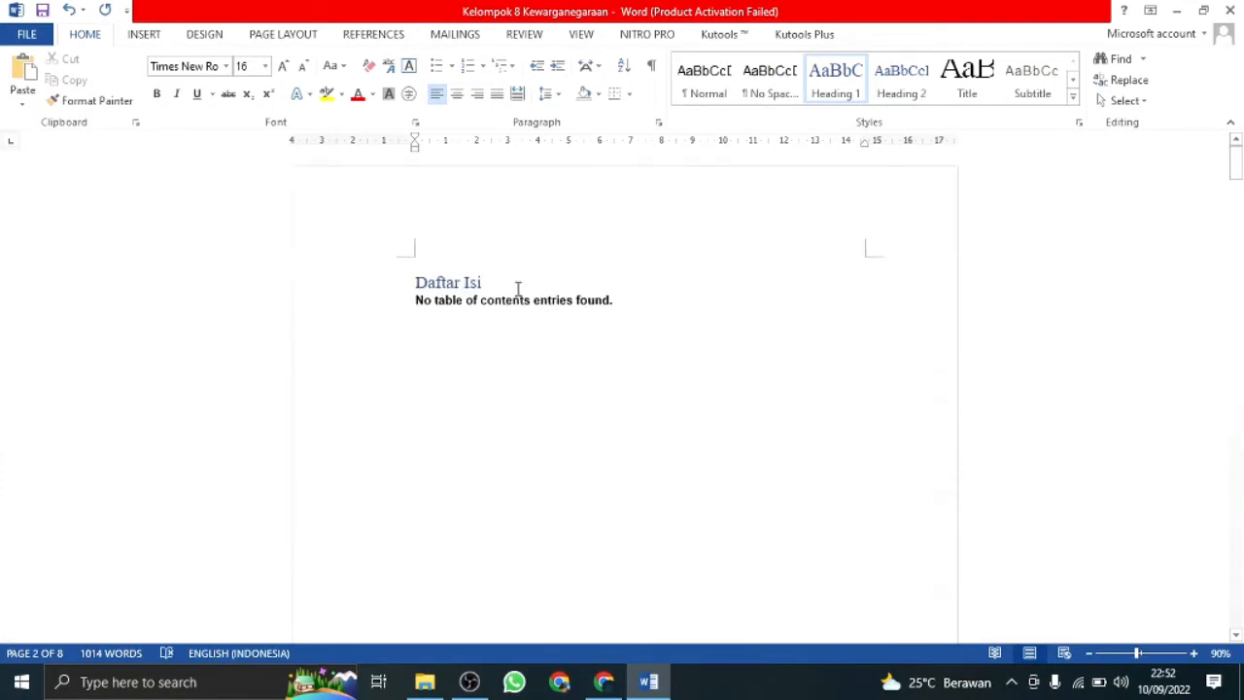
left_click(518, 288)
left_click(489, 249)
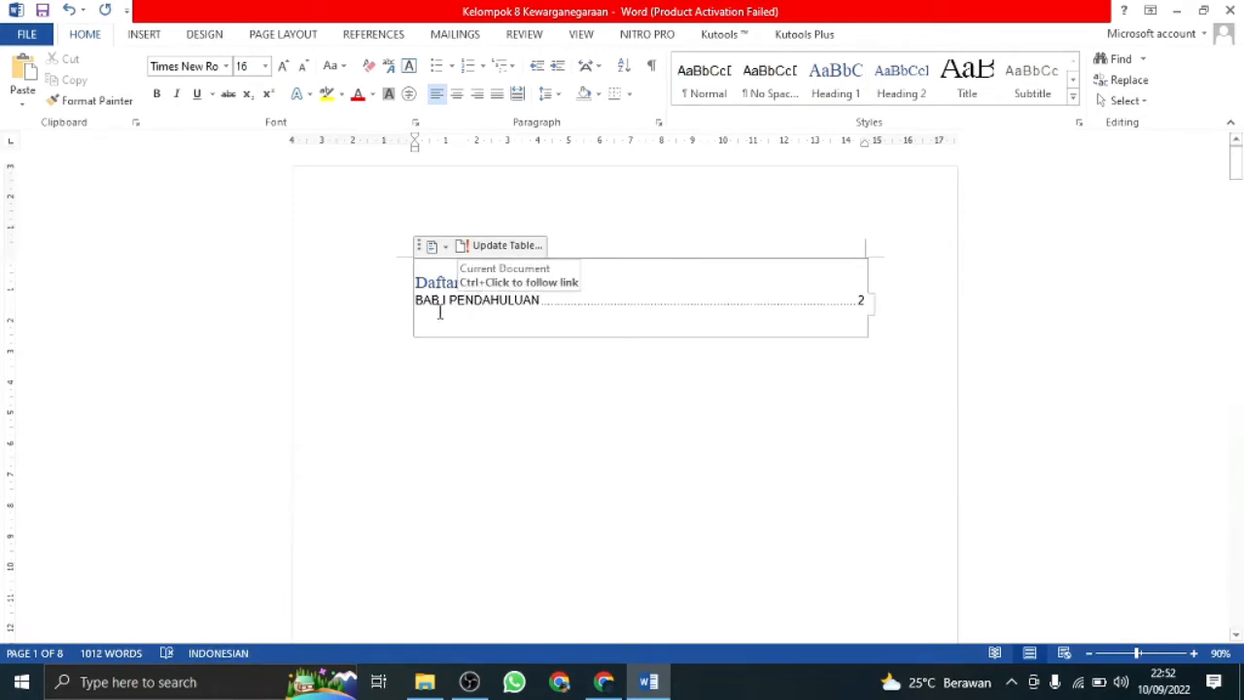
- Split the BAB I PENDAHULUAN heading into two paragraphs before PENDAHULUAN
scroll(503, 313, "down", 5)
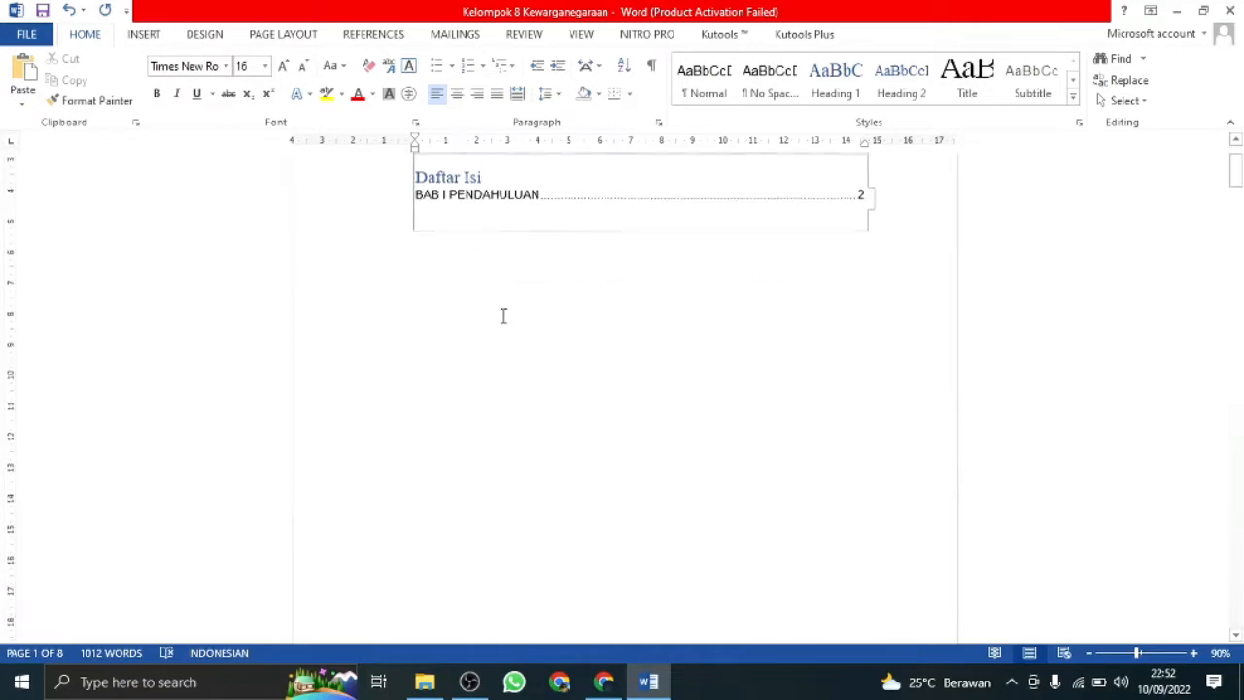
scroll(503, 315, "down", 5)
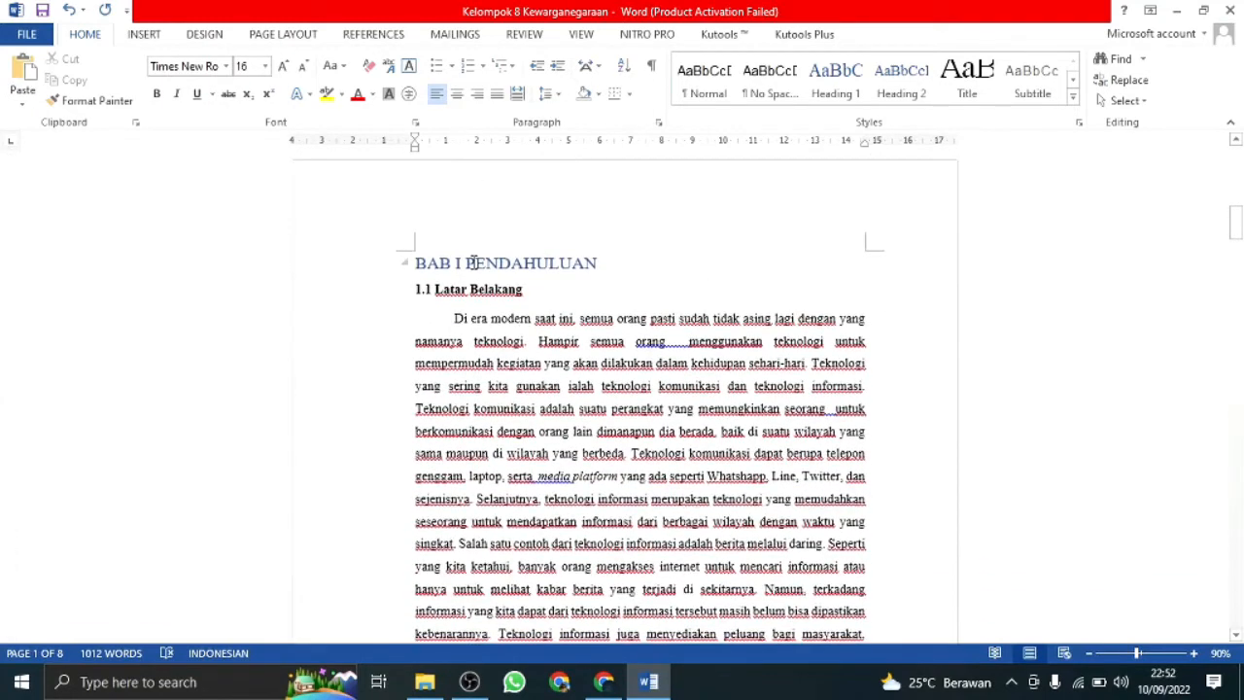
left_click(467, 269)
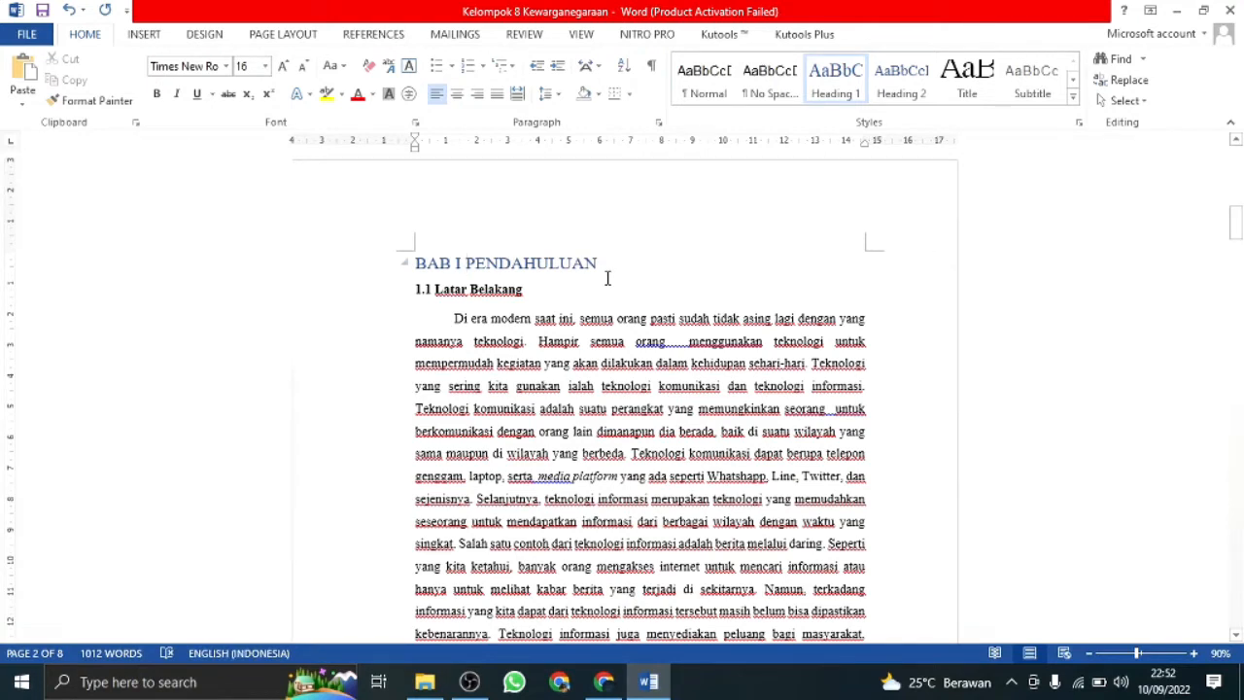
key("Return")
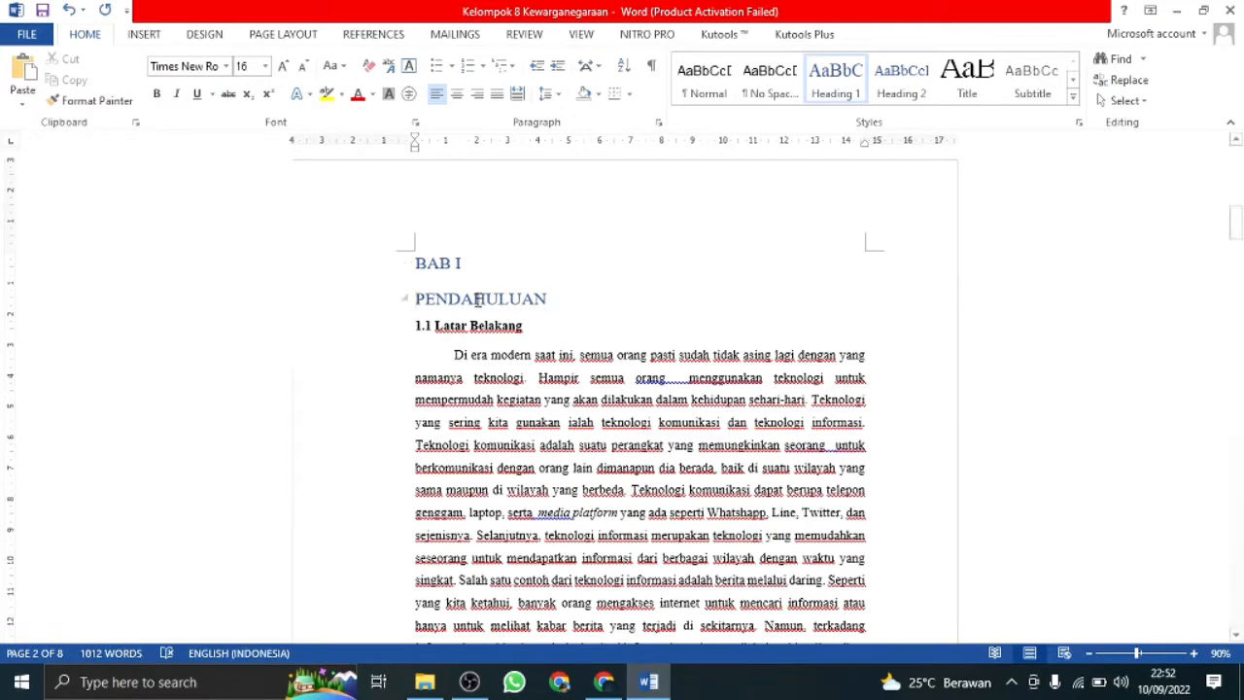
- Update the entire Daftar Isi table to reflect the split heading
scroll(516, 325, "up", 15)
scroll(517, 326, "up", 2)
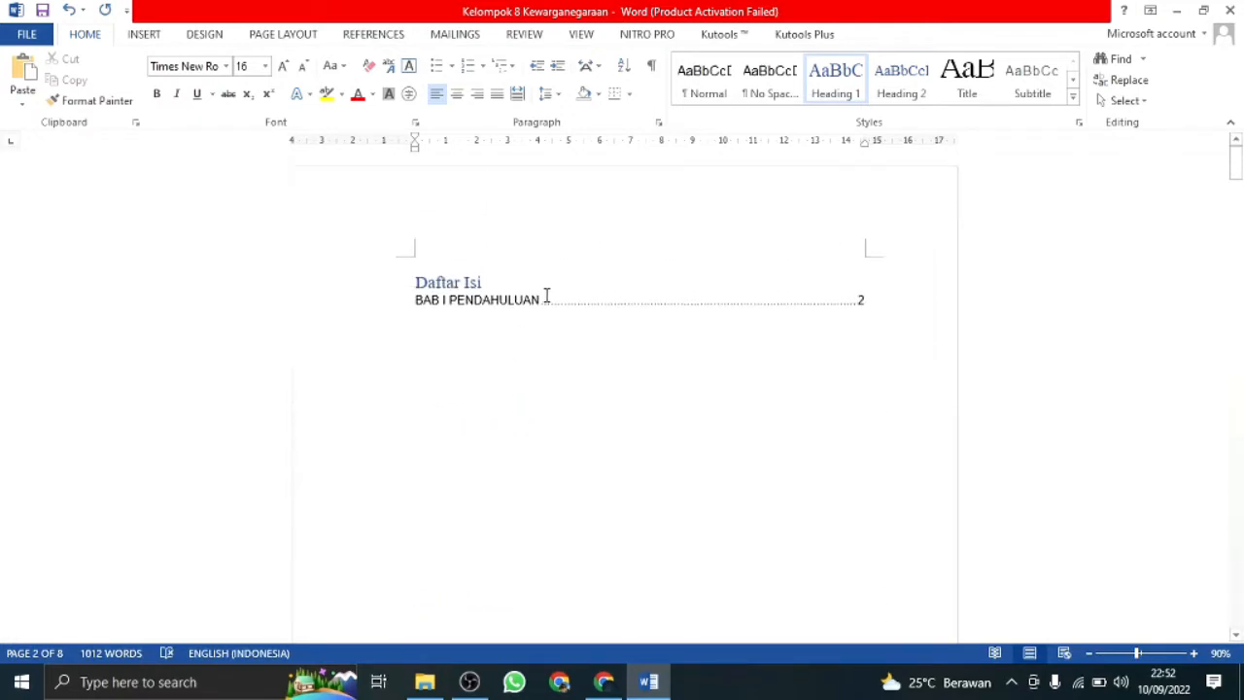
left_click(536, 300)
left_click(507, 247)
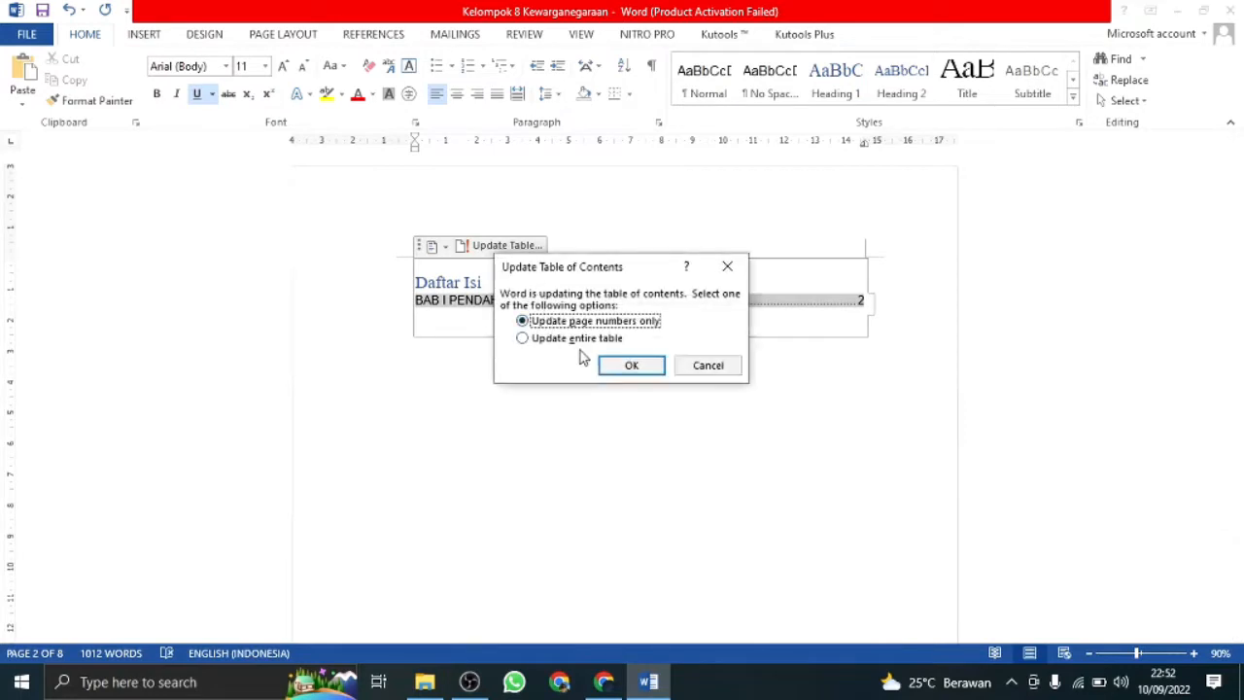
left_click(549, 338)
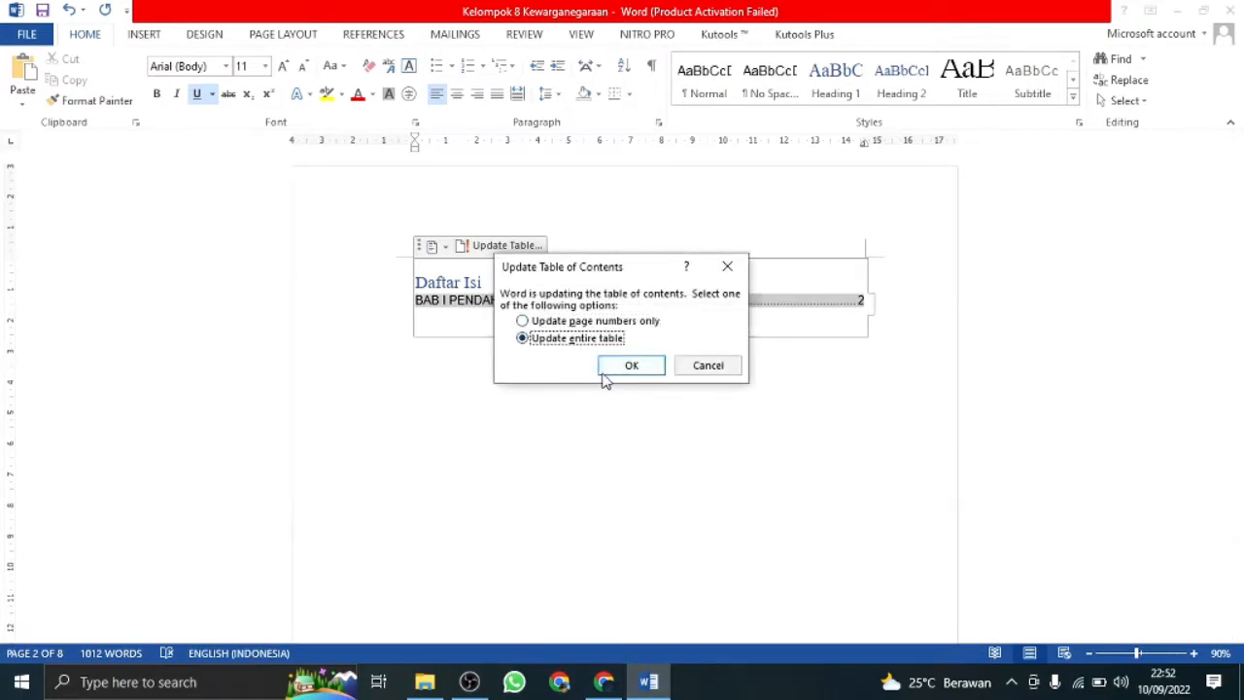
left_click(630, 368)
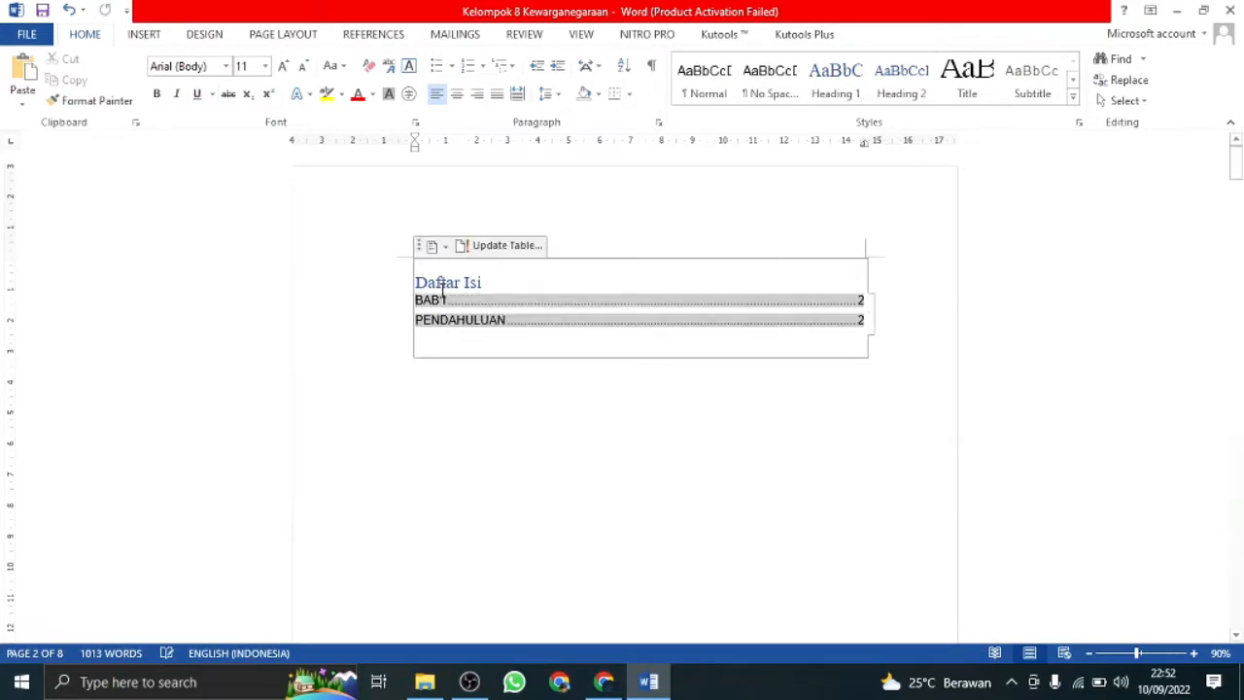
- Replace the paragraph break between BAB I and PENDAHULUAN with a manual line break, keeping both in one heading
scroll(489, 602, "down", 10)
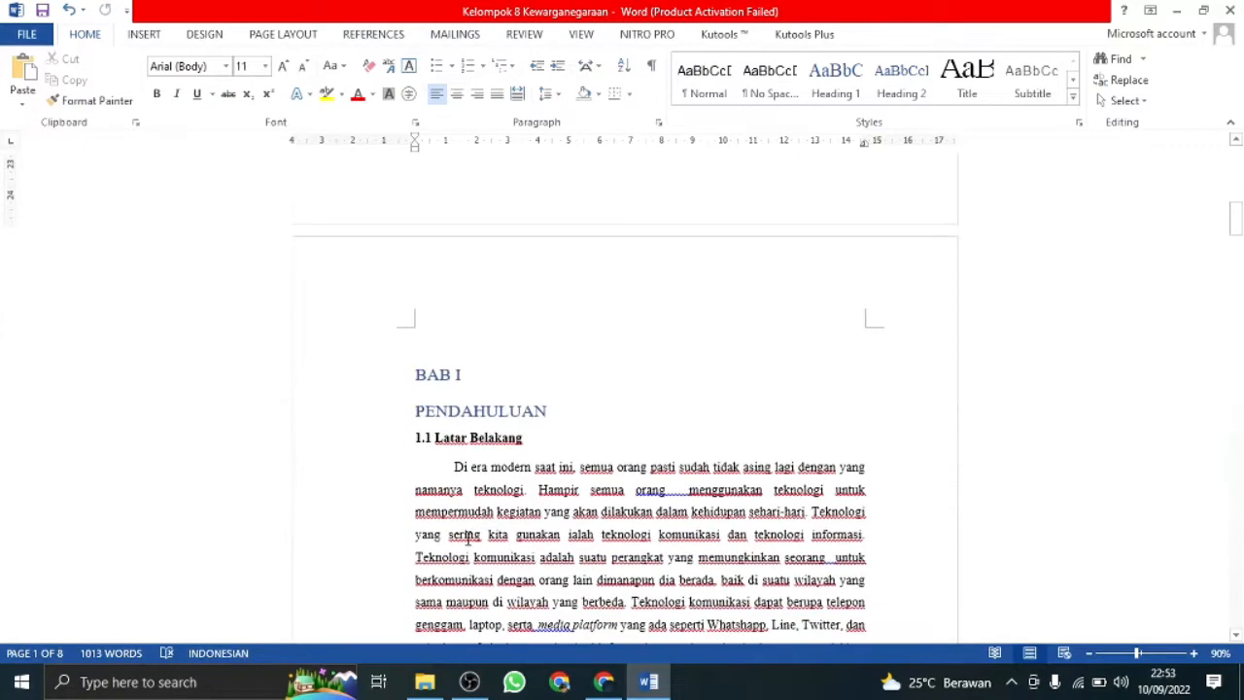
left_click(416, 413)
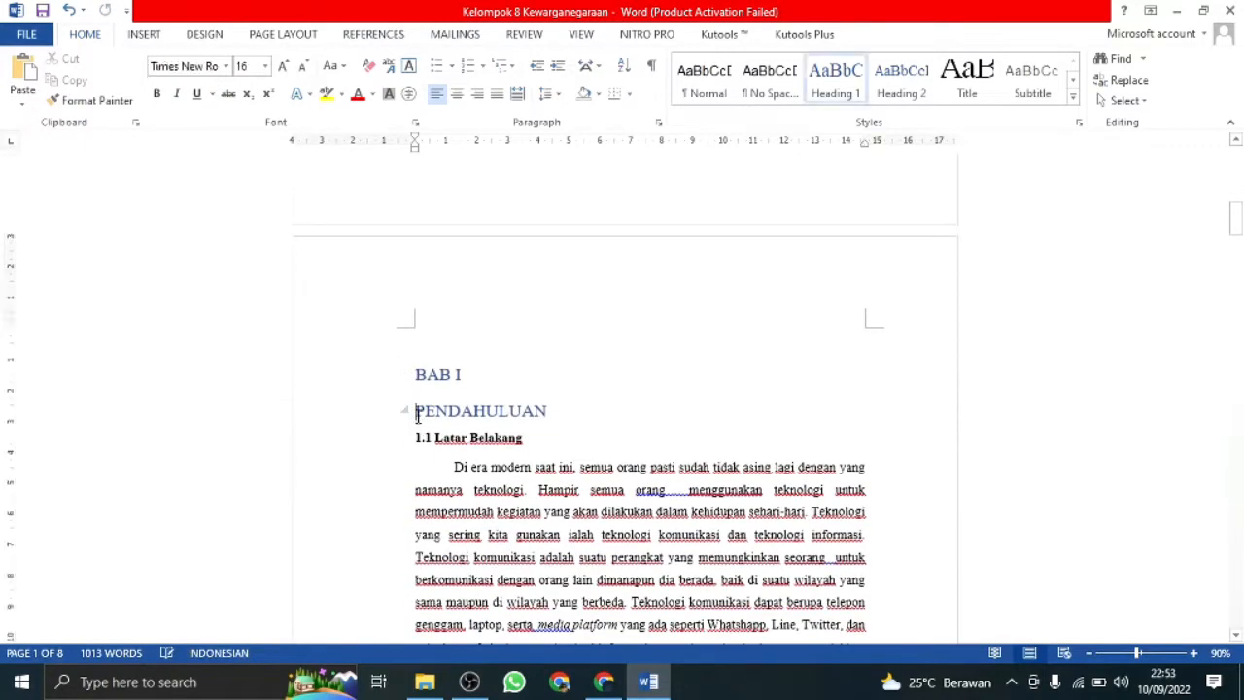
key("BackSpace")
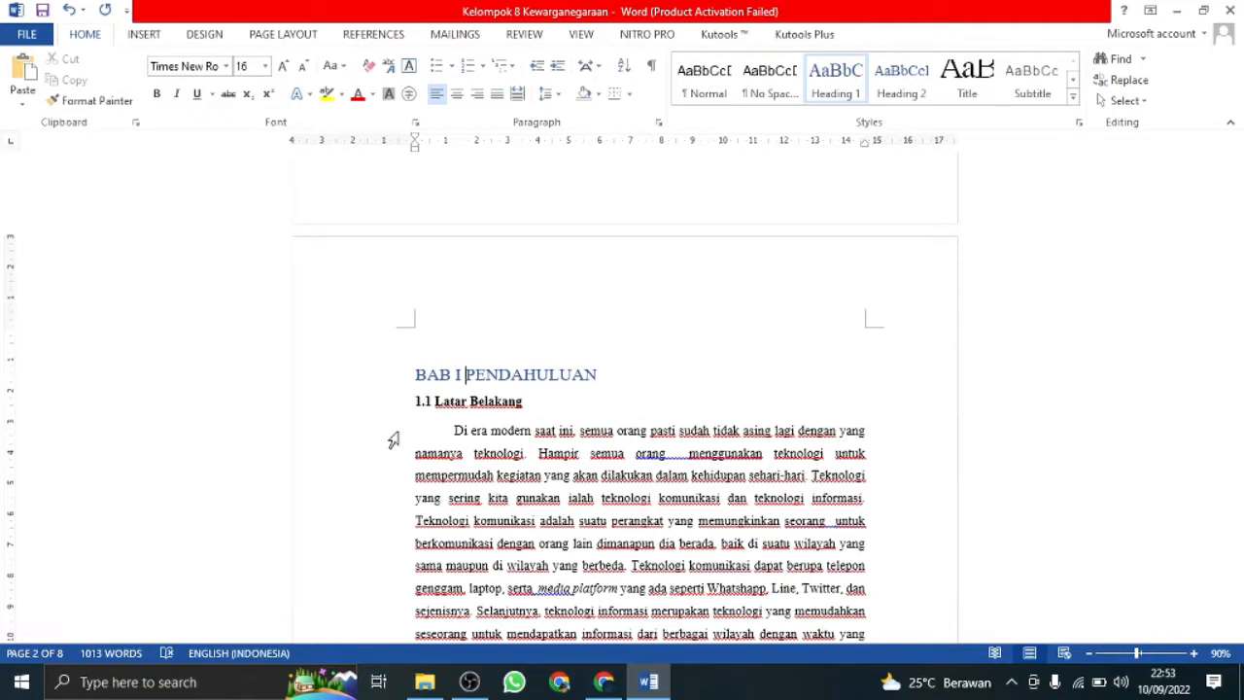
key("Return")
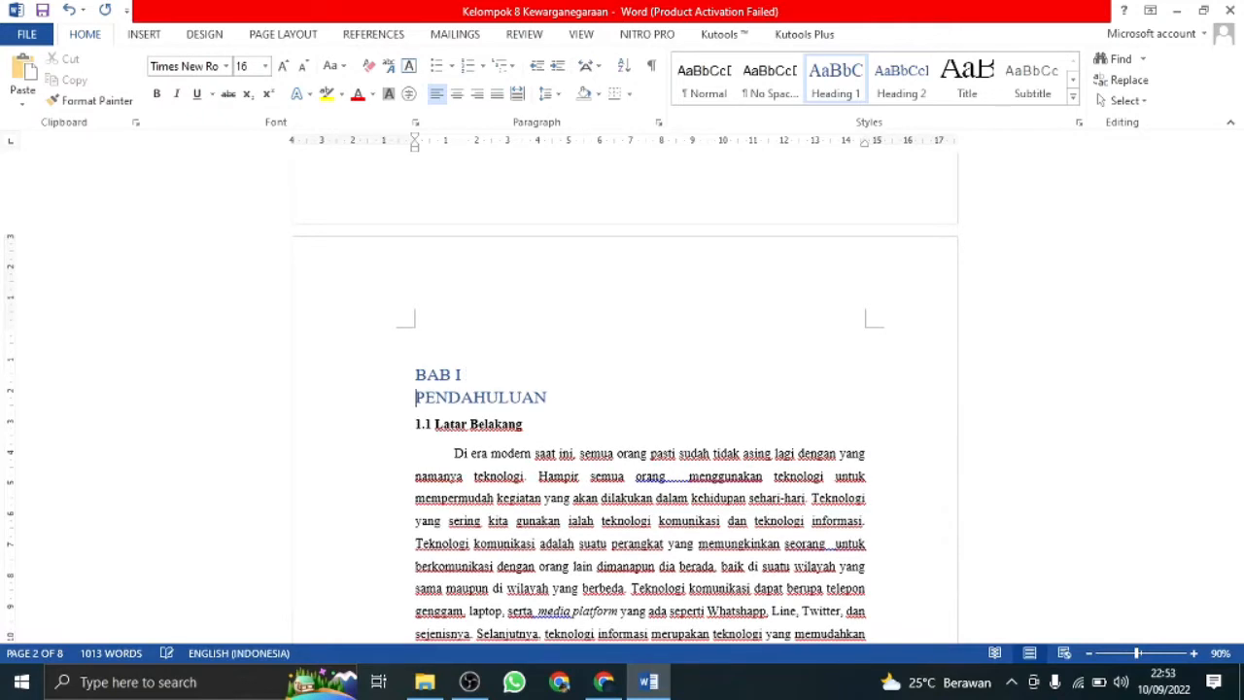
- Update the entire Daftar Isi table so BAB I and PENDAHULUAN are listed as one entry
scroll(478, 423, "up", 10)
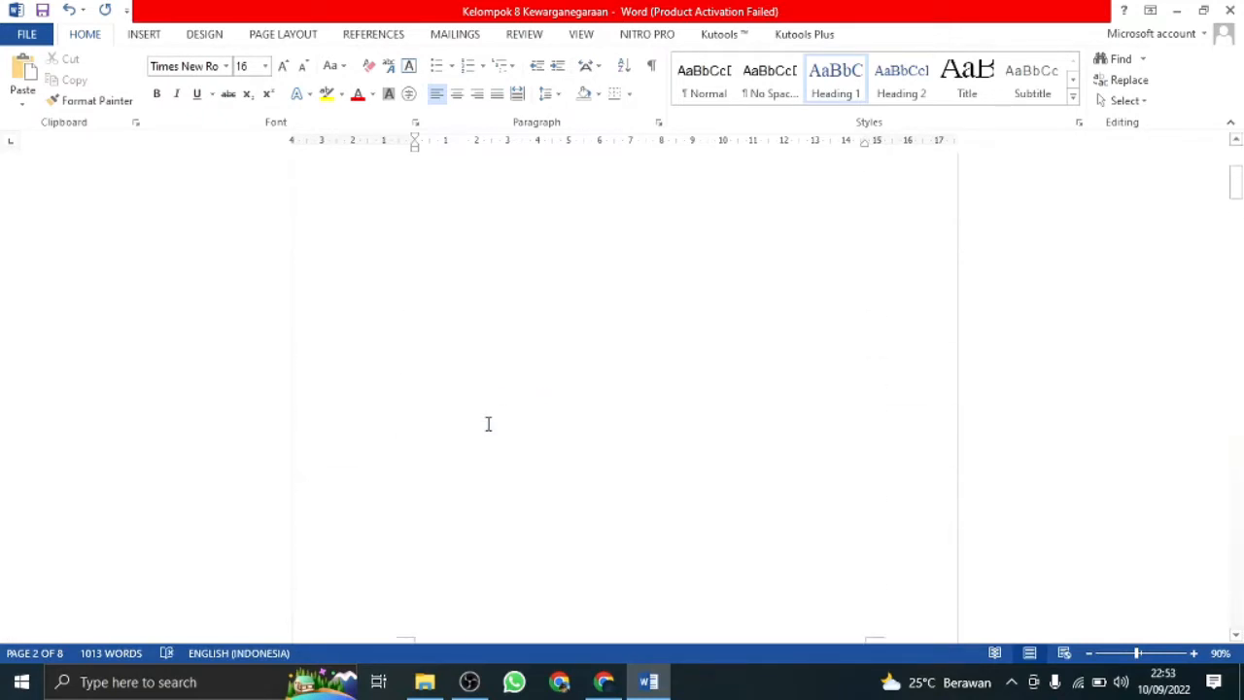
left_click(521, 298)
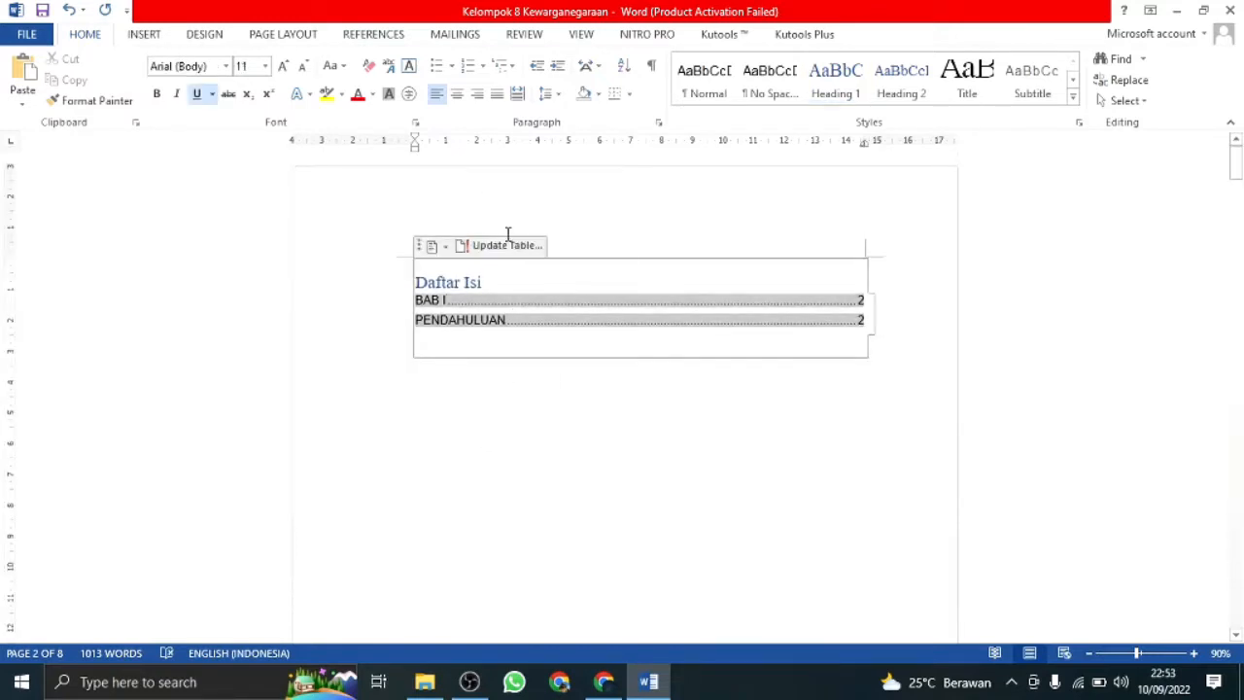
left_click(506, 244)
left_click(531, 338)
left_click(629, 364)
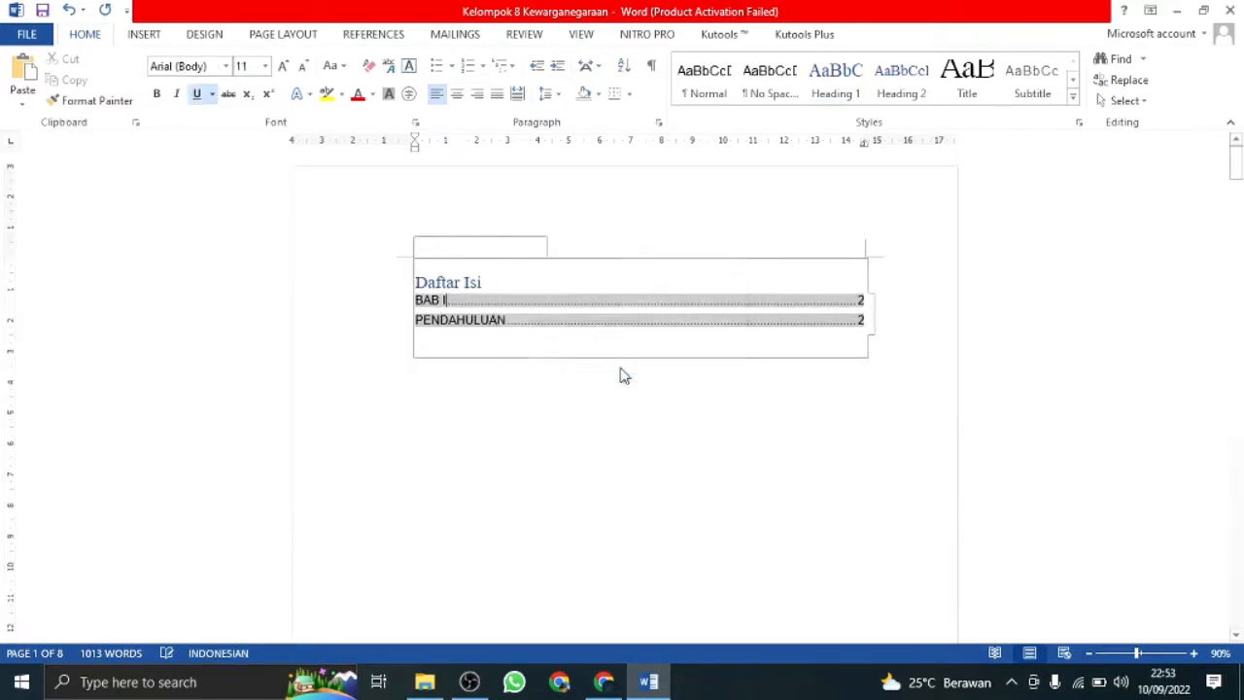
- Set the line spacing of the two-line BAB I PENDAHULUAN heading to 1,5
scroll(550, 351, "down", 8)
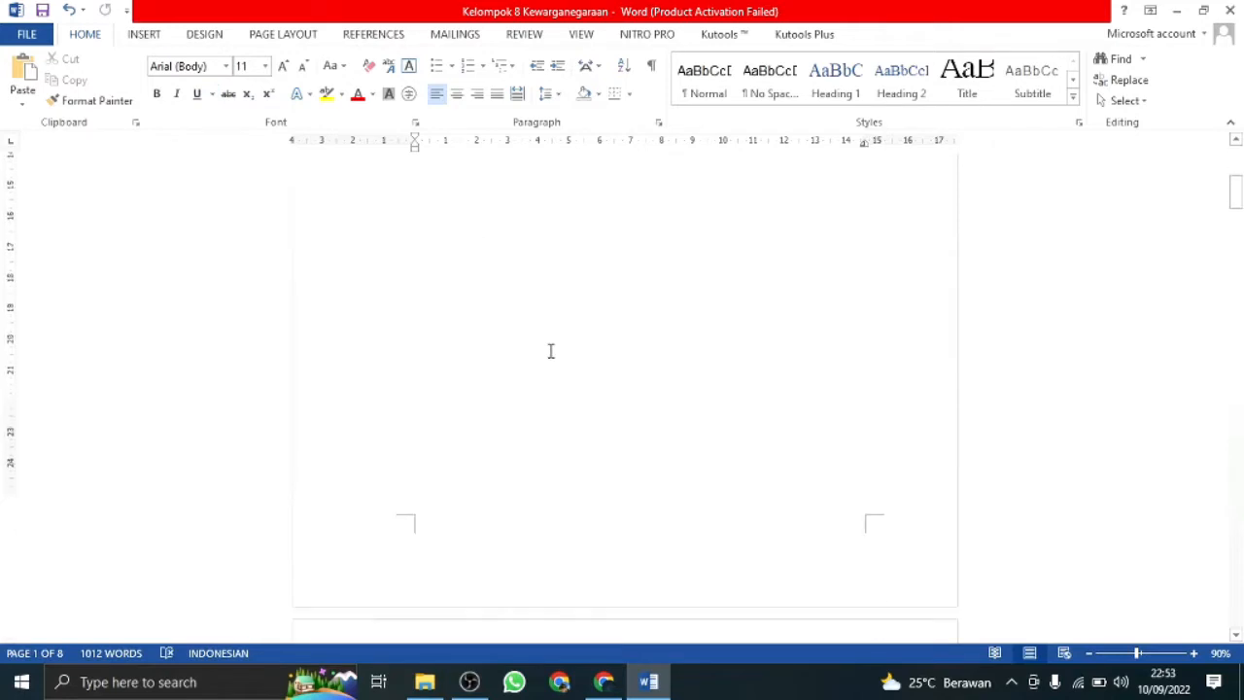
scroll(550, 351, "down", 5)
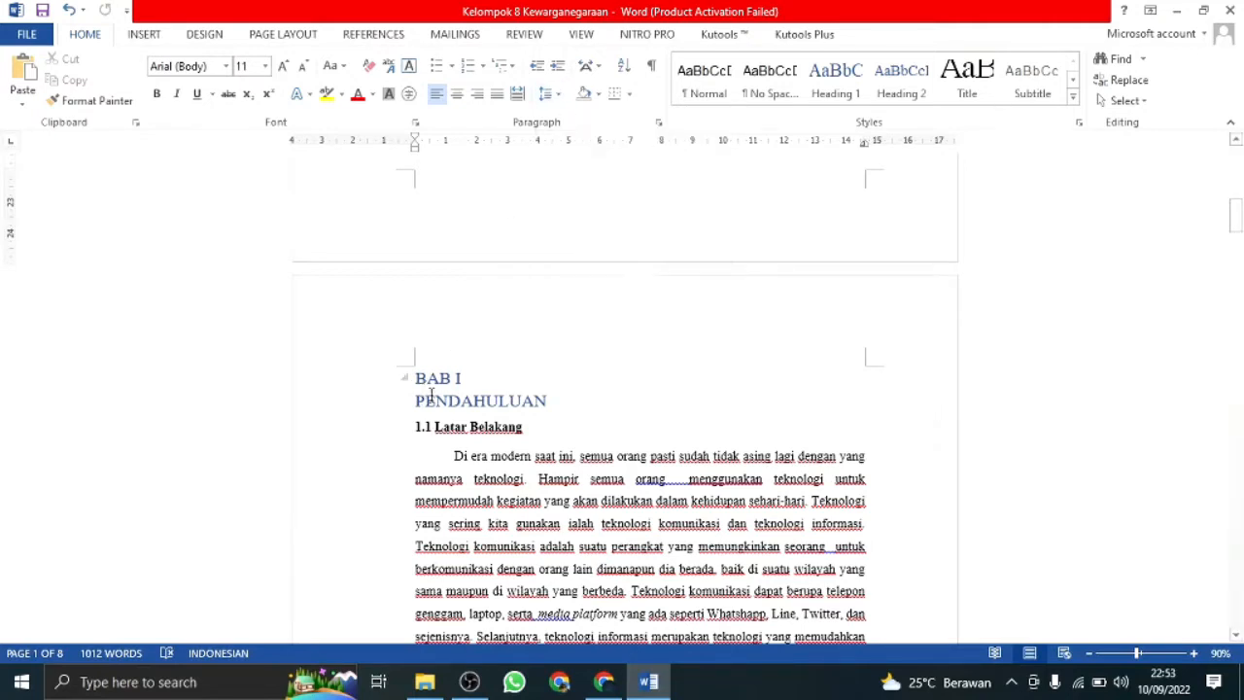
left_click_drag(492, 406, 427, 377)
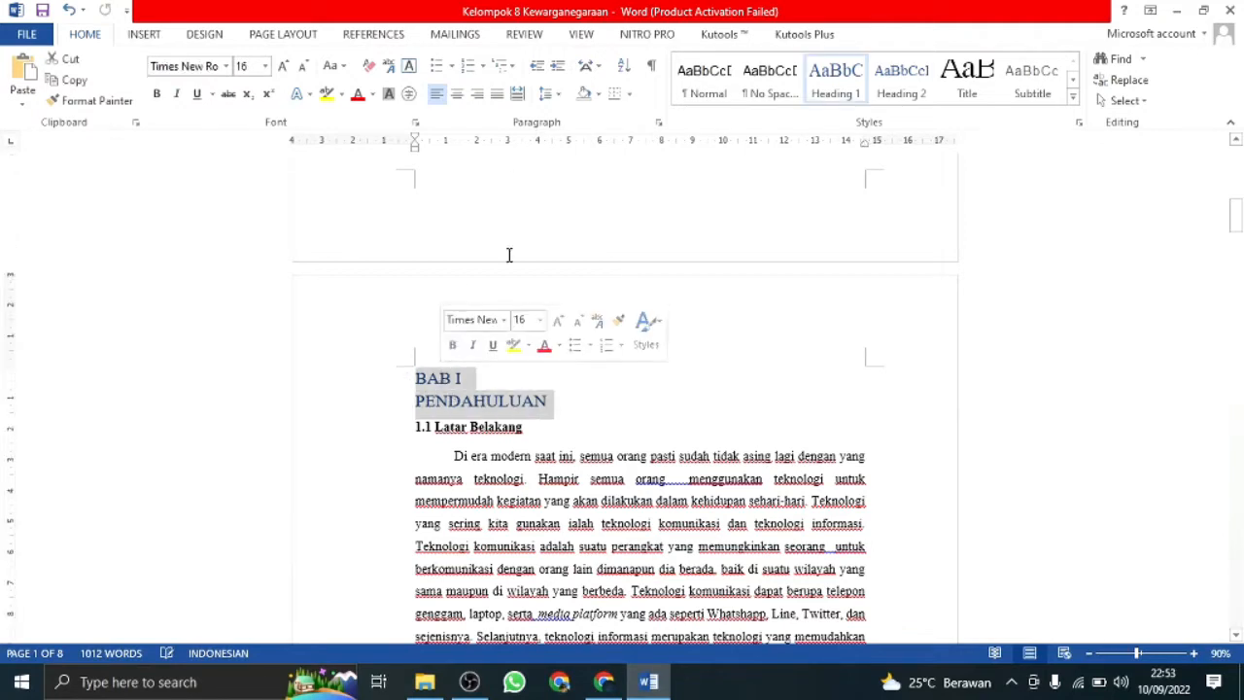
left_click(546, 94)
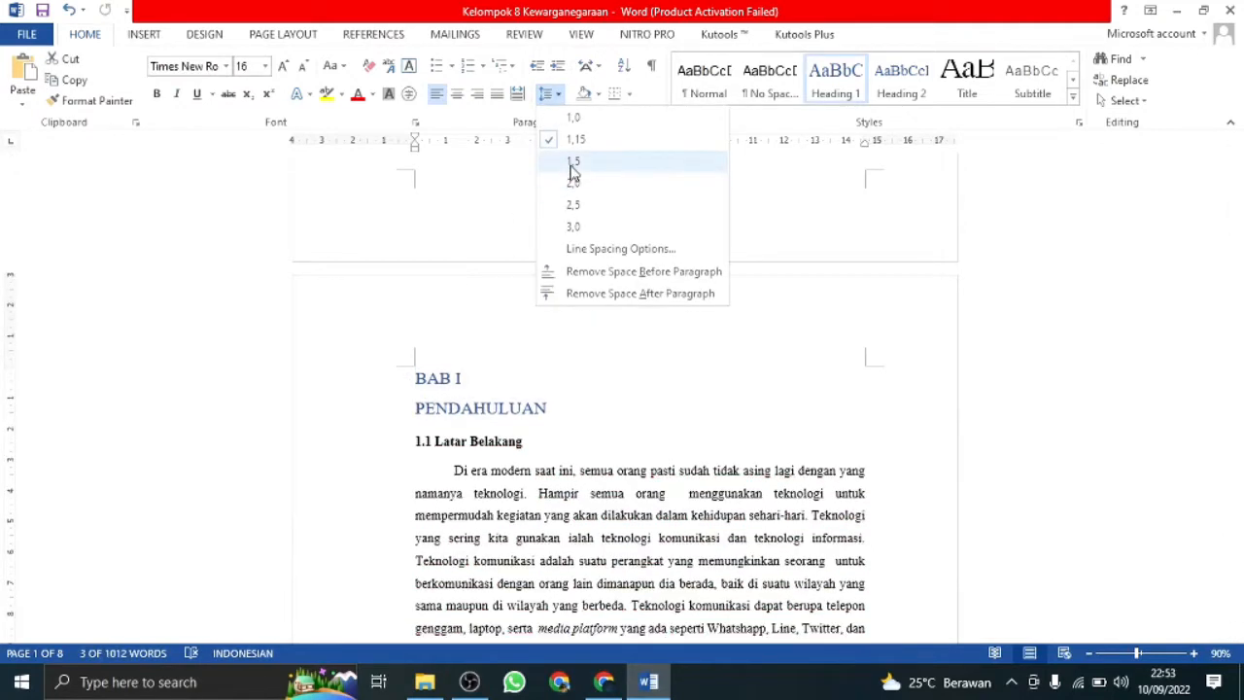
left_click(572, 161)
left_click(587, 392)
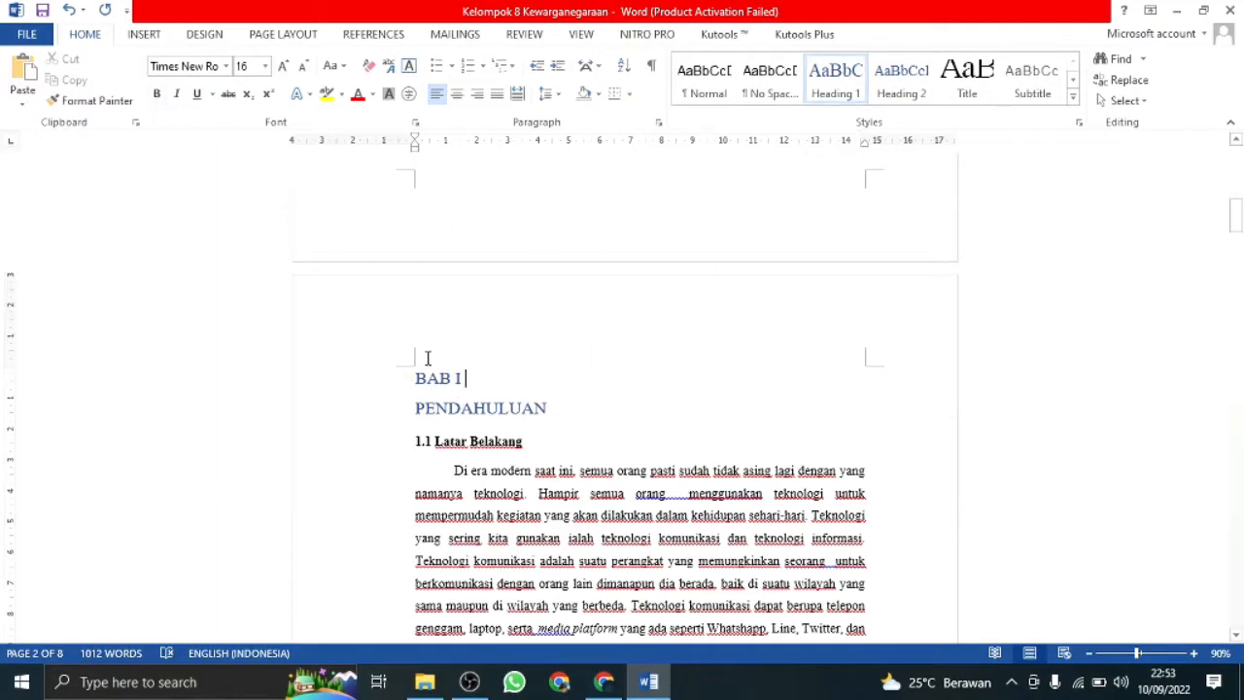
left_click(456, 95)
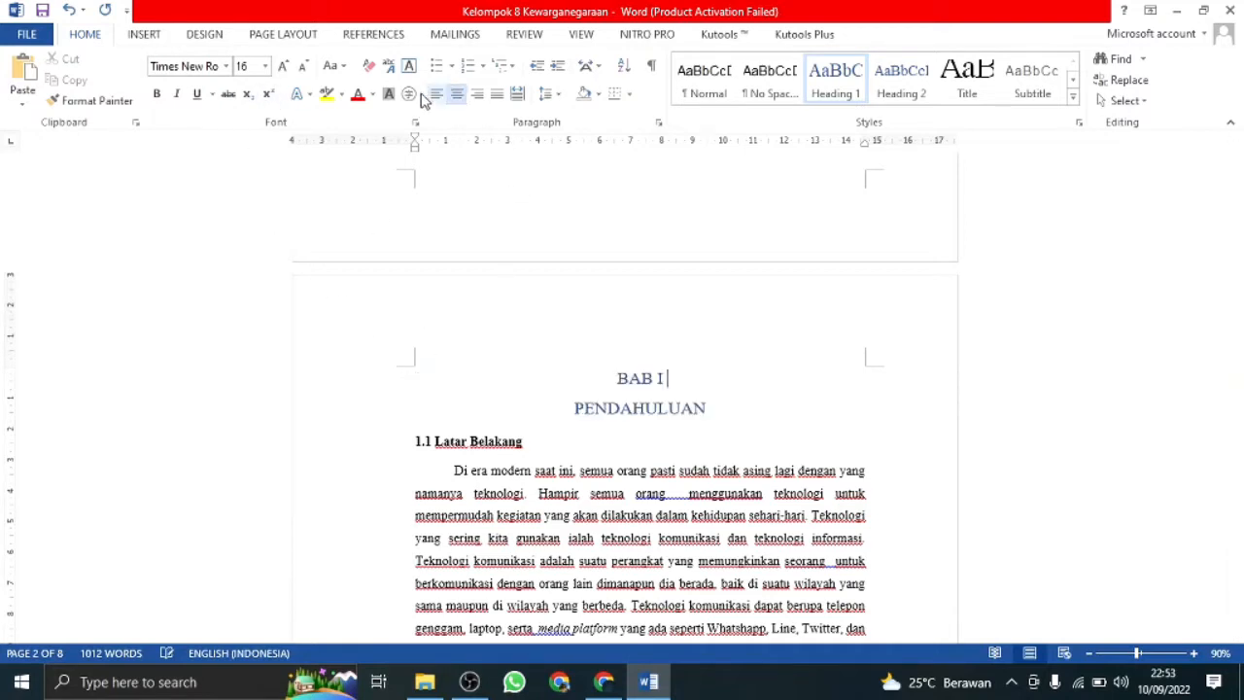
left_click(436, 95)
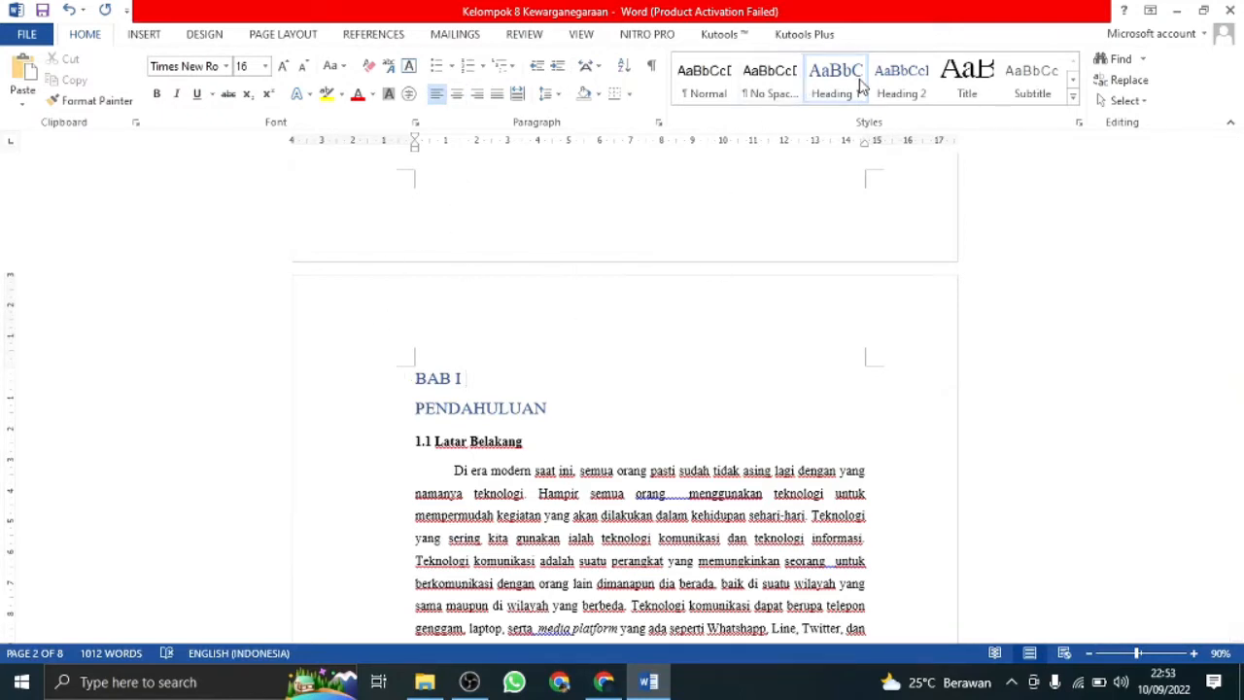
right_click(861, 84)
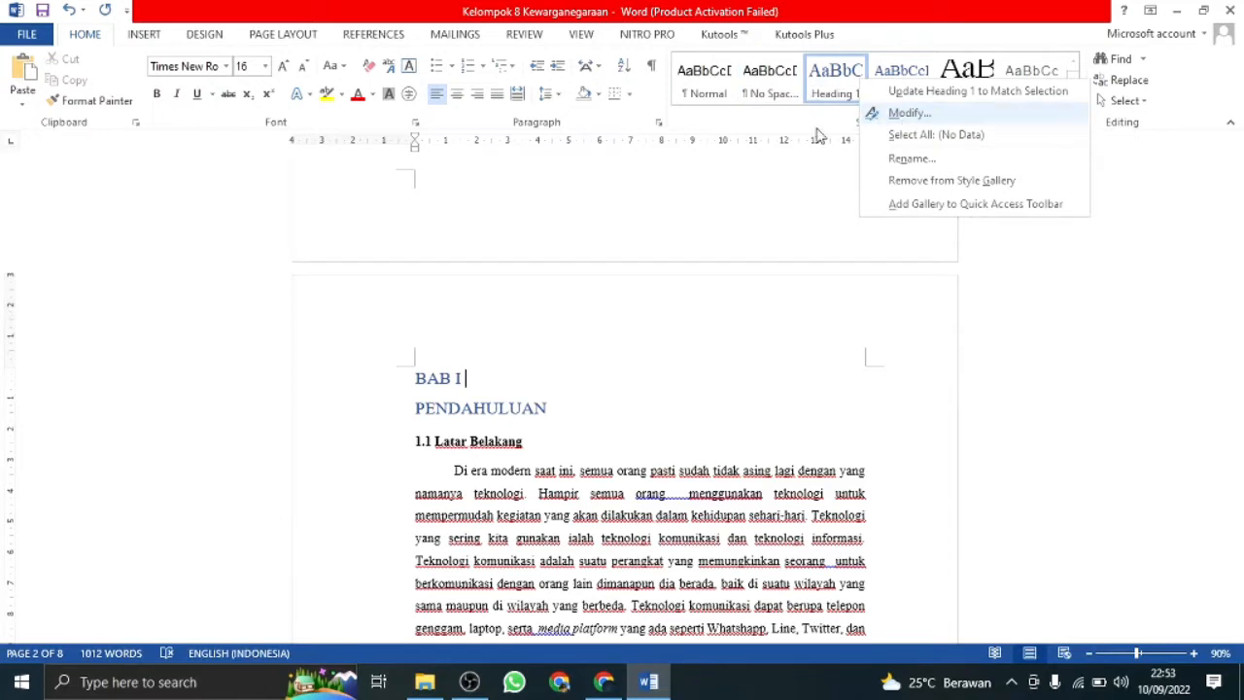
left_click(468, 228)
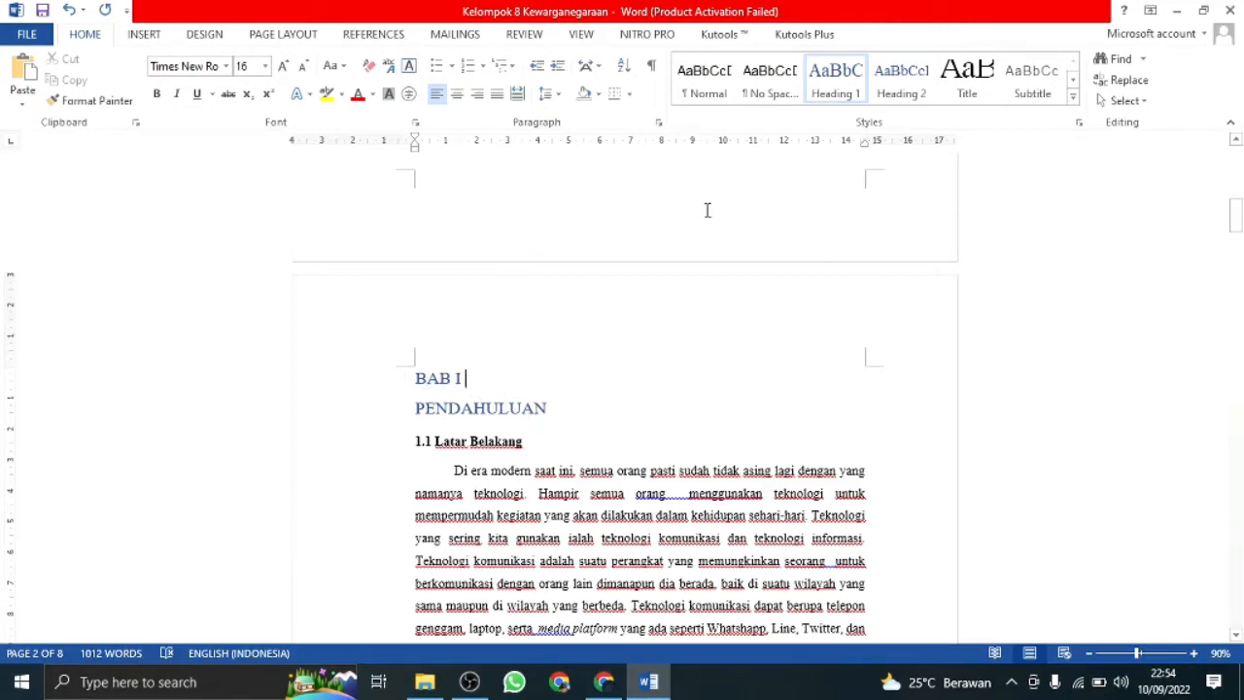
- Modify the Heading 1 style to Times New Roman (Headings), 14 pt, black text and centered alignment
right_click(831, 73)
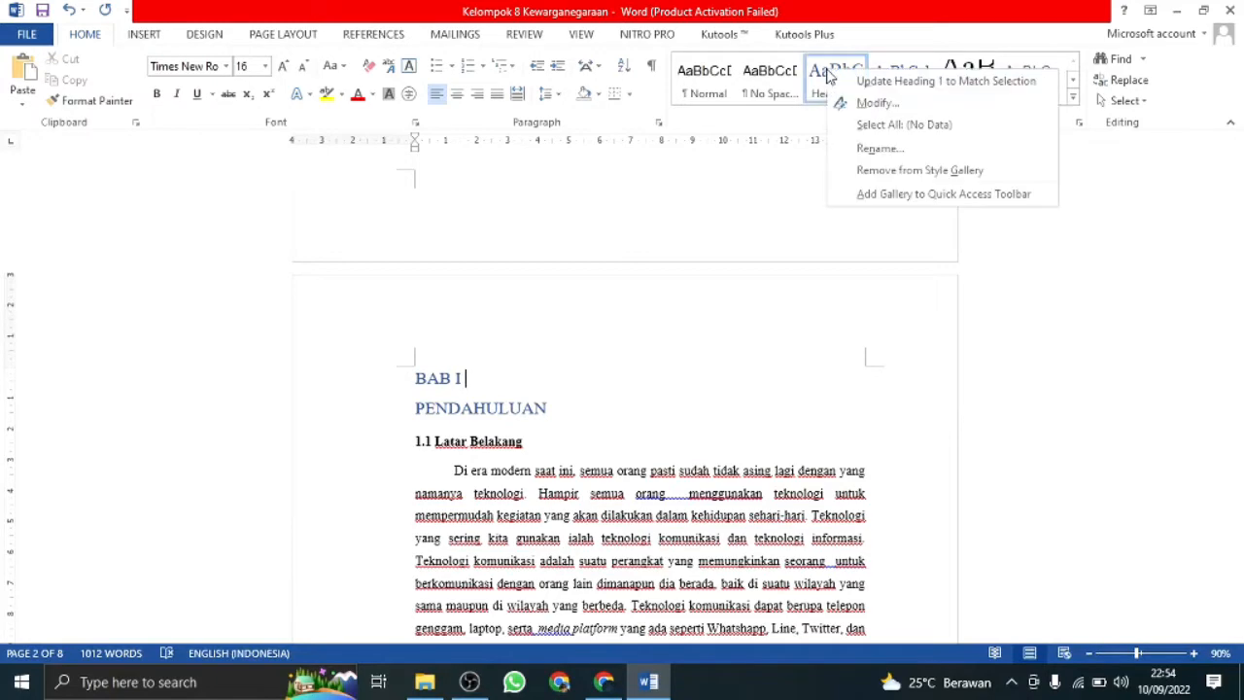
left_click(874, 103)
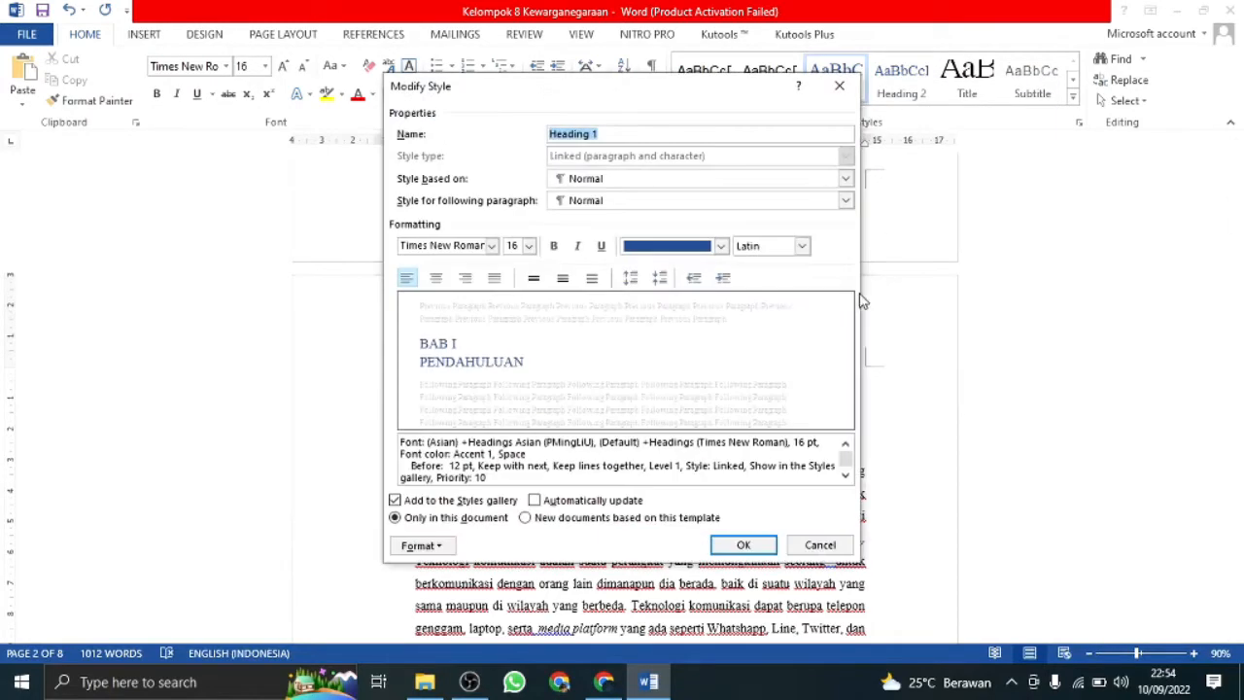
left_click(490, 246)
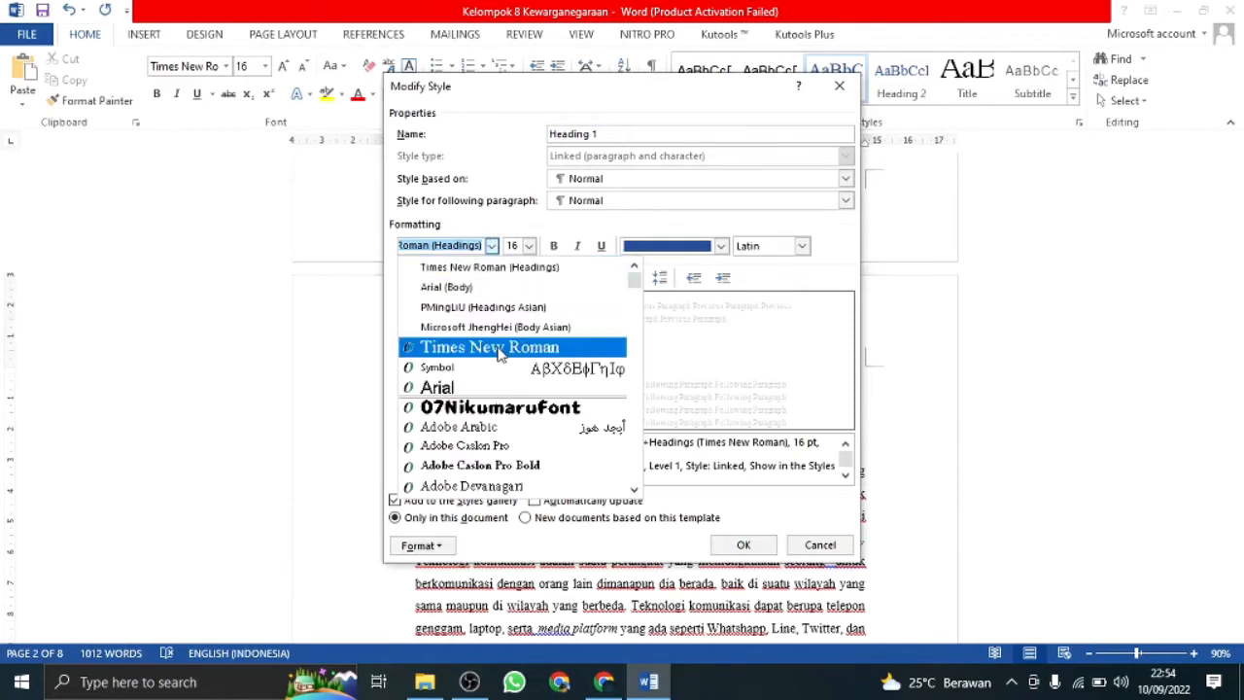
left_click(504, 269)
left_click(528, 245)
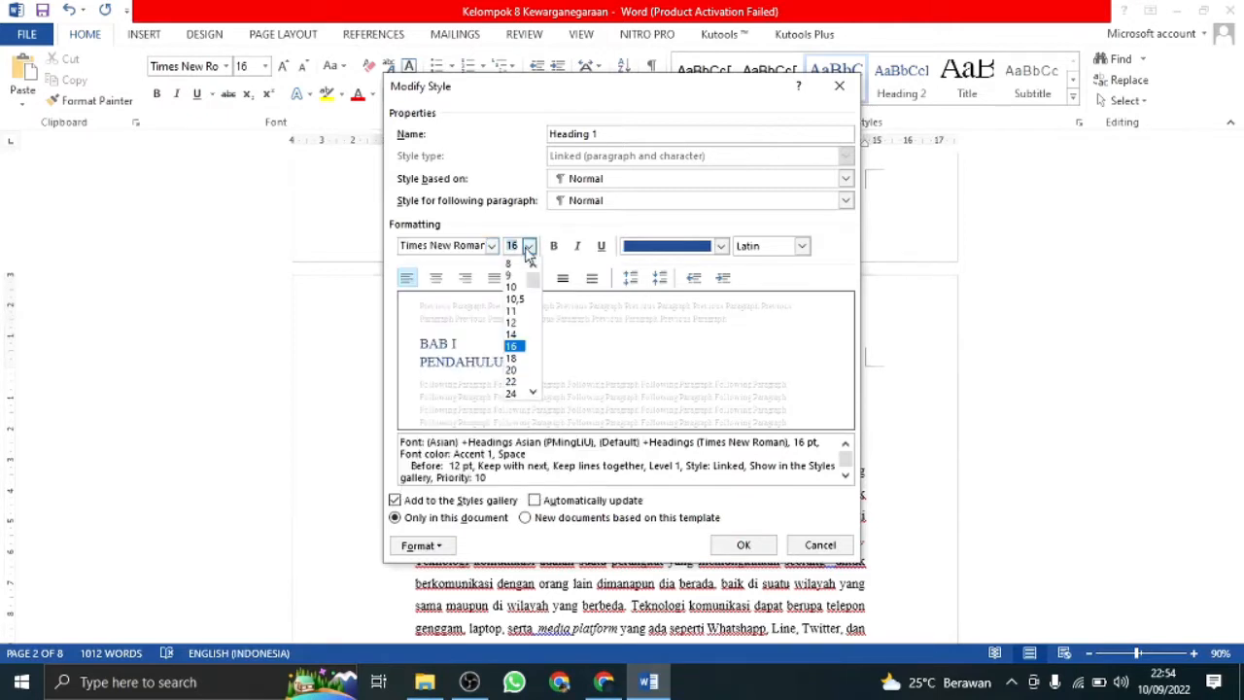
left_click(515, 334)
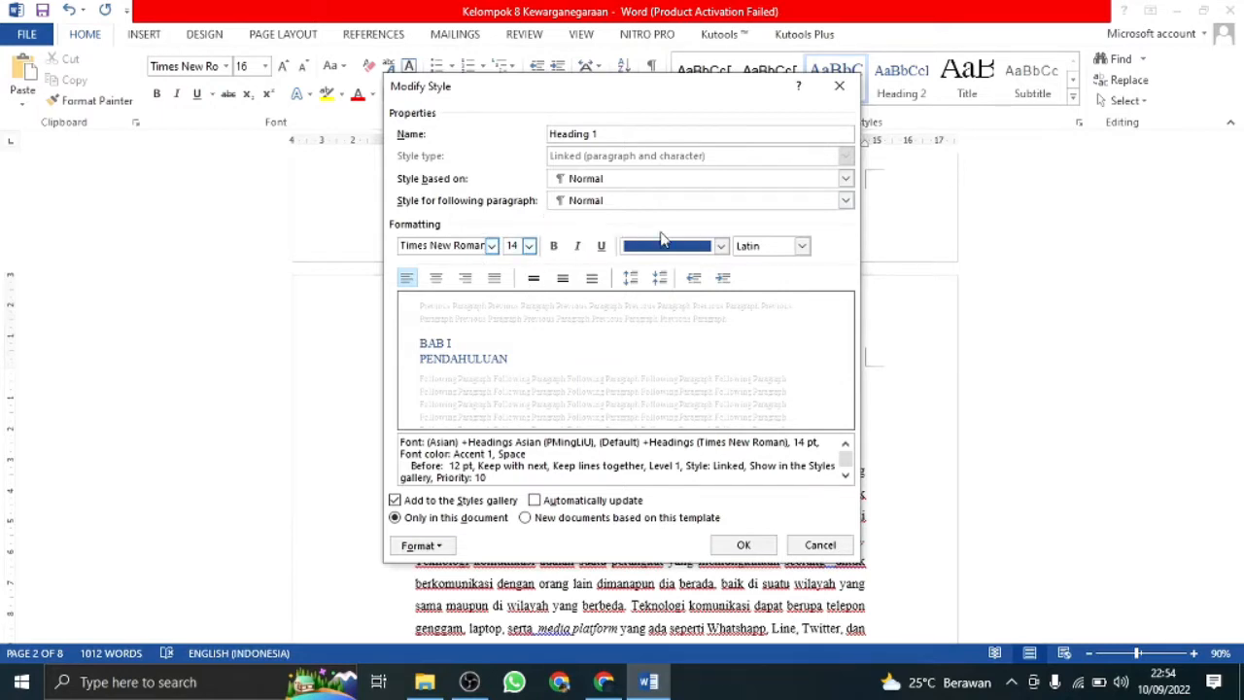
left_click(721, 246)
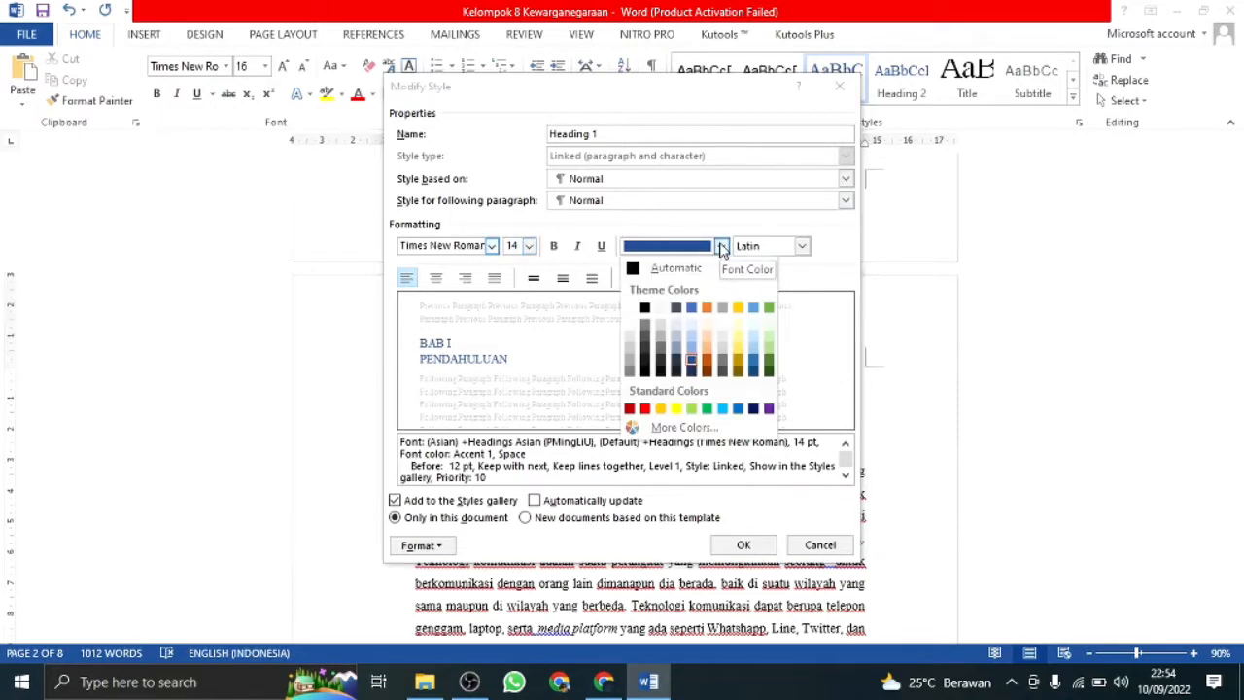
left_click(644, 309)
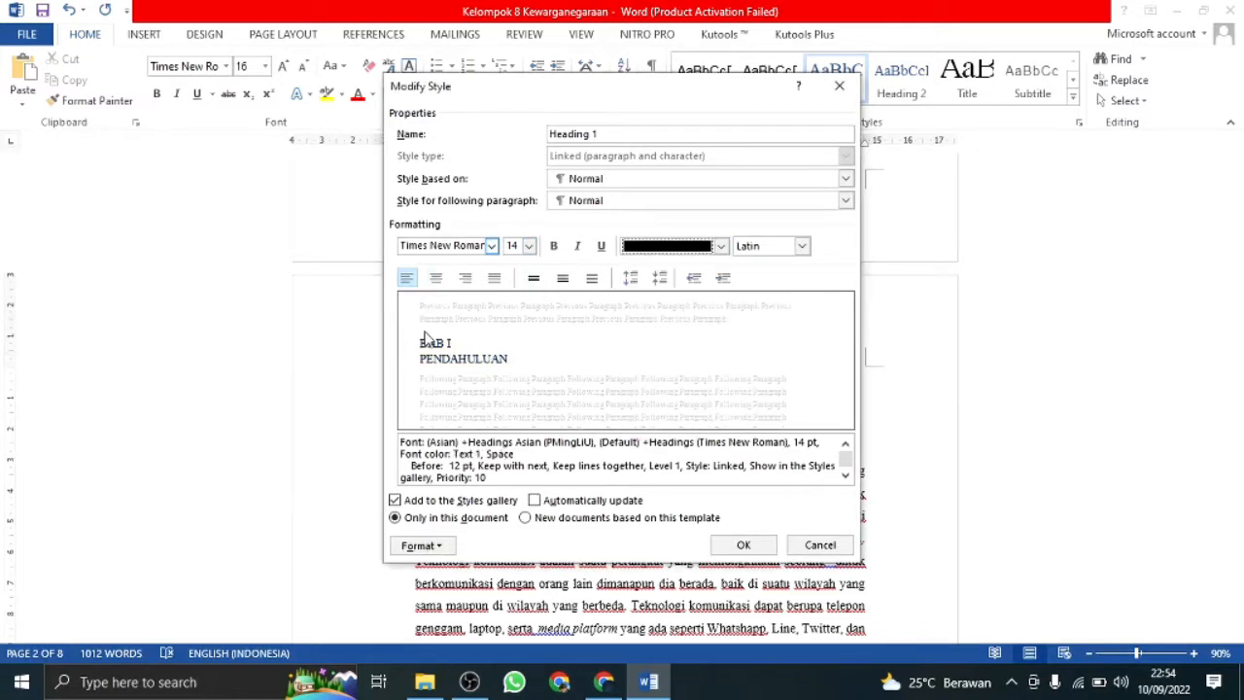
left_click(437, 277)
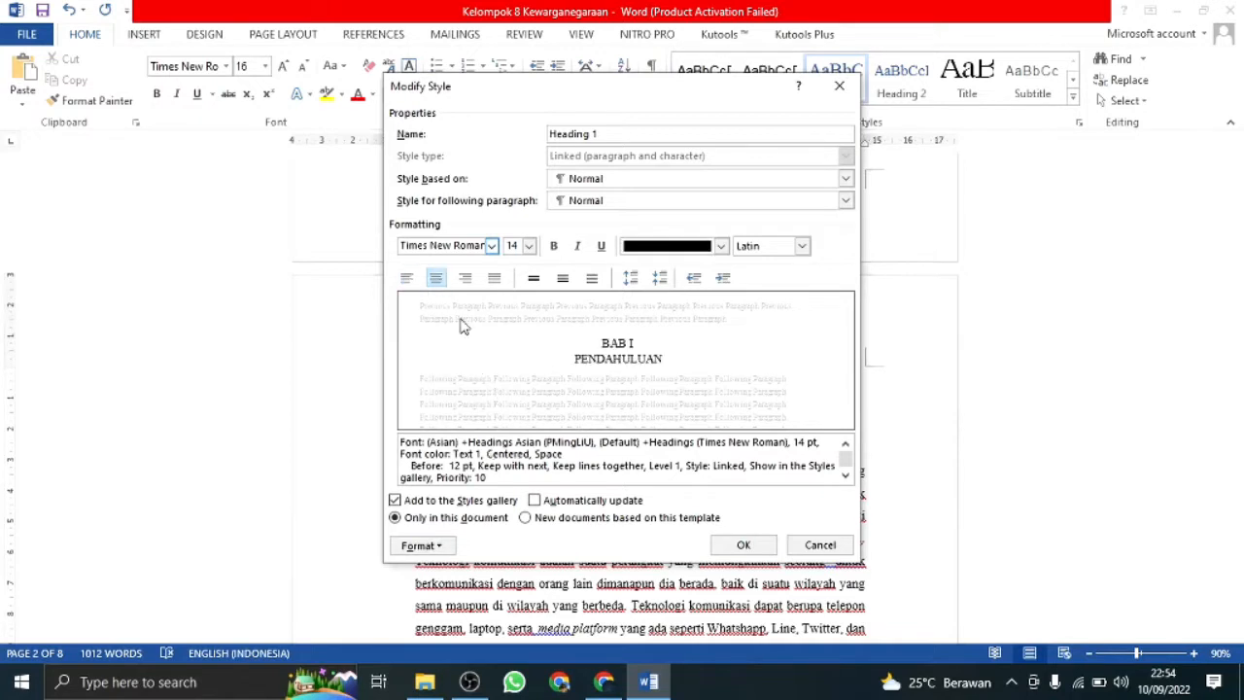
- Set the Heading 1 style's line spacing to 1,5 in its paragraph format and save the style changes
left_click(437, 546)
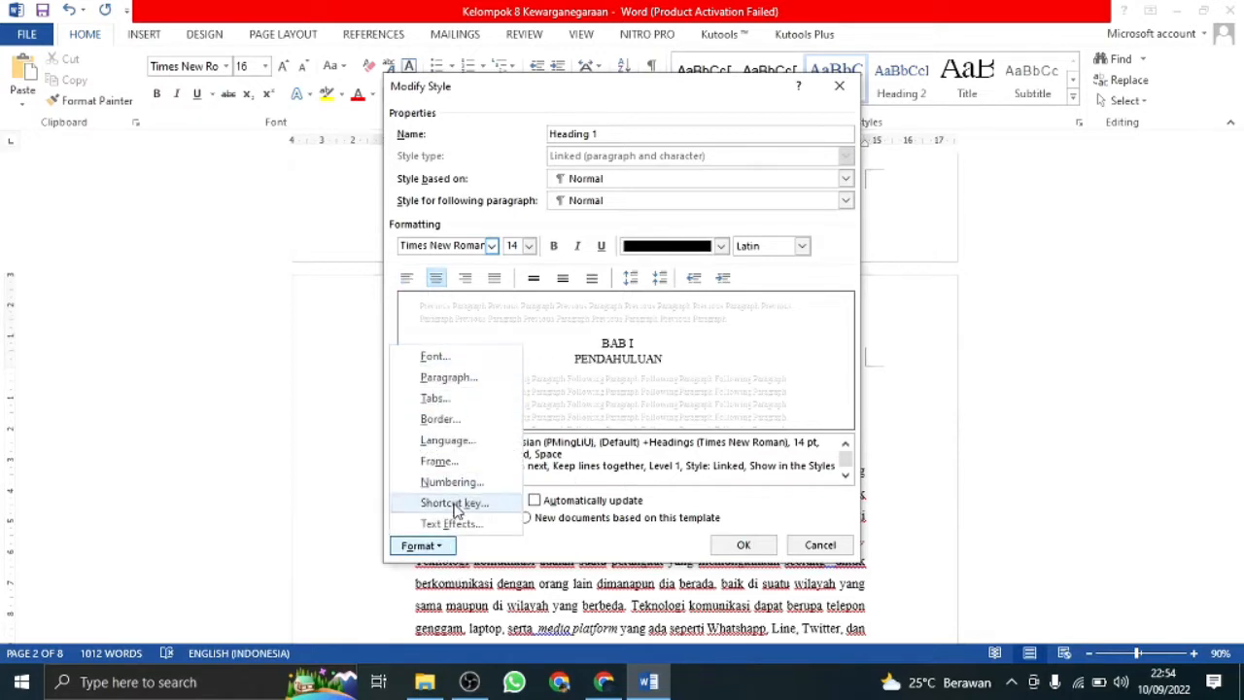
left_click(450, 379)
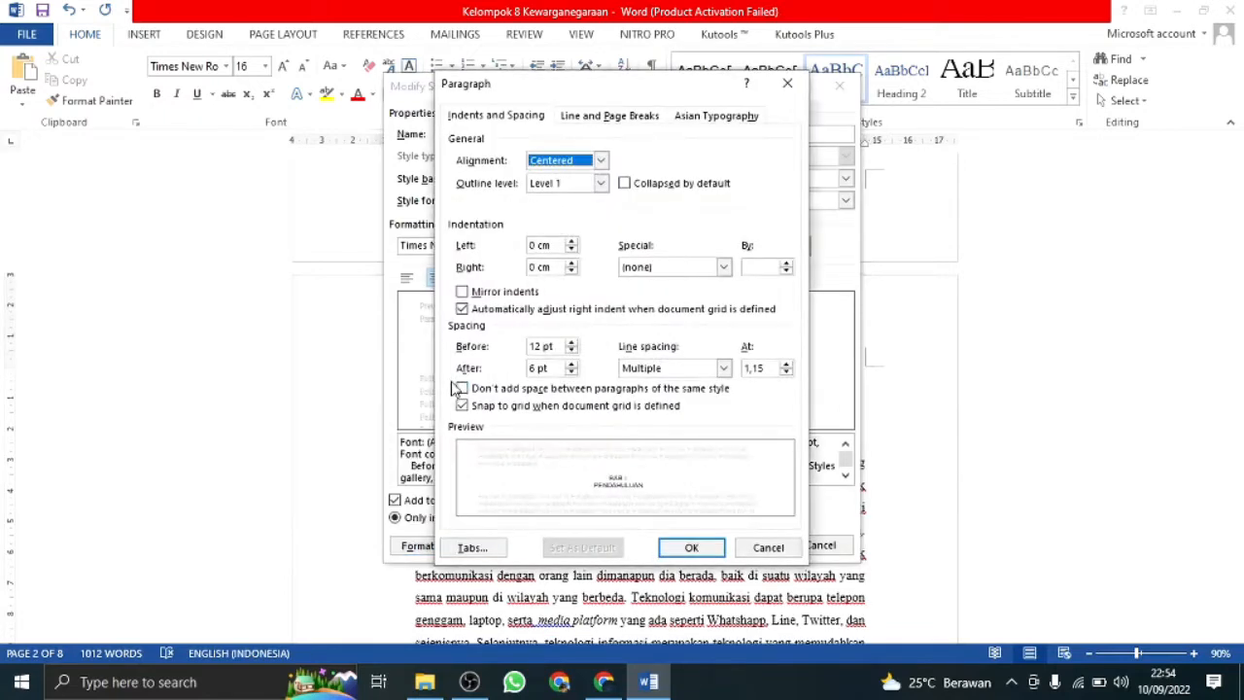
left_click(787, 367)
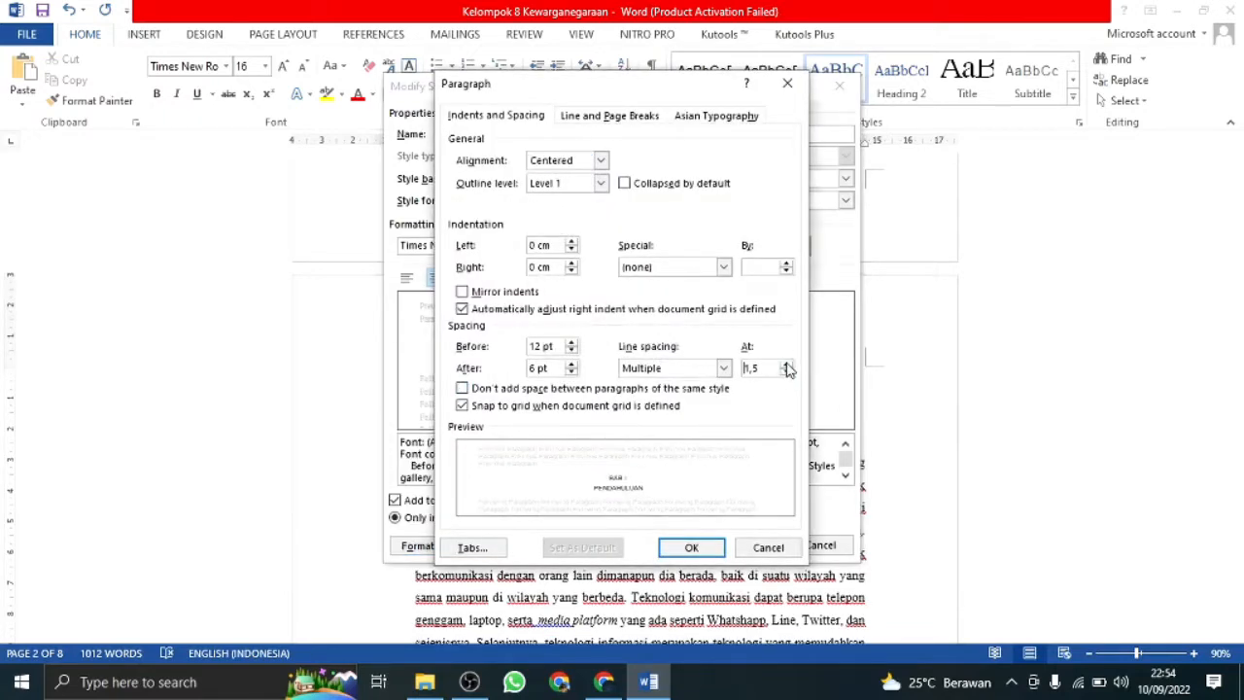
left_click(691, 548)
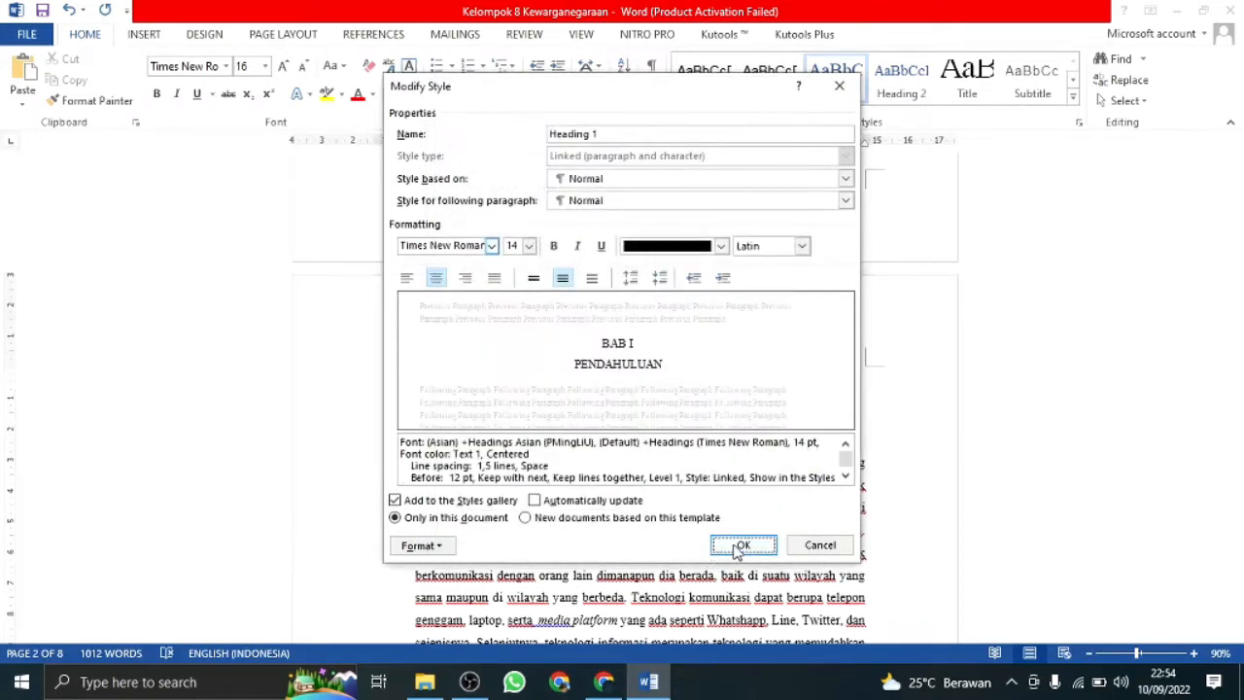
left_click(745, 546)
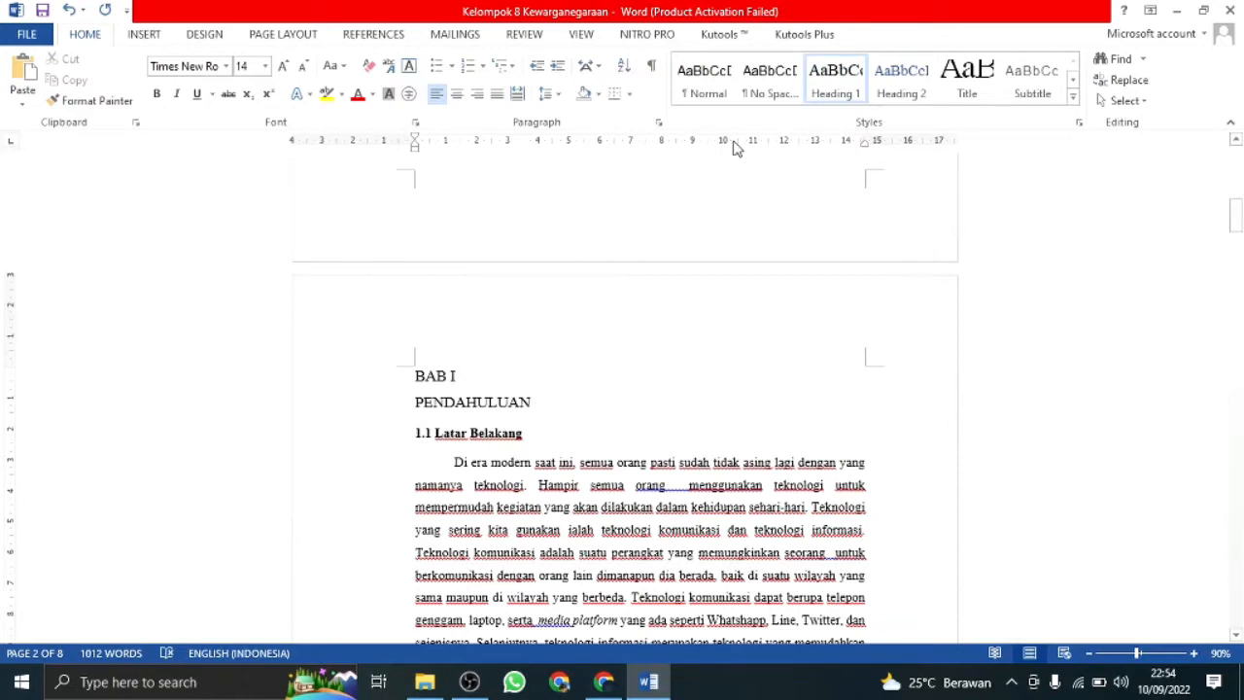
- Reapply the Heading 1 style to the BAB I PENDAHULUAN heading and make it bold
left_click_drag(554, 408, 397, 380)
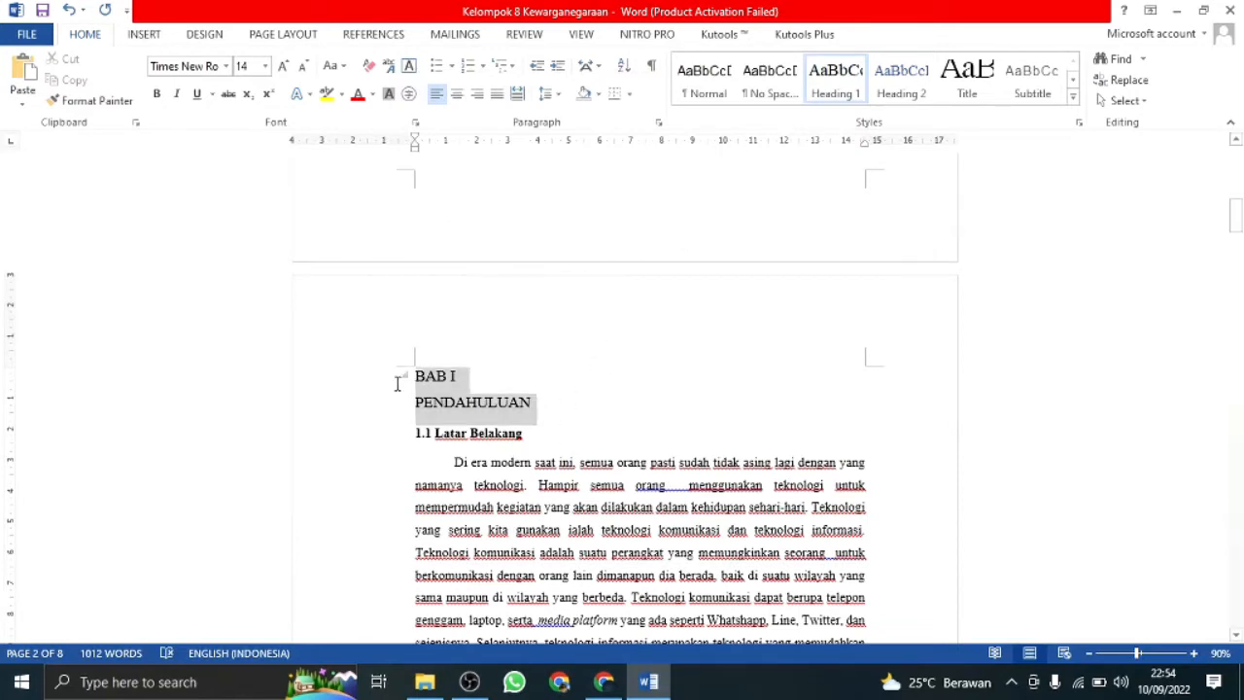
left_click(819, 94)
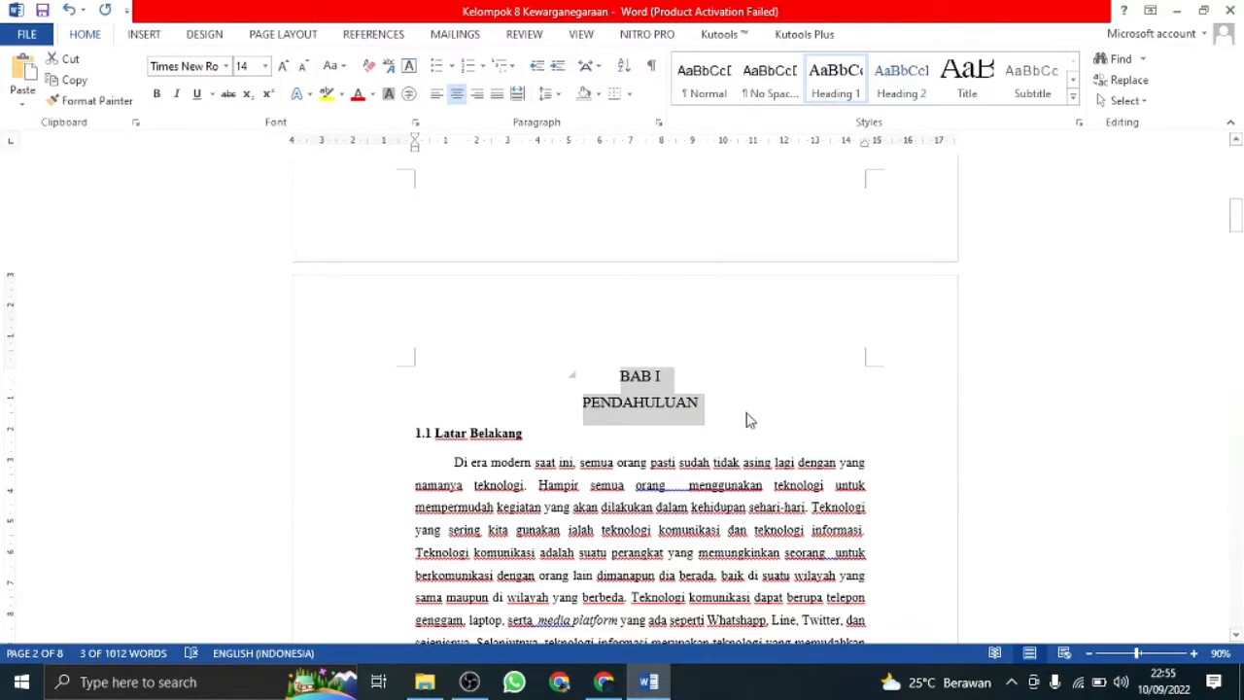
key("ctrl+b")
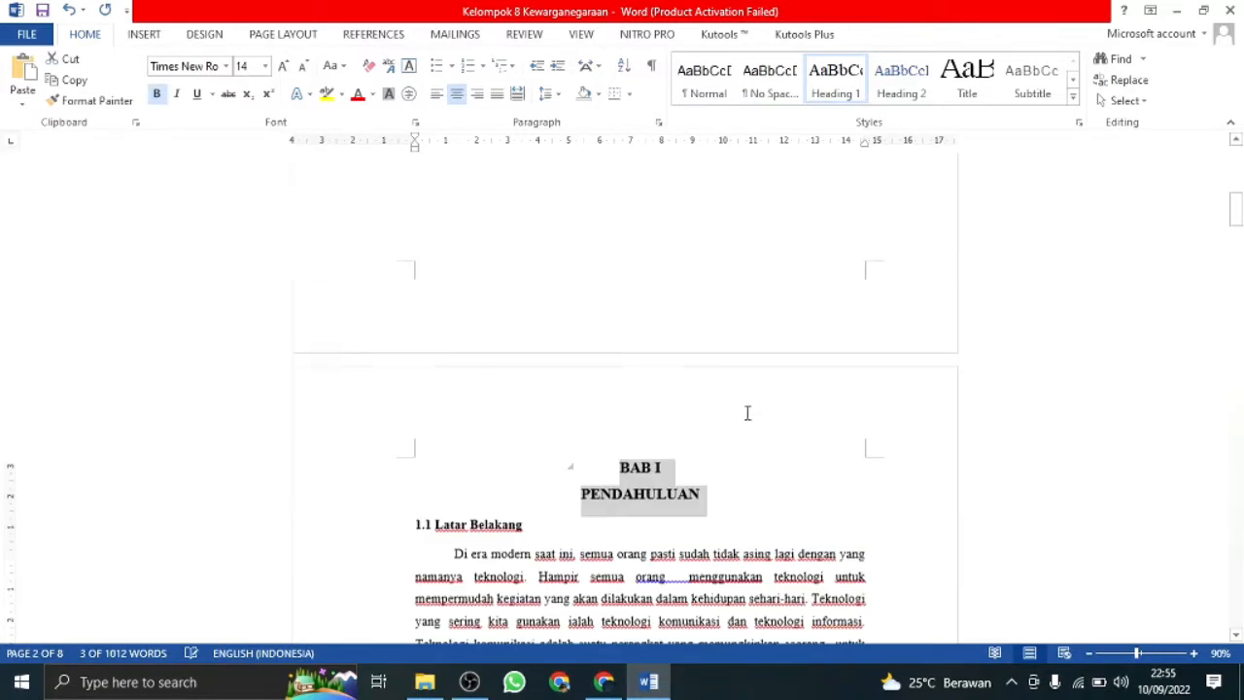
right_click(821, 85)
left_click(839, 113)
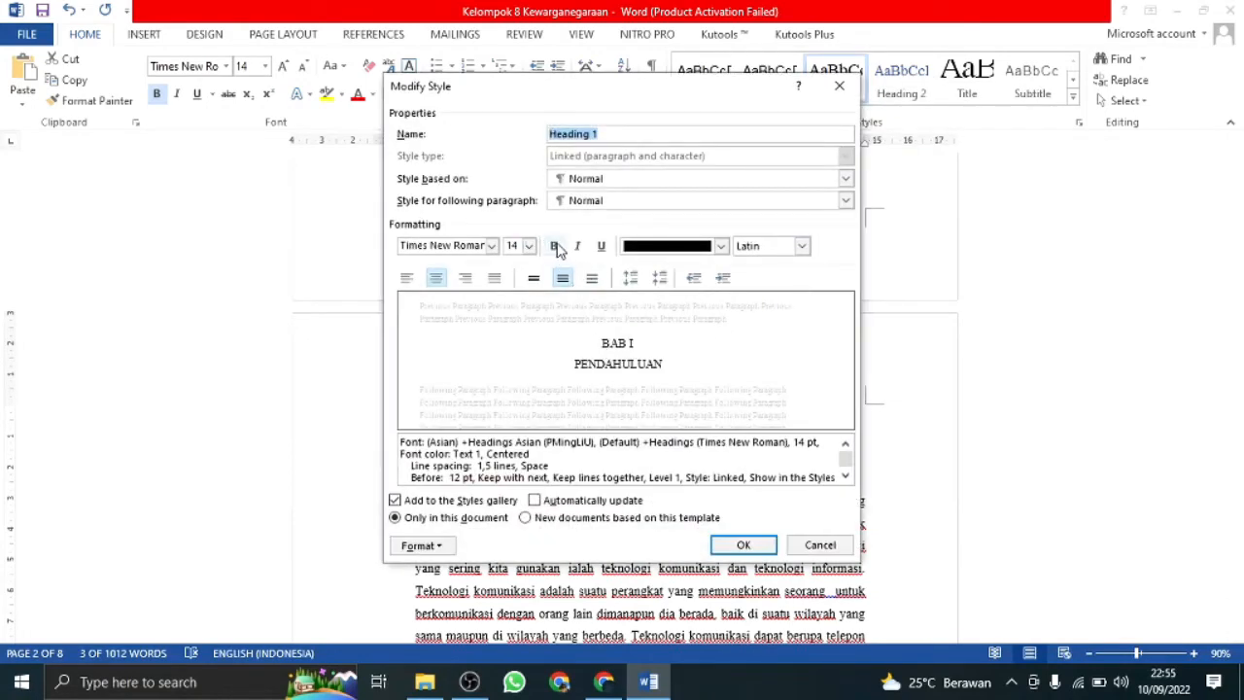
left_click(807, 540)
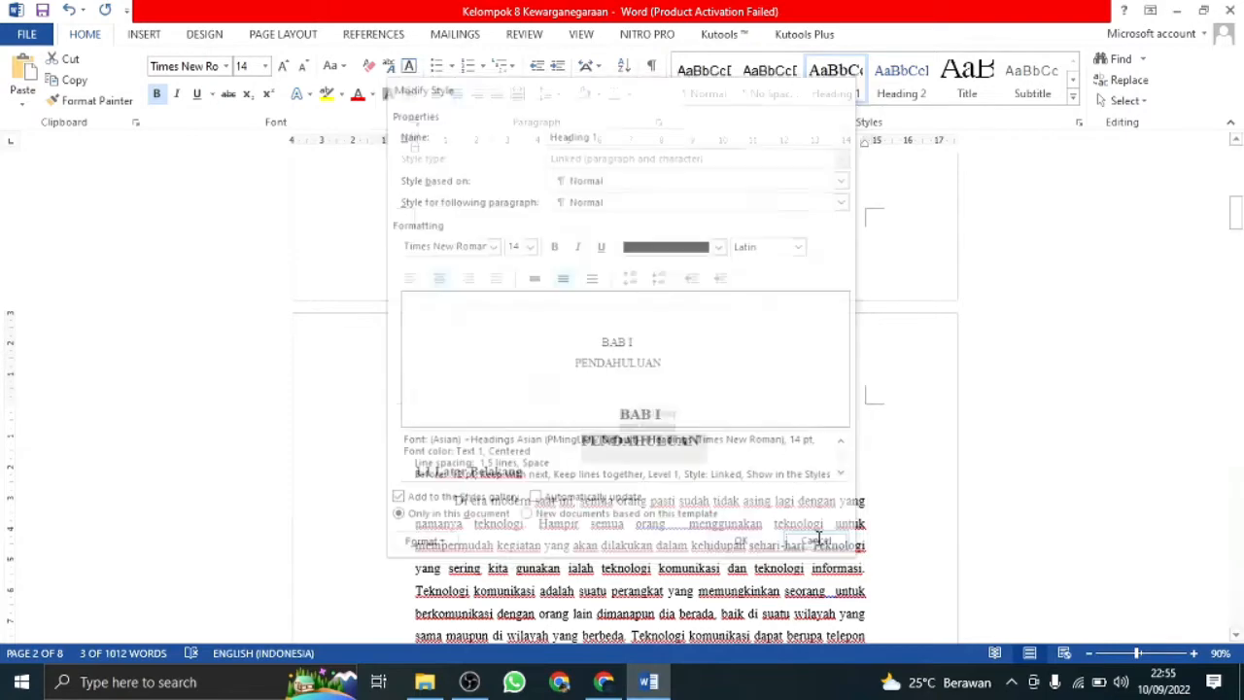
- Update the entire Daftar Isi table to match the reformatted BAB I PENDAHULUAN heading
scroll(741, 402, "up", 10)
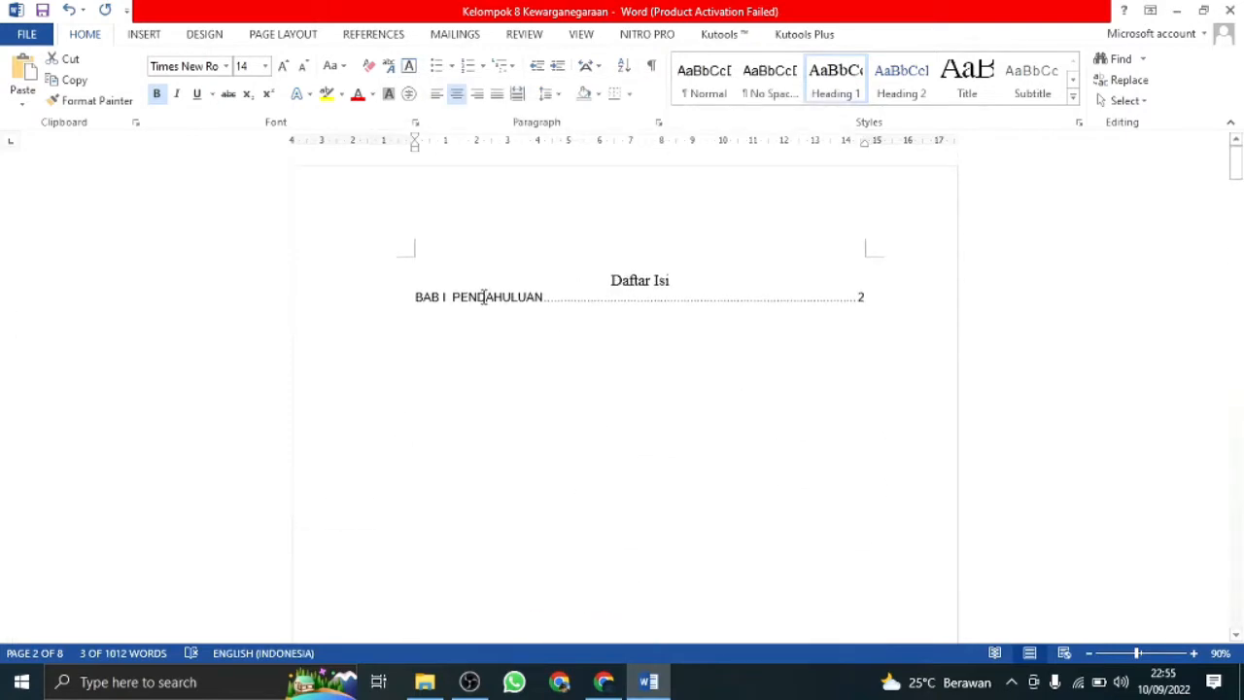
left_click(483, 296)
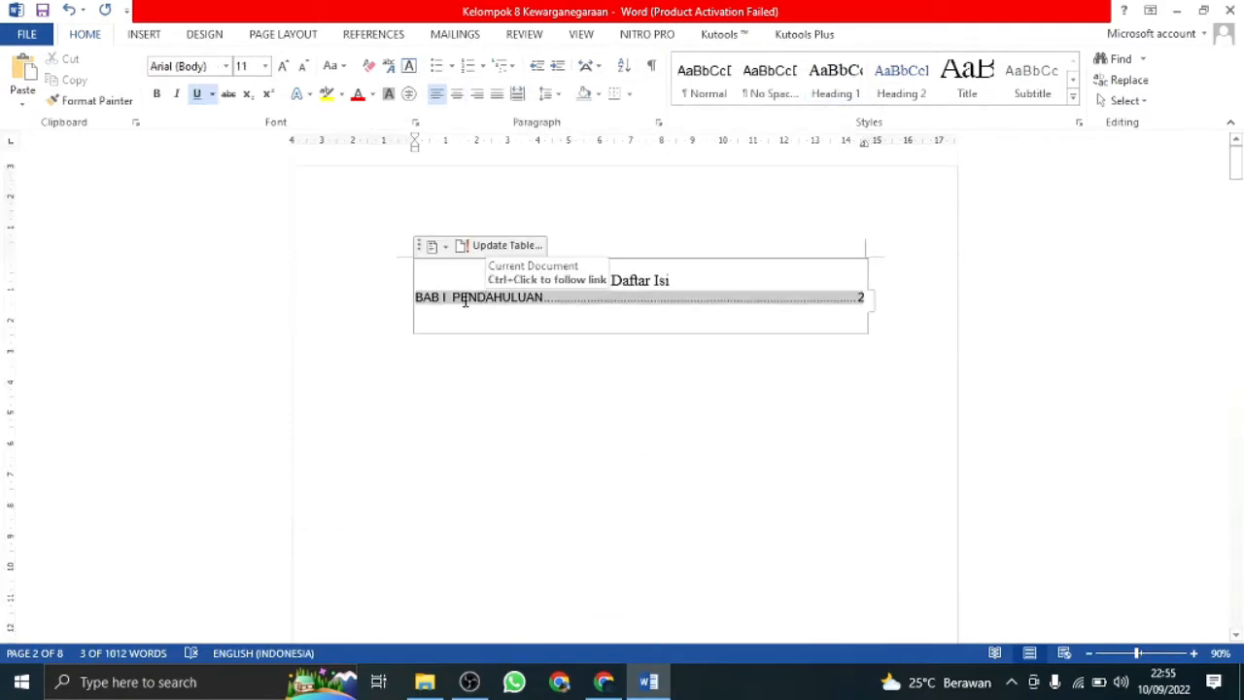
right_click(580, 300)
left_click(683, 406)
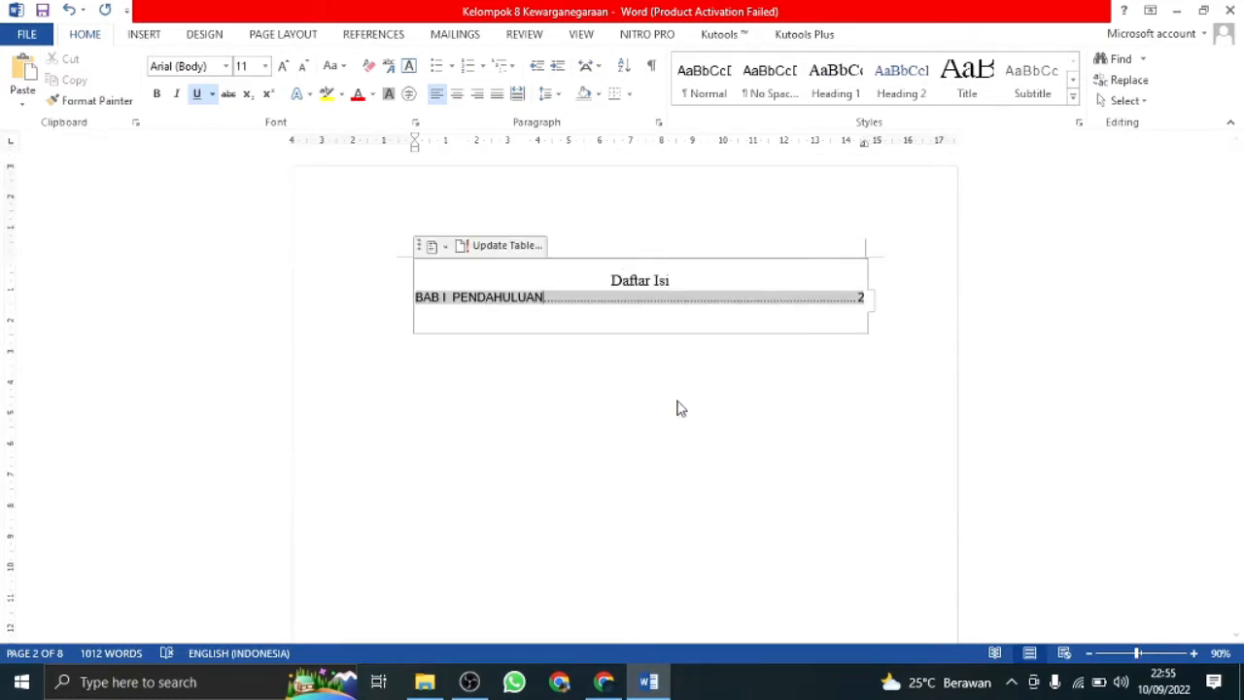
left_click(581, 339)
left_click(627, 365)
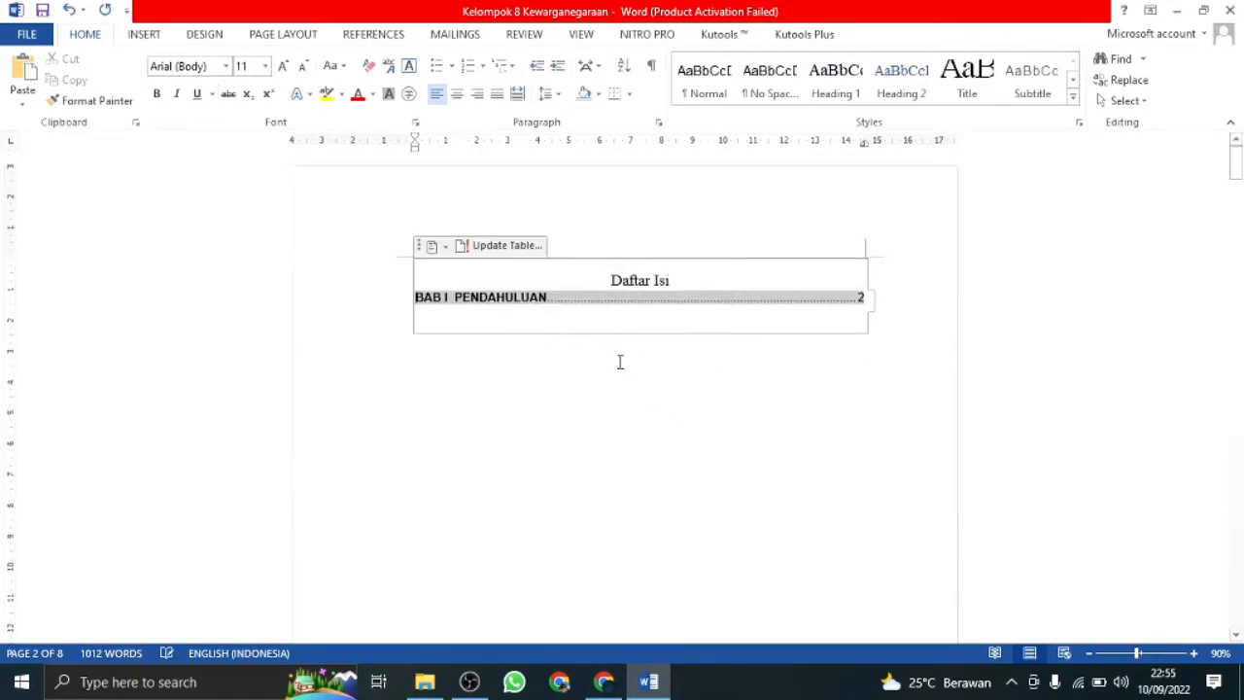
left_click(724, 359)
scroll(827, 383, "down", 20)
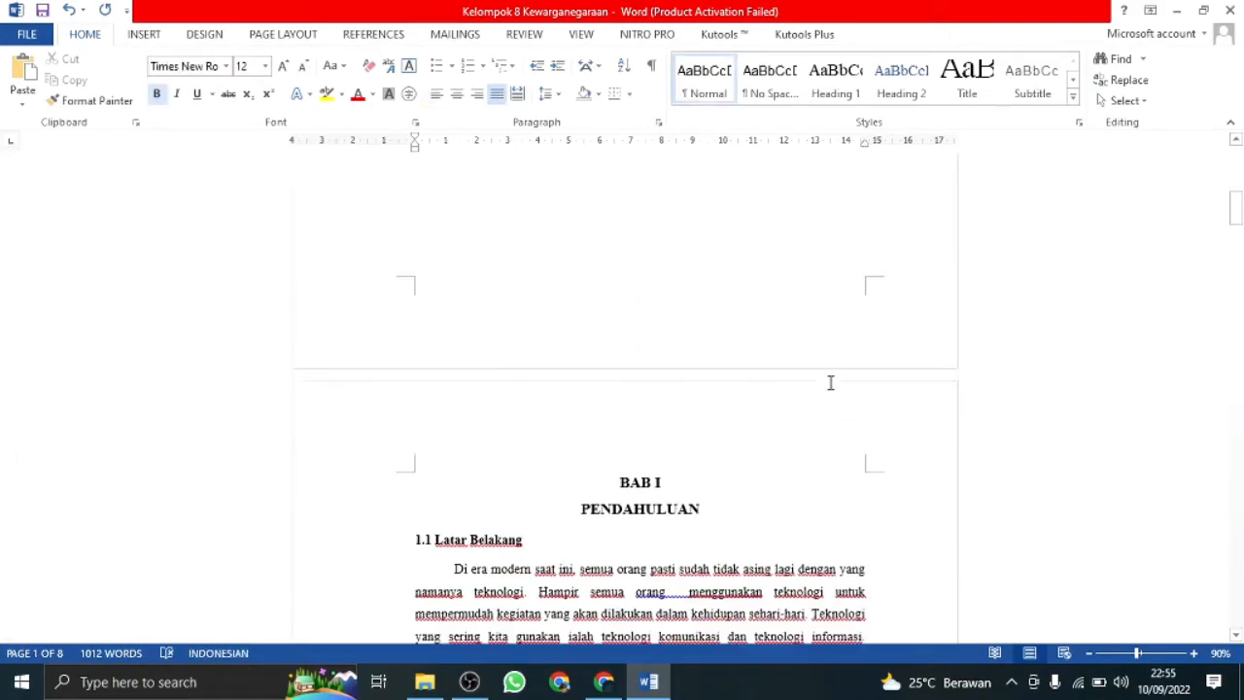
- Apply the Heading 1 style to both lines of the BAB II PEMBAHASAN chapter title
scroll(729, 256, "down", 15)
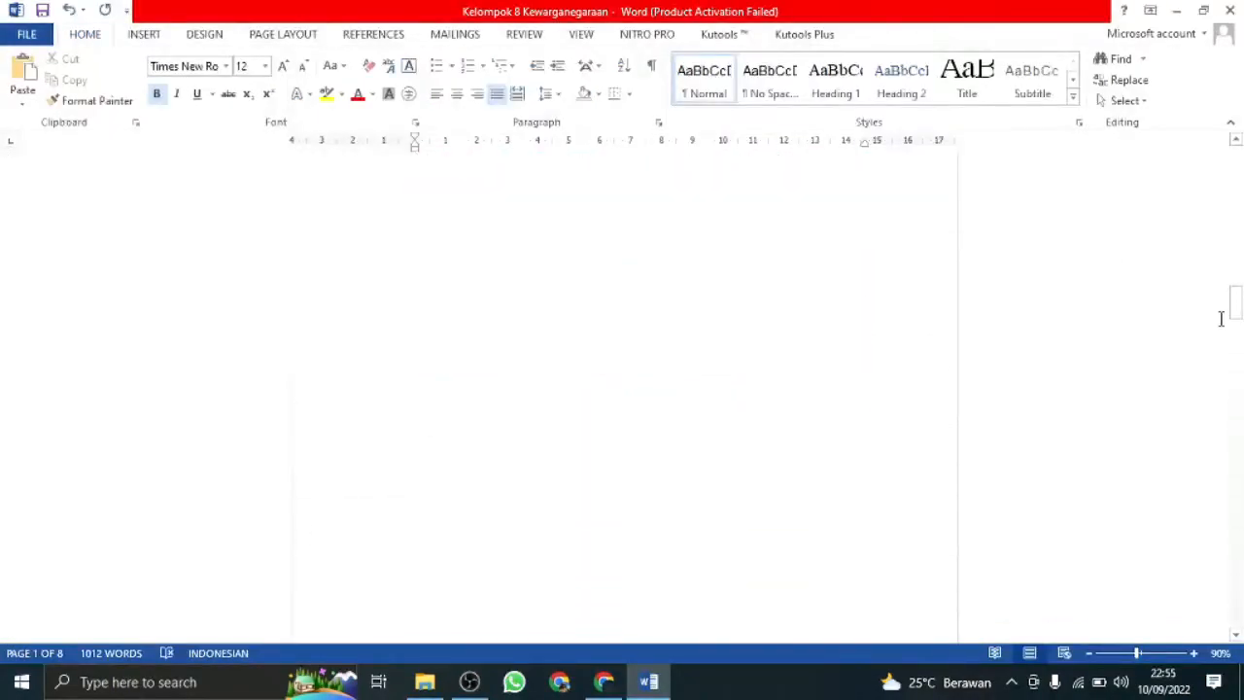
scroll(1078, 351, "down", 3)
left_click_drag(719, 427, 564, 391)
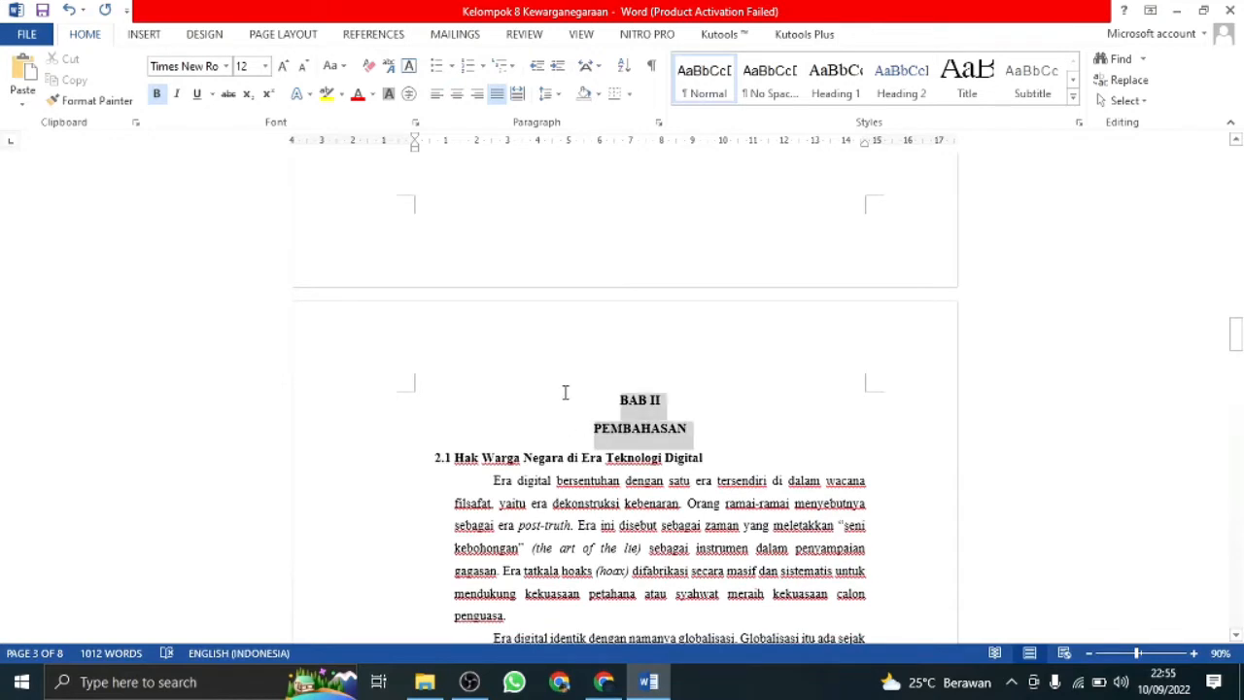
left_click(842, 100)
- Join BAB II and PEMBAHASAN into one heading paragraph separated by a line break, and make the heading bold
left_click(588, 439)
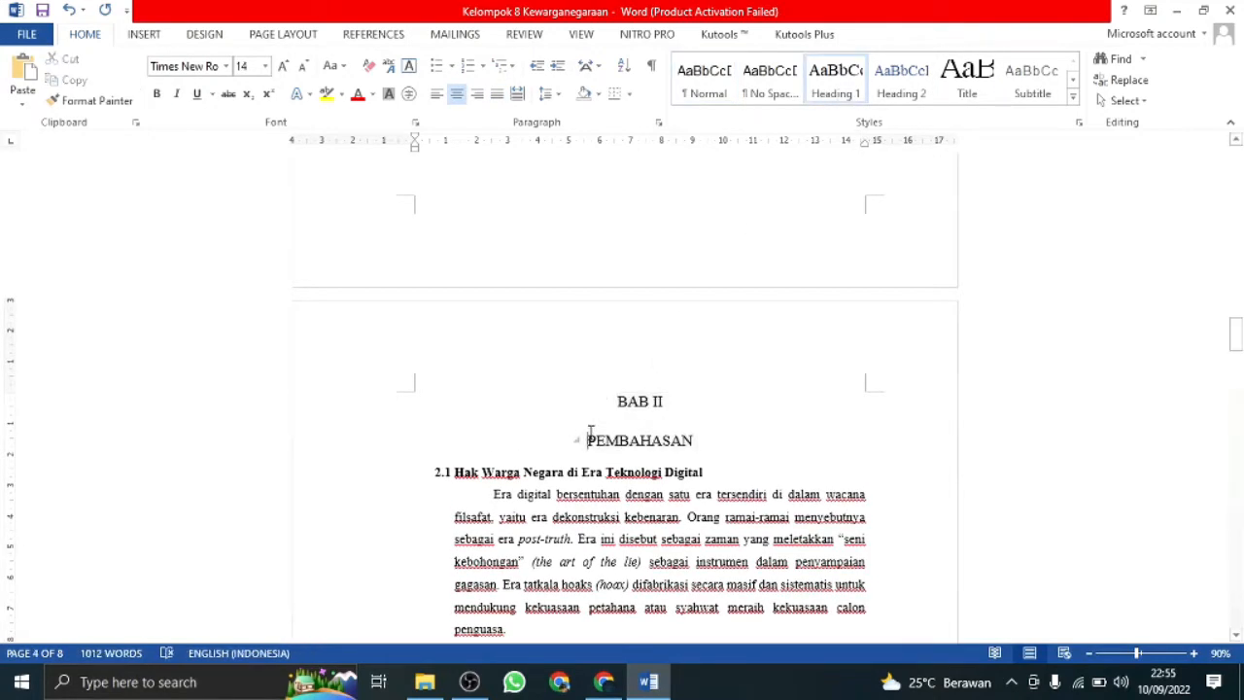
key("BackSpace")
key("BackSpace")
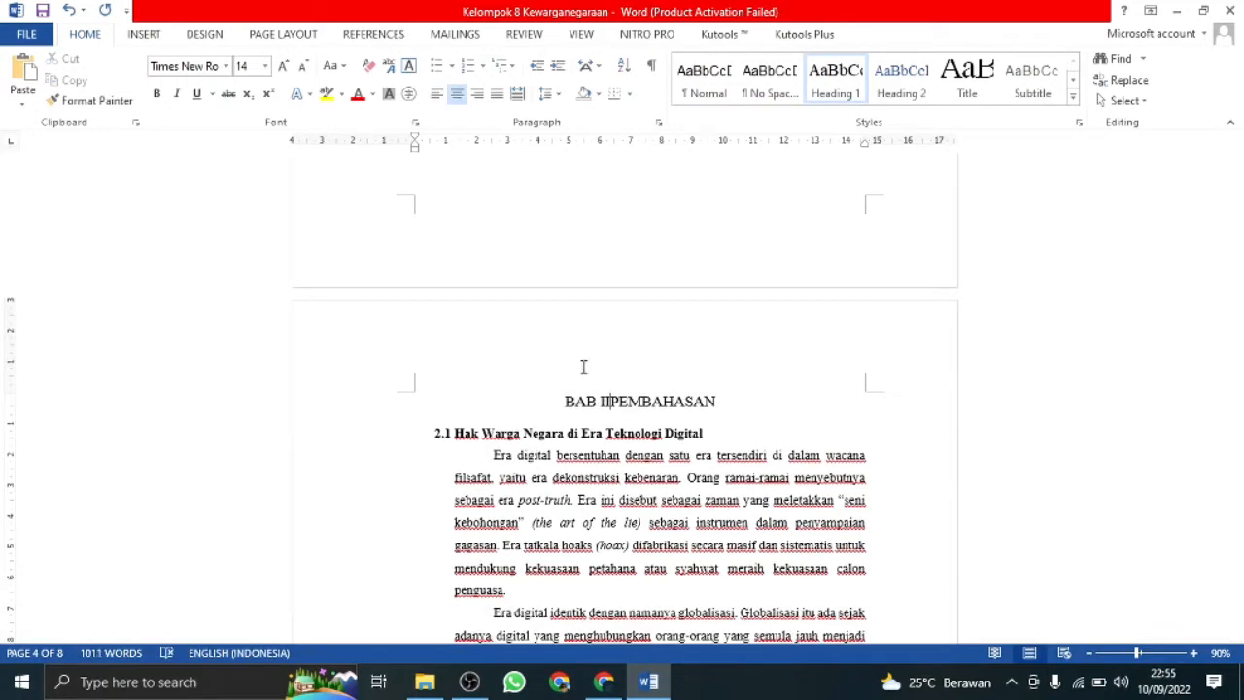
key("Return")
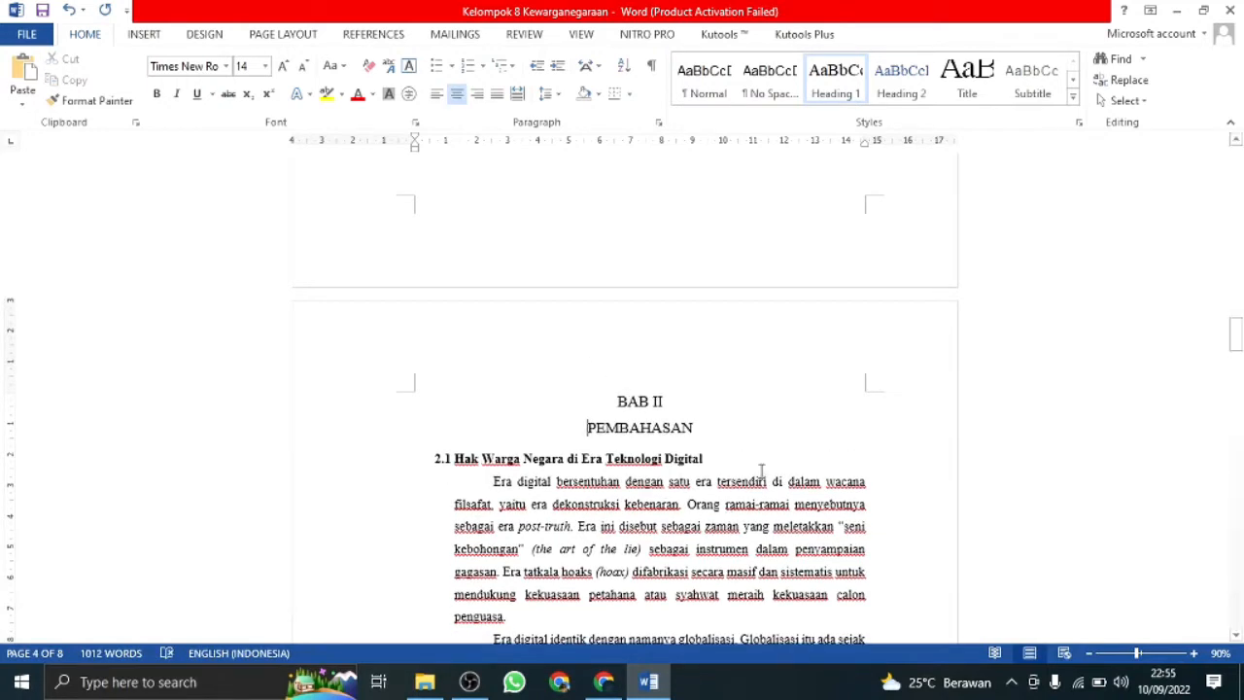
scroll(1239, 335, "up", 1)
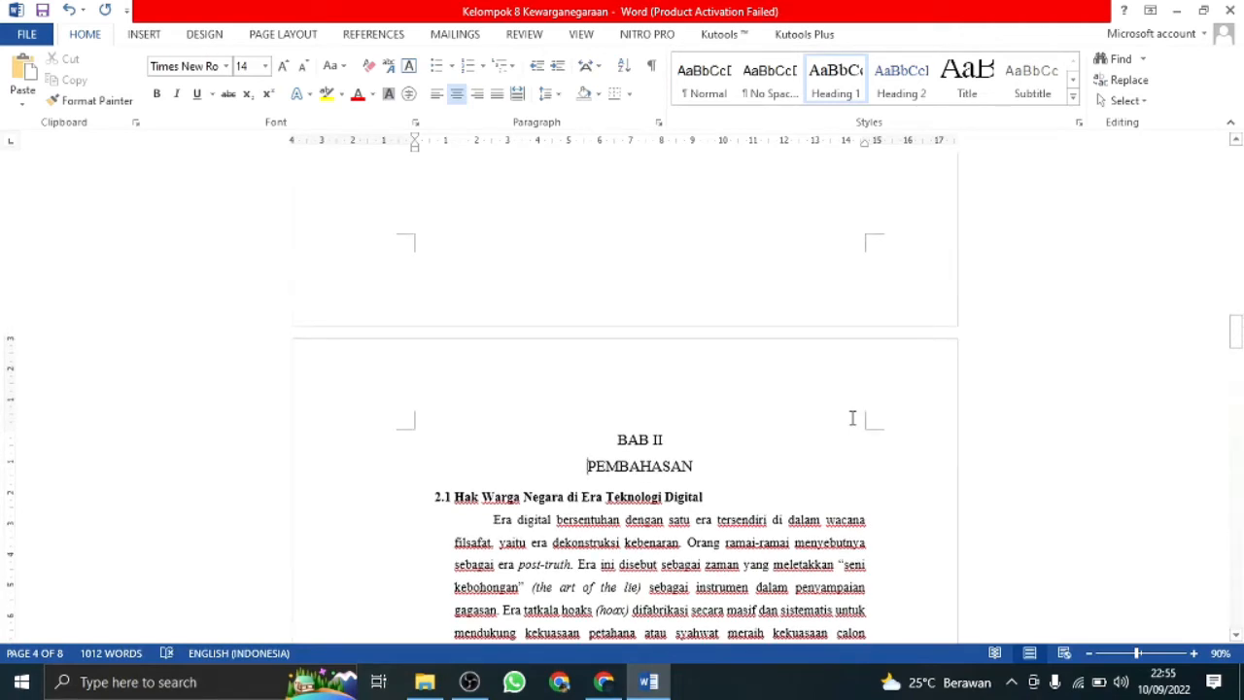
left_click_drag(721, 474, 577, 430)
key("ctrl+b")
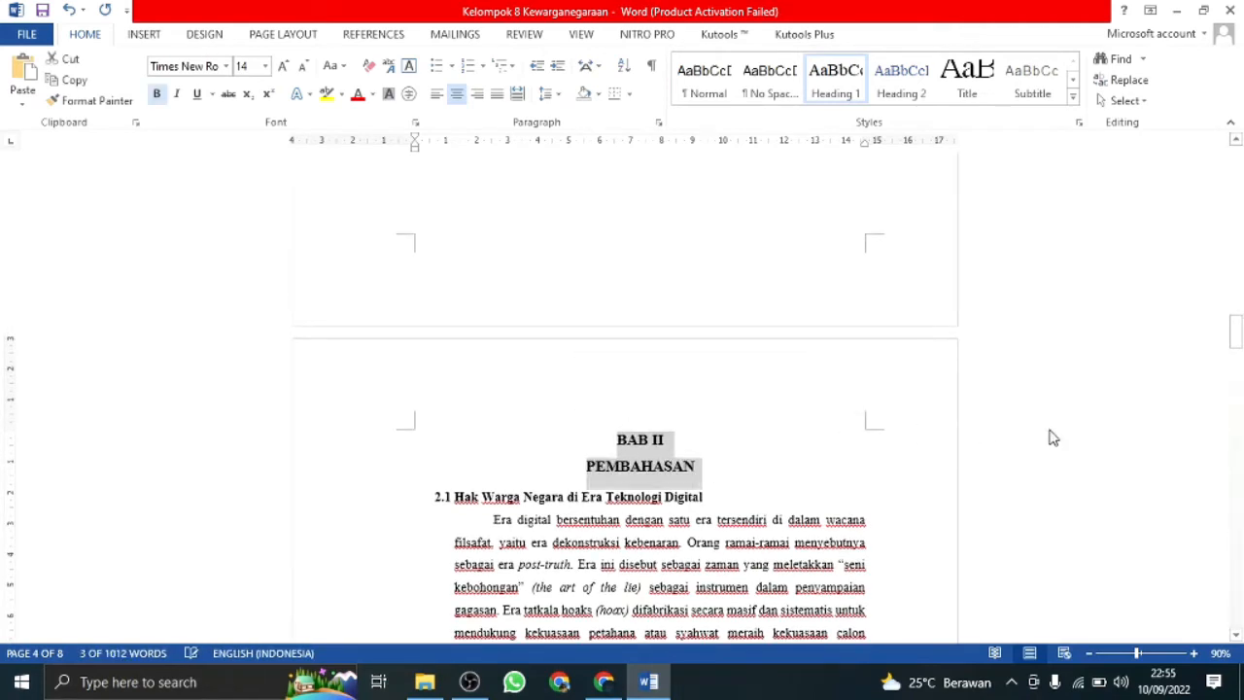
- Update the entire Daftar Isi table to include the BAB II PEMBAHASAN heading
left_click_drag(1241, 325, 1237, 167)
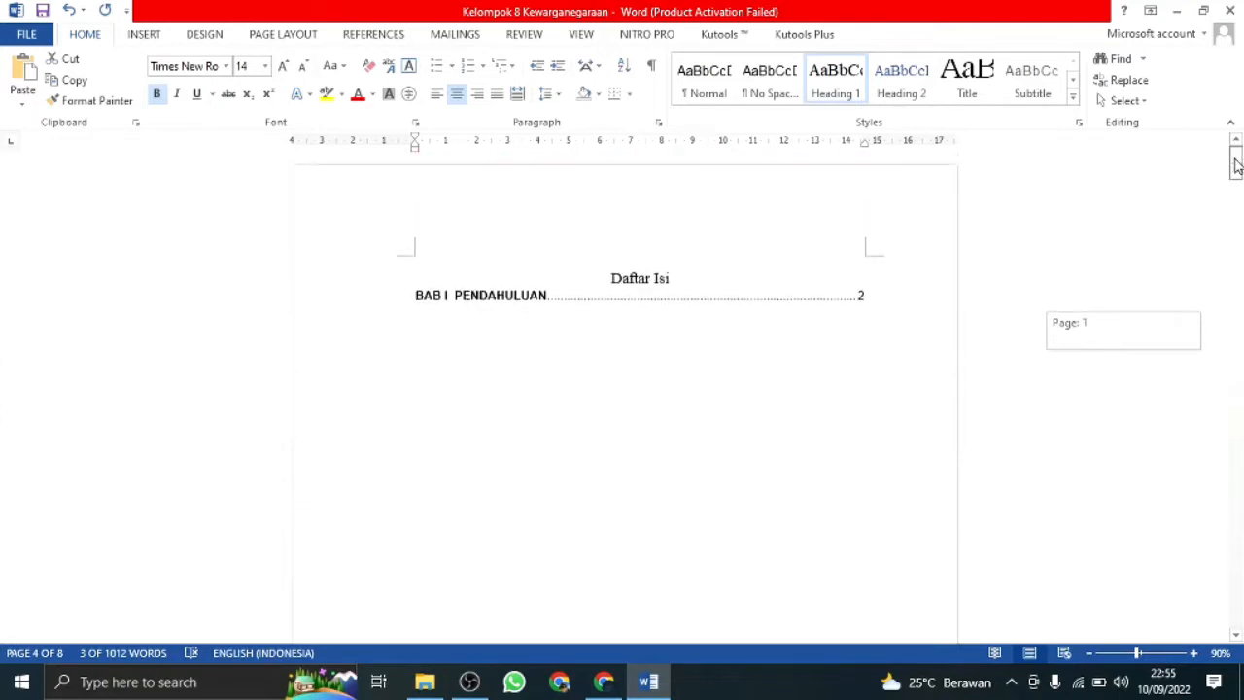
left_click(681, 304)
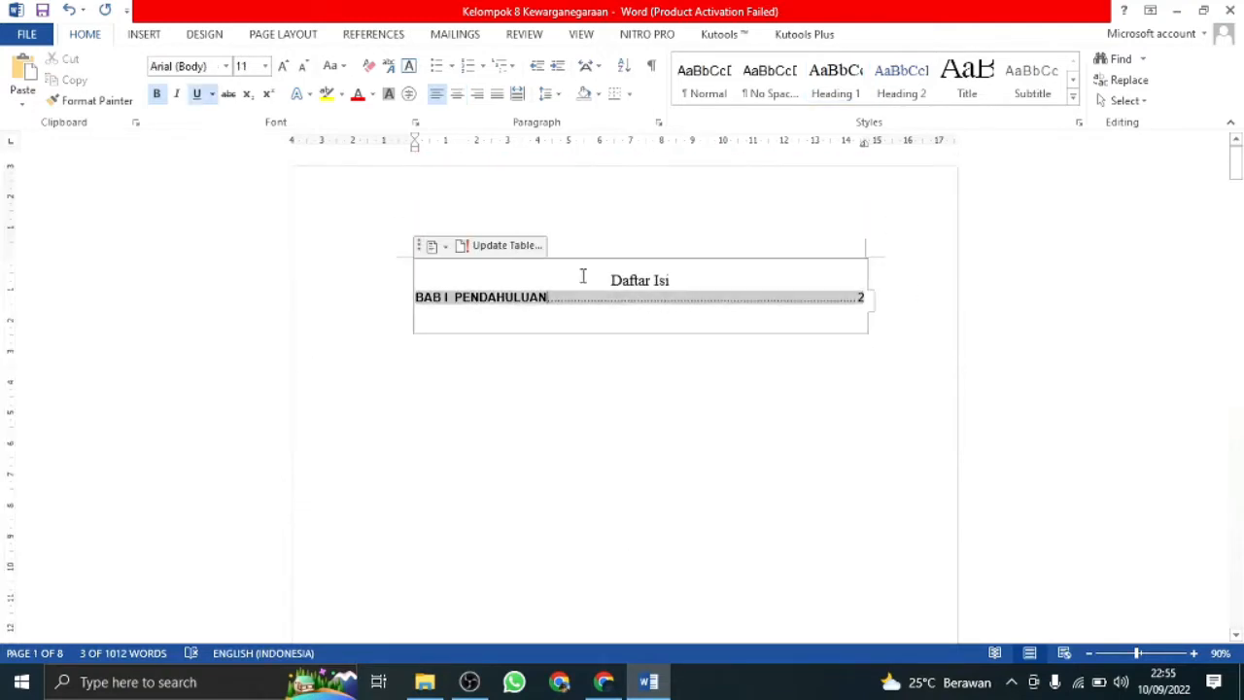
left_click(526, 249)
left_click(578, 337)
left_click(612, 365)
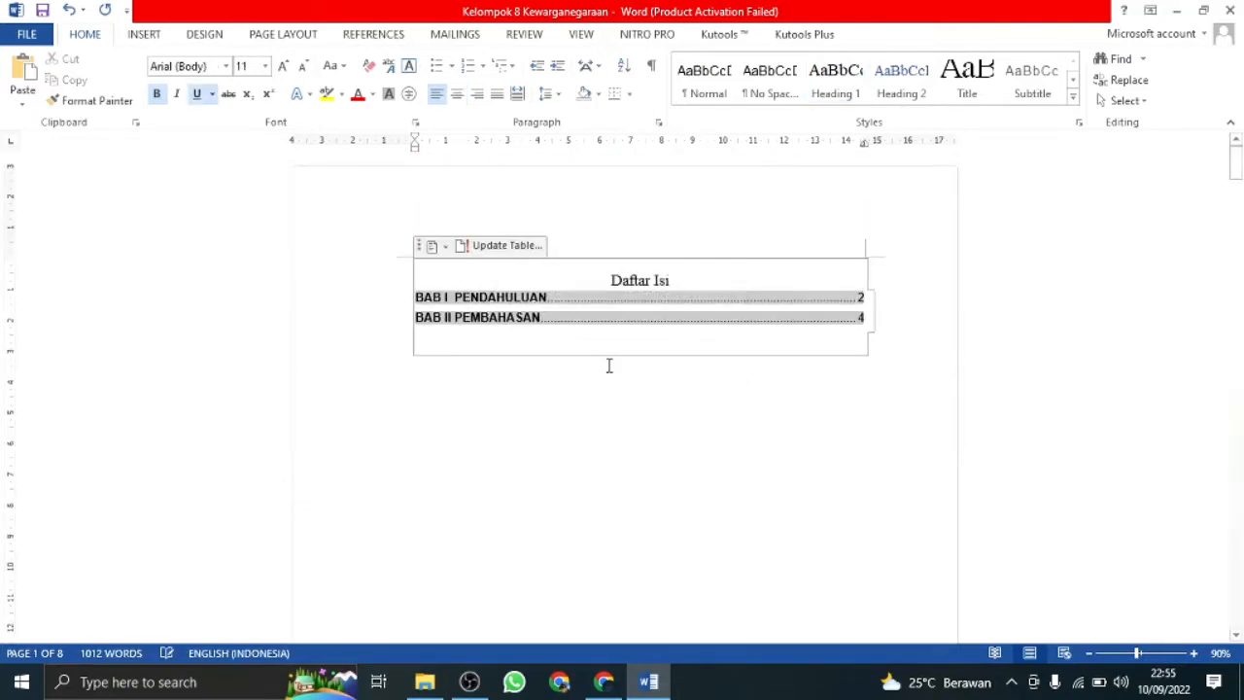
left_click(680, 444)
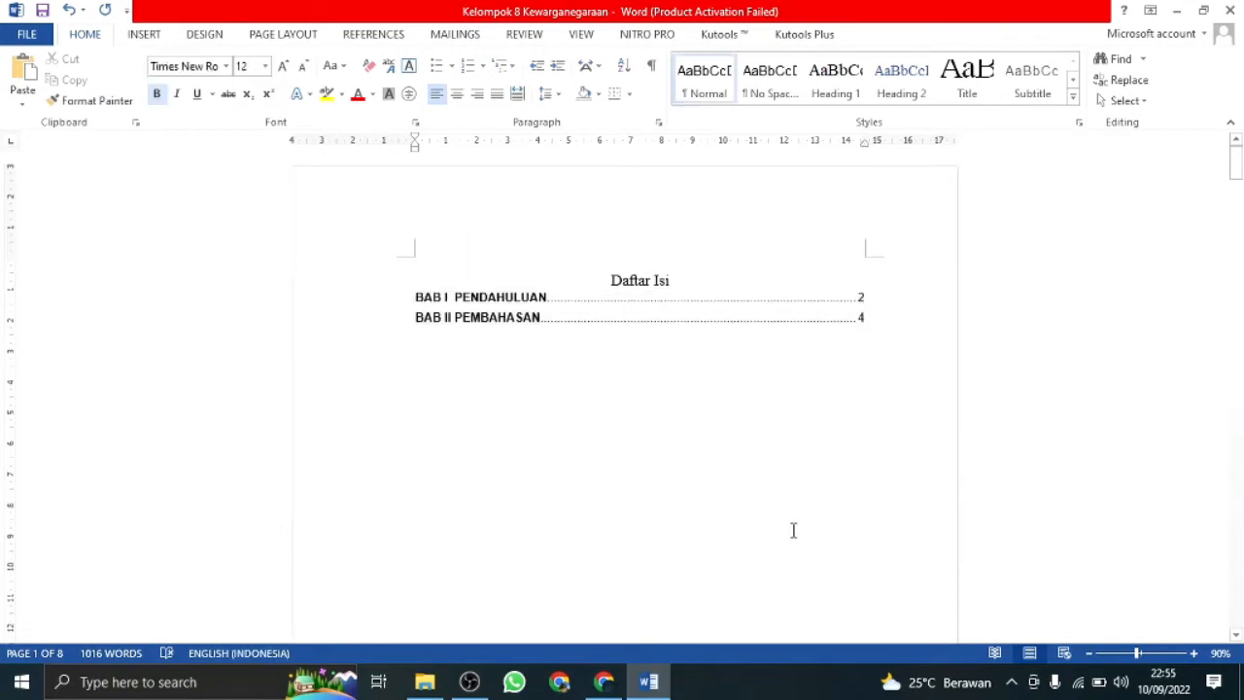
scroll(658, 355, "down", 15)
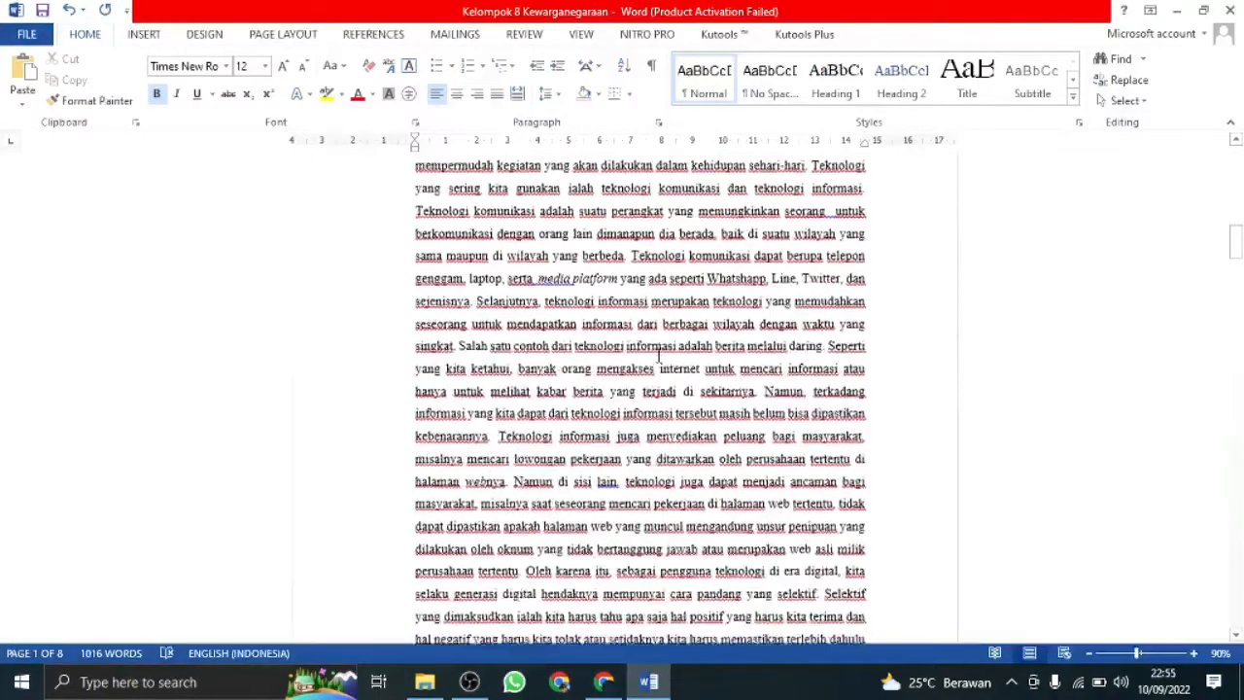
scroll(768, 314, "up", 4)
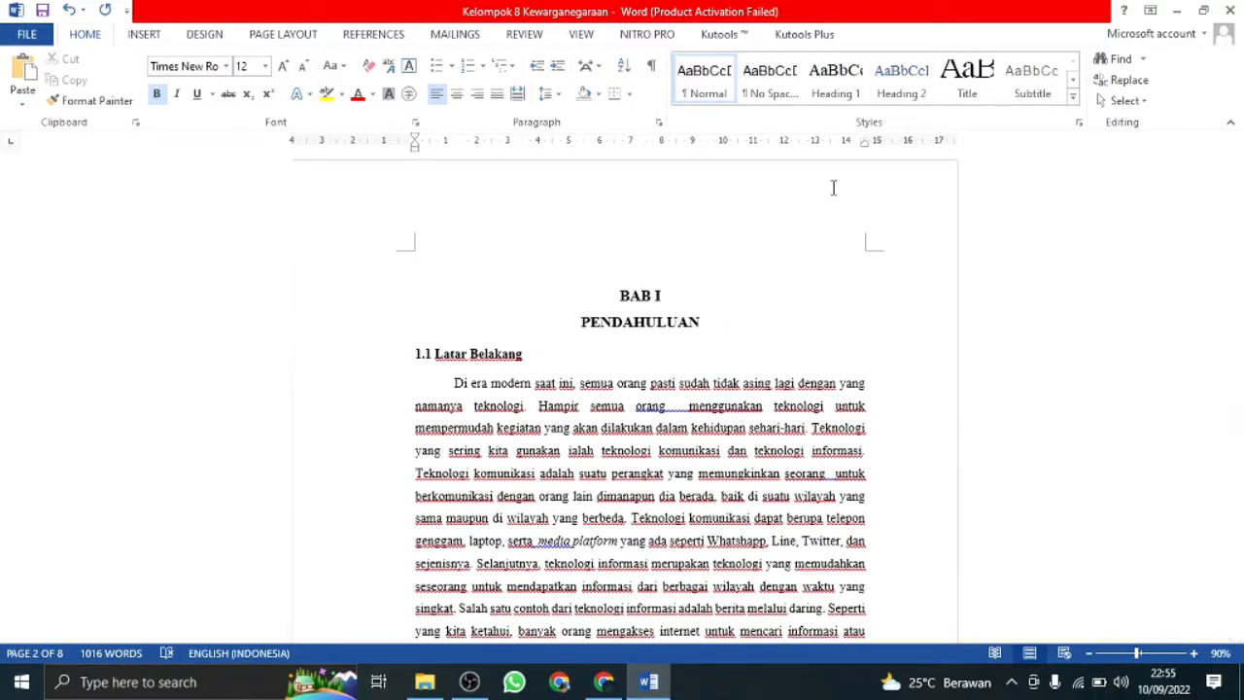
left_click(631, 299)
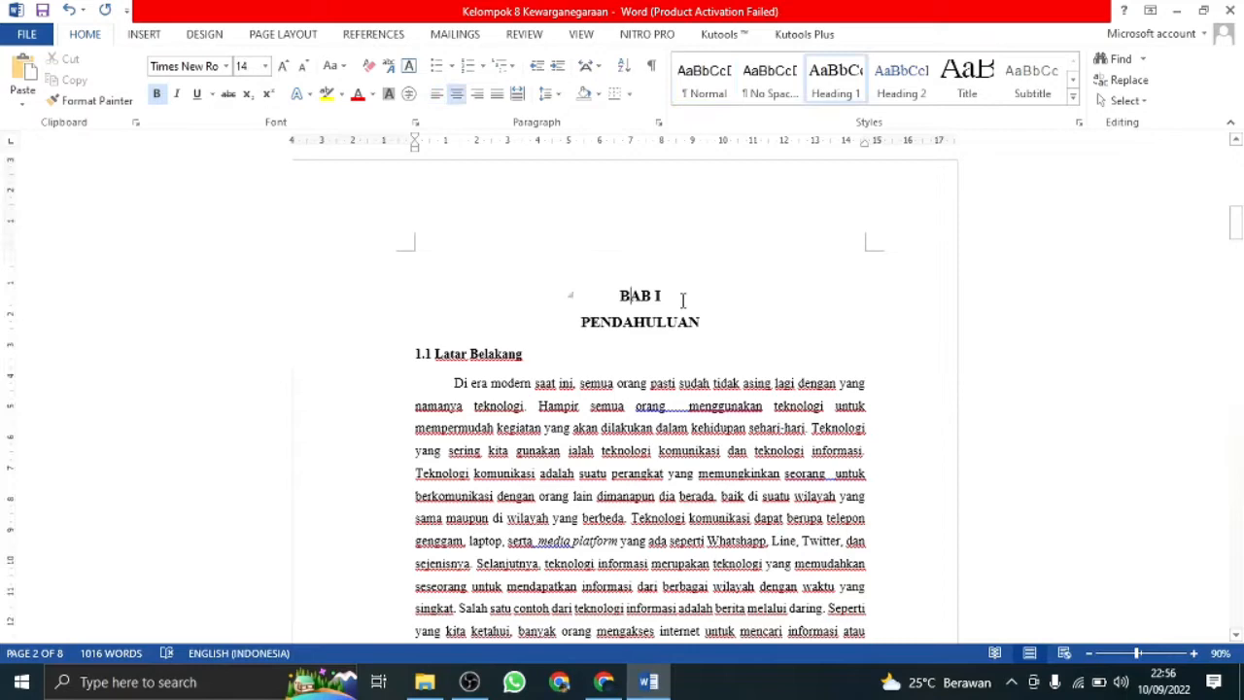
left_click(619, 272)
key("BackSpace")
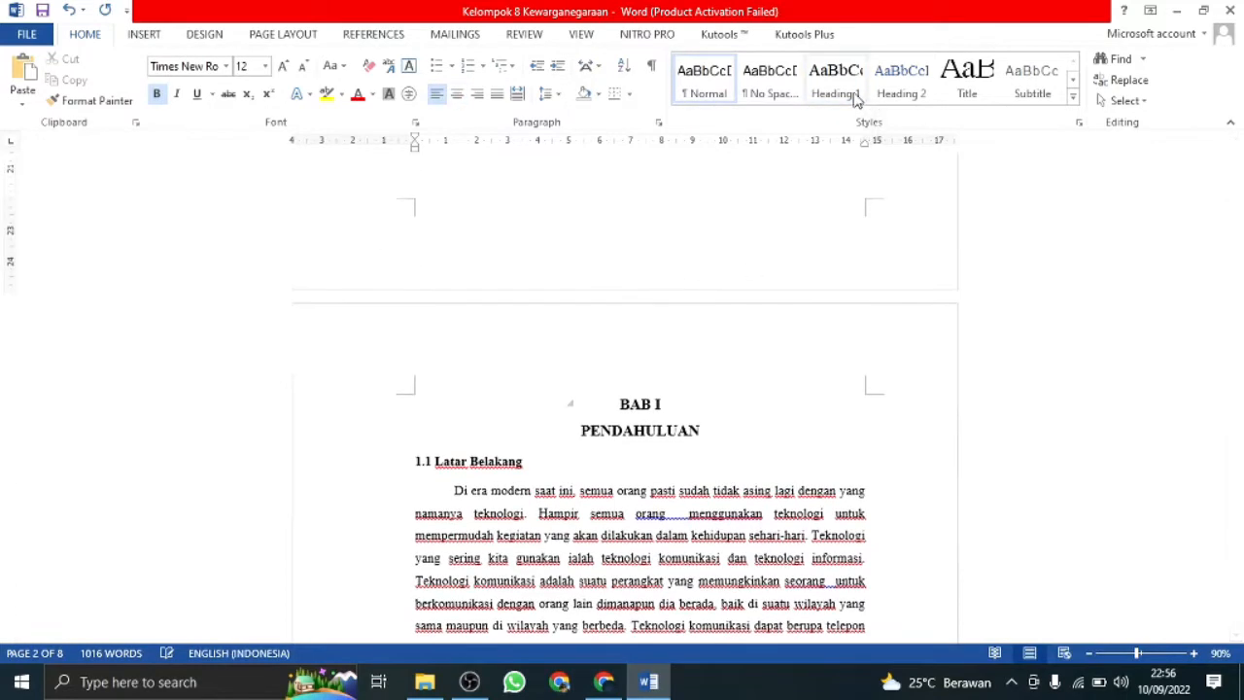
scroll(781, 124, "down", 5)
scroll(699, 299, "down", 1)
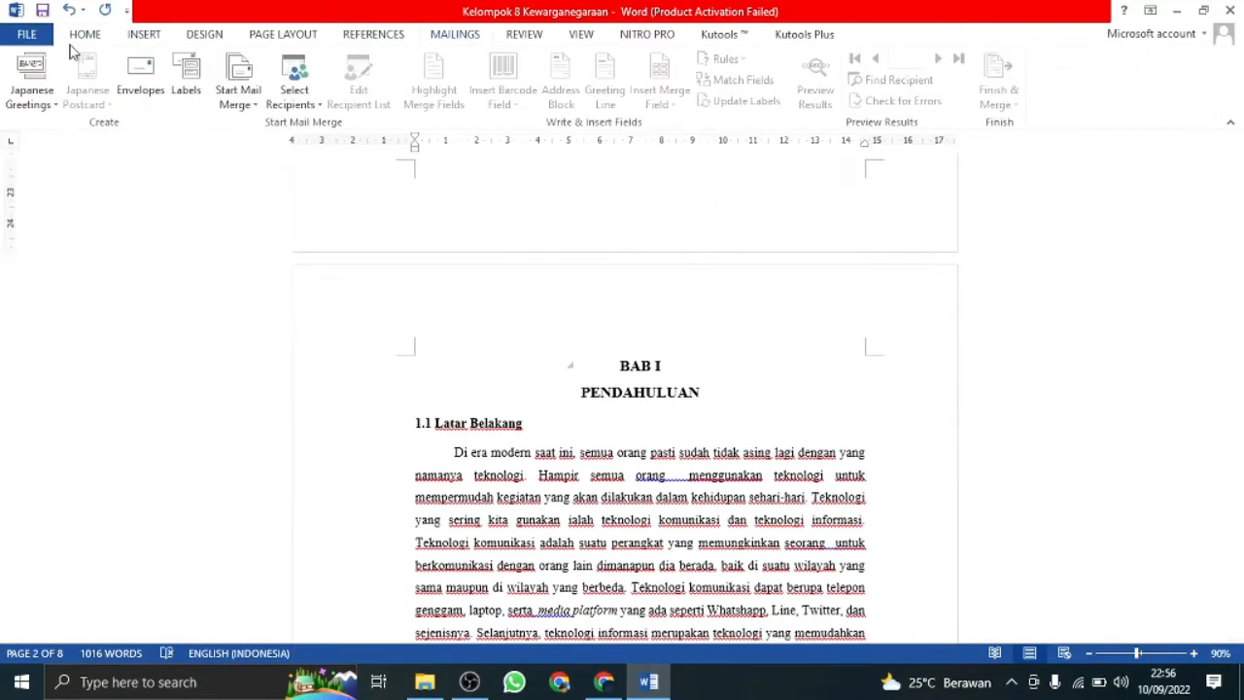
left_click(97, 36)
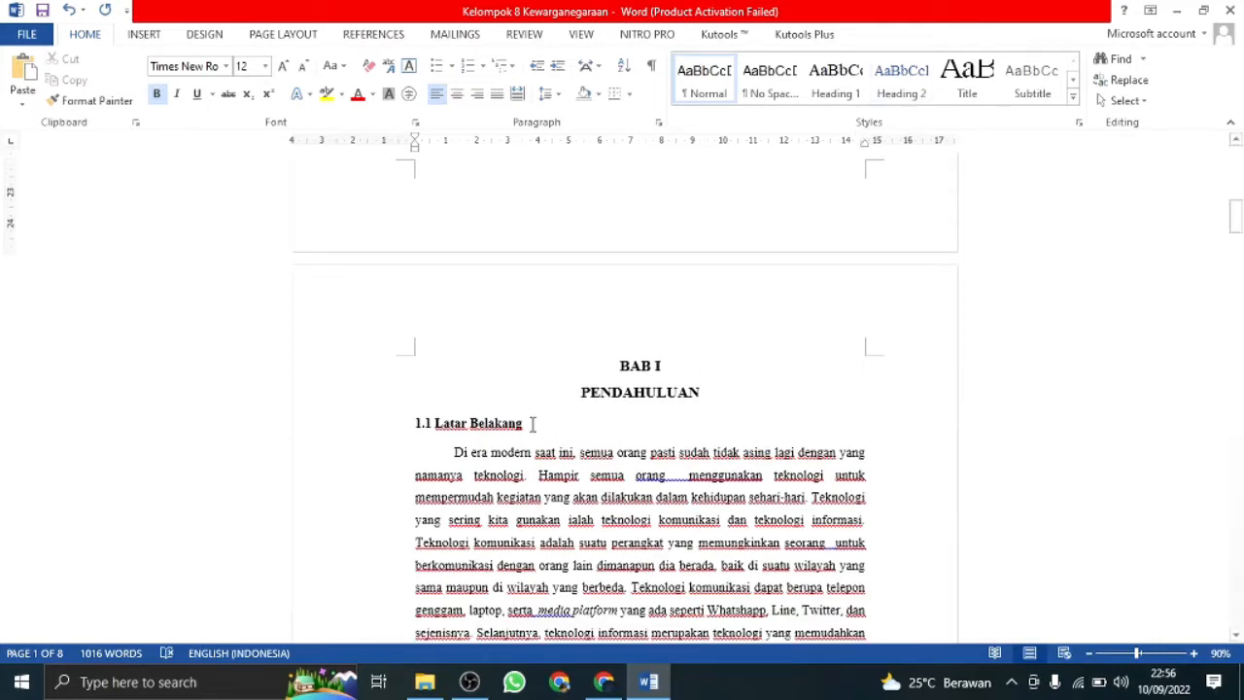
- Select the Latar Belakang subheading text and modify the Heading 2 style to Times New Roman, 12 pt
left_click_drag(533, 425, 418, 432)
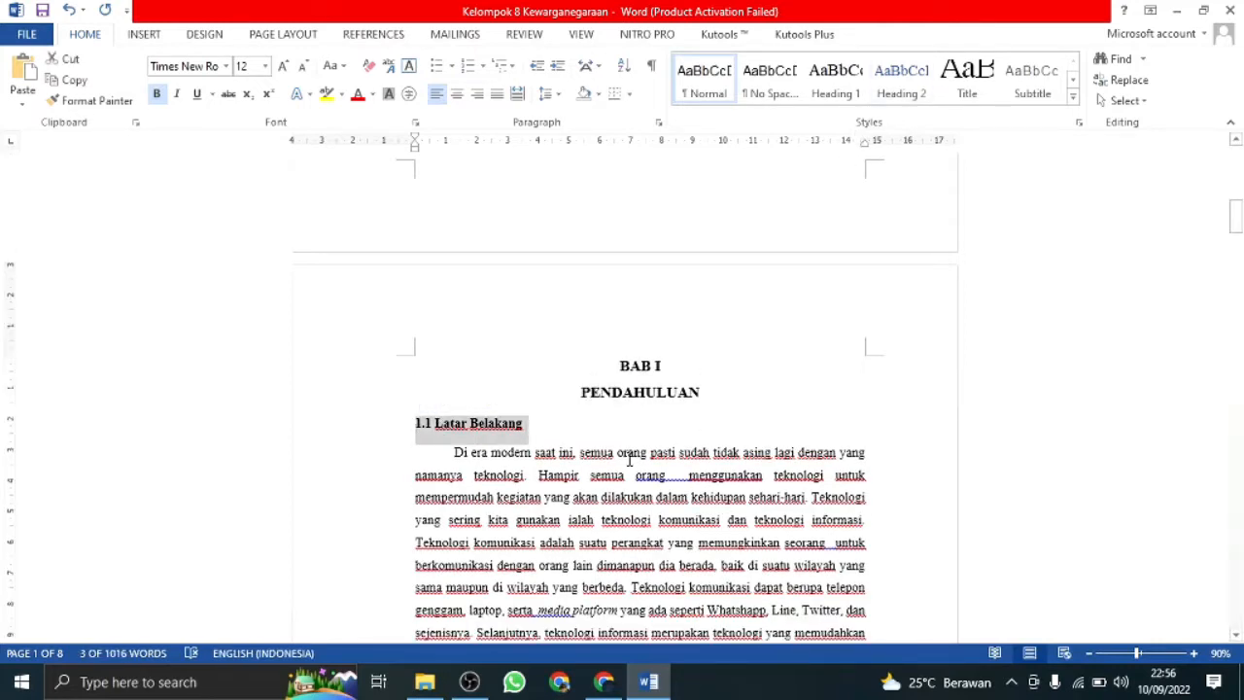
left_click_drag(544, 432, 434, 425)
right_click(896, 90)
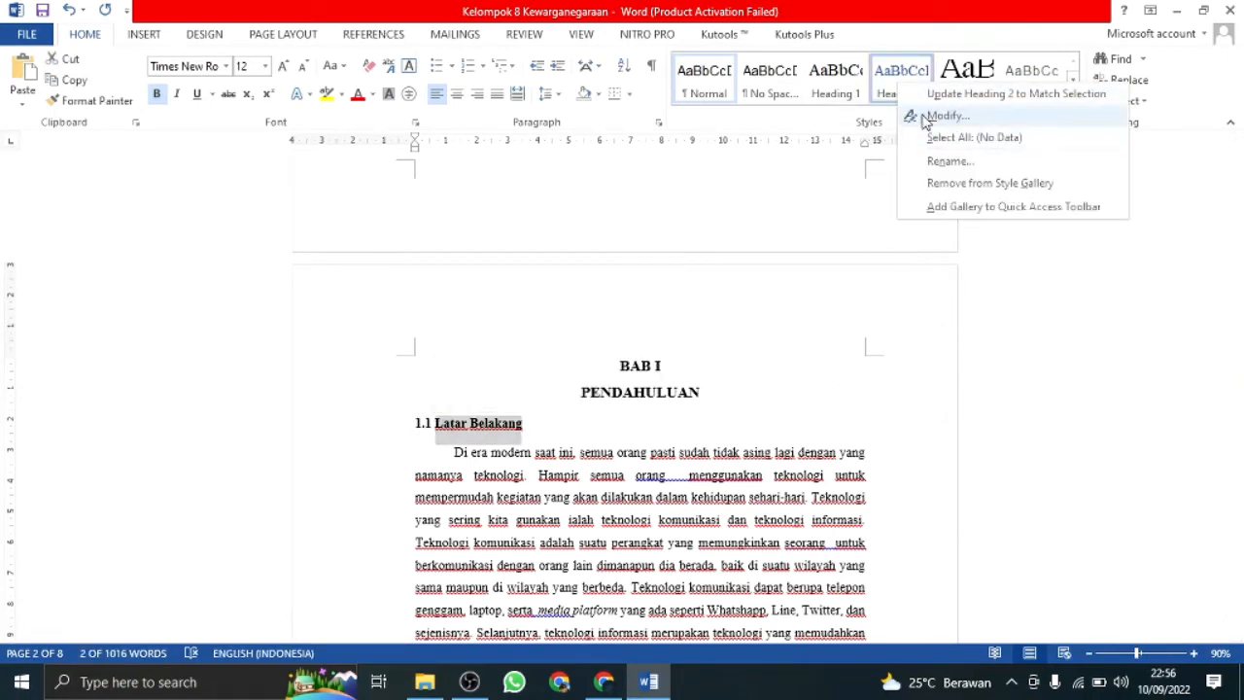
left_click(918, 117)
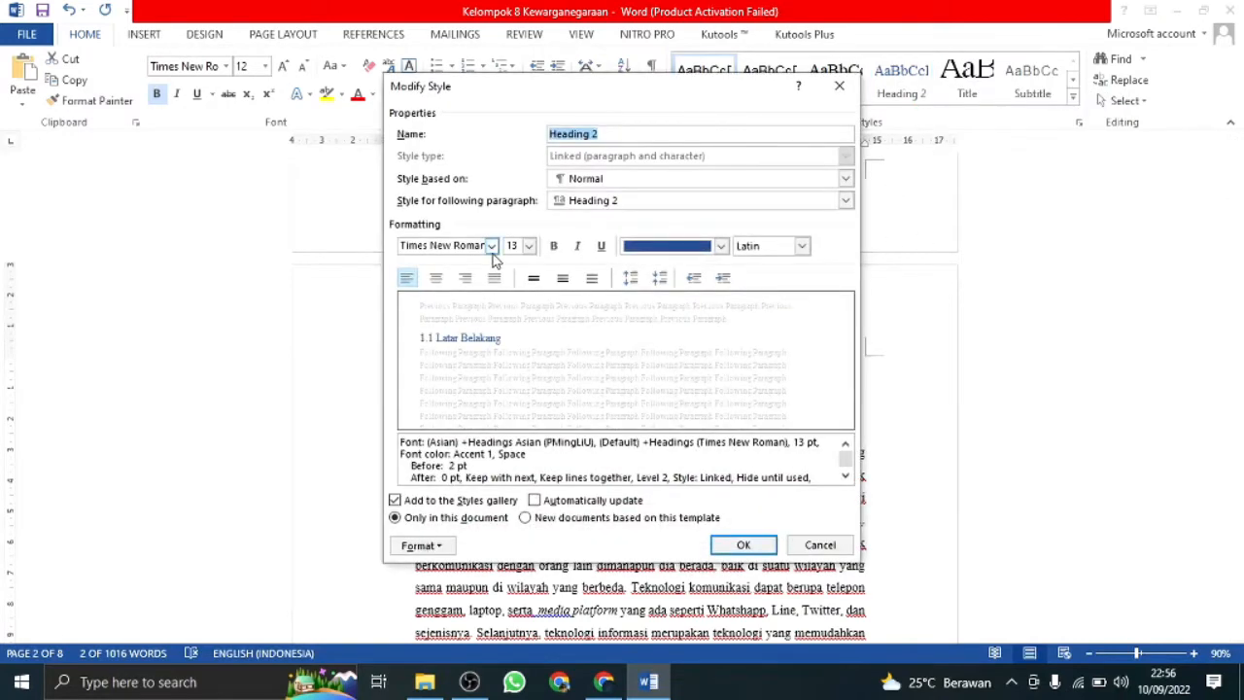
left_click(492, 248)
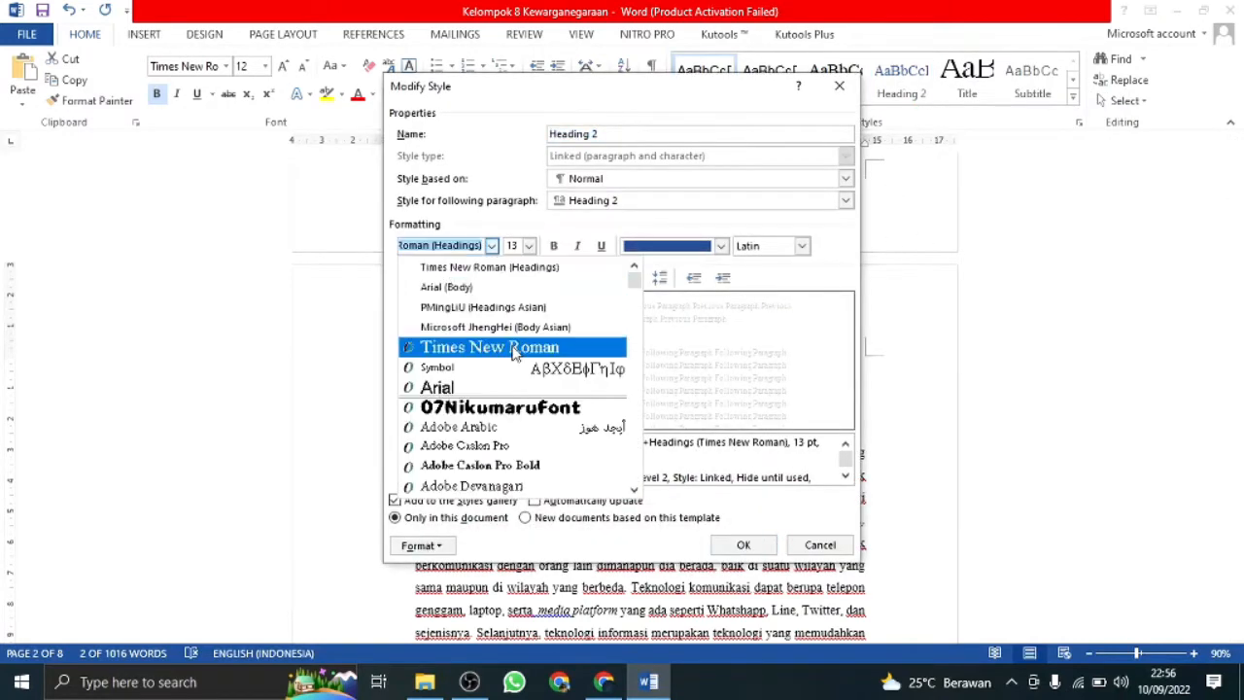
left_click(514, 344)
left_click(529, 250)
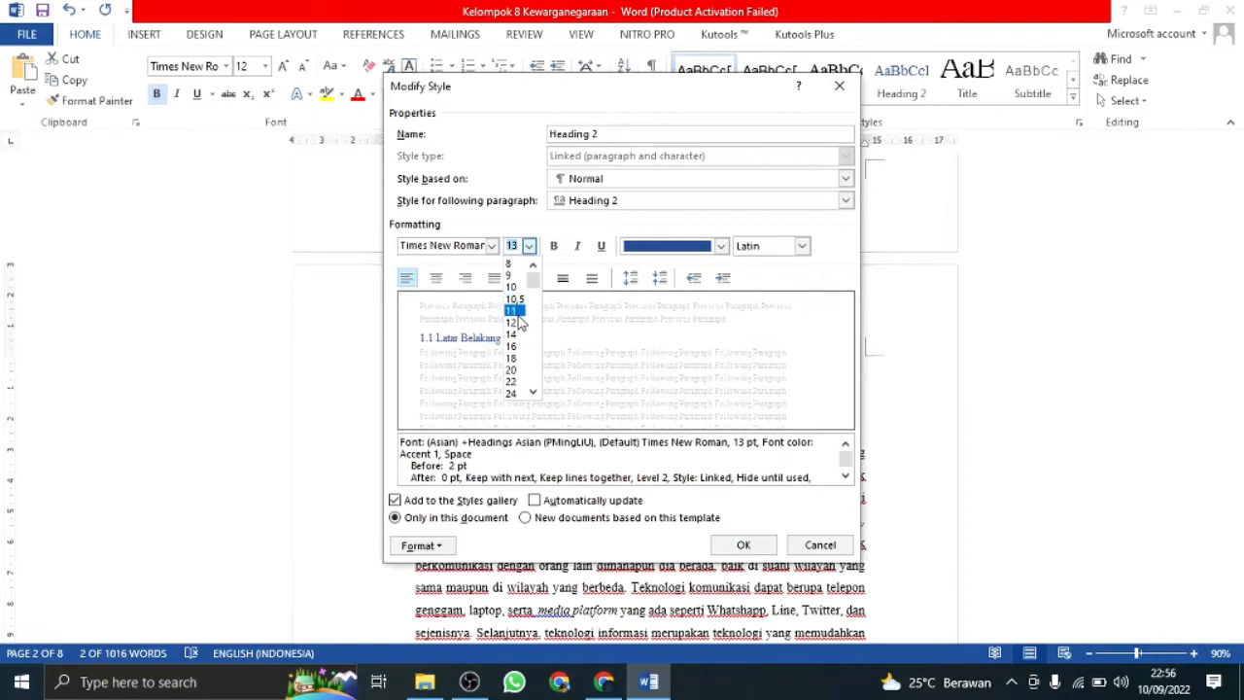
left_click(518, 329)
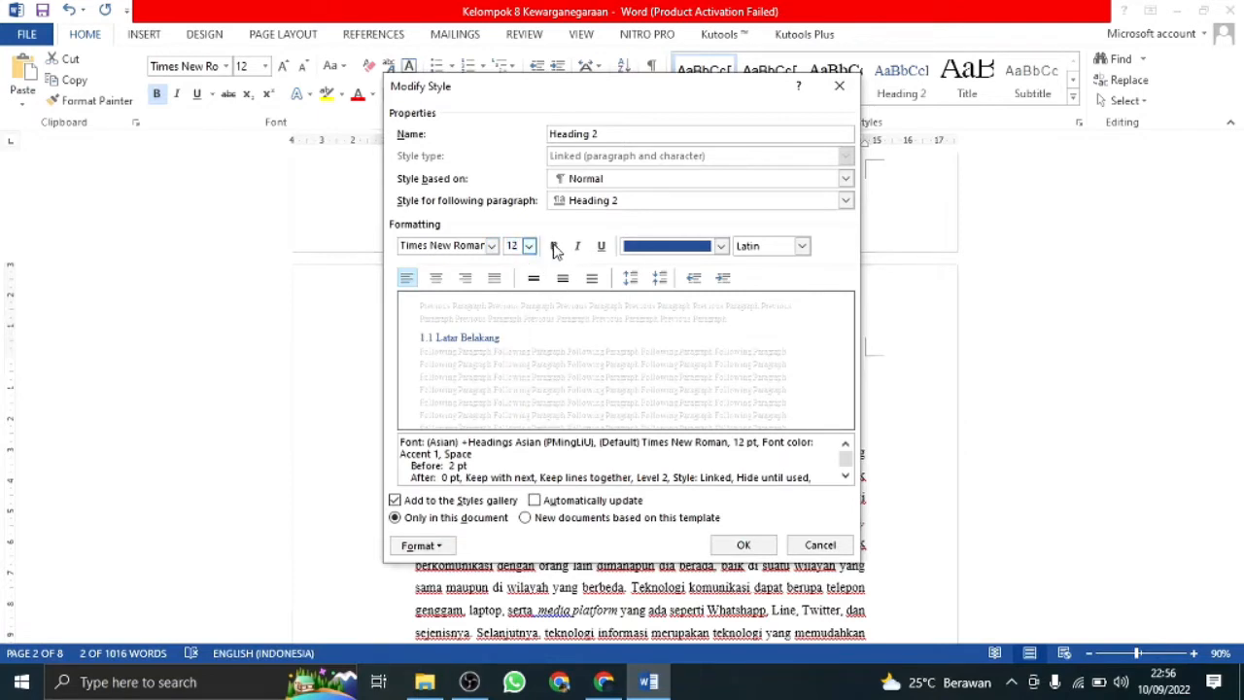
- Make the Heading 2 style bold, black and justified, and apply it to the Latar Belakang subheading text
left_click(554, 246)
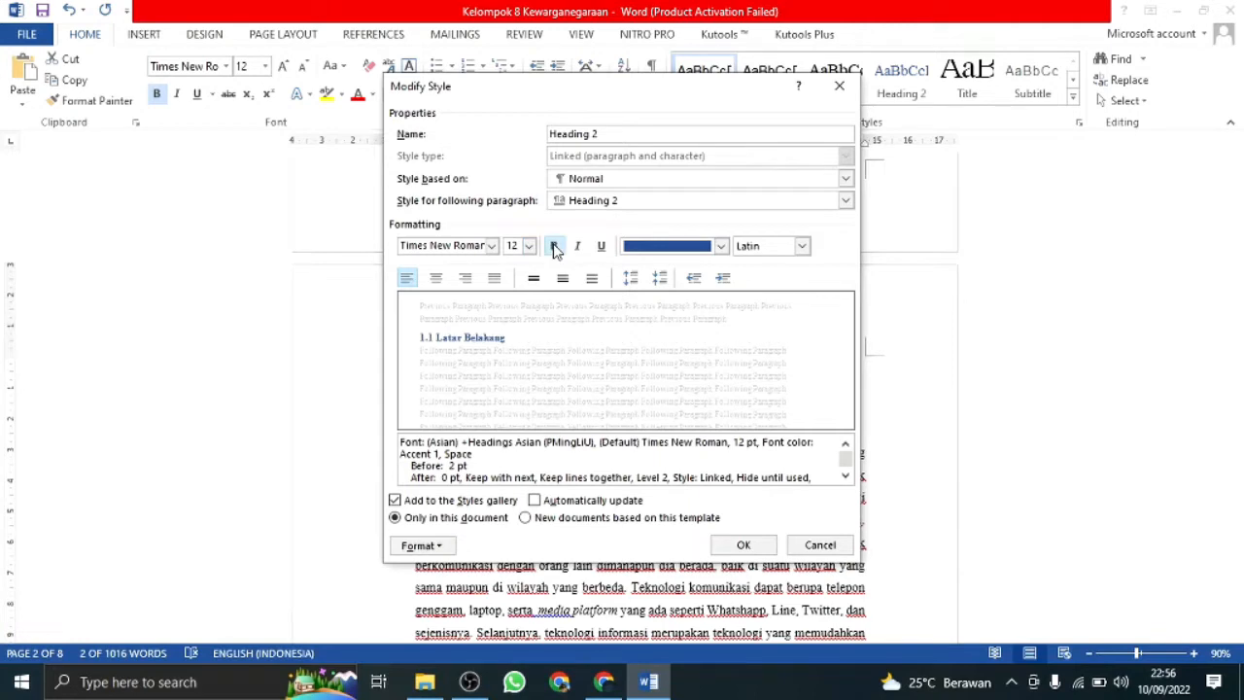
left_click(722, 246)
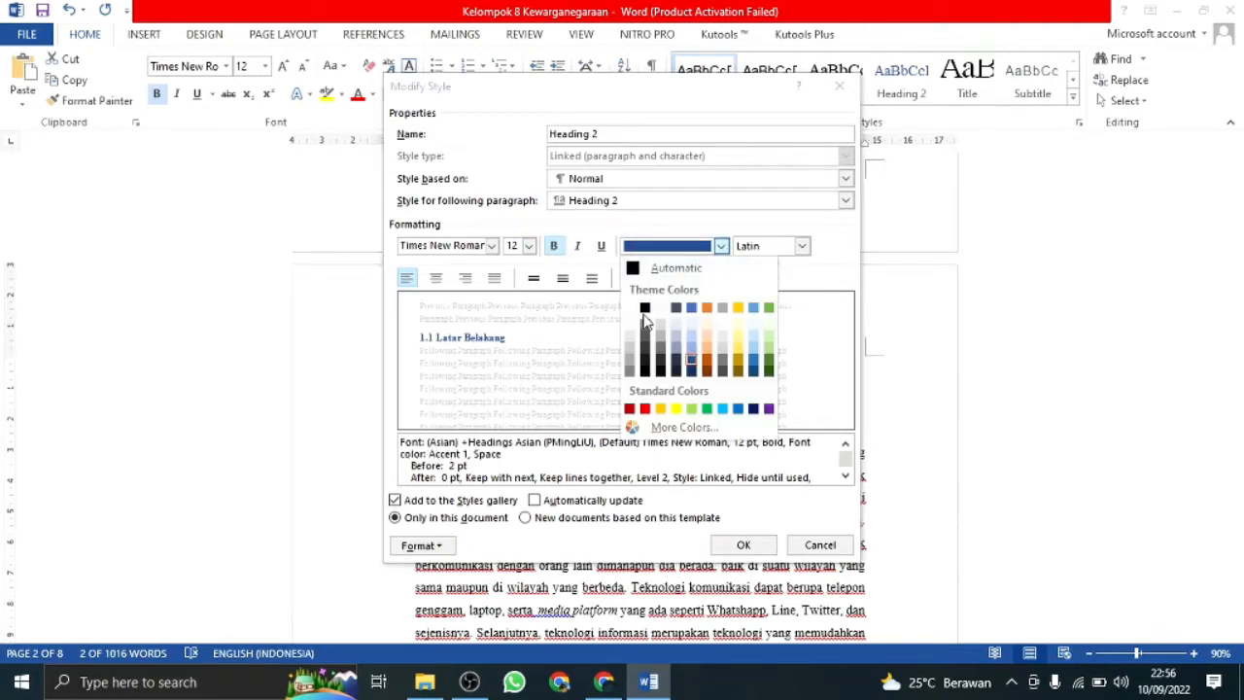
left_click(644, 309)
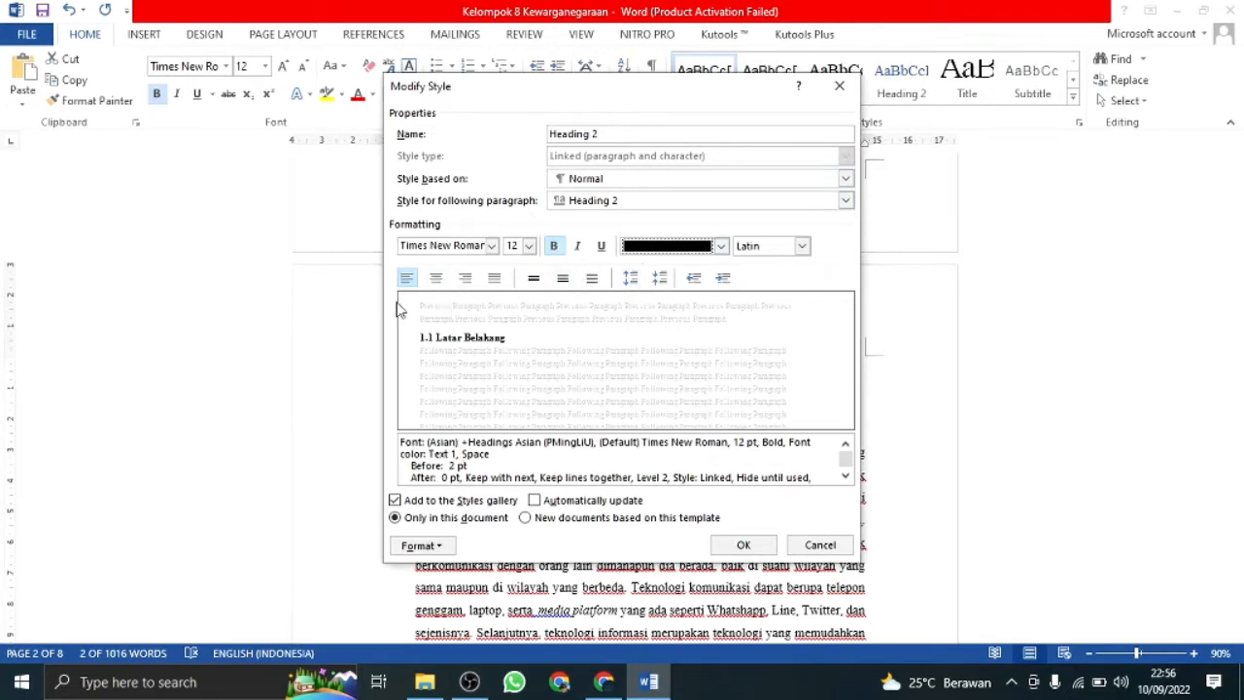
left_click(493, 278)
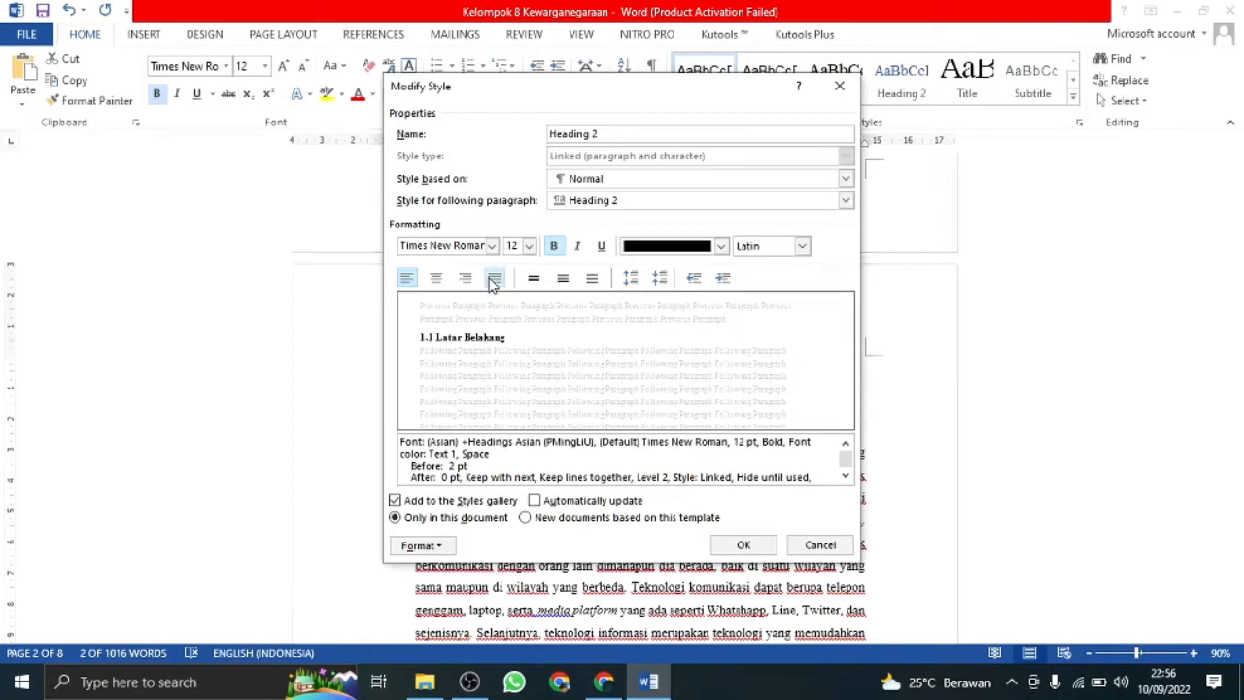
left_click(408, 280)
left_click(494, 279)
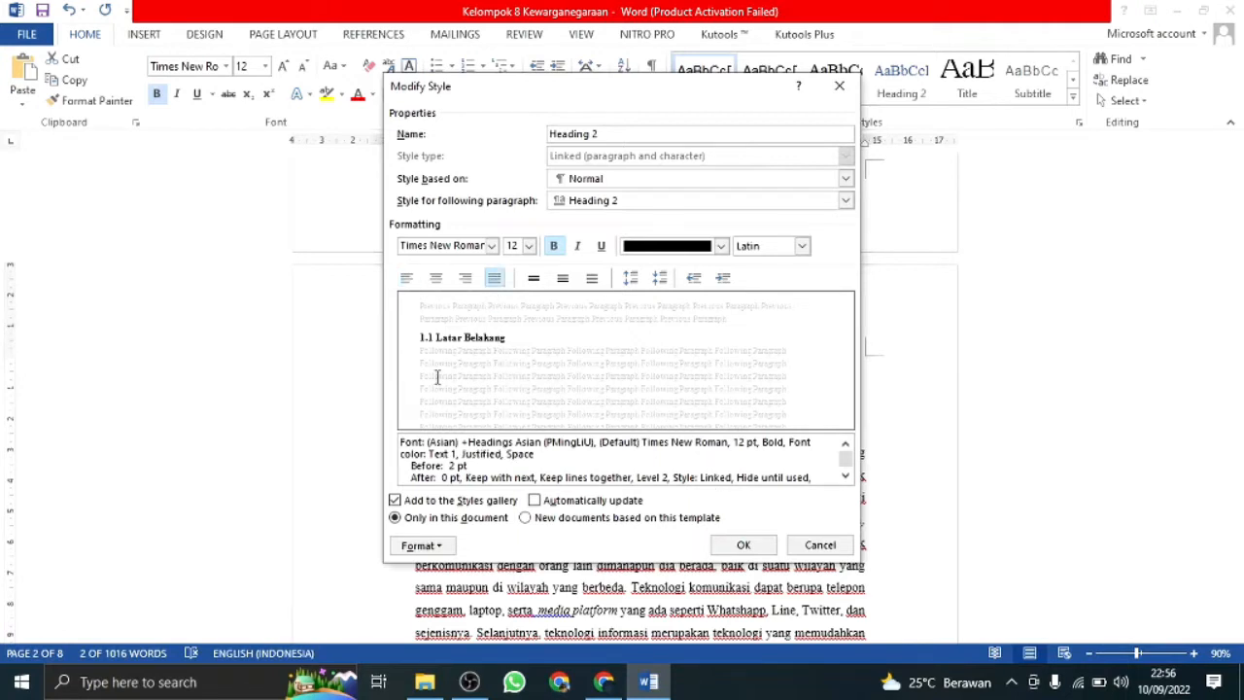
left_click(740, 545)
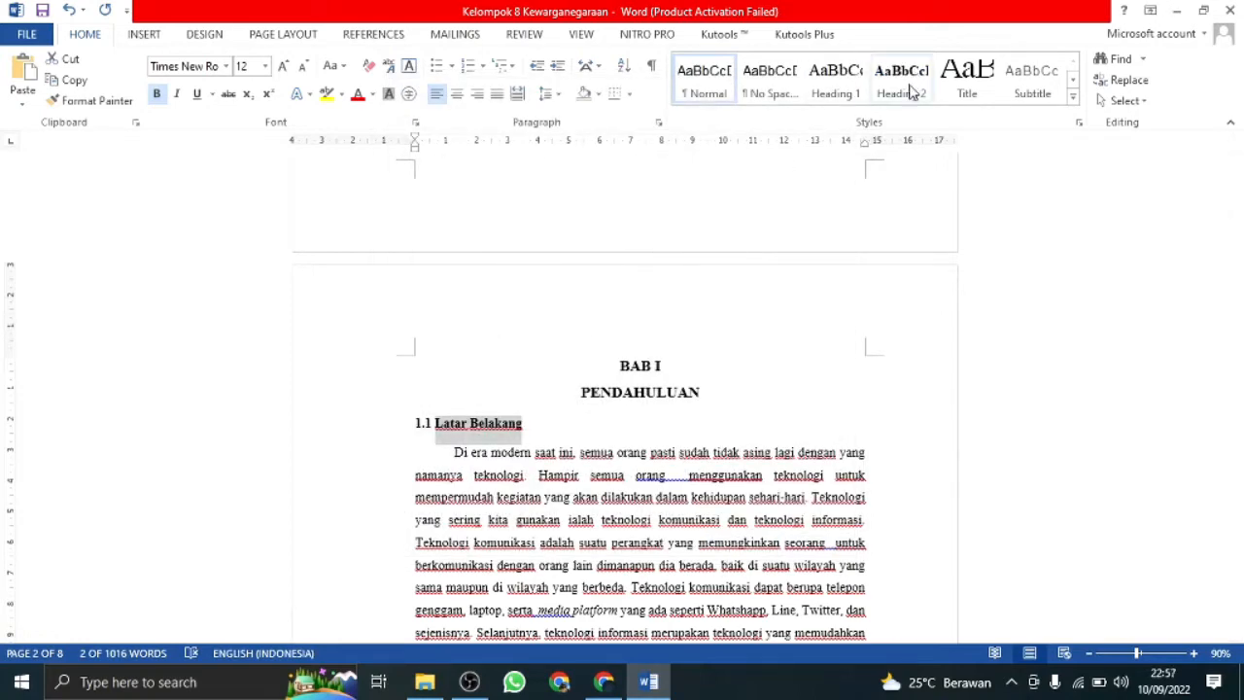
left_click(904, 94)
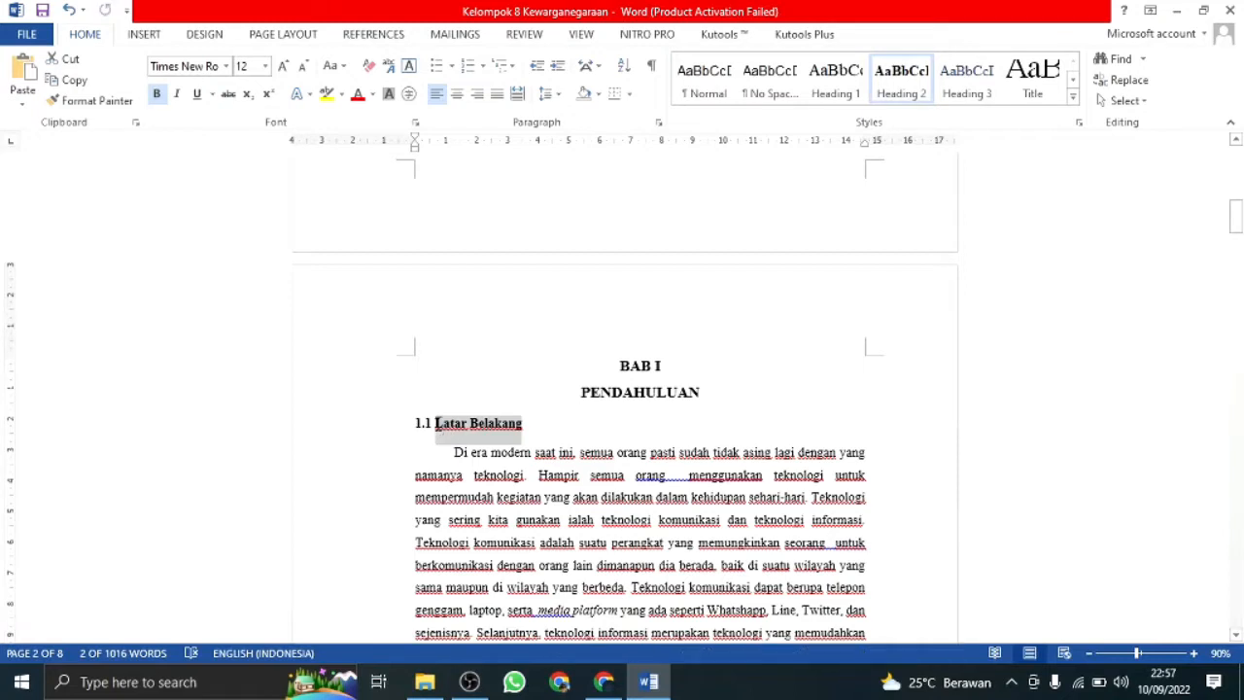
- Retype the number 1.1 in front of Latar Belakang and turn it into automatic numbering
left_click(436, 422)
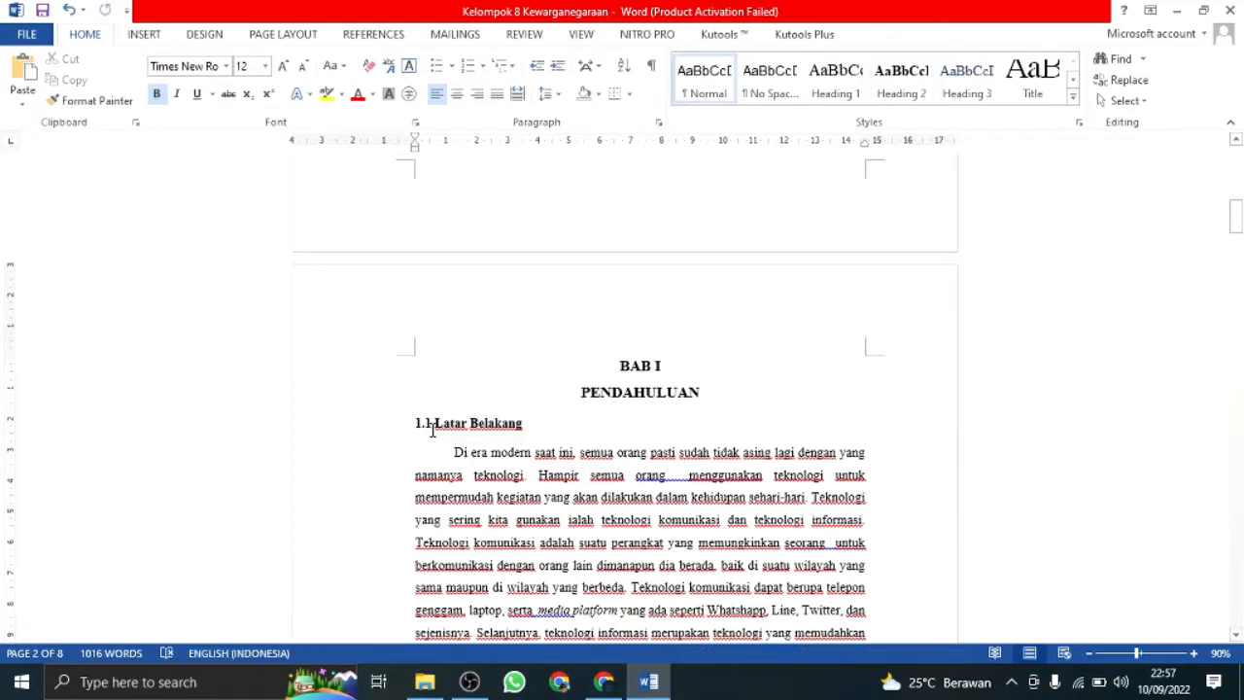
key("BackSpace")
key("BackSpace")
key("BackSpace")
key("BackSpace")
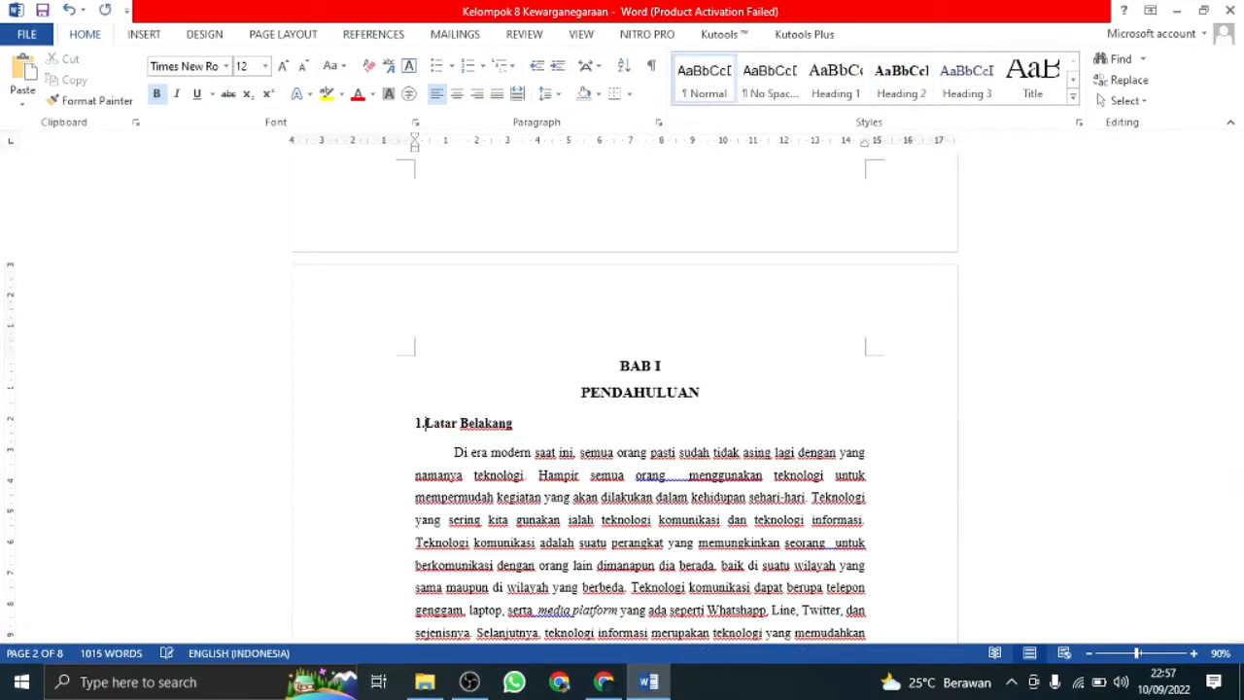
type("1.1")
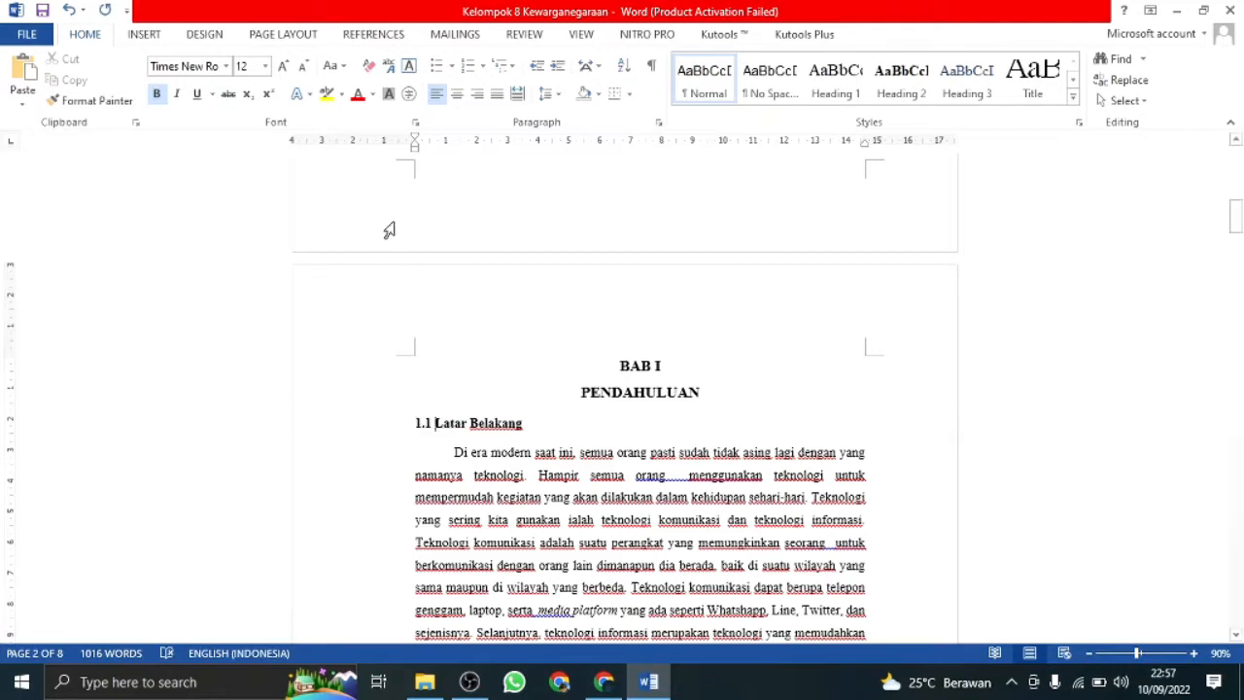
left_click(472, 65)
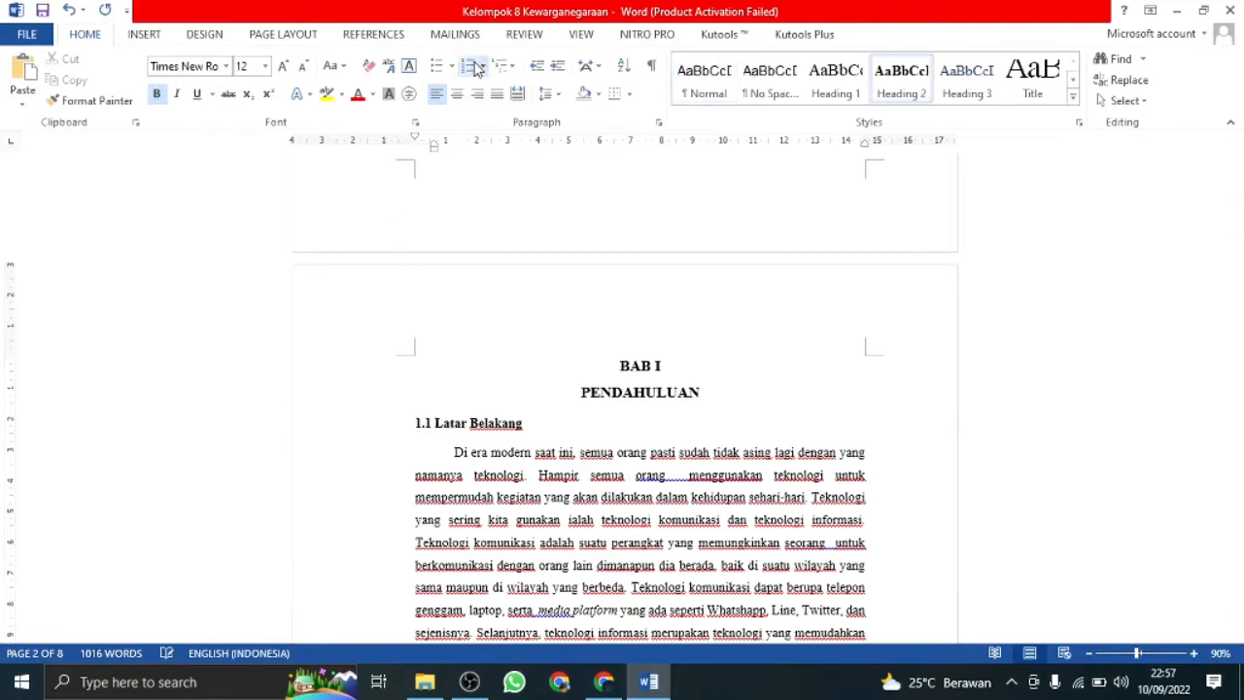
left_click(421, 425)
- Update the entire Daftar Isi table to include the 1.1 Latar Belakang subheading
scroll(582, 444, "down", 6)
scroll(582, 444, "down", 10)
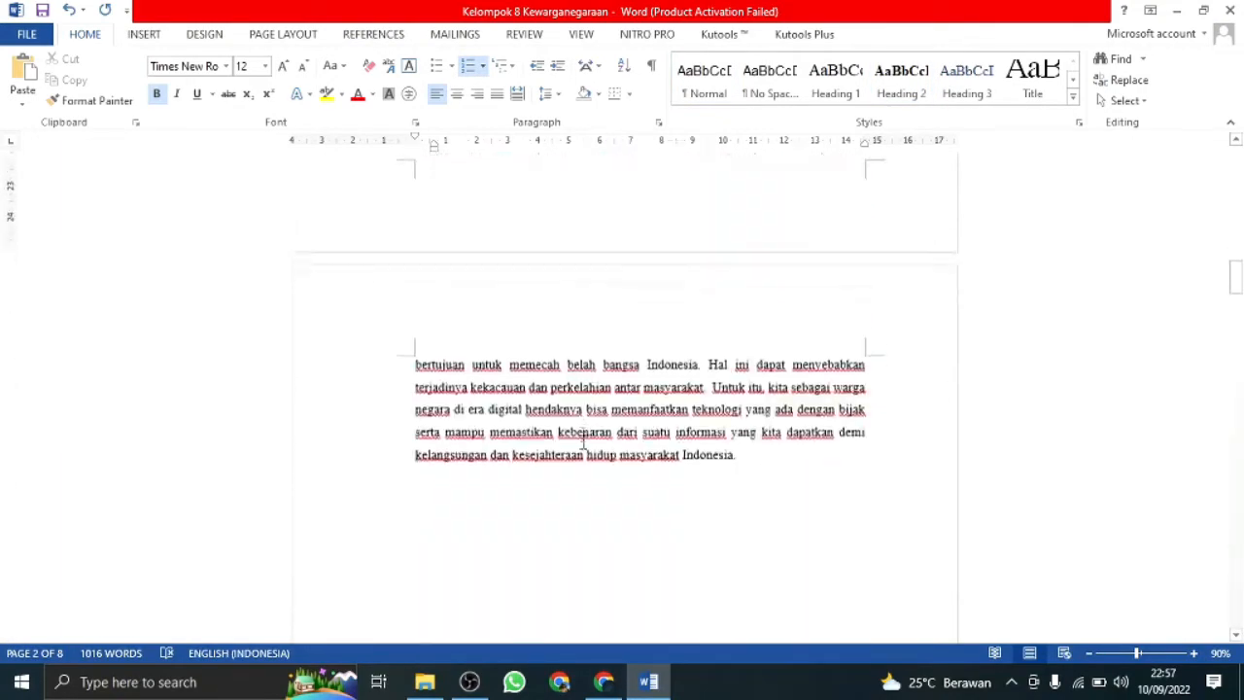
scroll(583, 443, "up", 15)
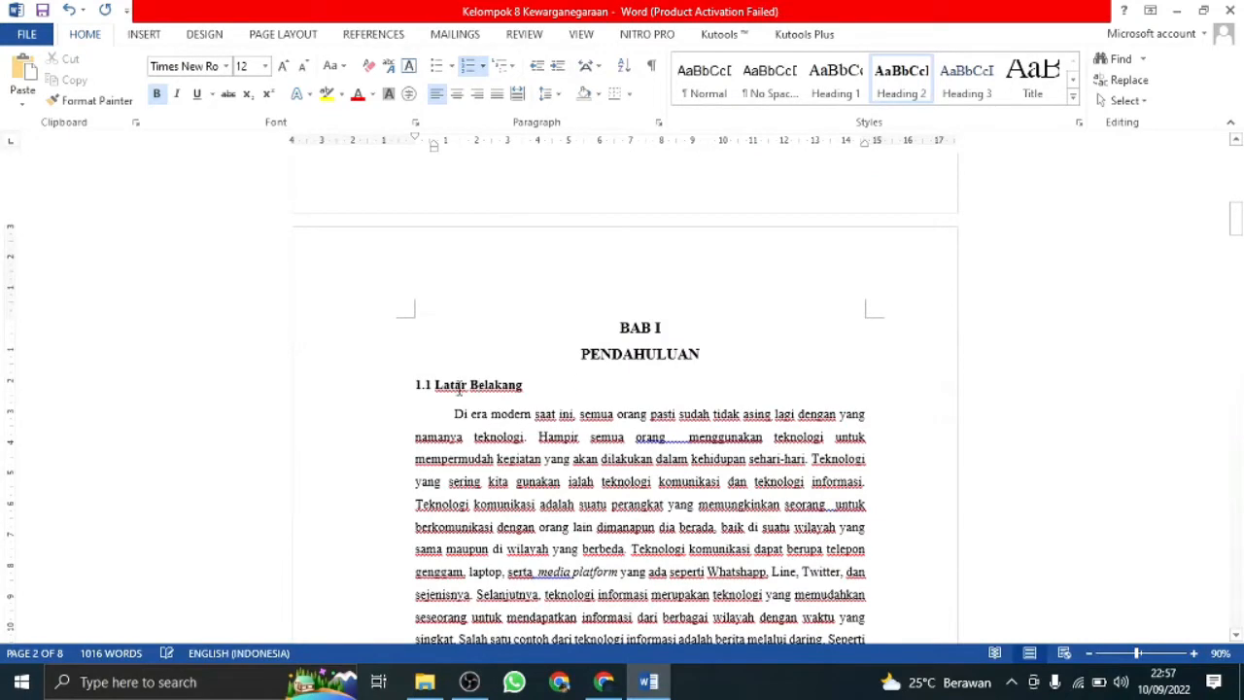
scroll(523, 390, "up", 10)
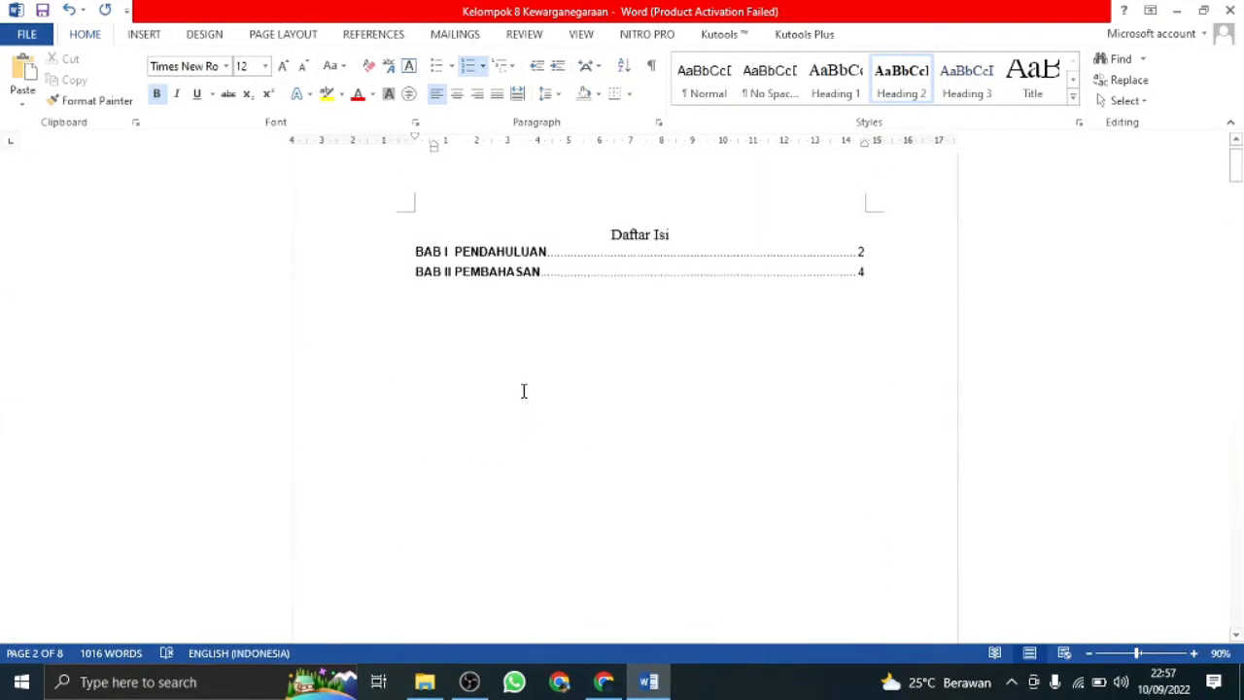
left_click(700, 328)
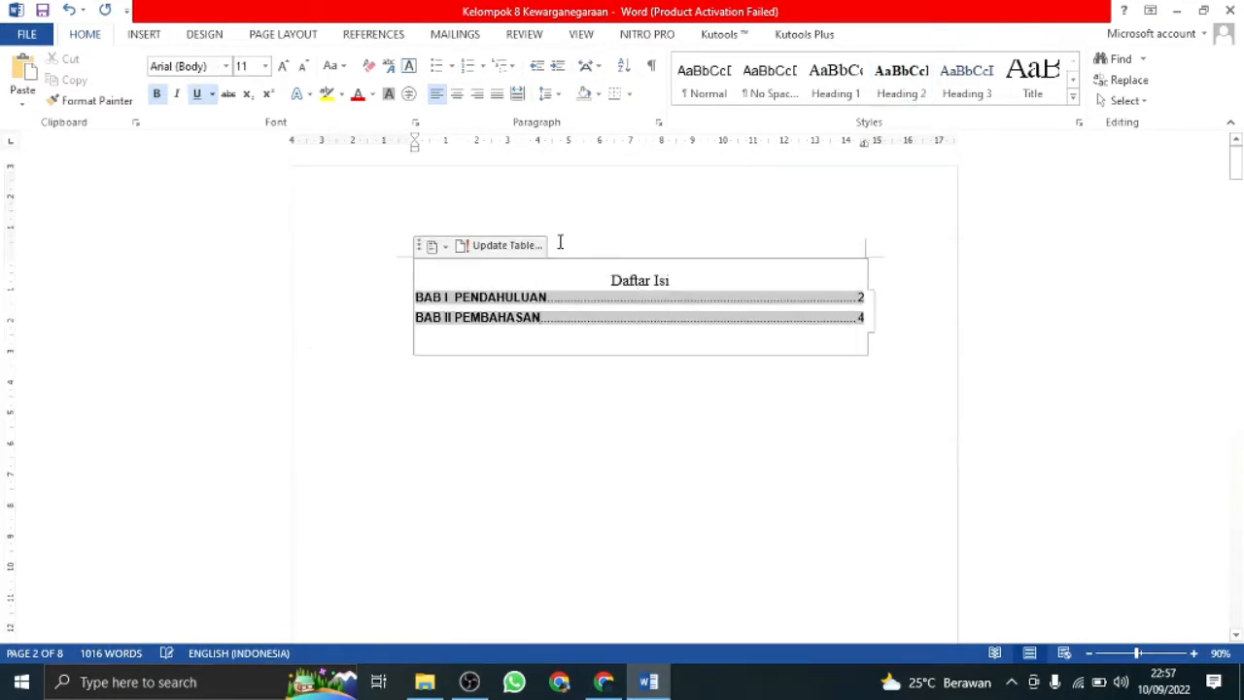
left_click(522, 245)
left_click(573, 340)
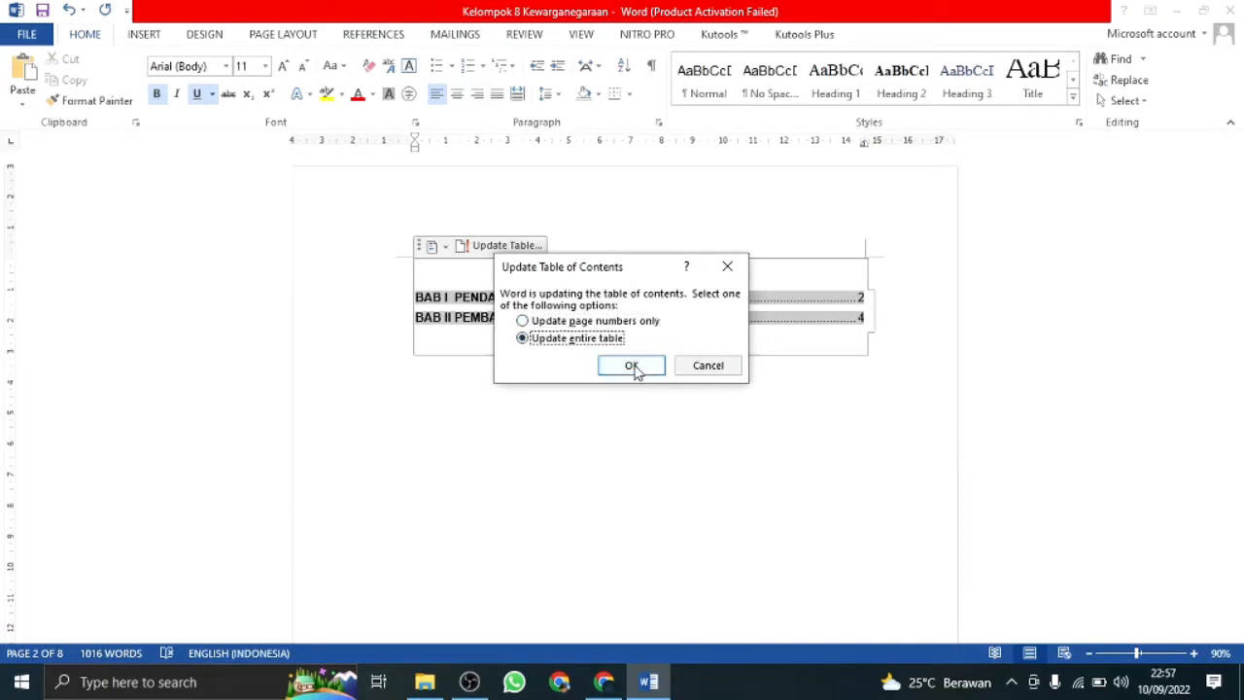
left_click(631, 365)
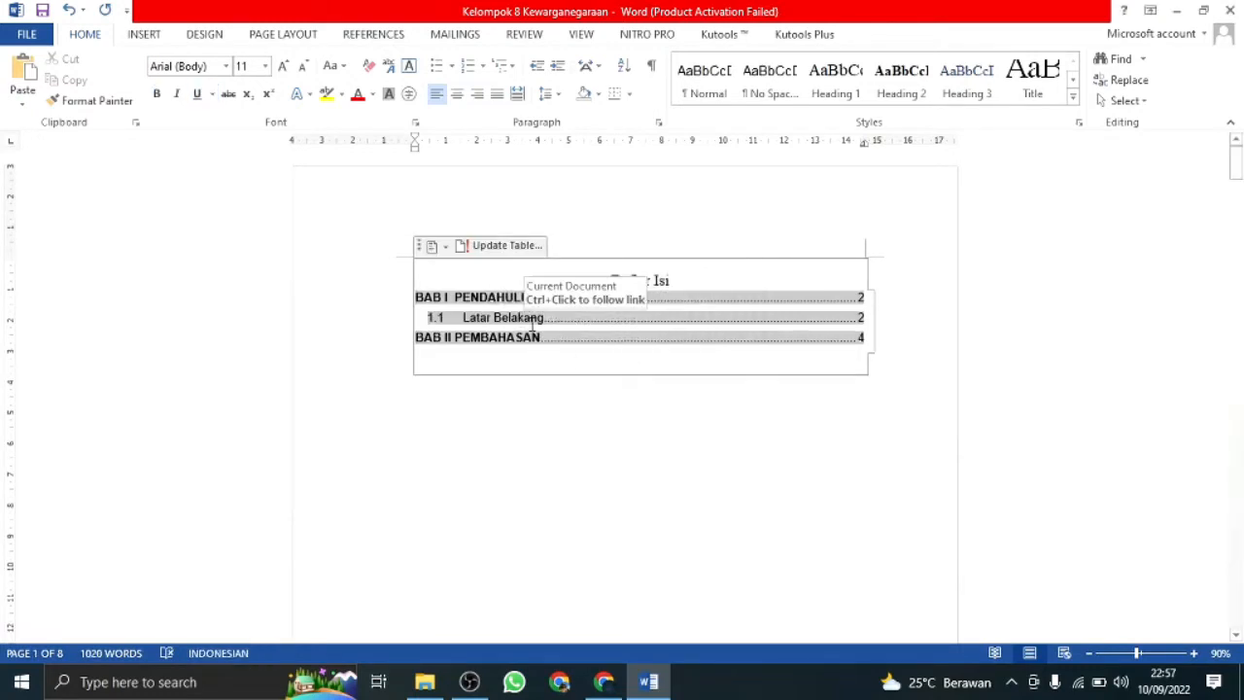
- Follow the Latar Belakang entry's link to its subheading in the document and return to the Daftar Isi
left_click(489, 326, "ctrl")
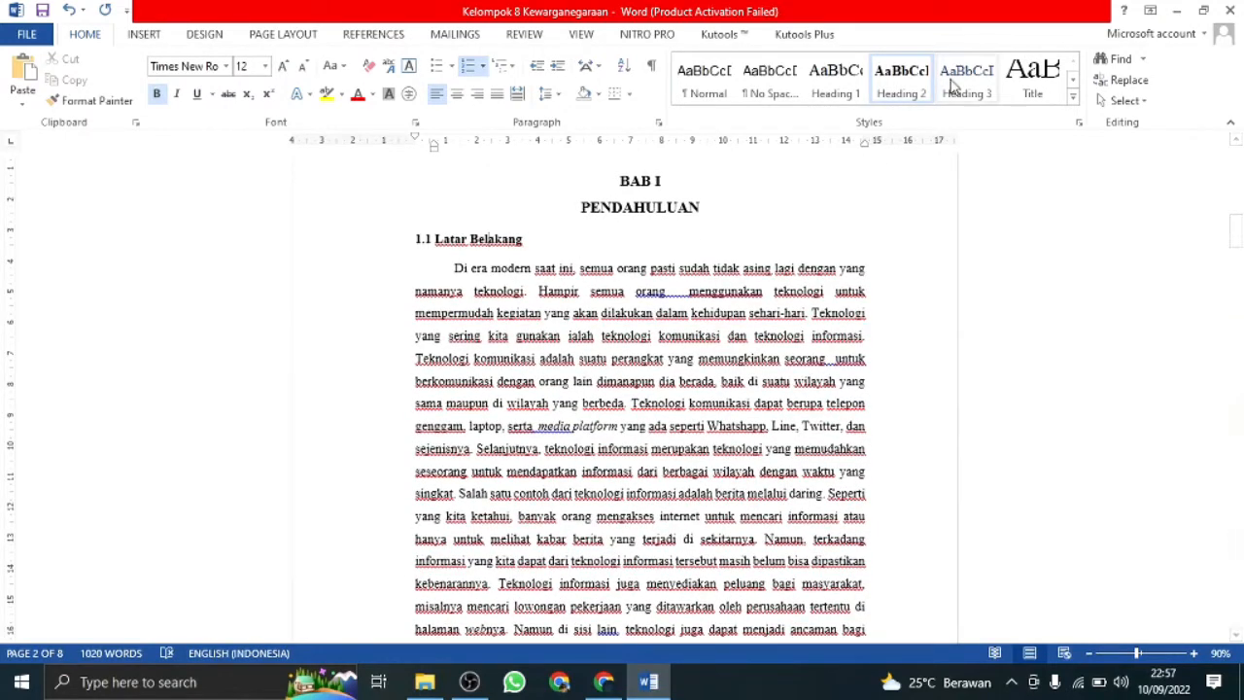
scroll(549, 227, "up", 15)
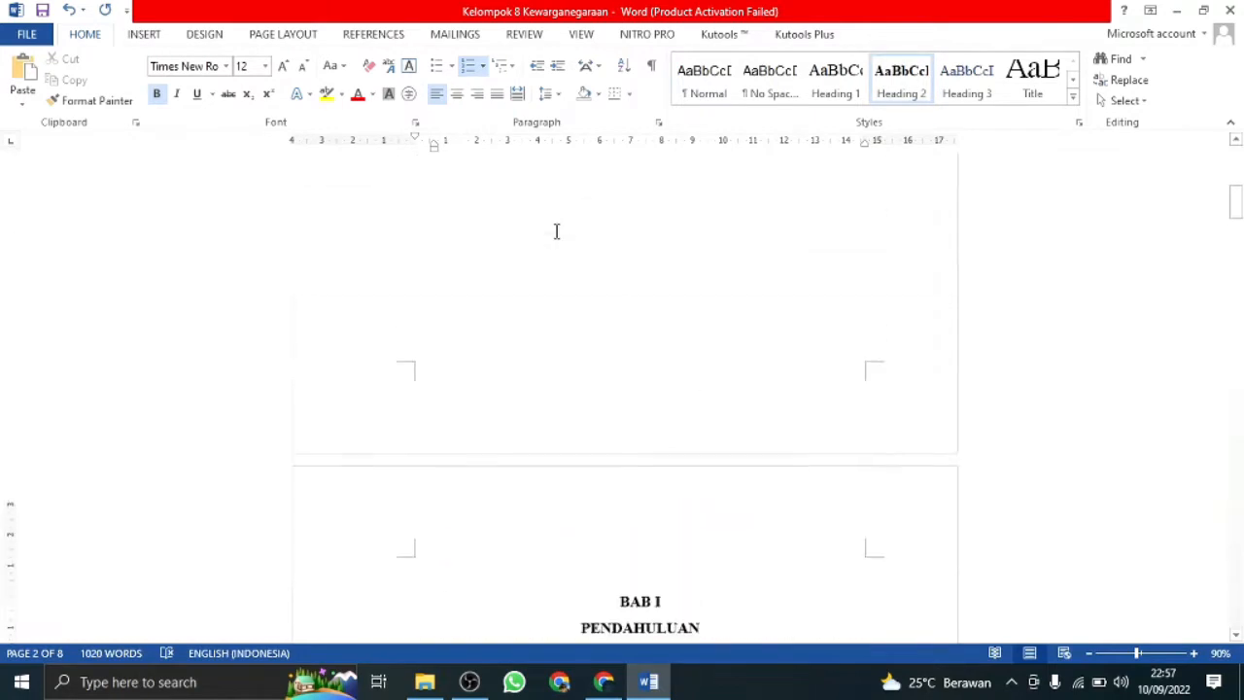
left_click(544, 323)
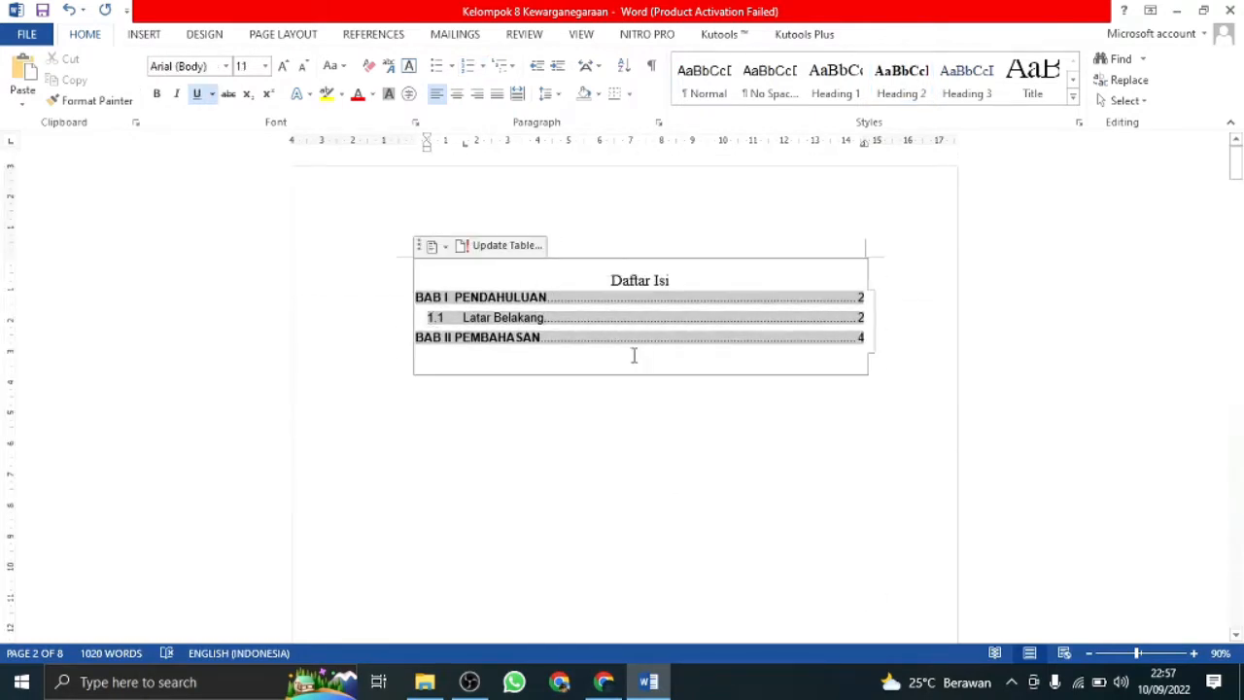
- Modify the Heading 2 style to remove its bold formatting
scroll(632, 355, "down", 10)
scroll(632, 356, "down", 2)
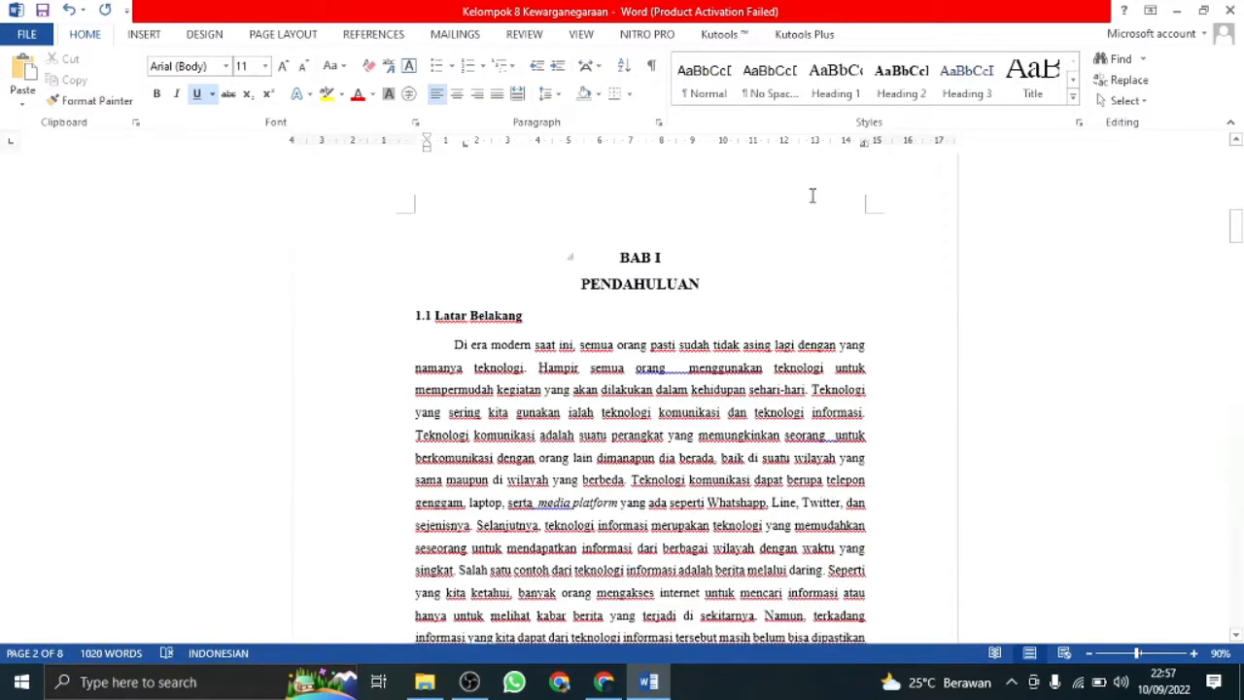
right_click(916, 91)
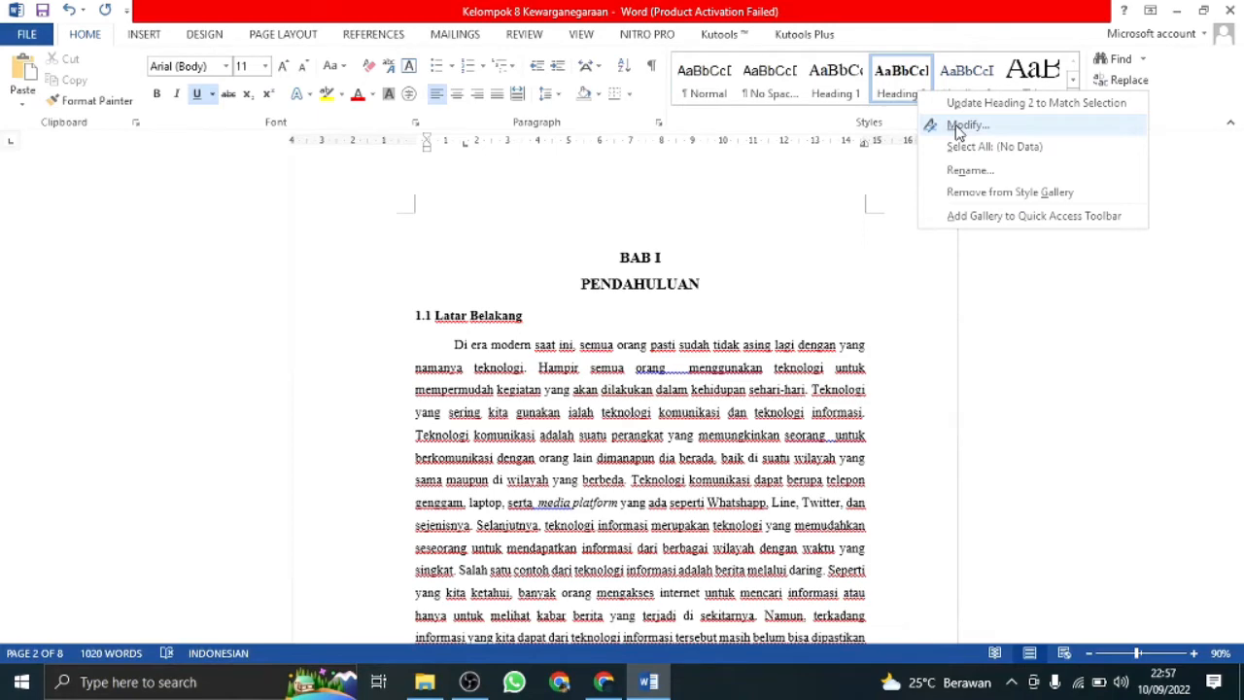
left_click(962, 126)
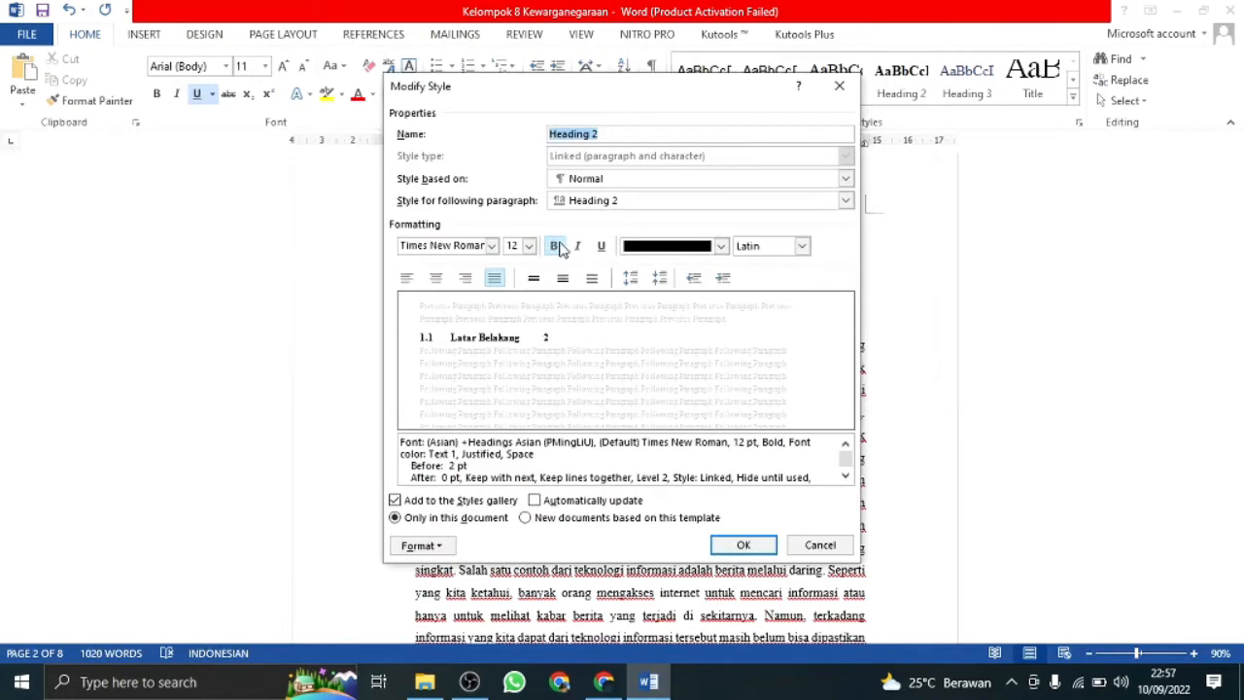
left_click(556, 246)
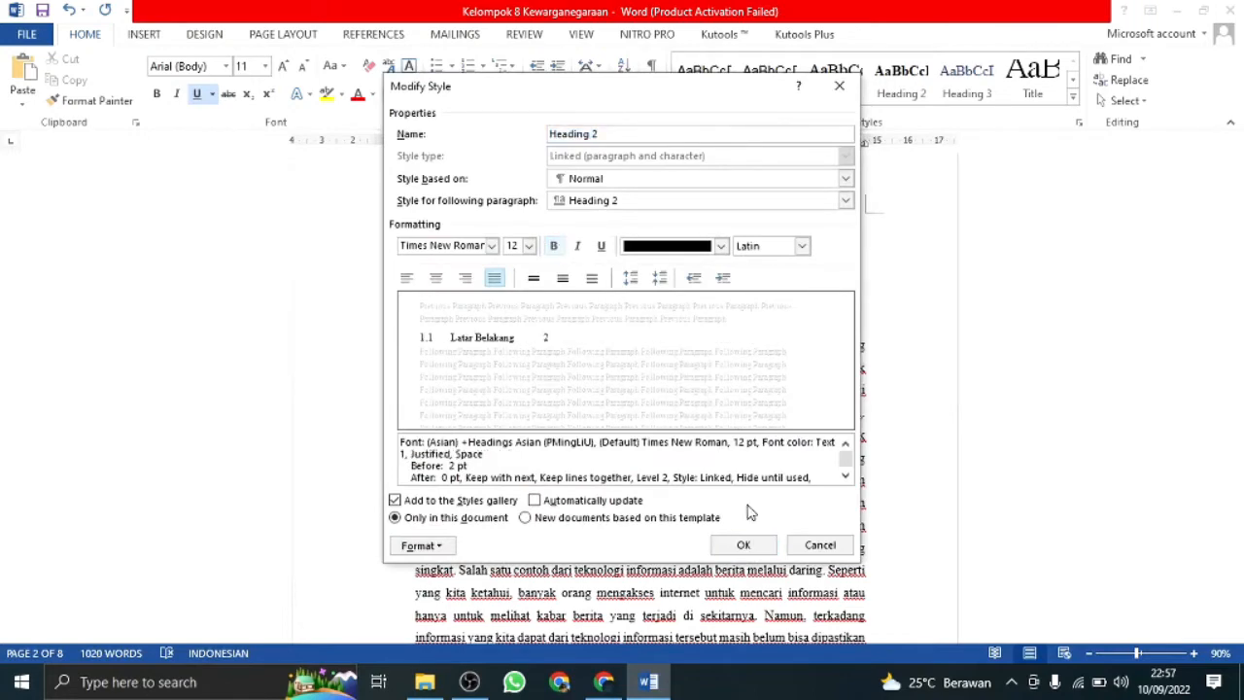
left_click(744, 544)
- Make the Latar Belakang subheading text bold directly and update the entire Daftar Isi table
left_click_drag(563, 315, 417, 315)
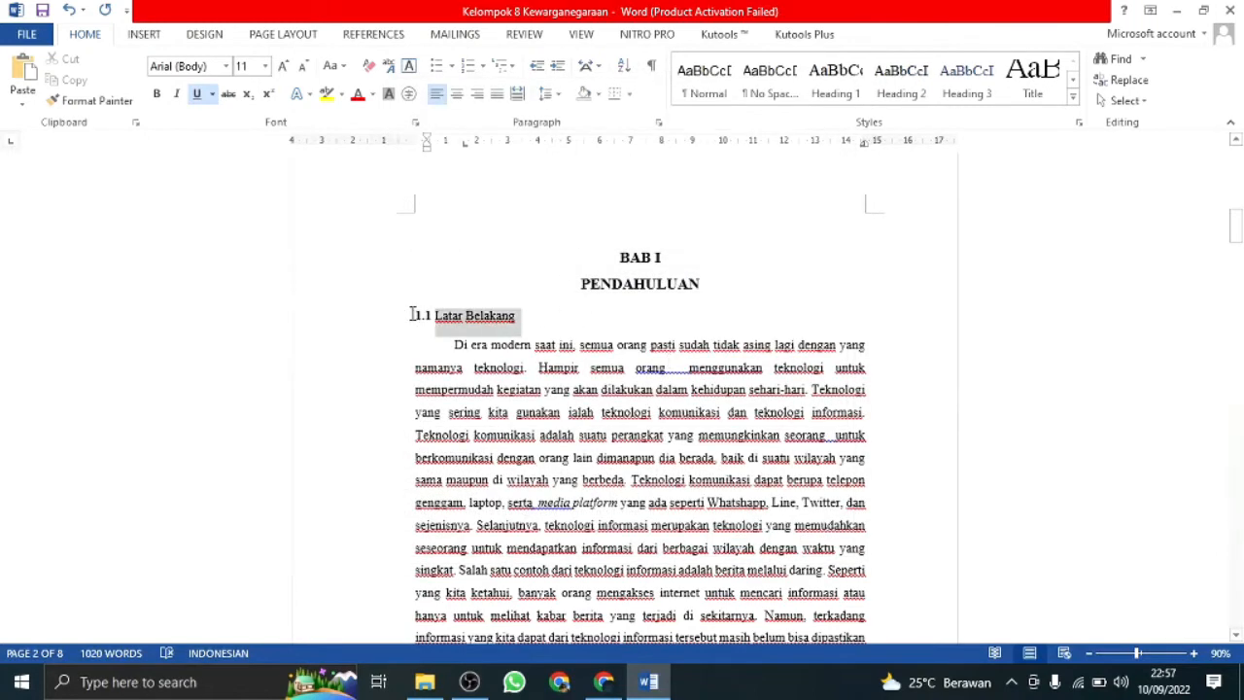
key("ctrl+b")
scroll(677, 353, "up", 10)
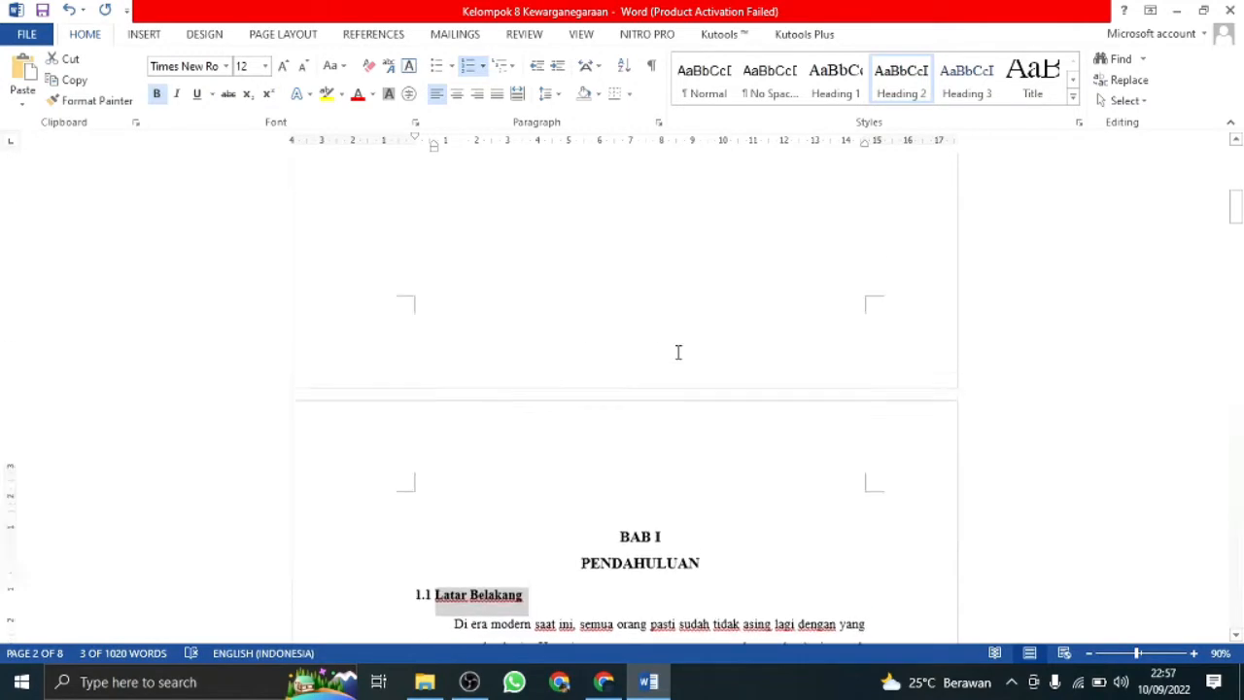
left_click(561, 320)
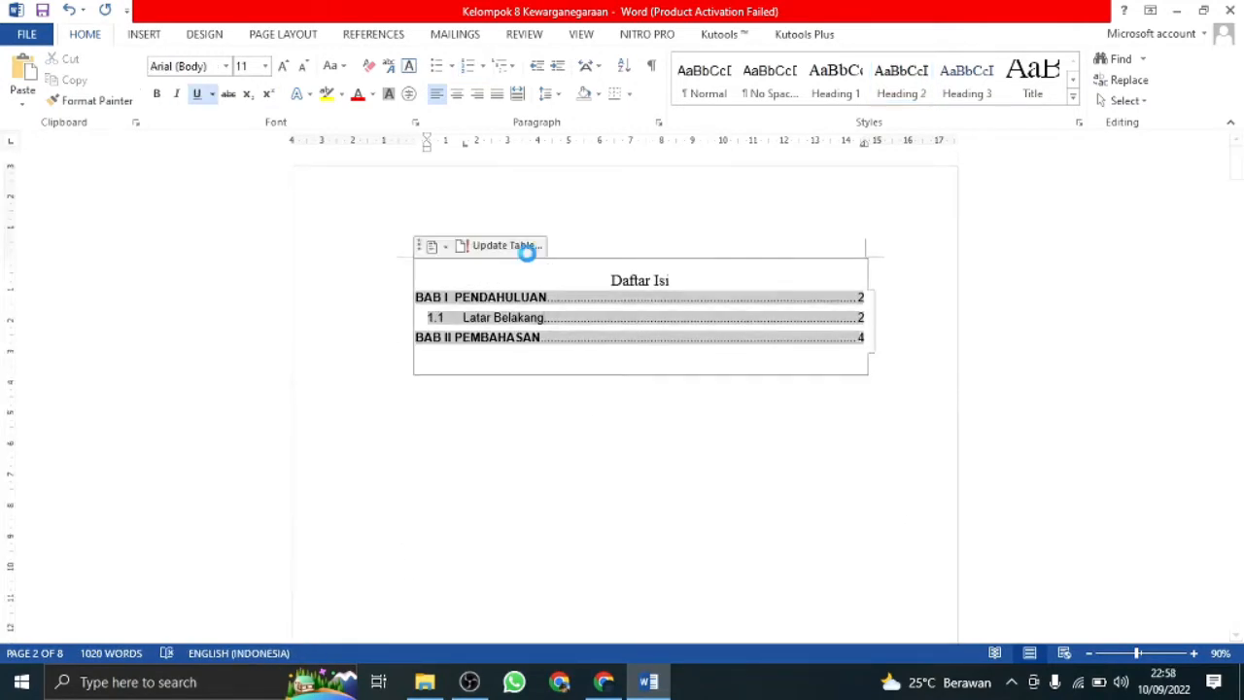
left_click(527, 246)
left_click(591, 338)
left_click(631, 366)
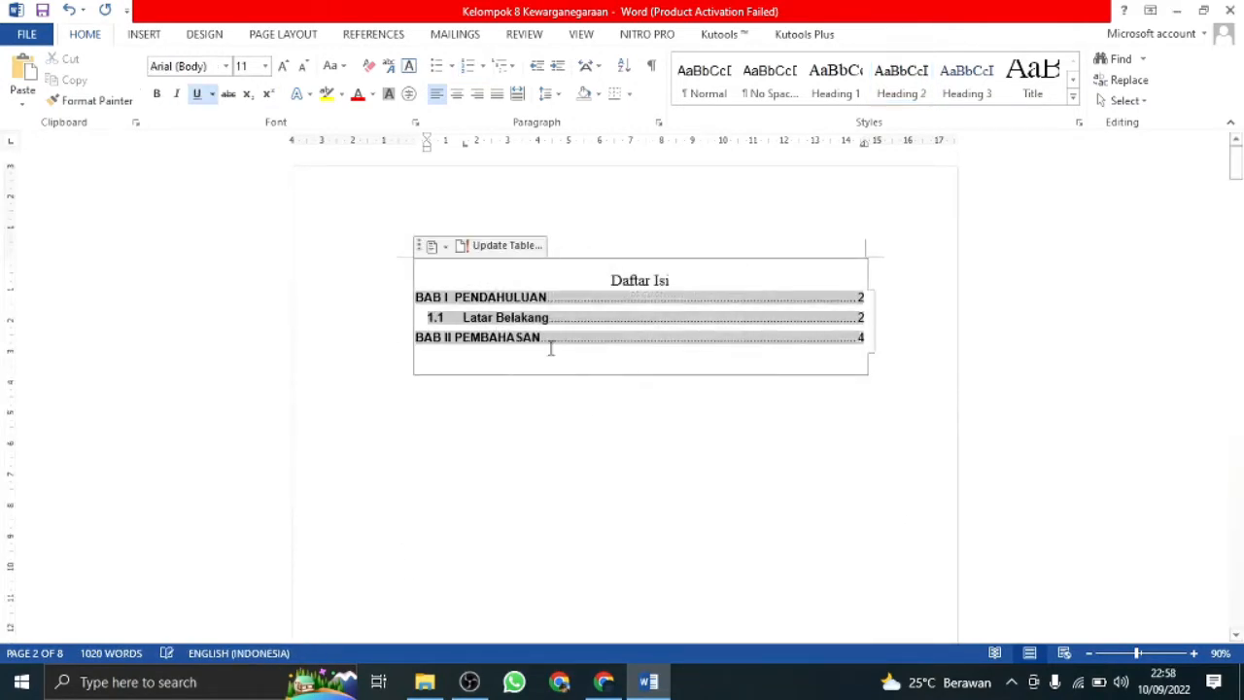
- Go to the BAB II PEMBAHASAN page and modify the Heading 2 style to be bold
scroll(852, 453, "down", 5)
scroll(852, 455, "down", 15)
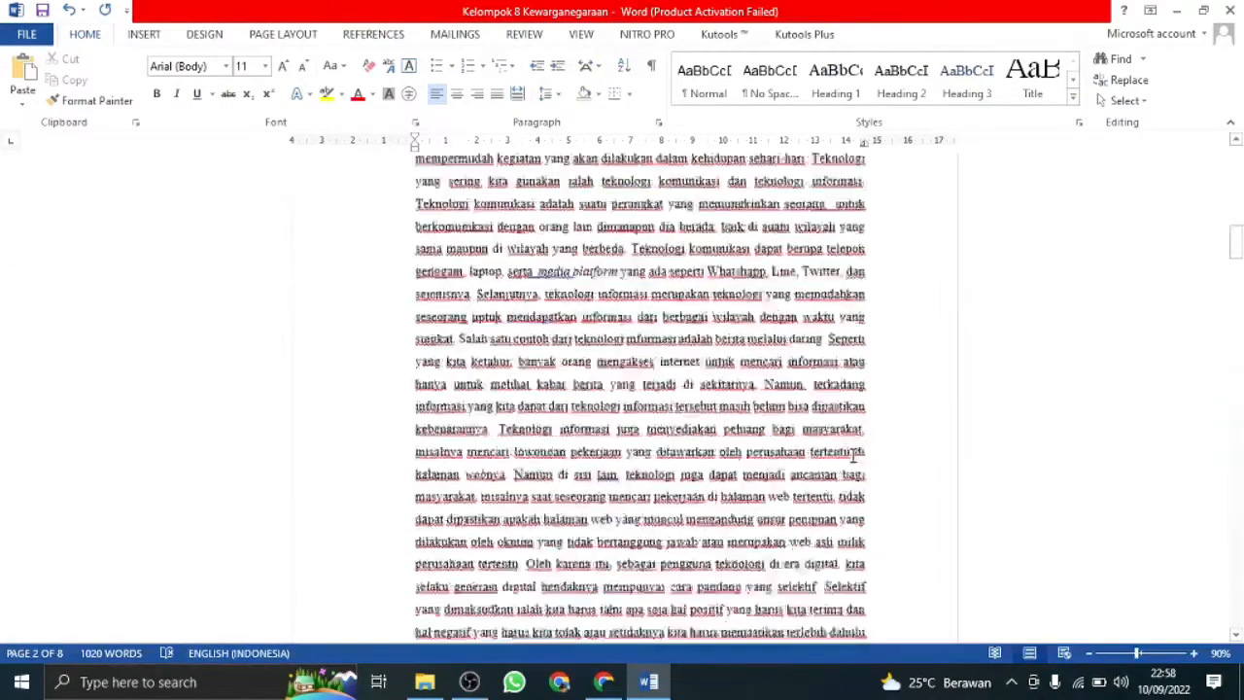
scroll(852, 456, "down", 10)
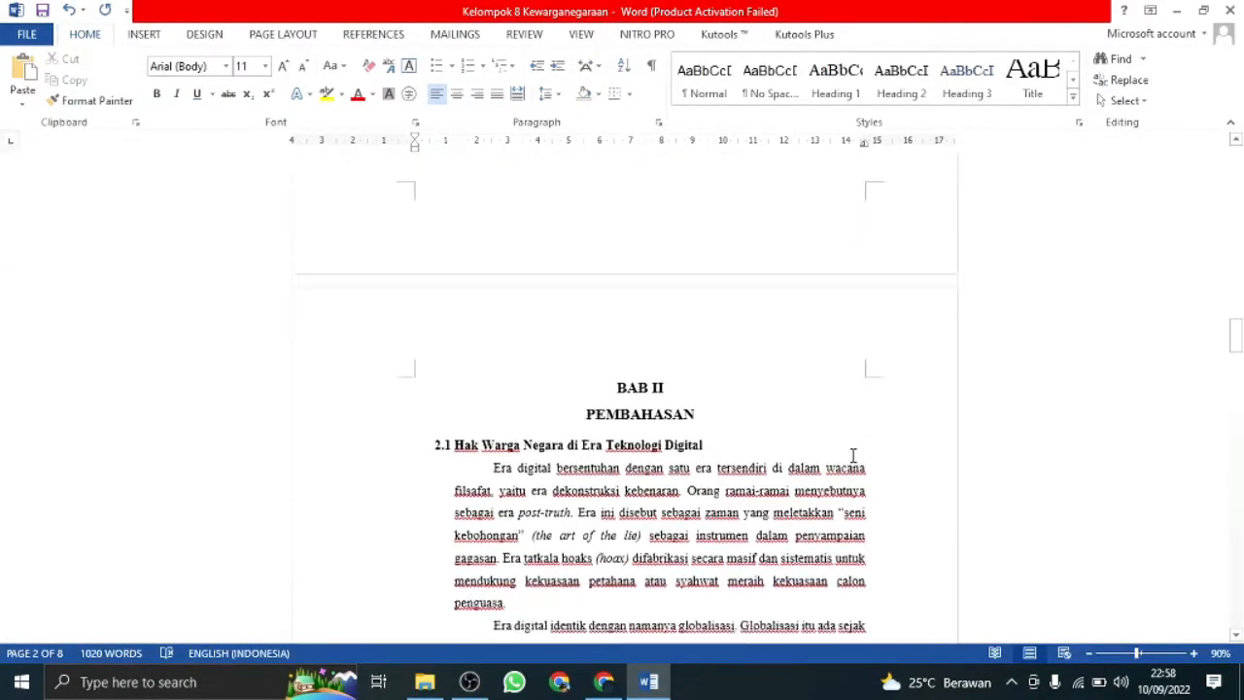
left_click(676, 277)
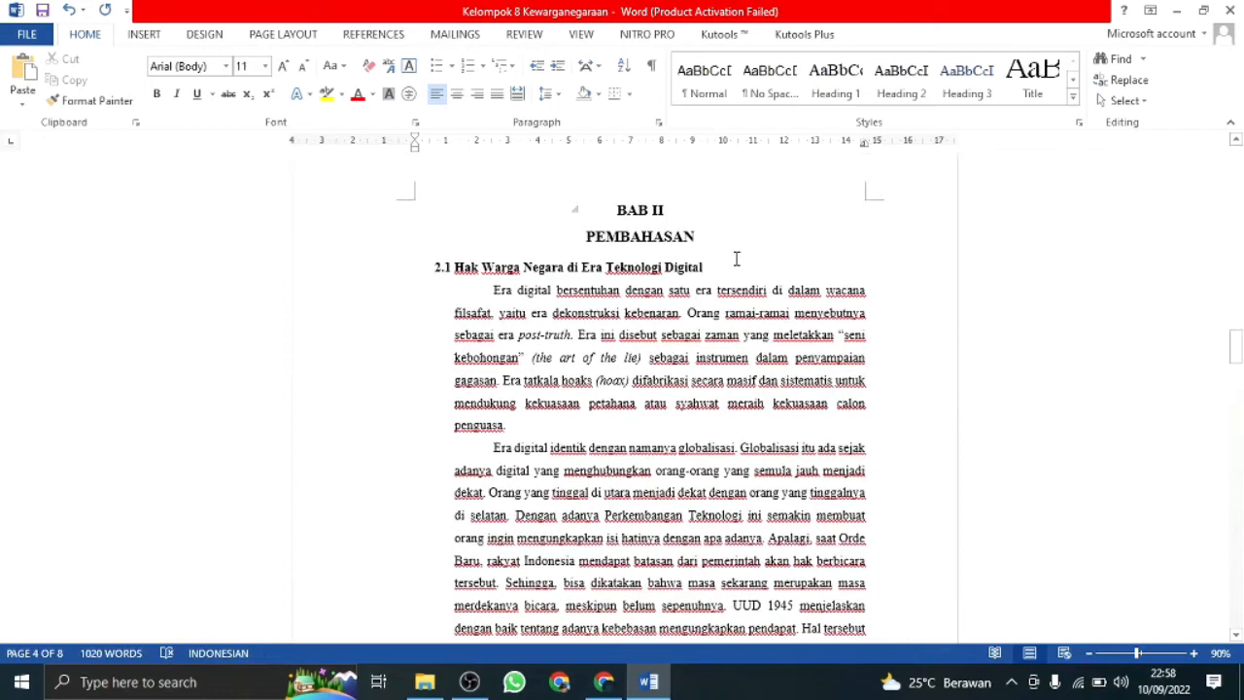
right_click(899, 103)
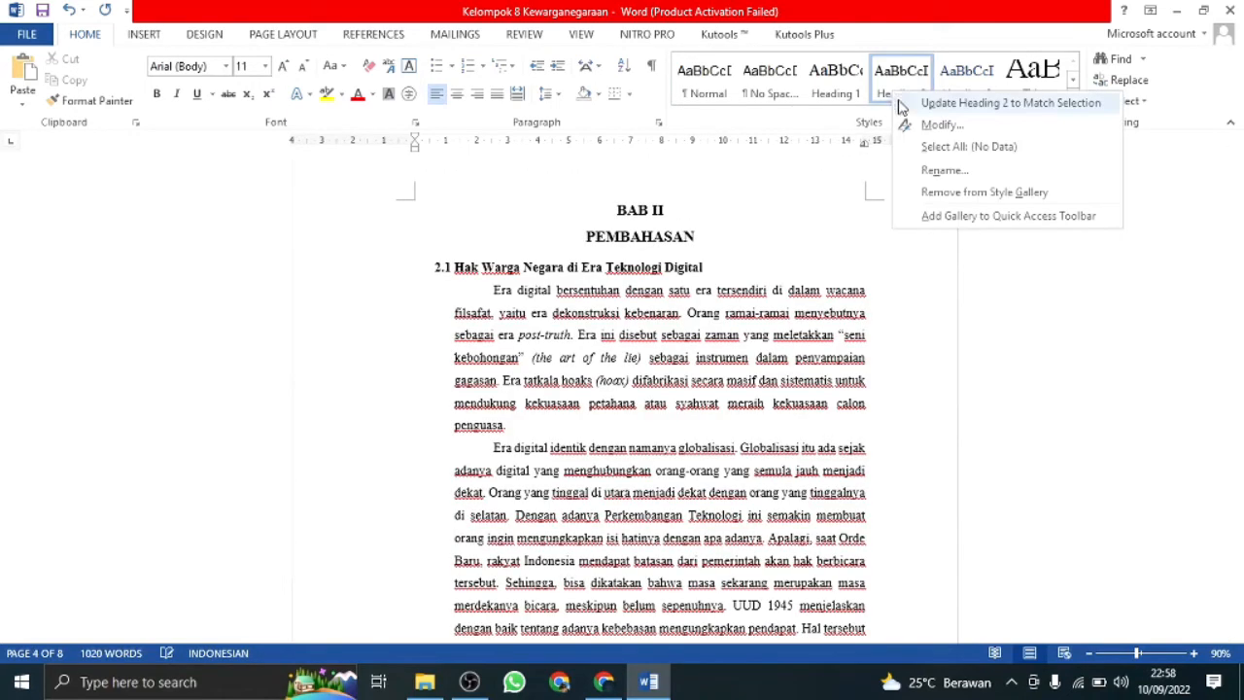
left_click(584, 266)
left_click(656, 220)
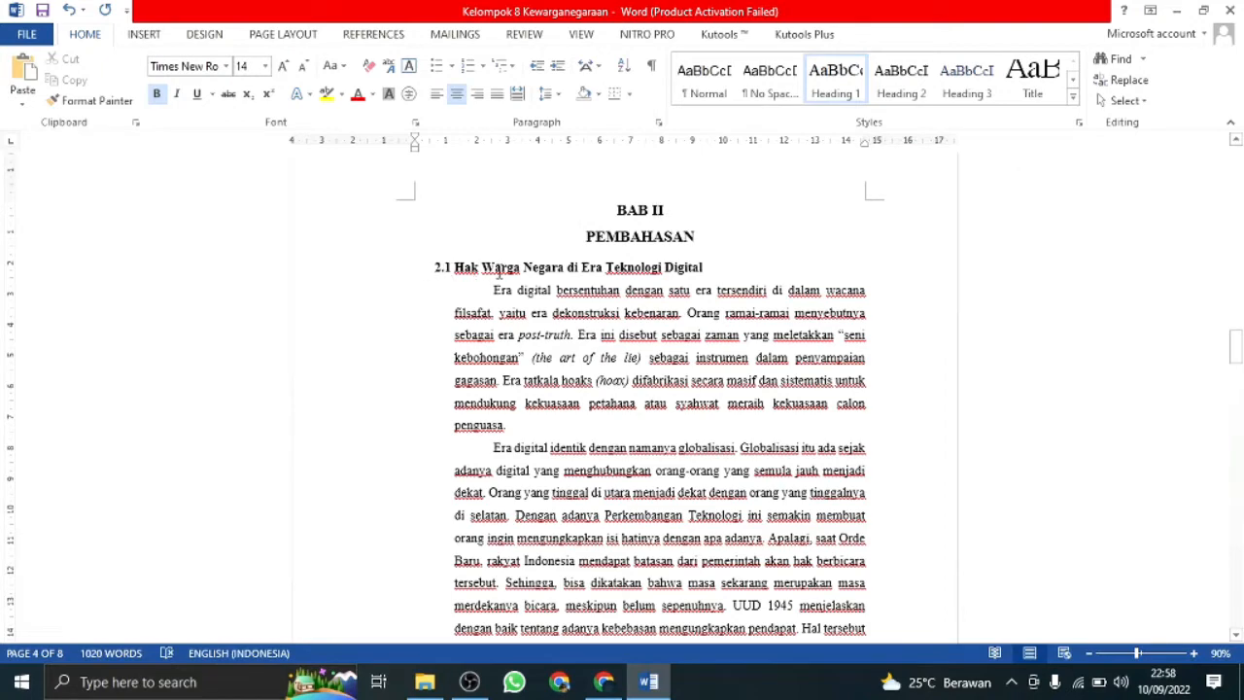
right_click(909, 86)
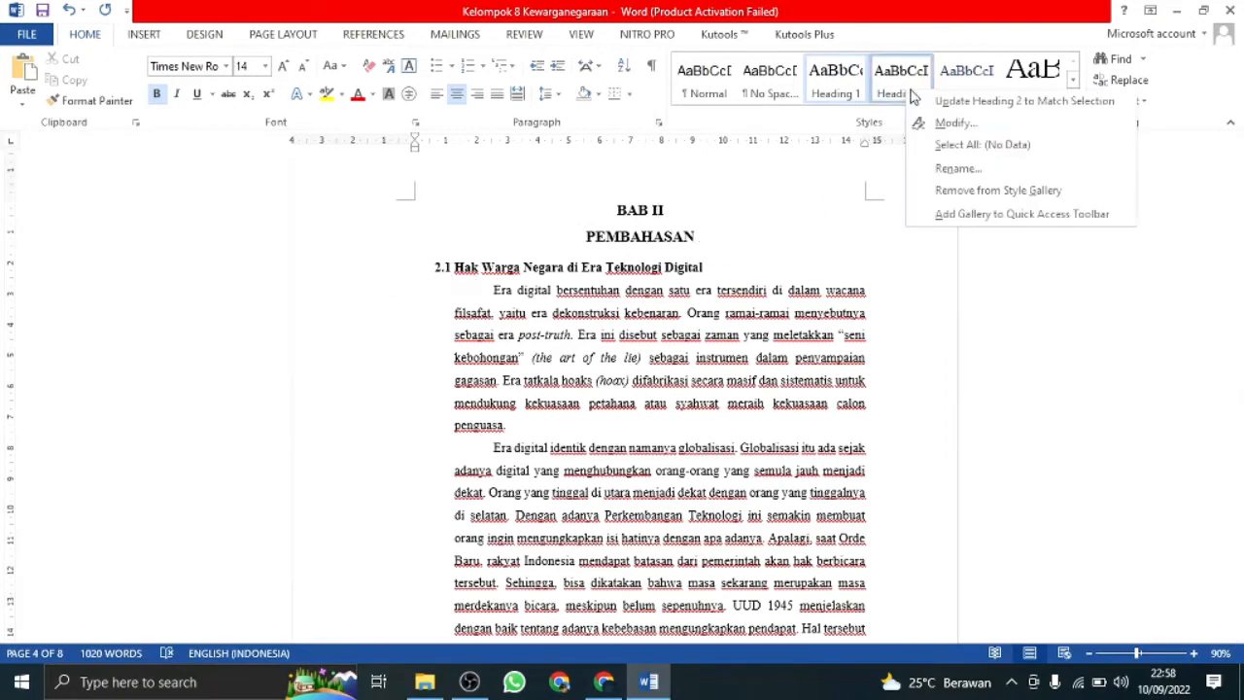
left_click(924, 122)
left_click(551, 246)
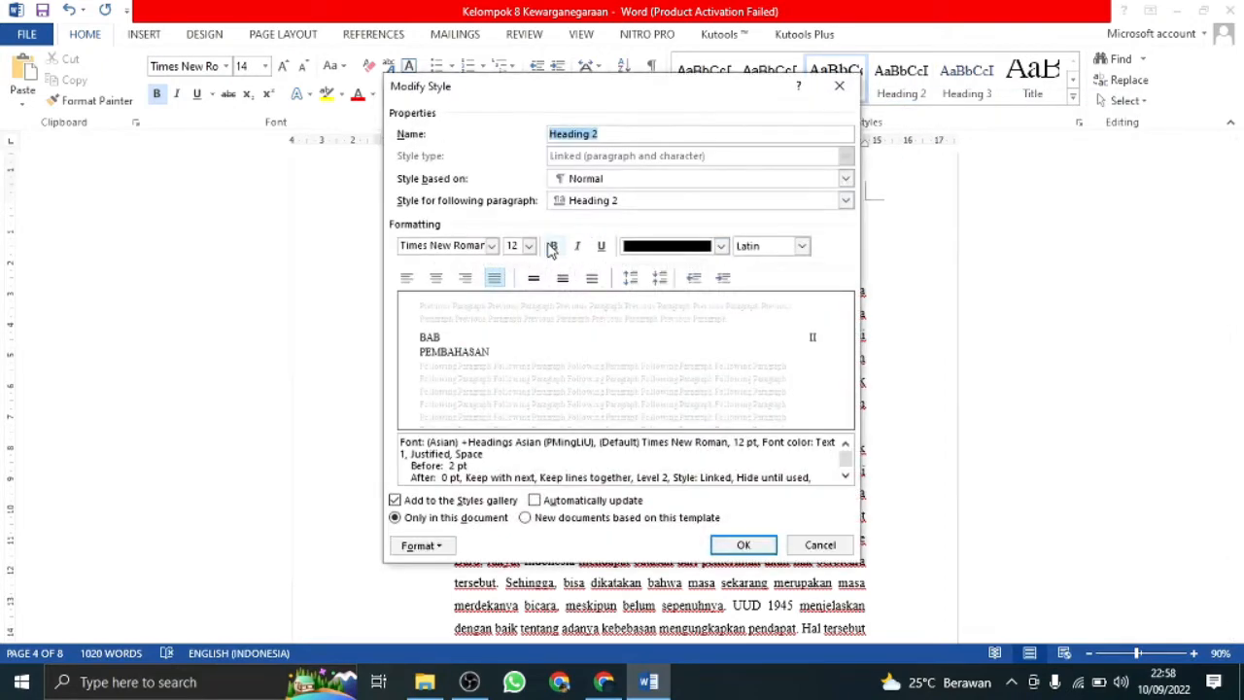
left_click(741, 544)
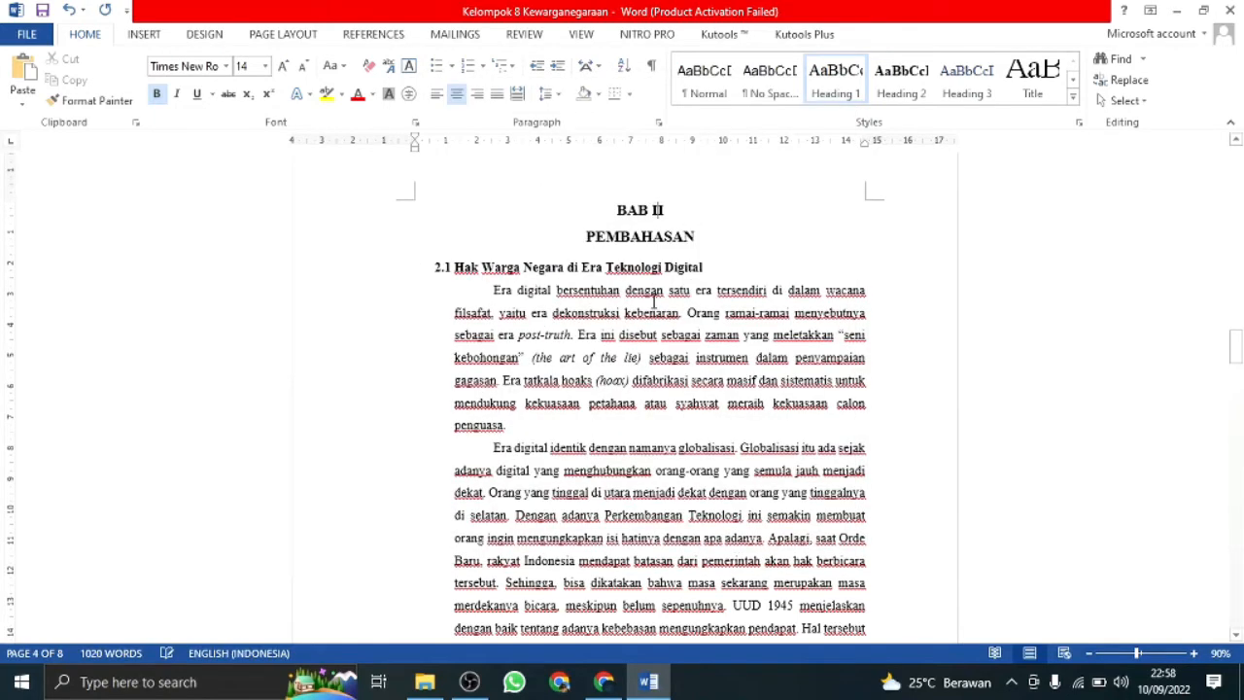
- Apply the Heading 2 style to the subheading Hak Warga Negara di Era Teknologi Digital under BAB II
left_click_drag(720, 267, 418, 273)
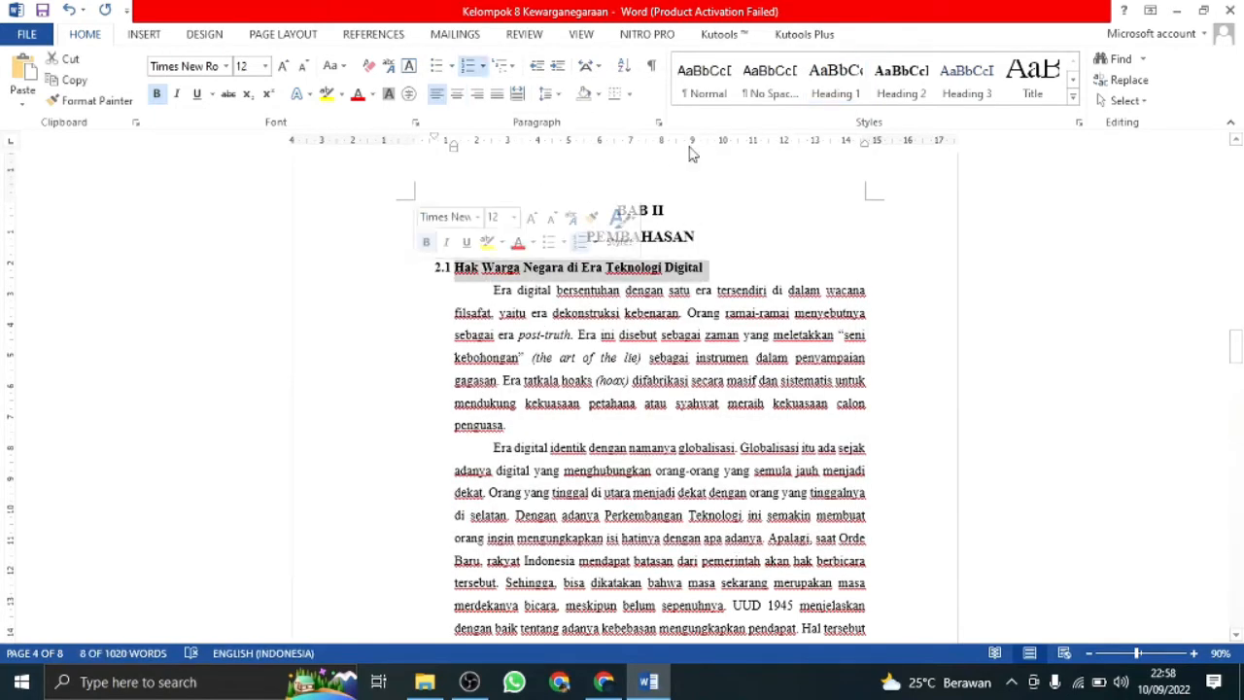
left_click(917, 88)
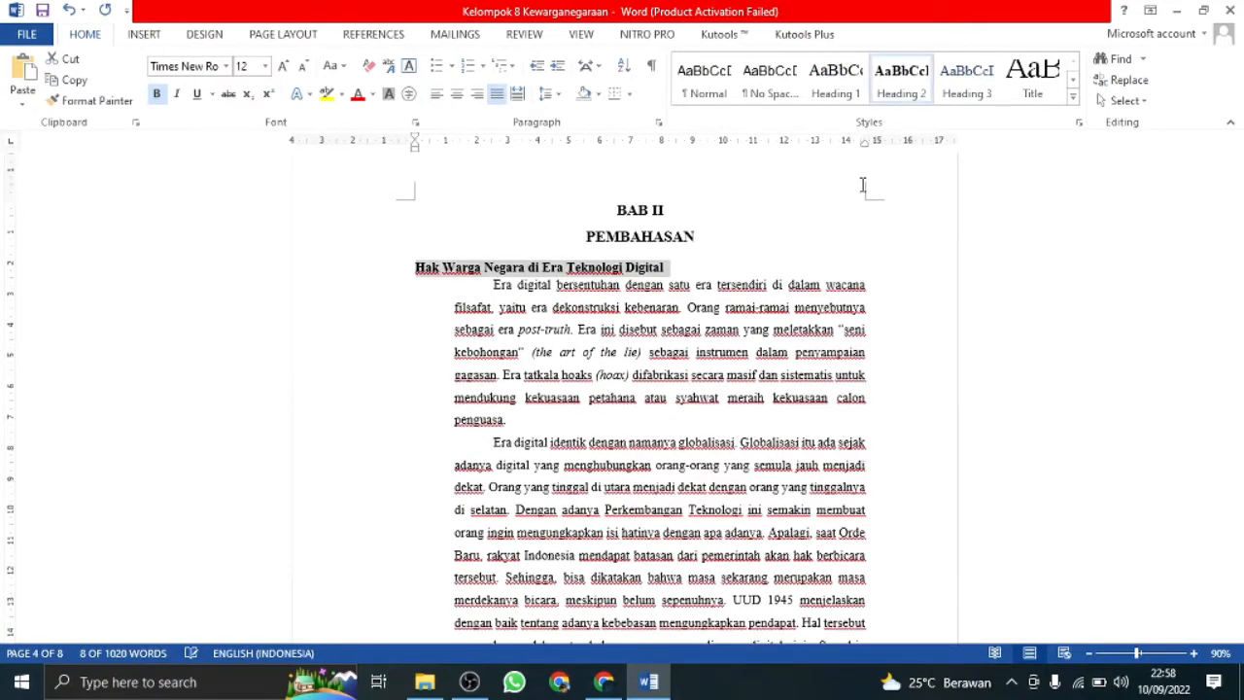
left_click(407, 268)
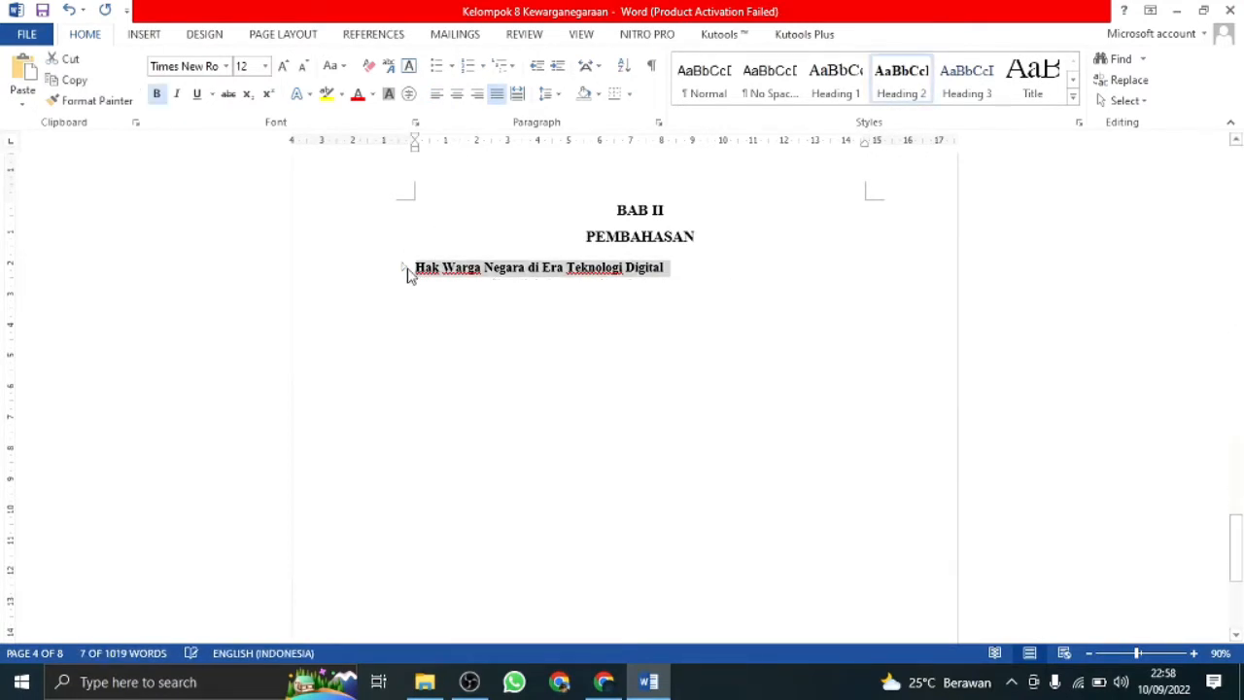
left_click(405, 268)
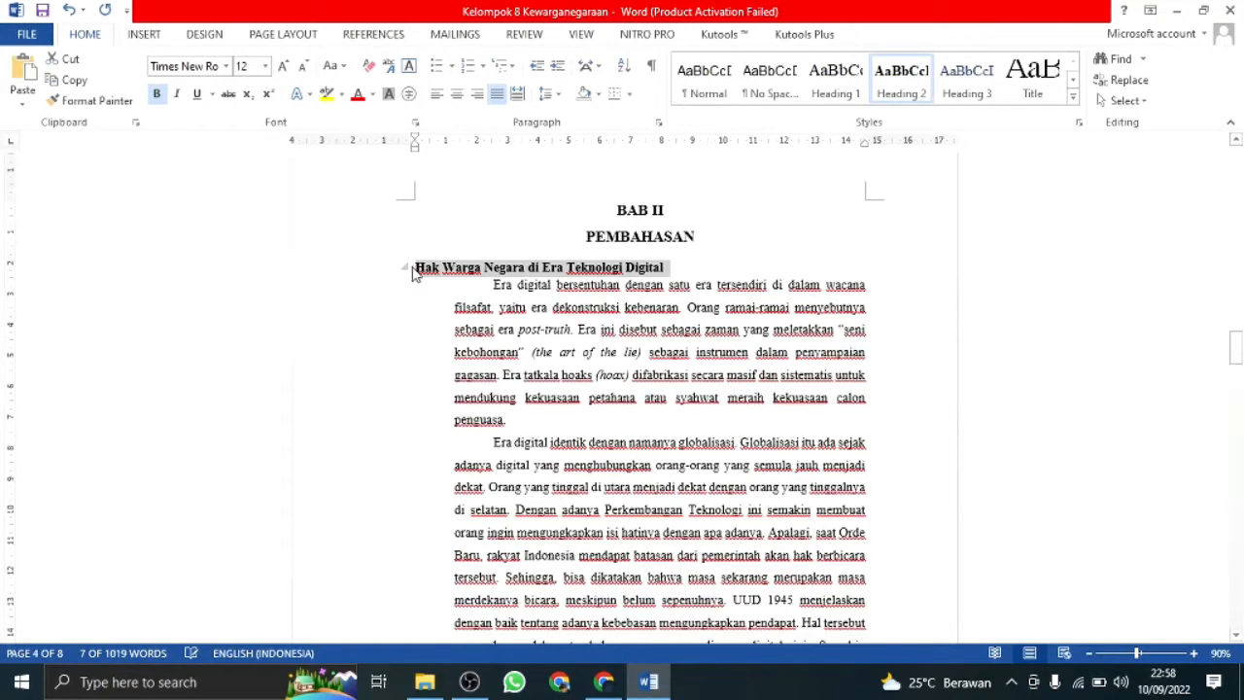
- Insert the number 2.1 before the Hak Warga Negara di Era Teknologi Digital subheading and try applying automatic numbering to it
key("Left")
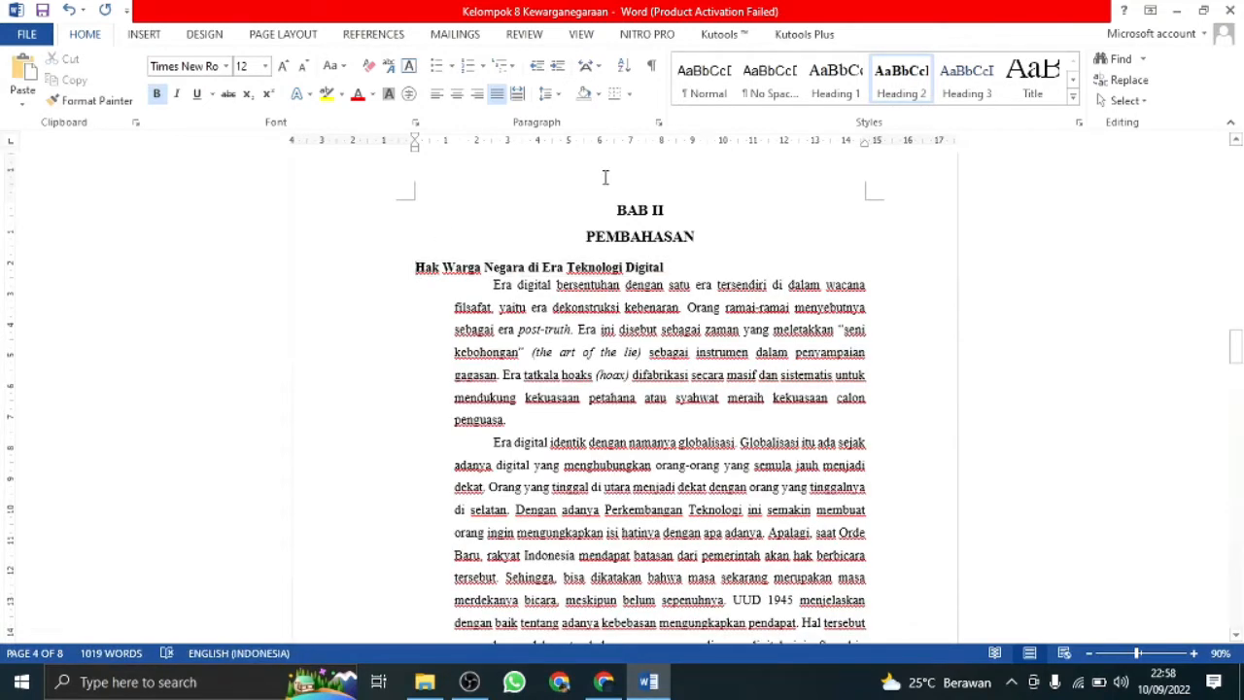
type("2.1")
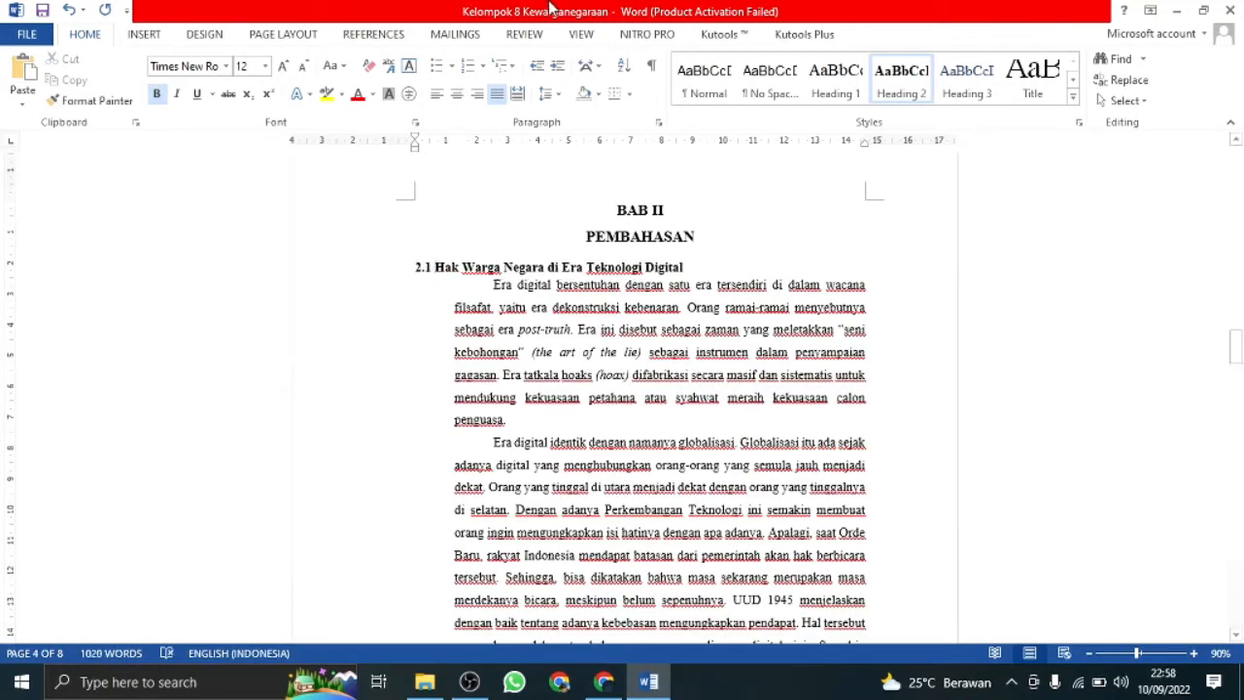
left_click(467, 68)
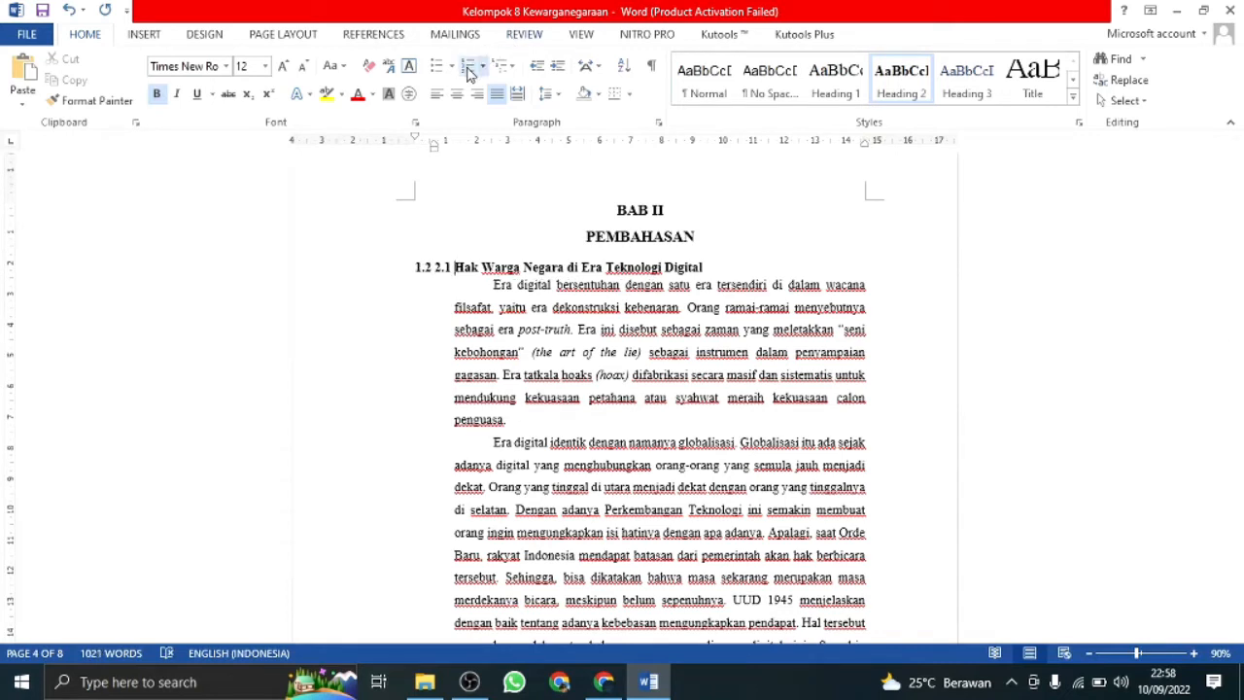
left_click(468, 68)
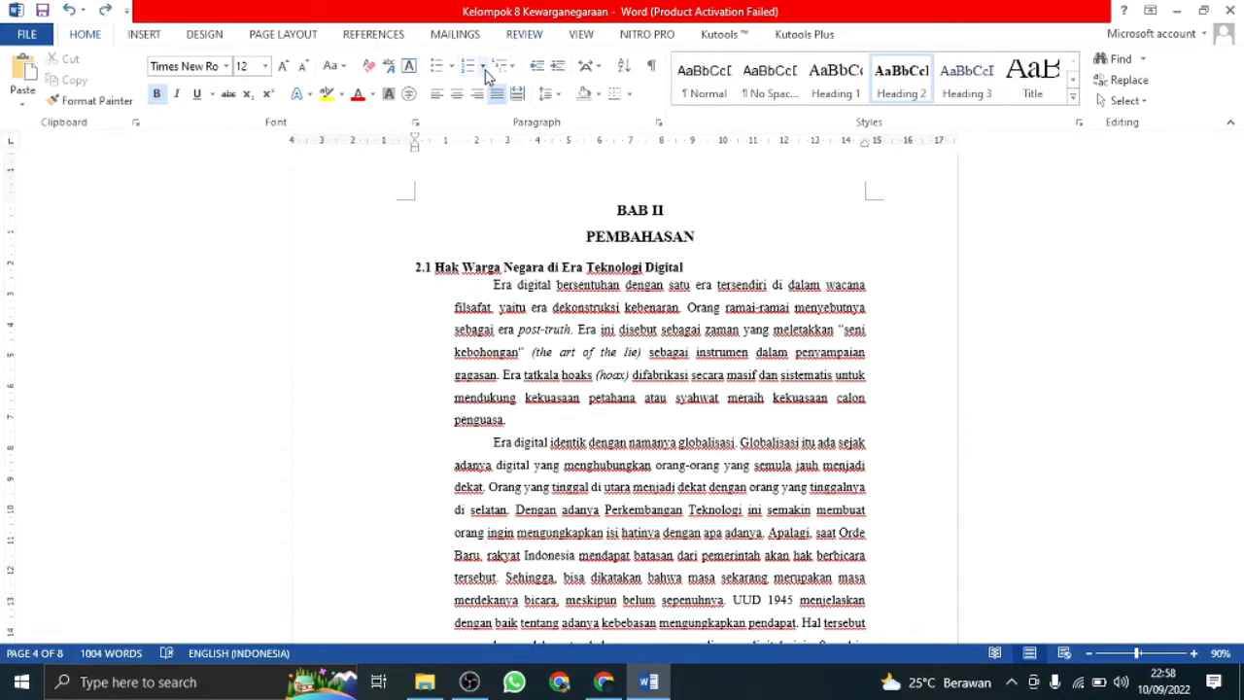
- Define a new number format for the Hak Warga Negara subheading, with the prefix 2. and the 1, 2, 3 number style
left_click(482, 66)
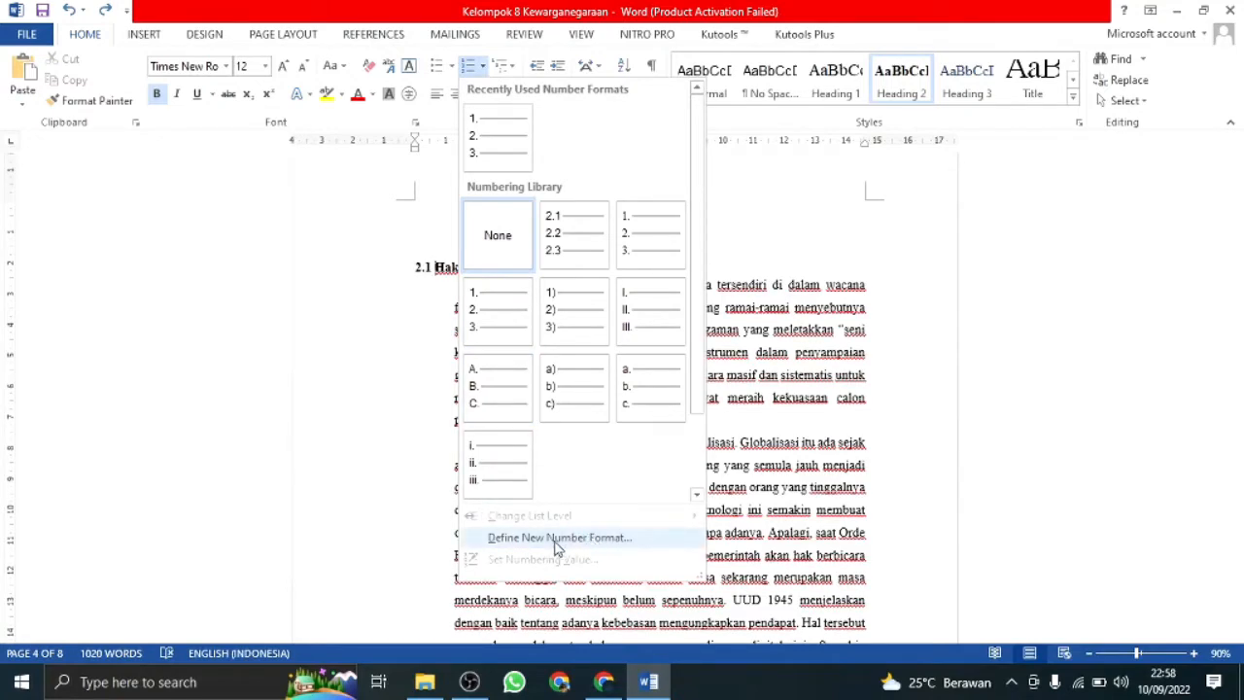
left_click(542, 538)
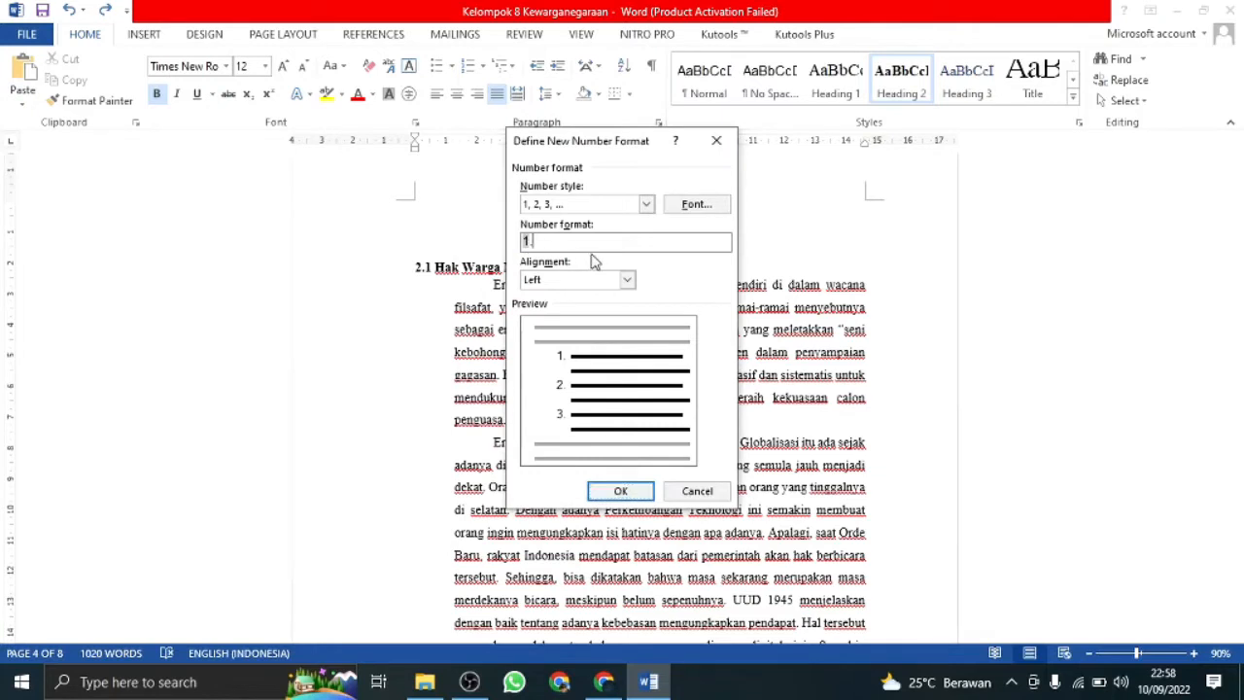
key("BackSpace")
type("2")
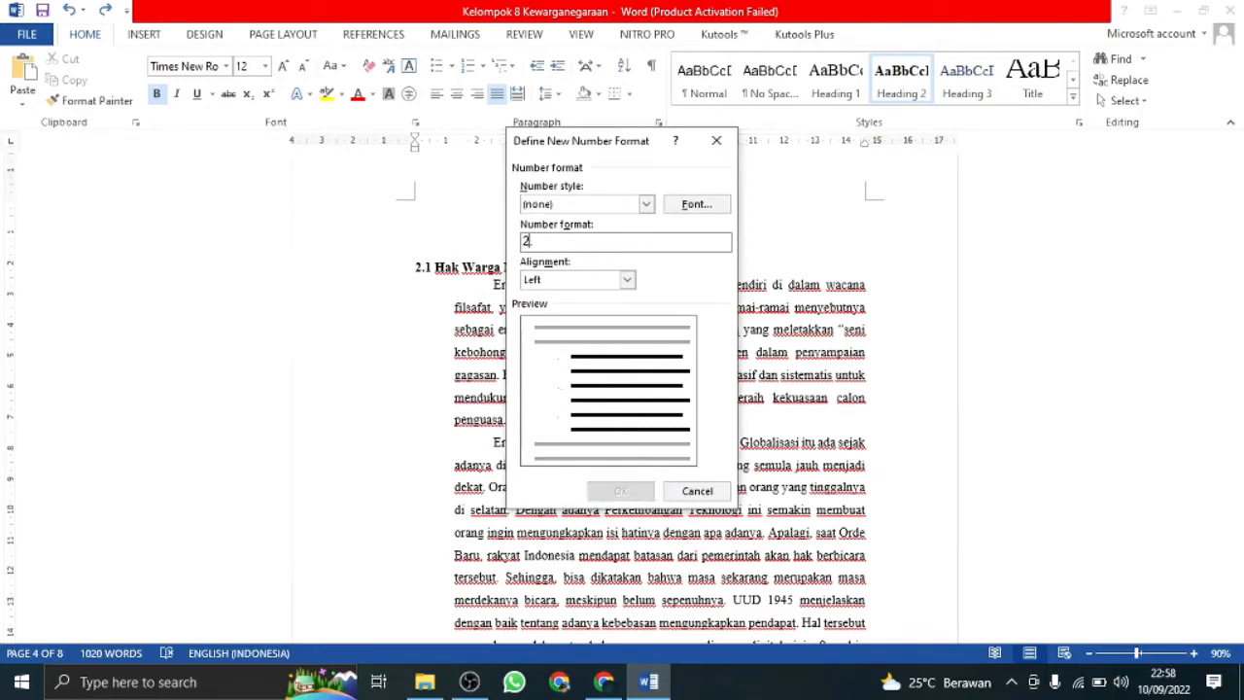
left_click(617, 206)
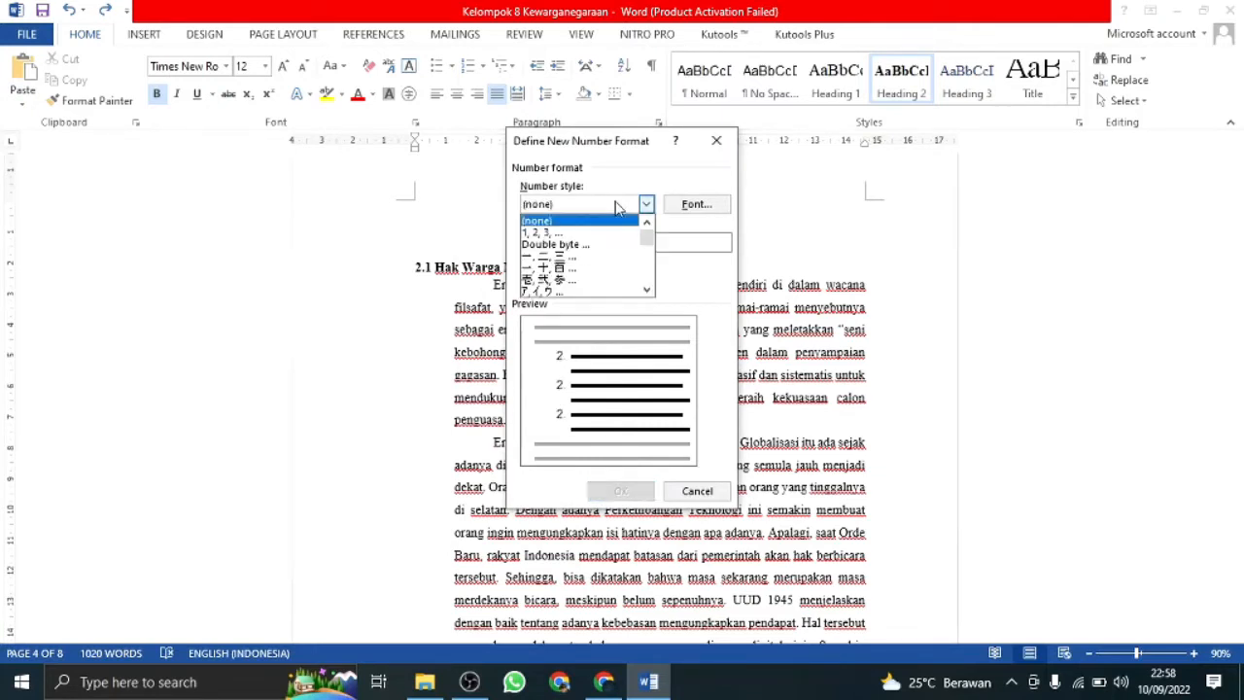
left_click(604, 234)
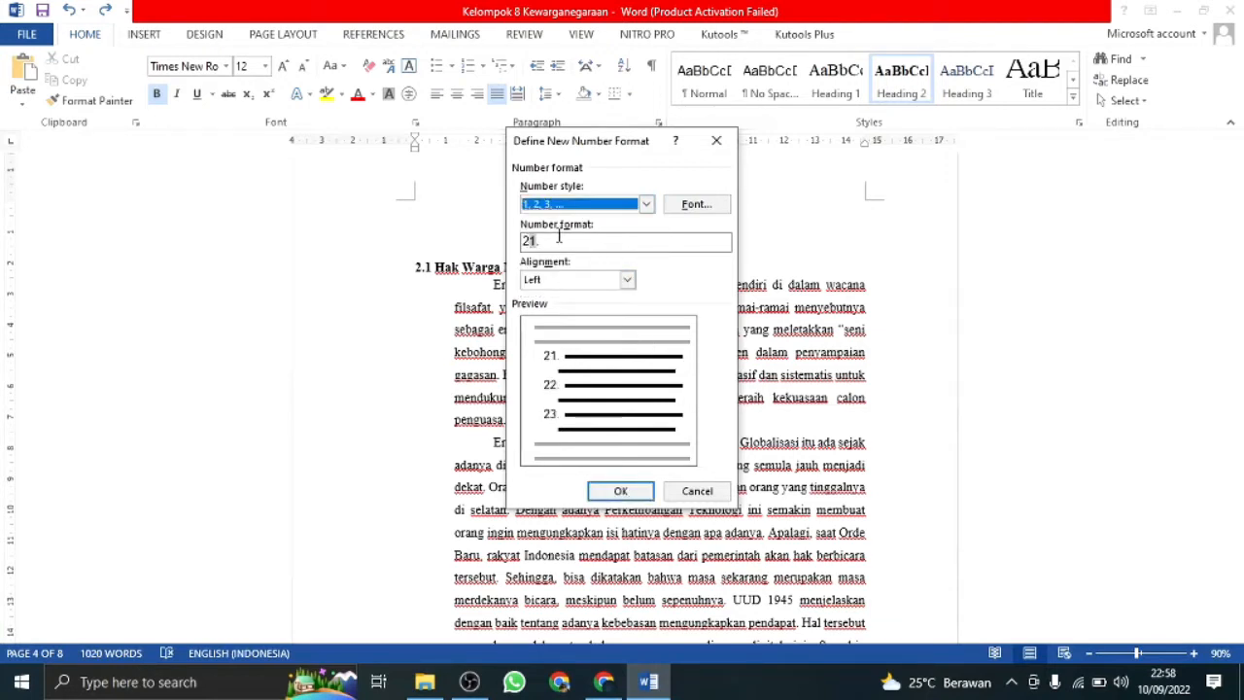
left_click(600, 247)
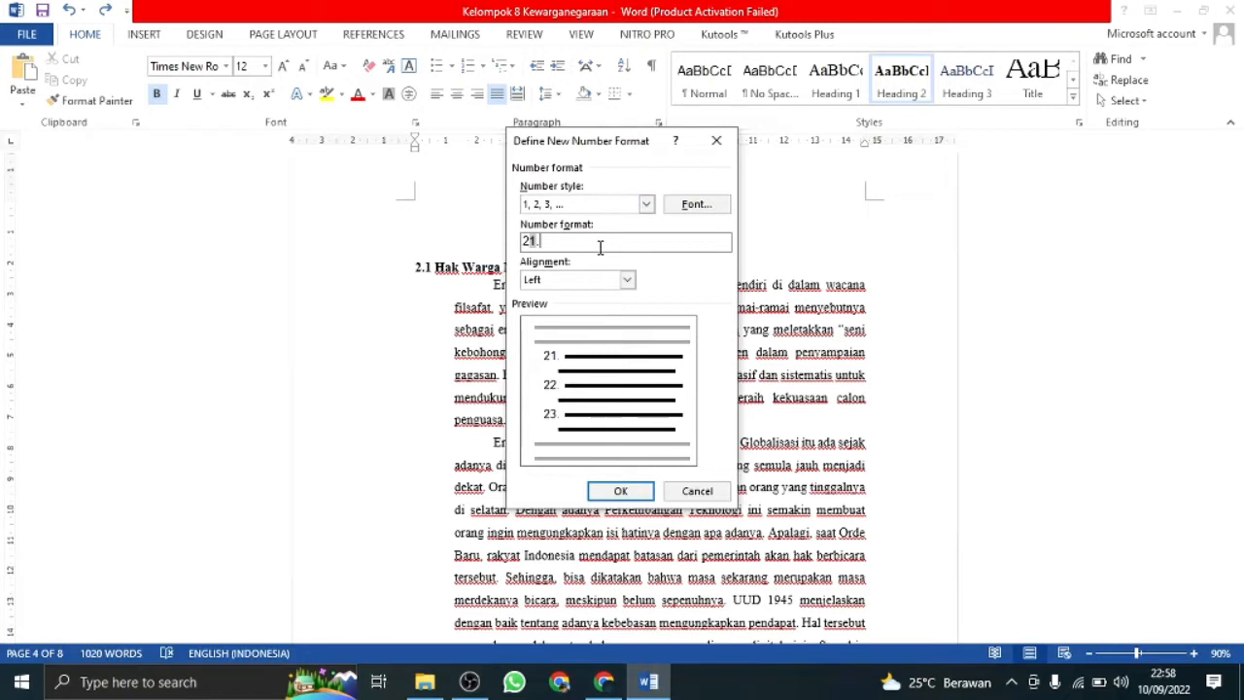
key("BackSpace")
key("BackSpace")
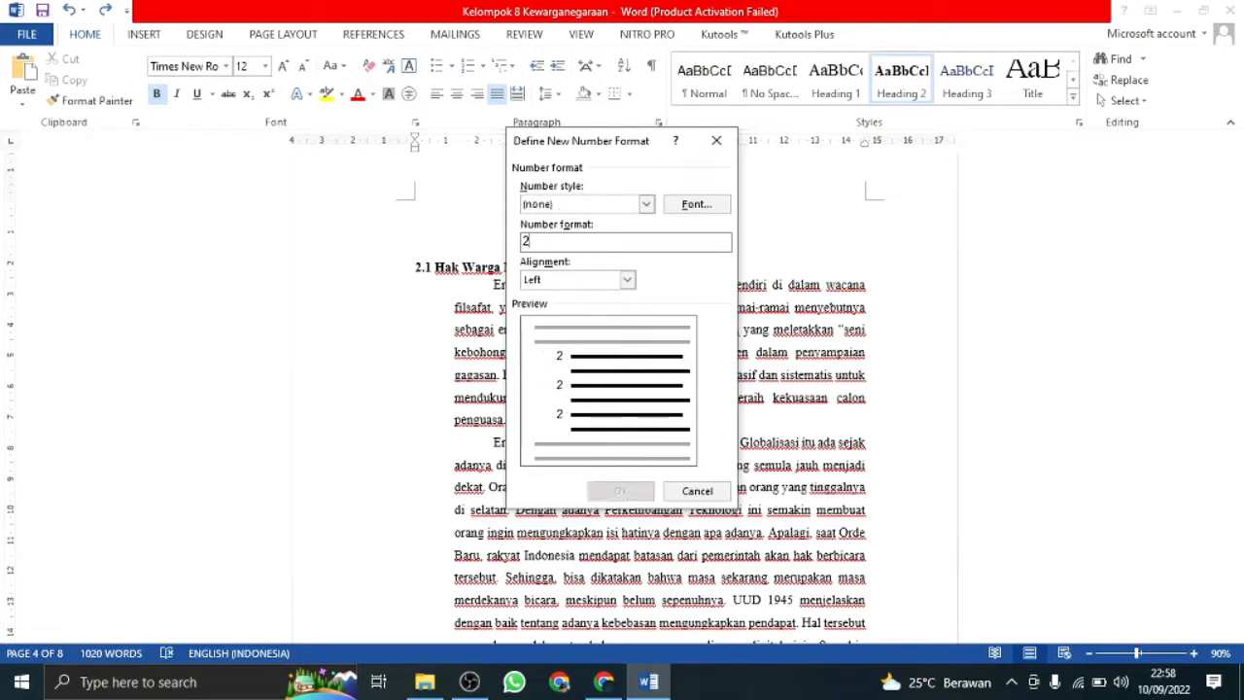
left_click(645, 204)
left_click(620, 238)
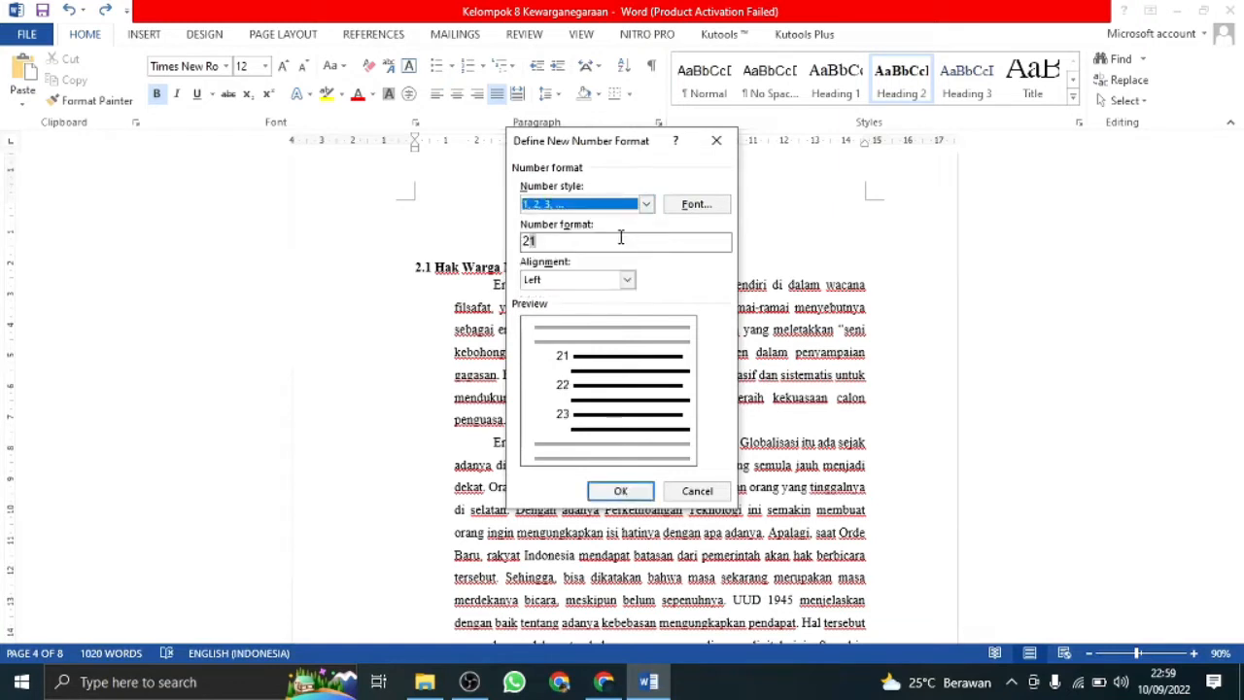
left_click(529, 241)
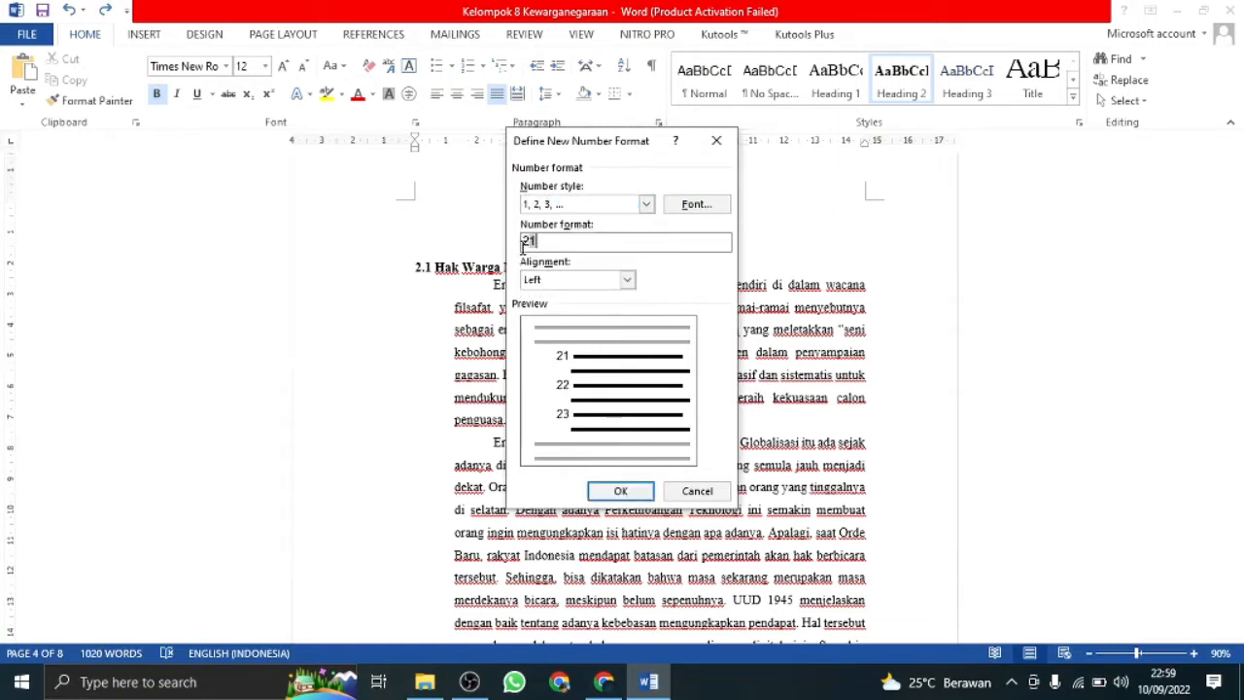
key("BackSpace")
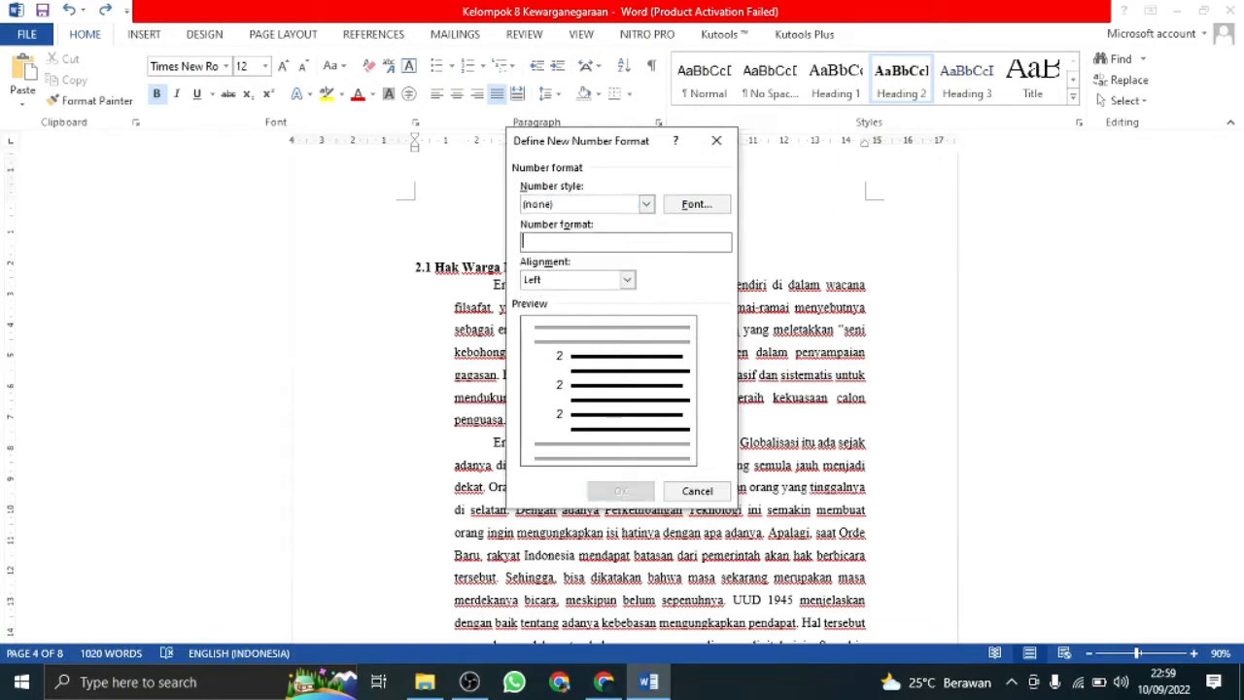
type("2.")
left_click(646, 204)
left_click(595, 240)
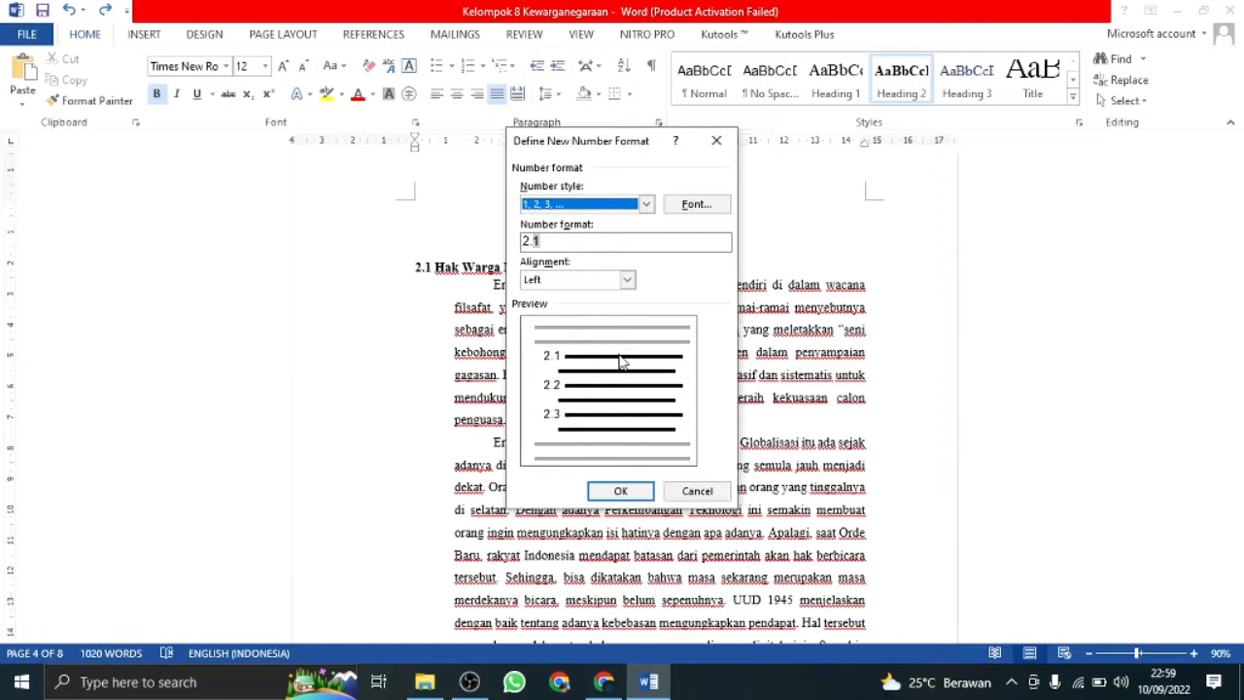
left_click(627, 491)
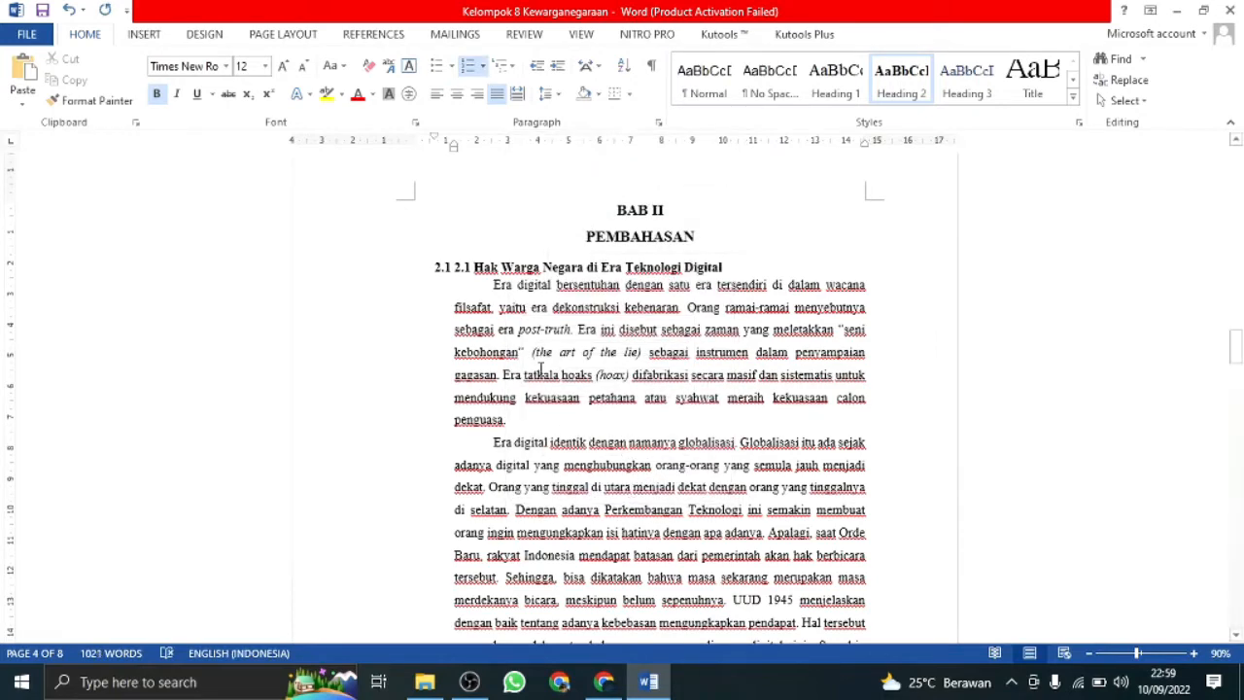
- Delete the manually typed 2.1 from the Hak Warga Negara di Era Teknologi Digital subheading
key("Delete")
key("Delete")
key("Delete")
key("Delete")
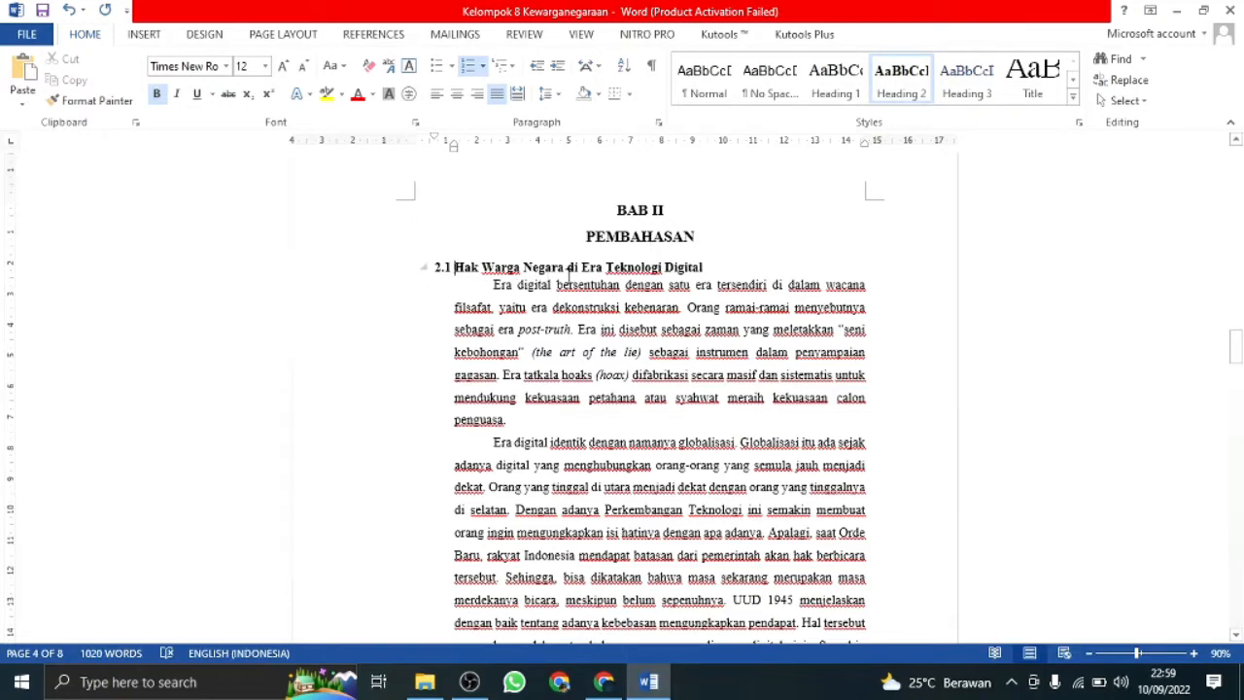
- Apply Heading 2 to the subheading Kewajiban Warga Negara di Era Teknologi Digital and number it 2.2 with automatic numbering
scroll(678, 256, "down", 6)
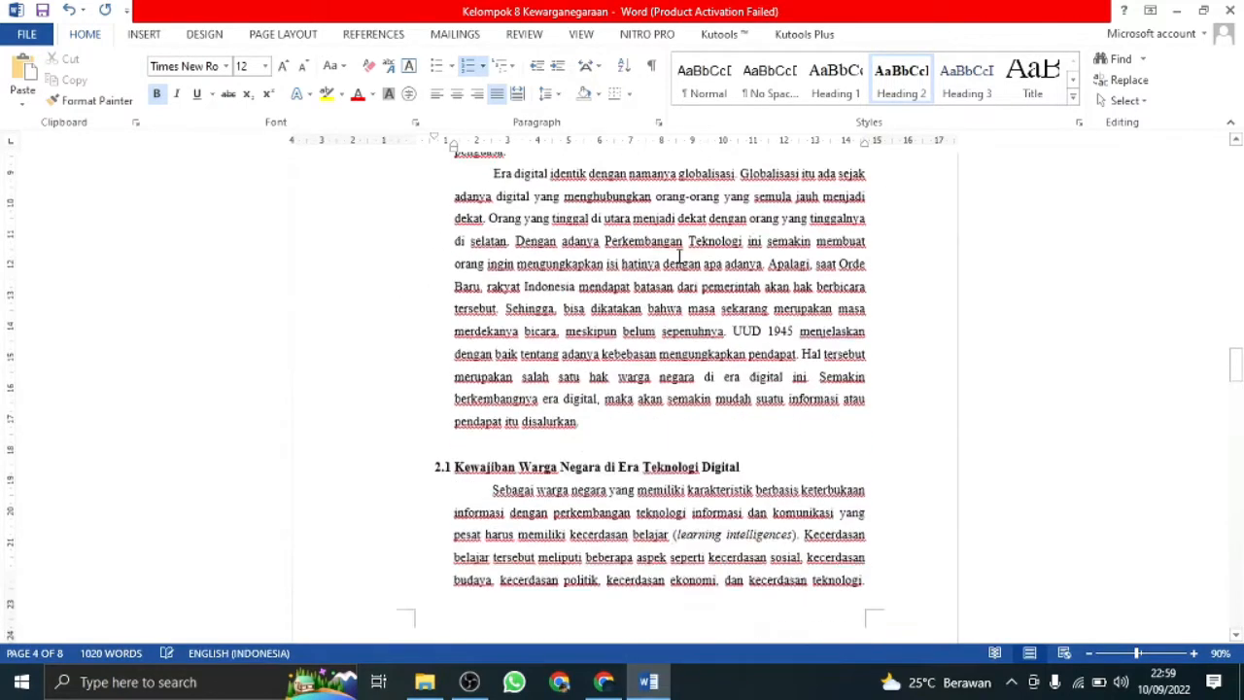
left_click(771, 353)
key("shift+Home")
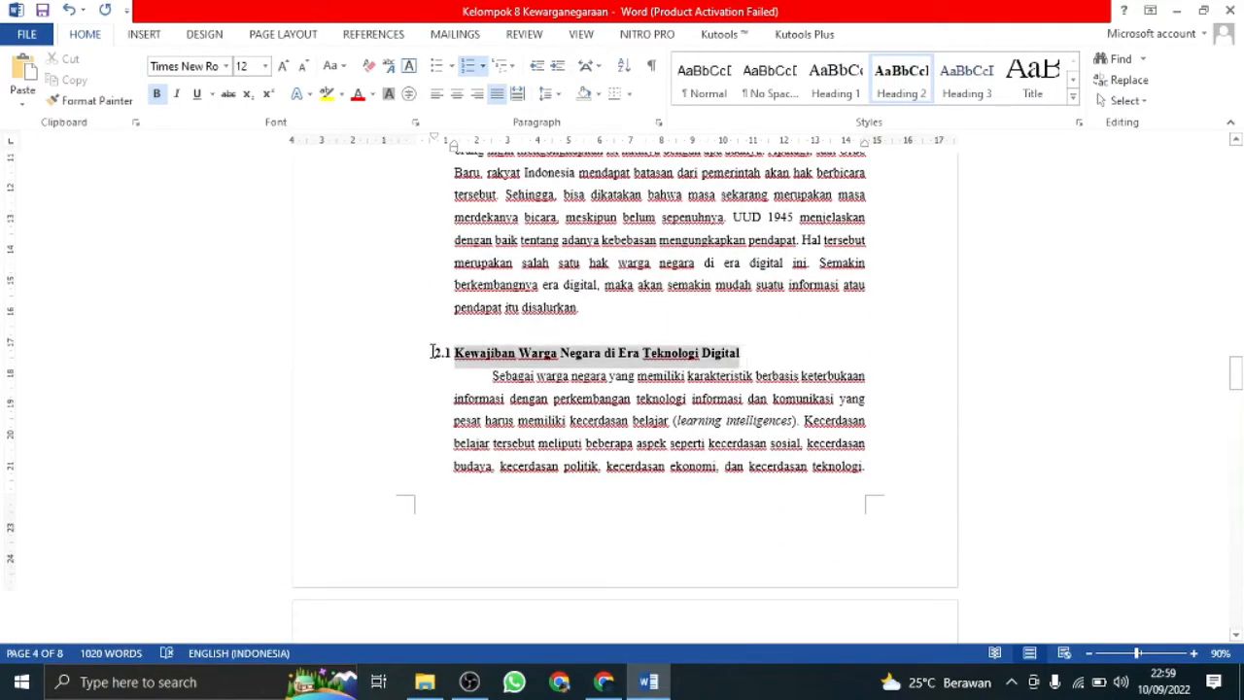
left_click(892, 94)
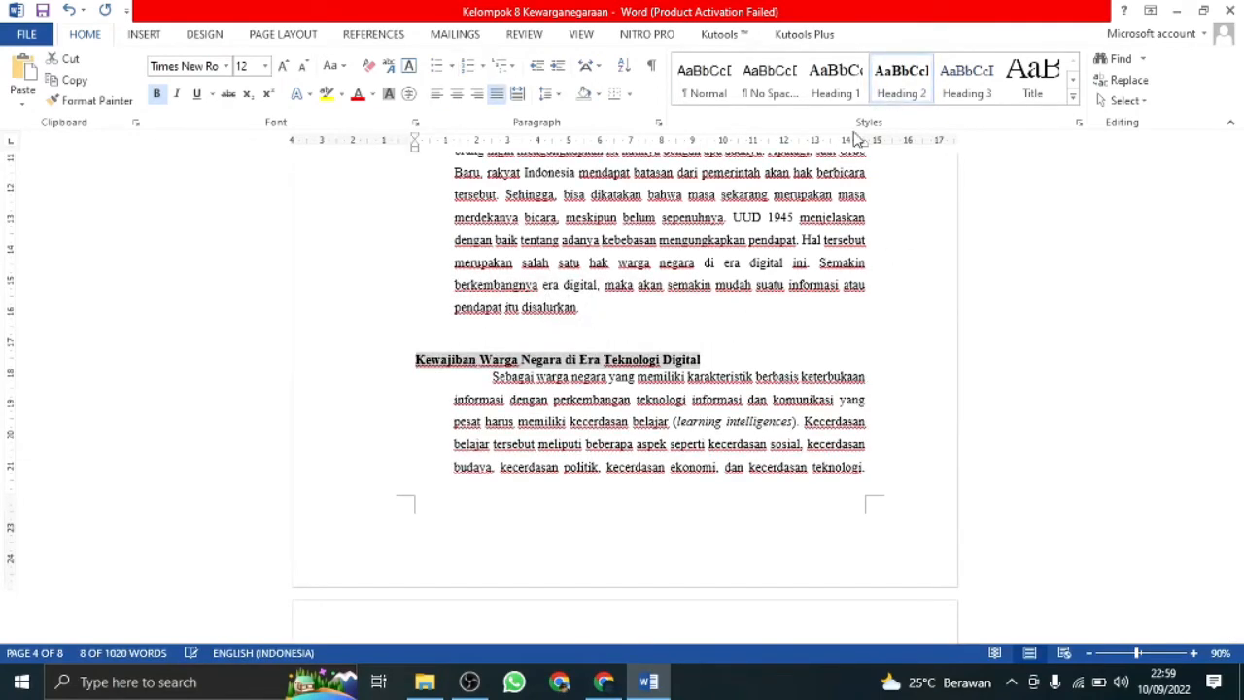
left_click(465, 66)
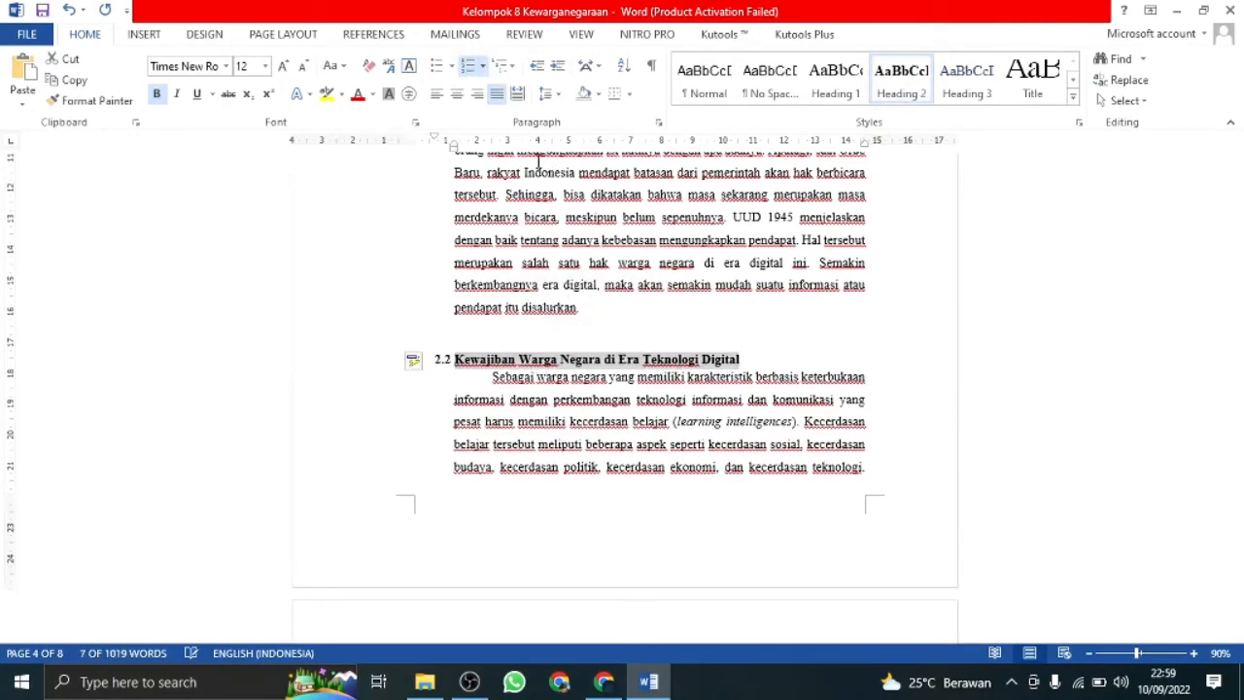
- Apply Heading 2 to the Warga Negara subheading and number it 2.3 with automatic numbering
scroll(588, 325, "down", 8)
left_click_drag(561, 365, 453, 366)
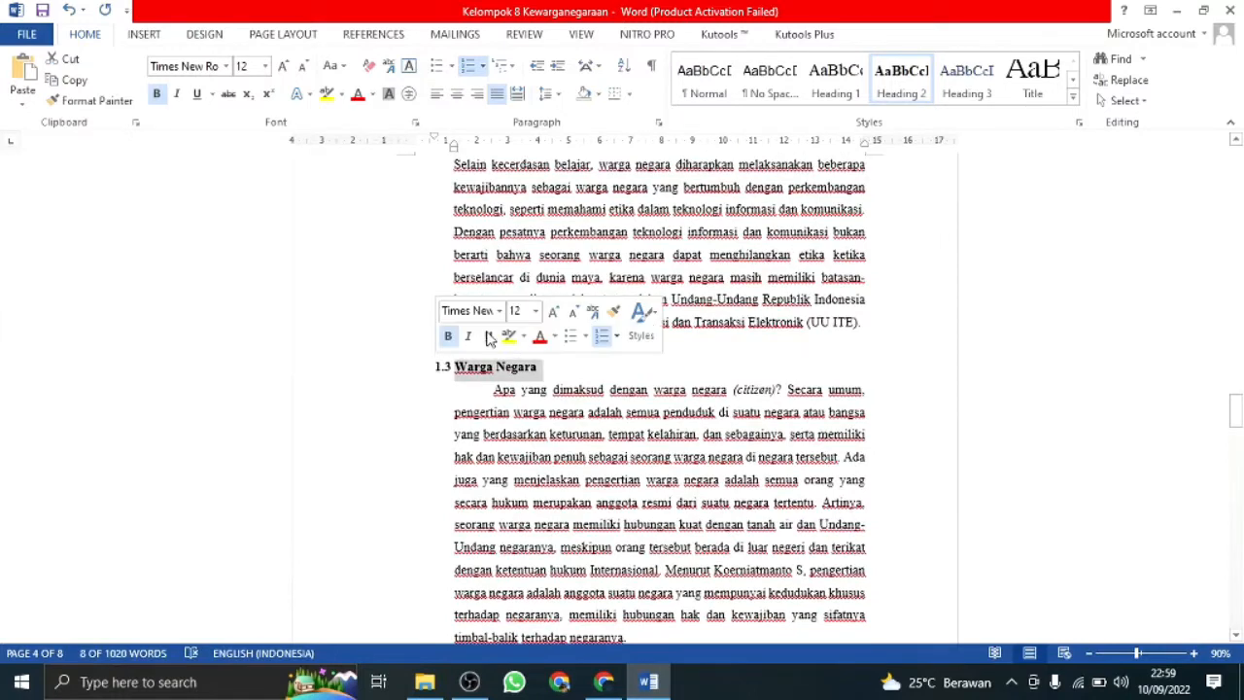
left_click(900, 94)
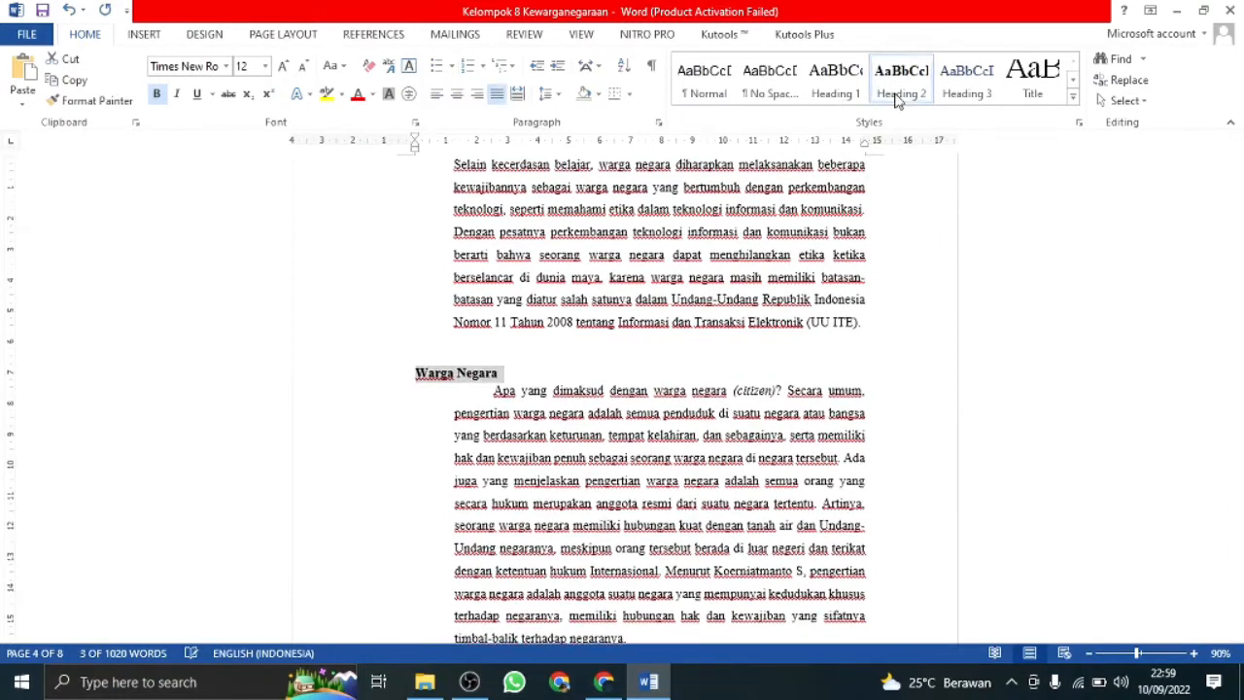
left_click(466, 66)
scroll(558, 173, "down", 1)
scroll(570, 191, "down", 10)
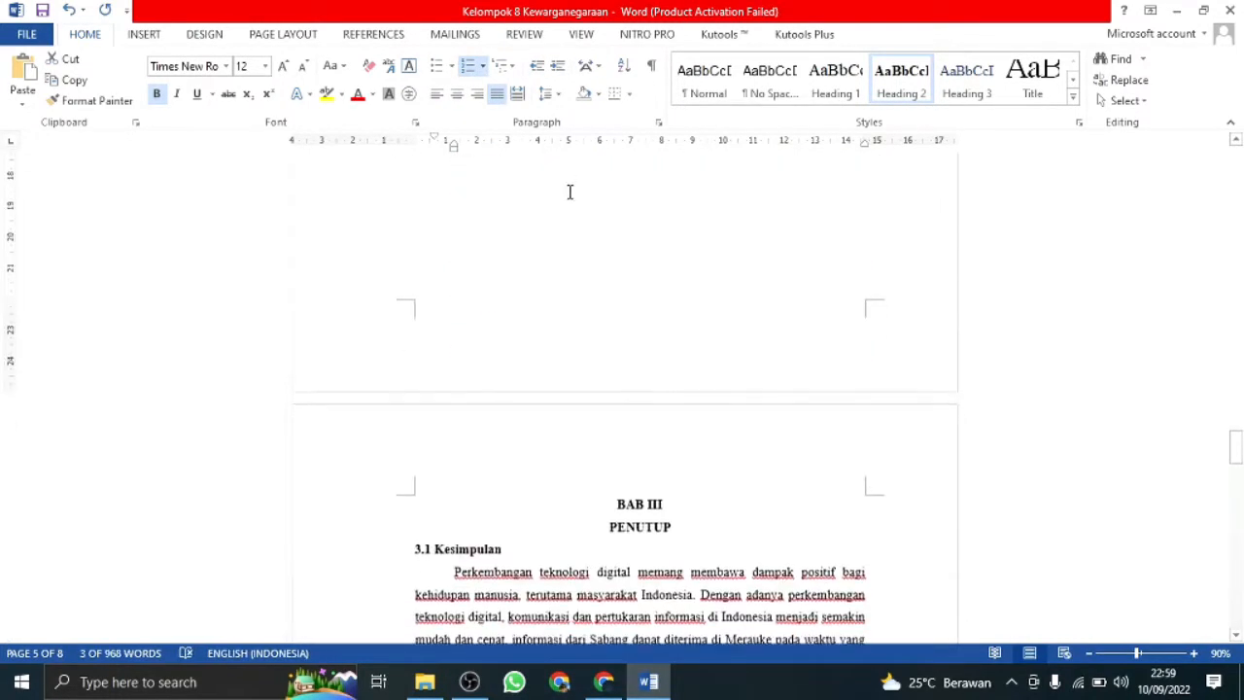
scroll(585, 211, "up", 9)
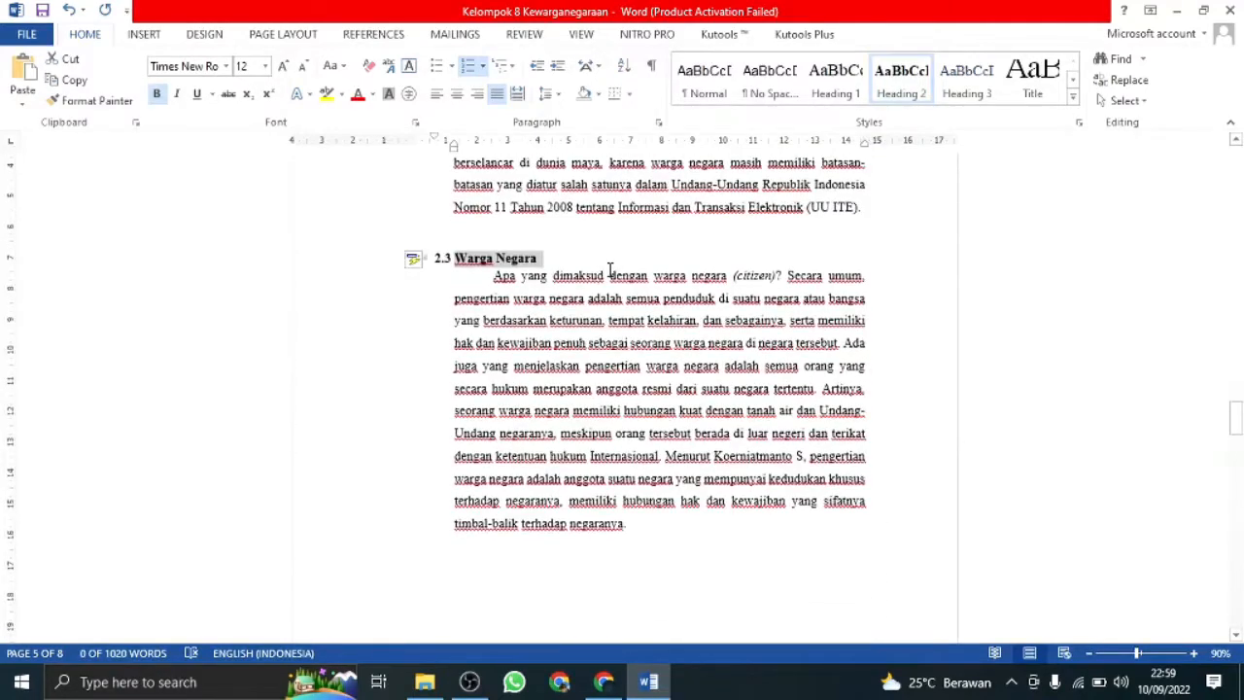
- Add a new unindented line reading 2.3.1 WNI below the Warga Negara paragraph
left_click(724, 523)
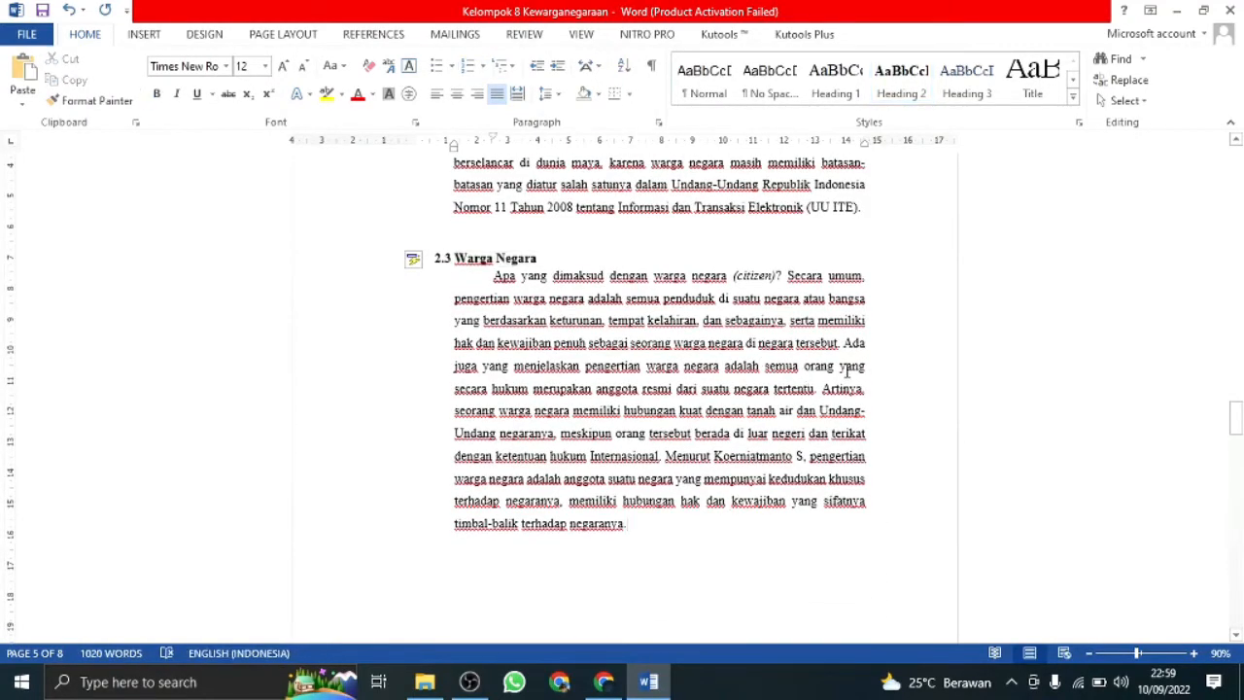
key("Return")
key("BackSpace")
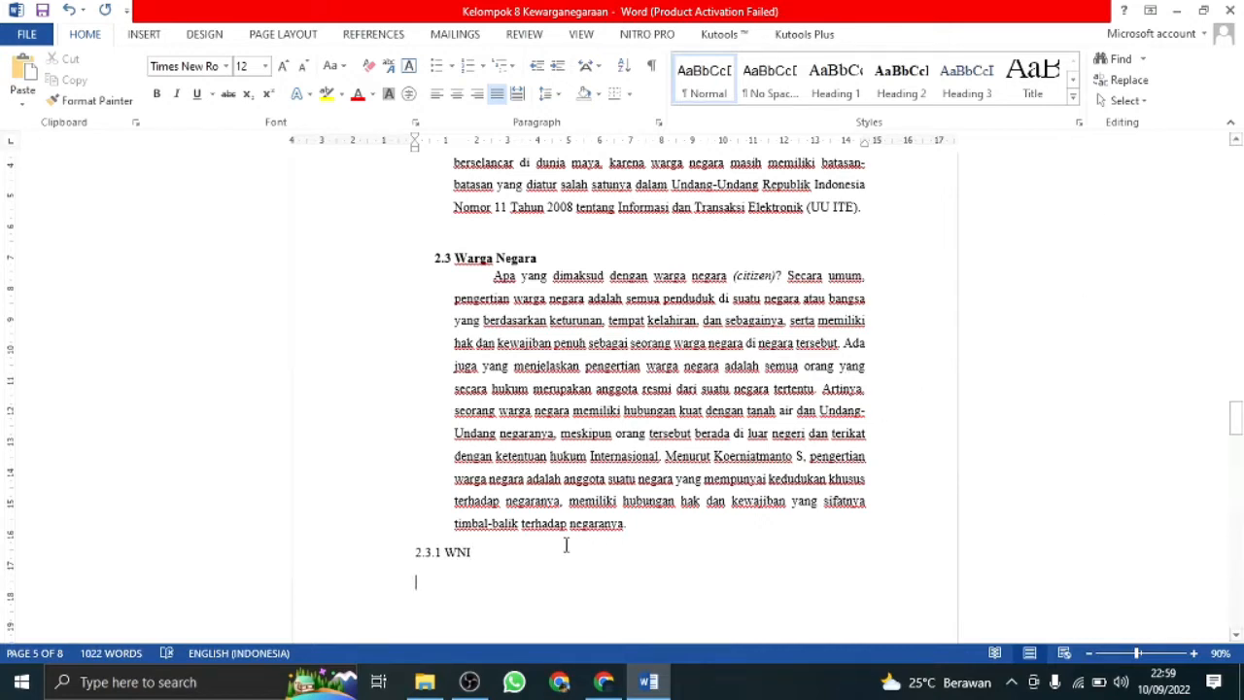
left_click_drag(523, 529, 462, 559)
left_click(533, 580)
left_click(522, 569)
right_click(964, 77)
left_click(976, 109)
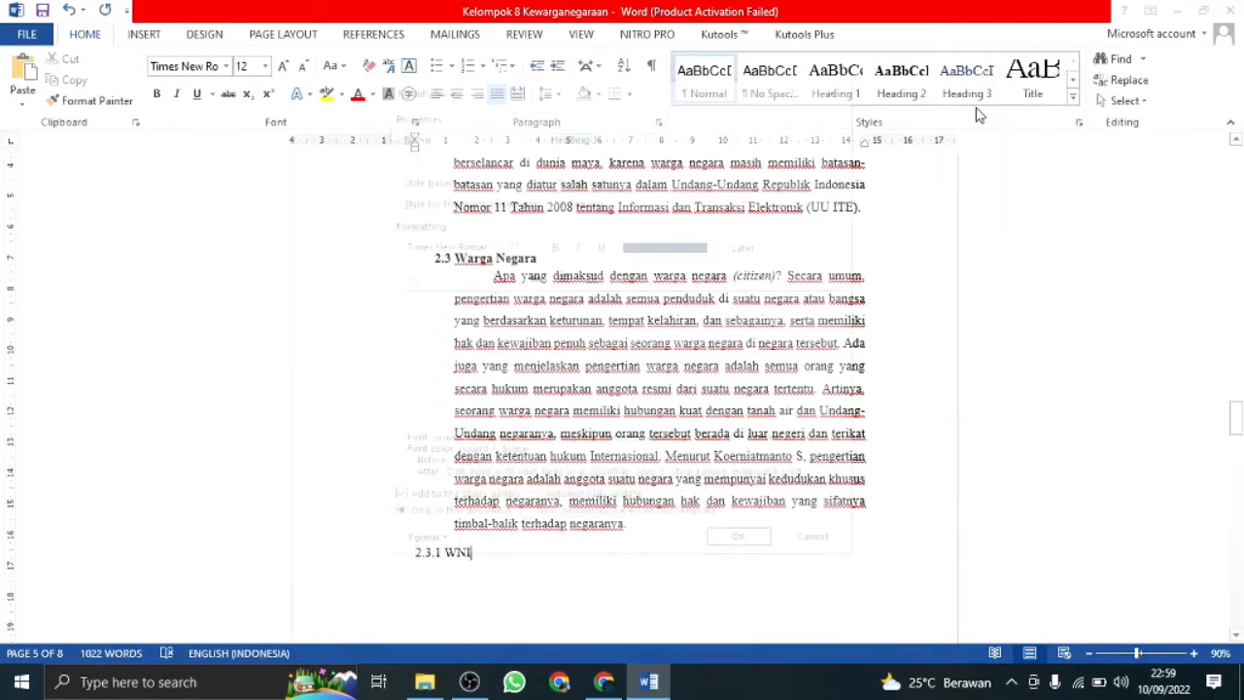
left_click(839, 97)
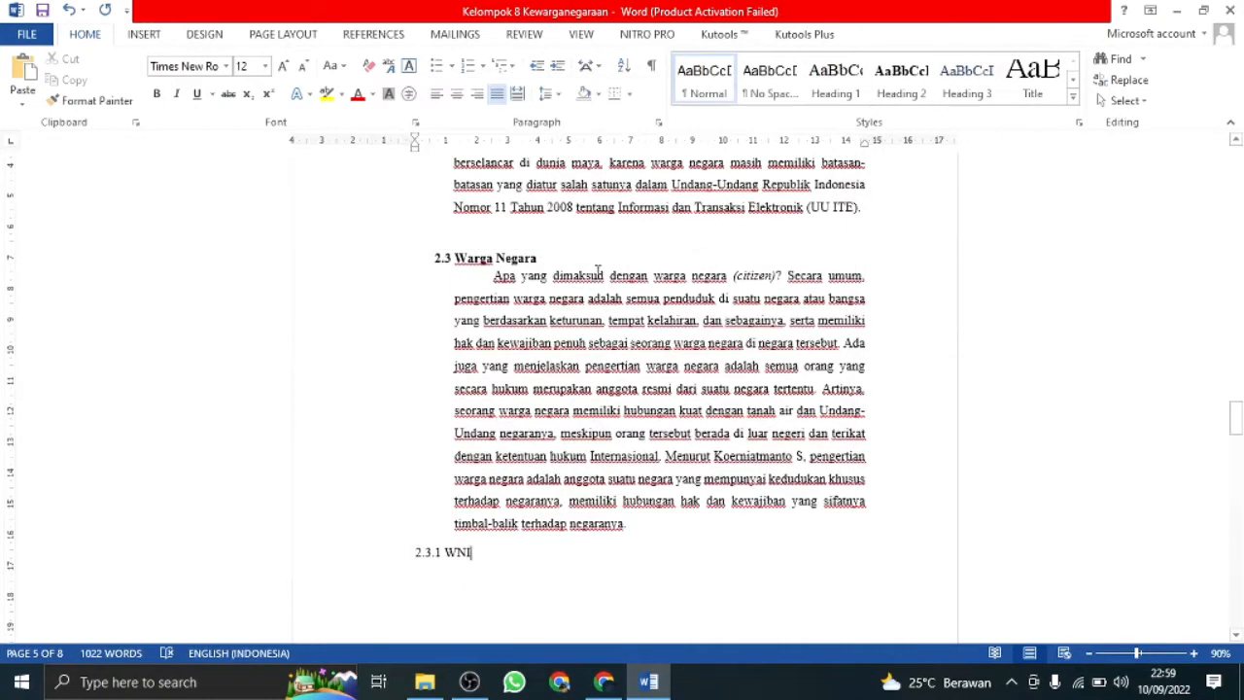
scroll(627, 242, "up", 2)
scroll(626, 243, "down", 2)
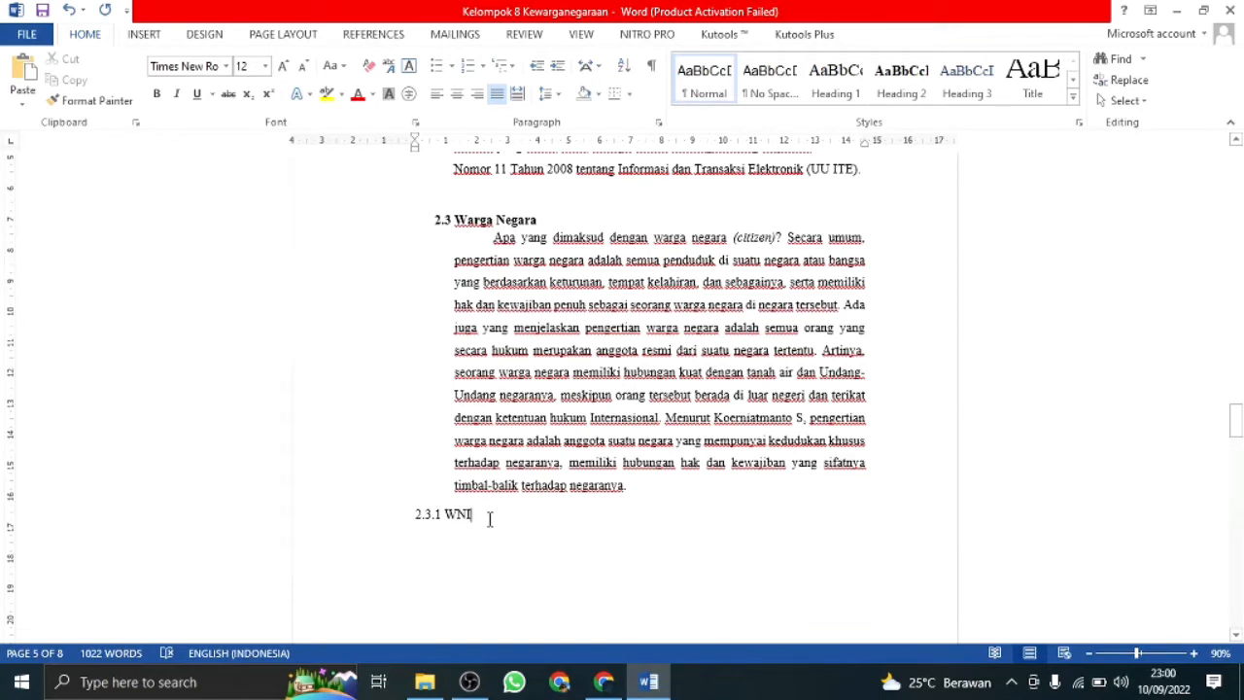
- Select the WNI text and modify the Heading 3 style to Times New Roman, black font color and bold
mouse_move(490, 518)
left_mouse_down()
mouse_move(400, 505)
mouse_move(423, 526)
mouse_move(473, 520)
left_mouse_up()
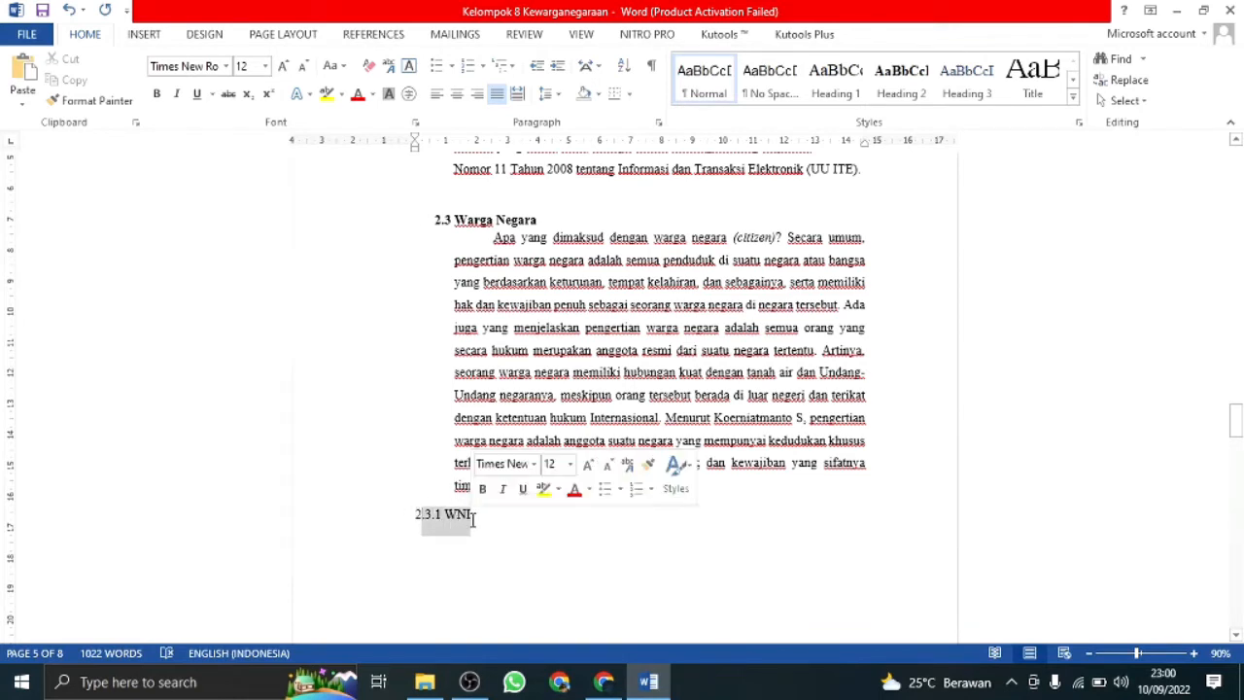
left_click(502, 519)
double_click(457, 514)
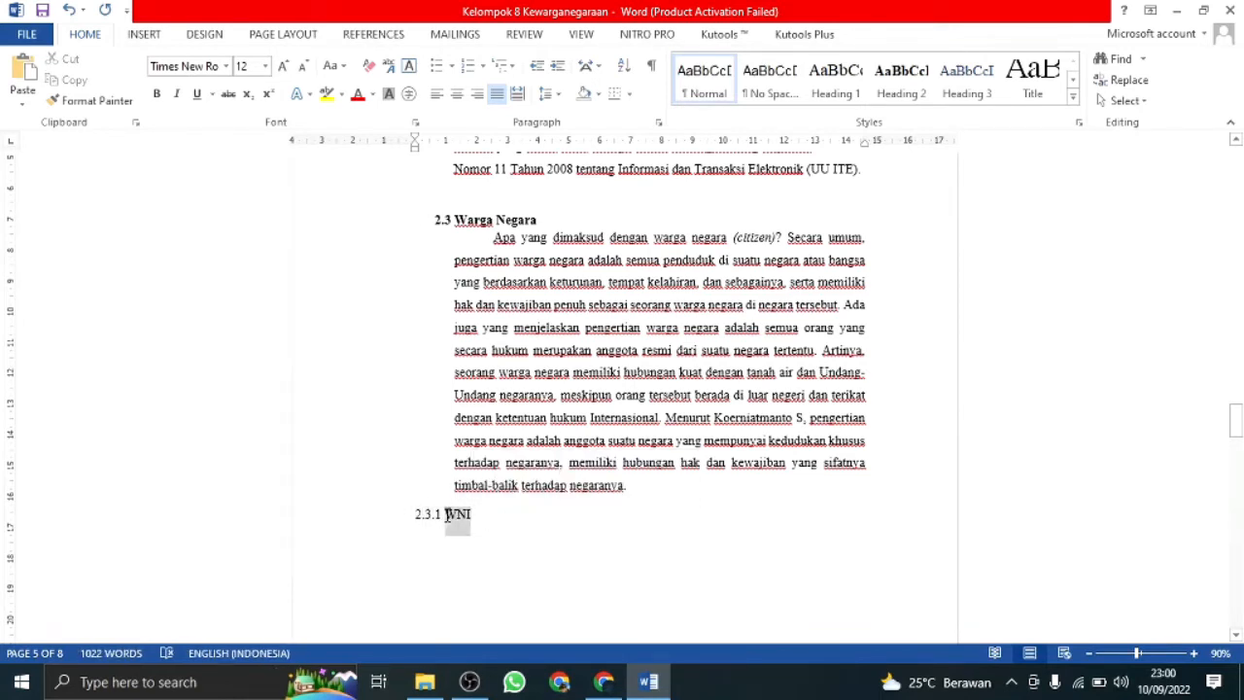
right_click(952, 83)
left_click(986, 109)
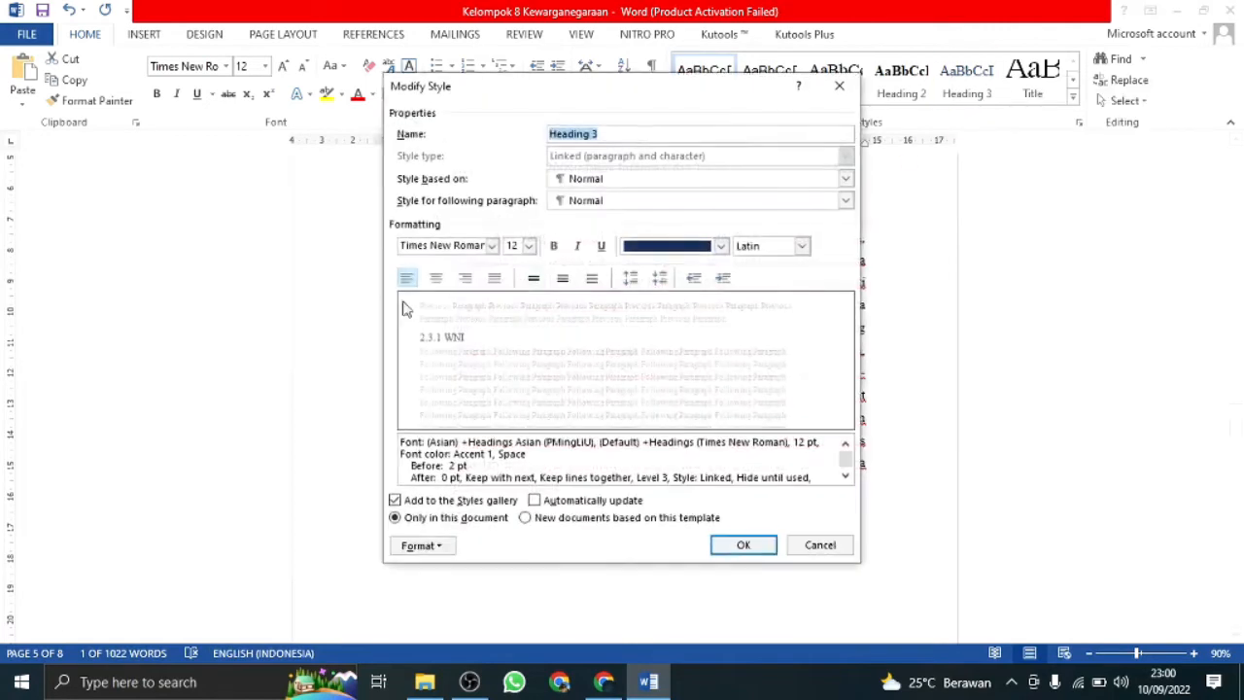
left_click(485, 245)
left_click(492, 246)
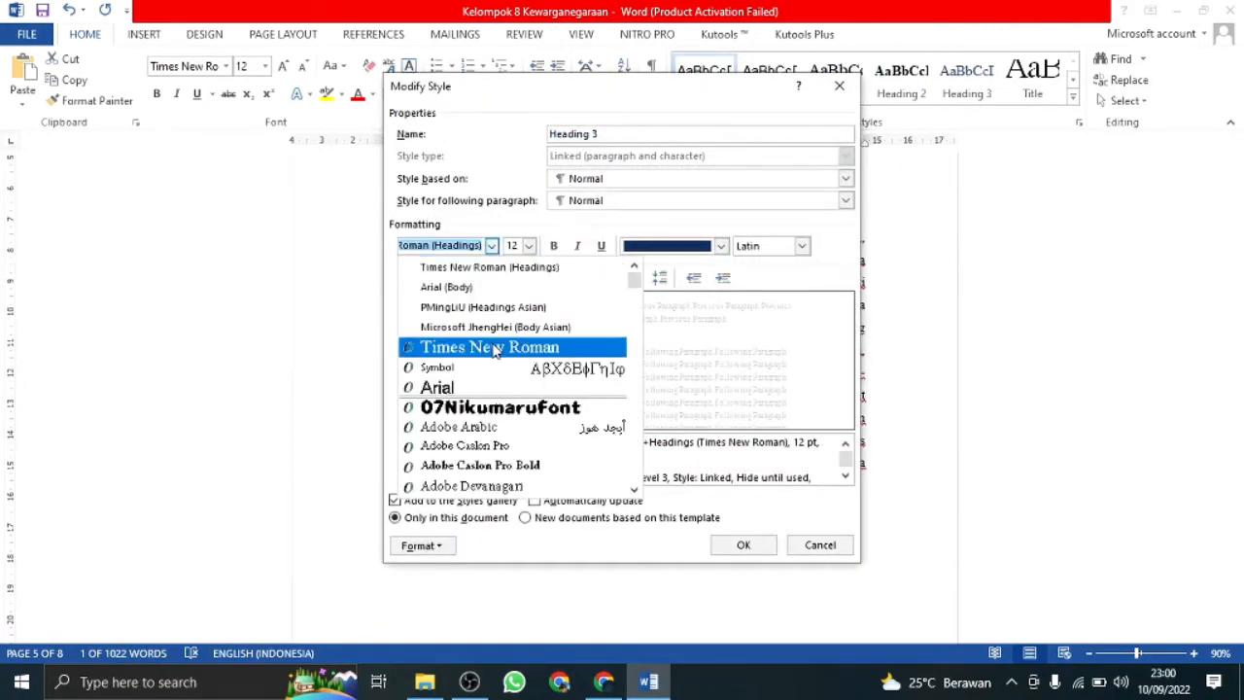
left_click(476, 344)
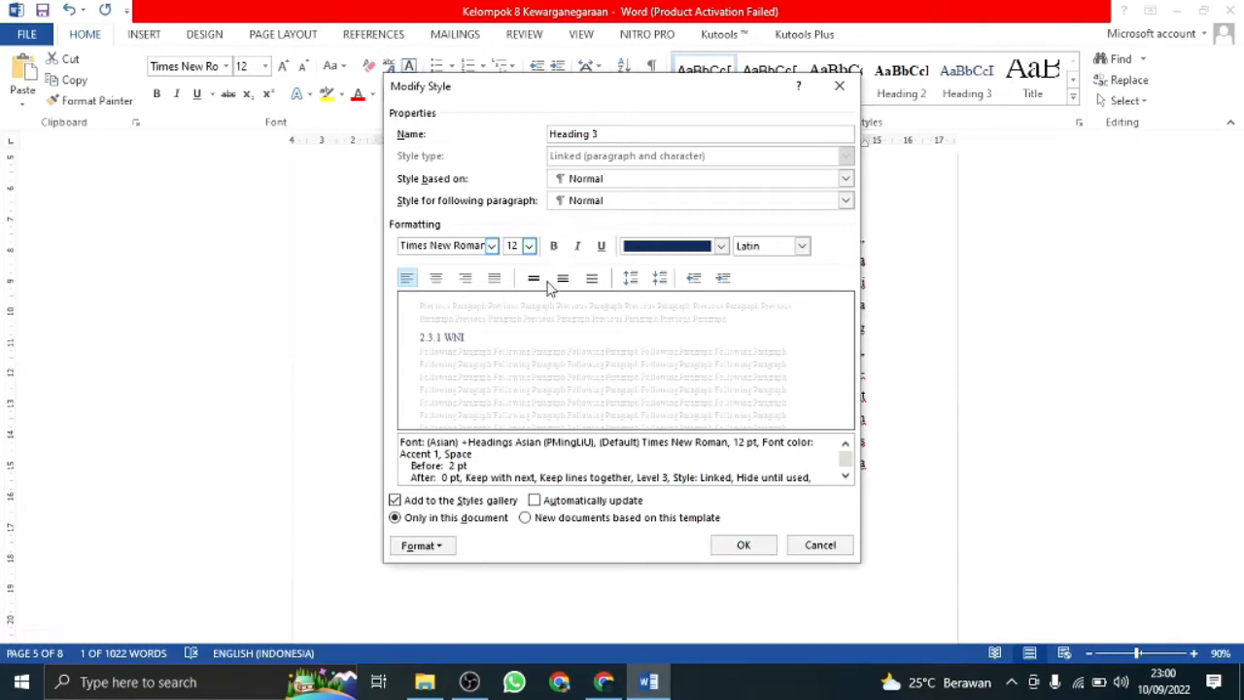
left_click(720, 246)
left_click(644, 308)
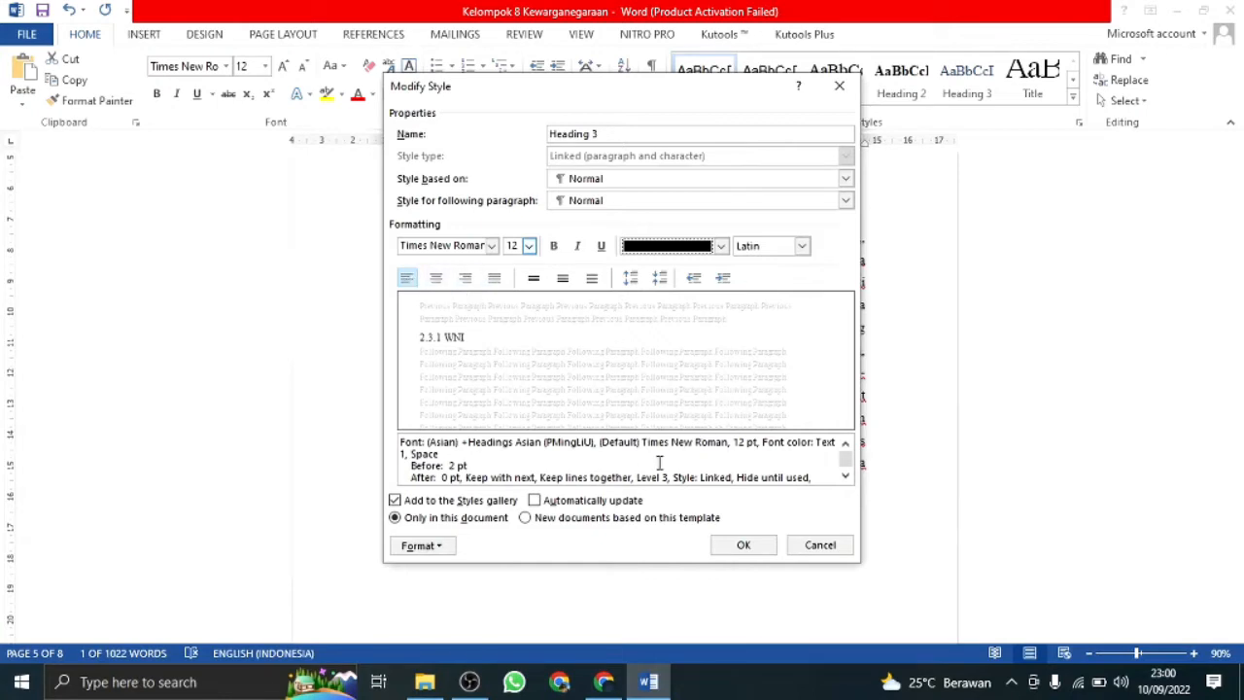
left_click(554, 246)
left_click(748, 544)
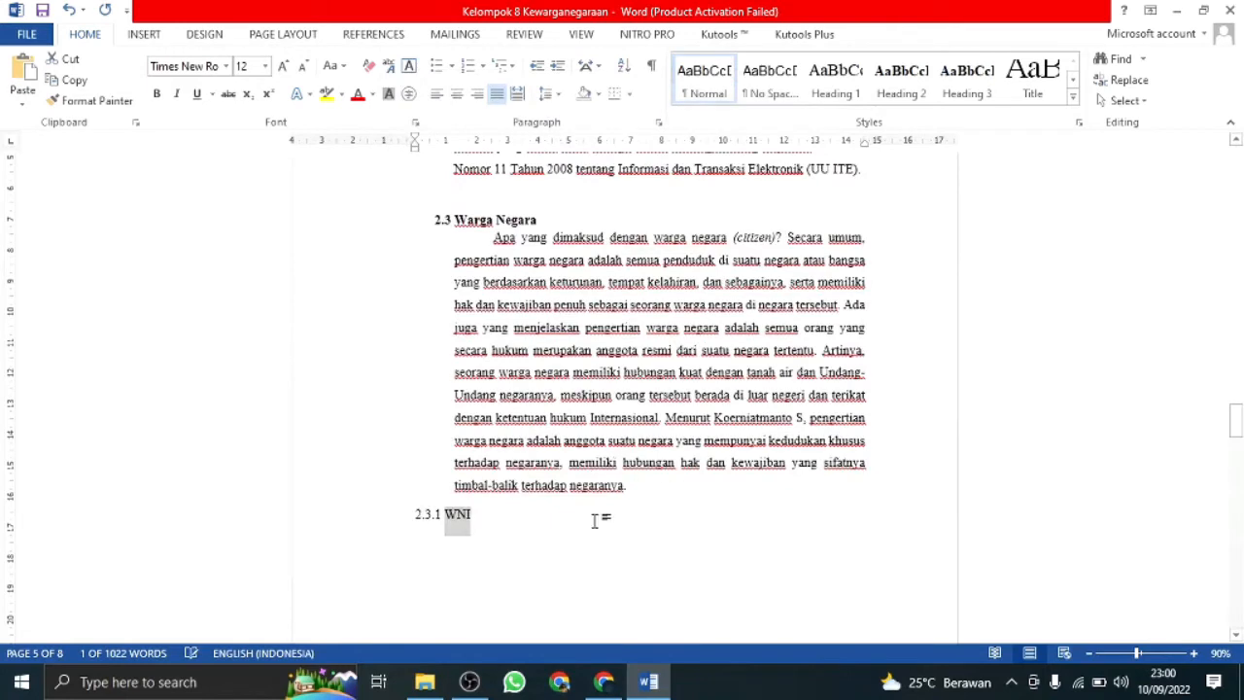
- Apply the Heading 3 style to the WNI text in the 2.3.1 line
left_click(962, 79)
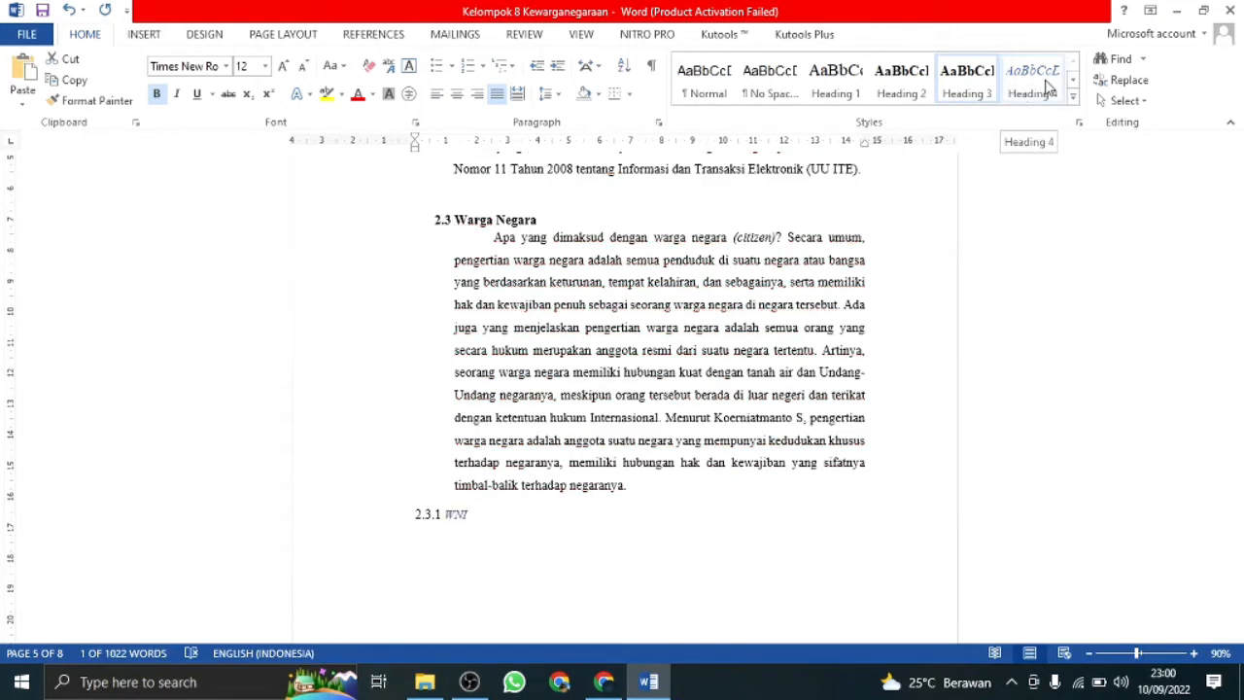
left_click(434, 515)
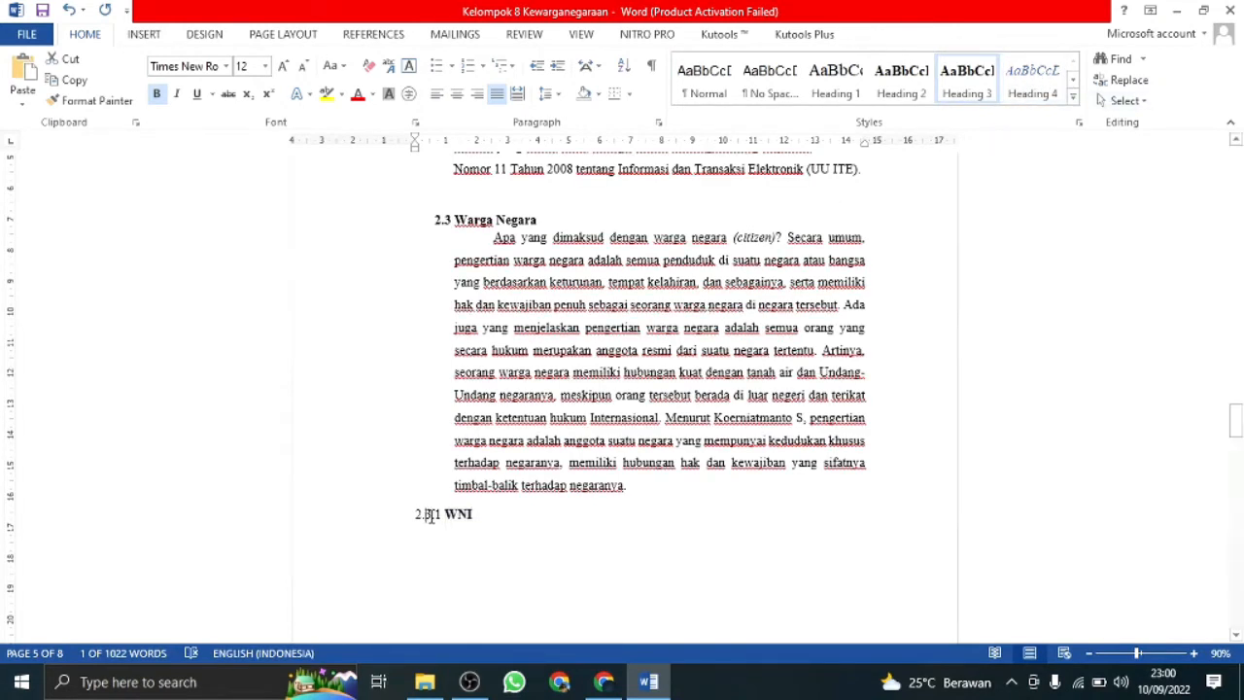
- Try to apply automatic numbering to the 2.3.1 WNI line
left_click_drag(474, 516, 398, 516)
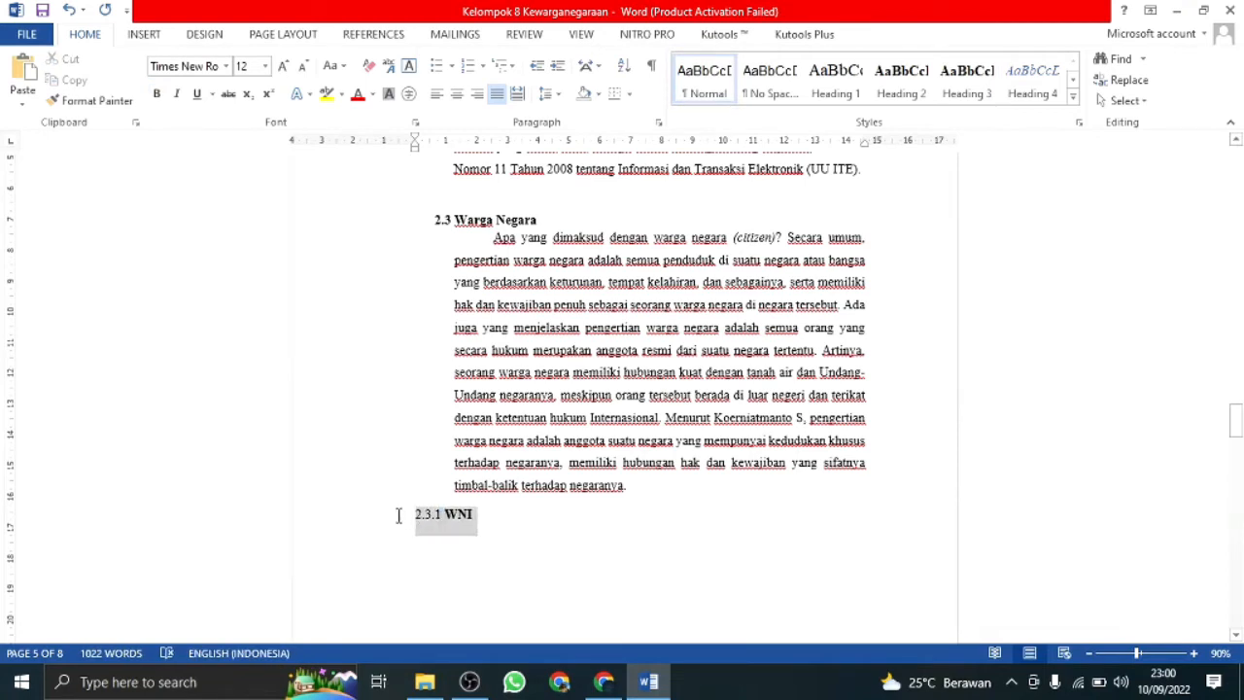
left_click(445, 519)
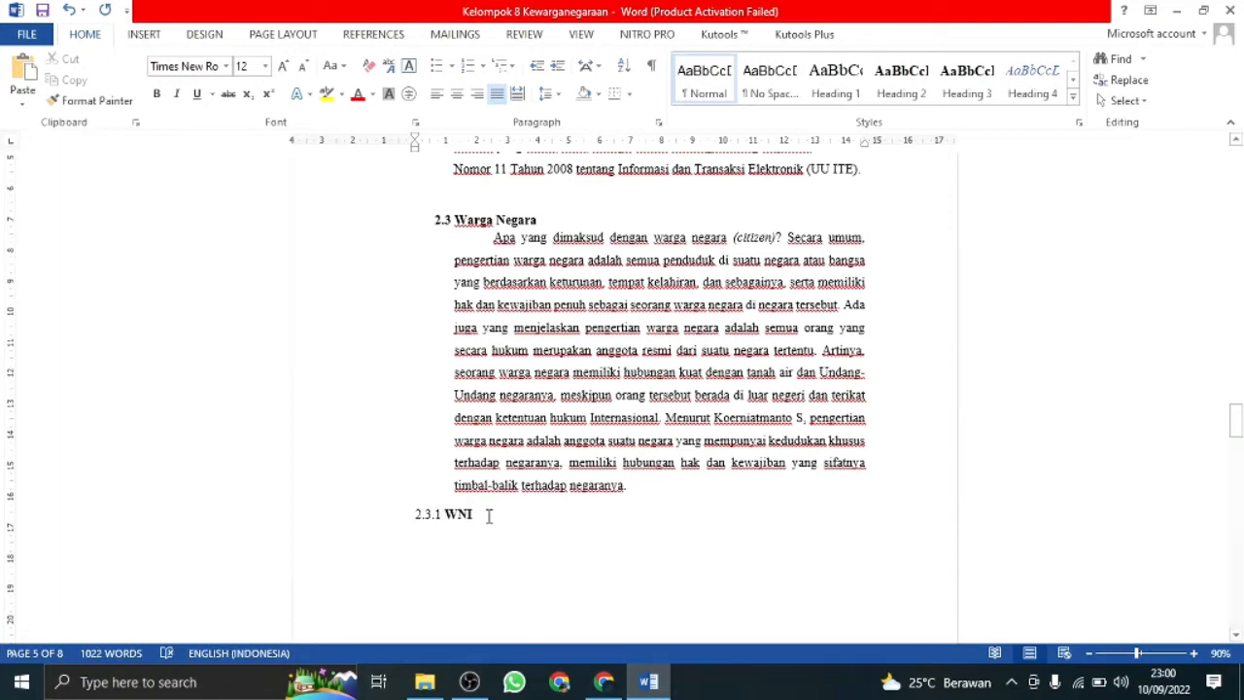
left_click_drag(489, 516, 388, 519)
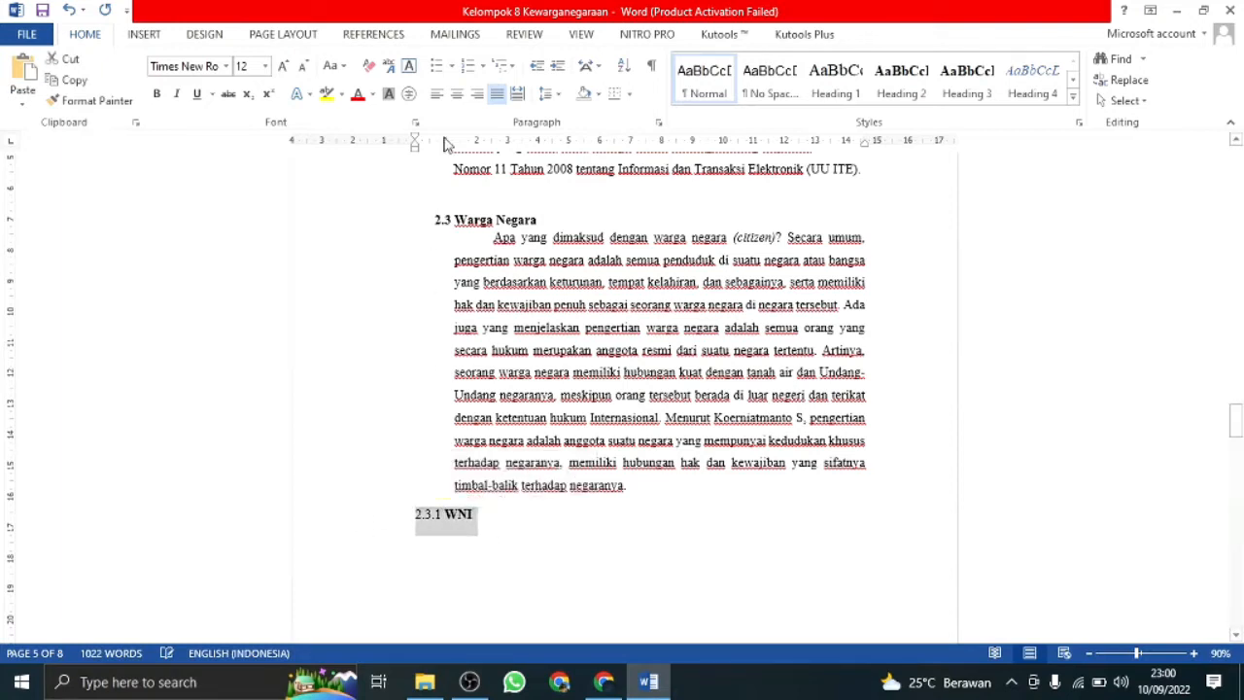
left_click(467, 67)
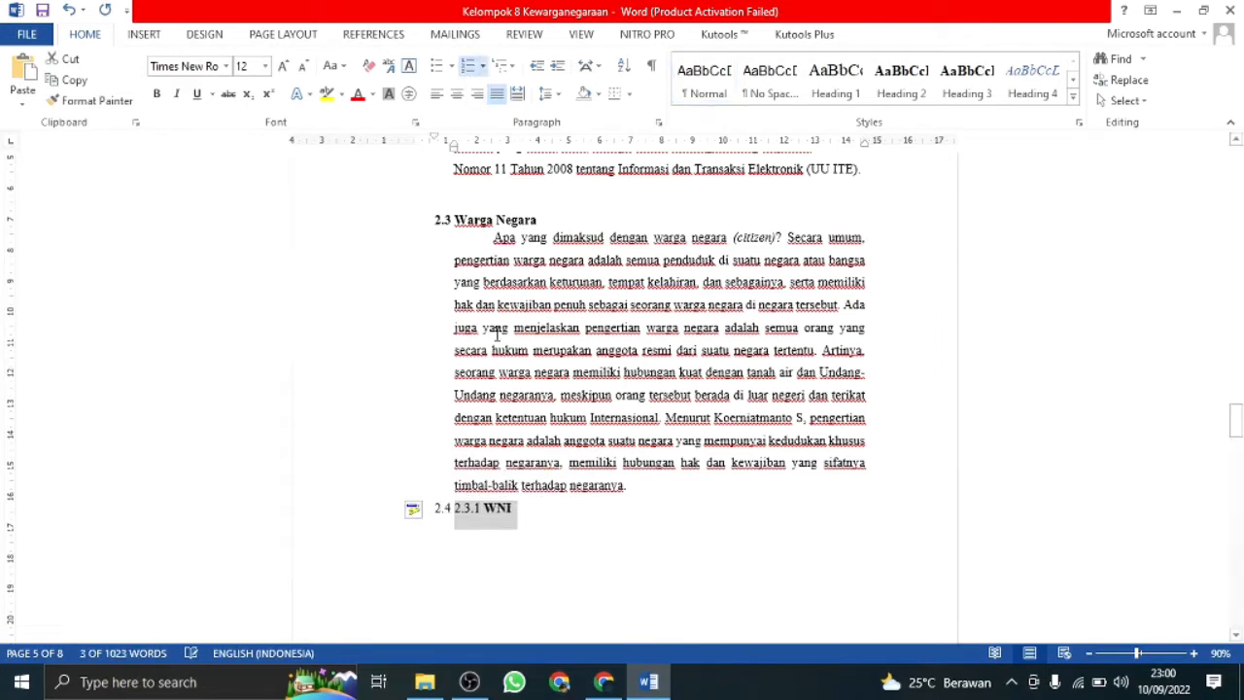
left_click(491, 515)
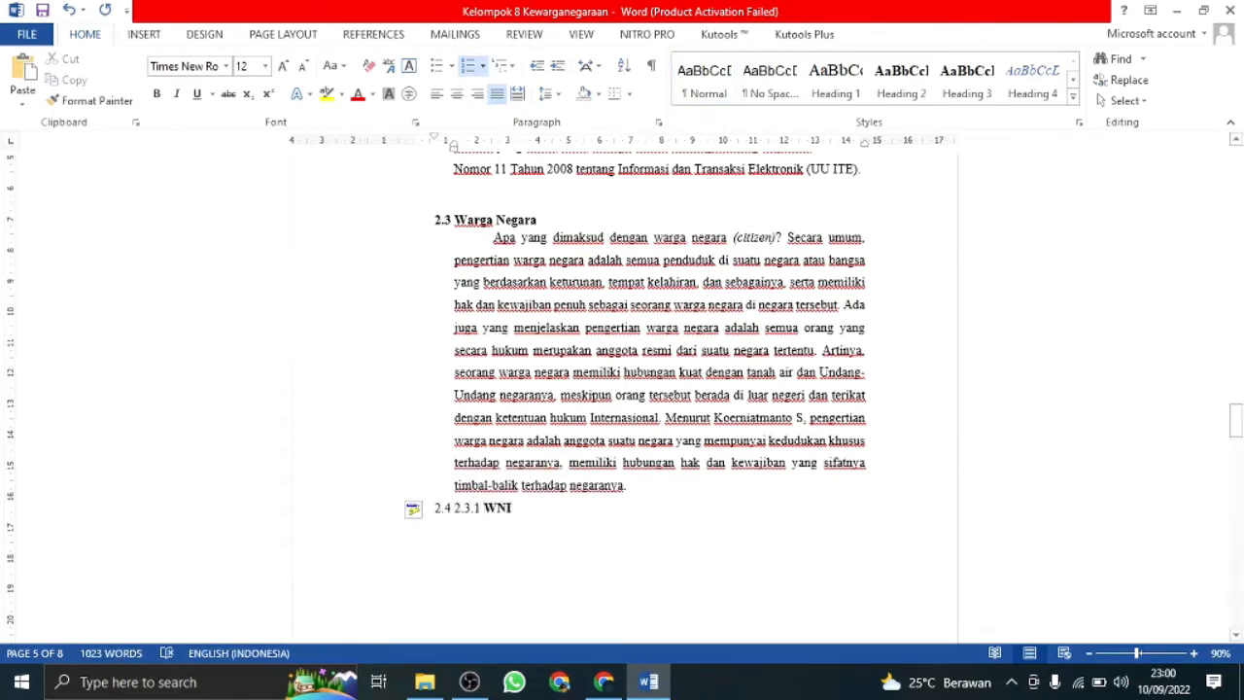
- Delete the typed 2.3.1 and the automatic number in front of WNI
key("BackSpace")
key("BackSpace")
key("BackSpace")
key("BackSpace")
key("BackSpace")
key("BackSpace")
key("BackSpace")
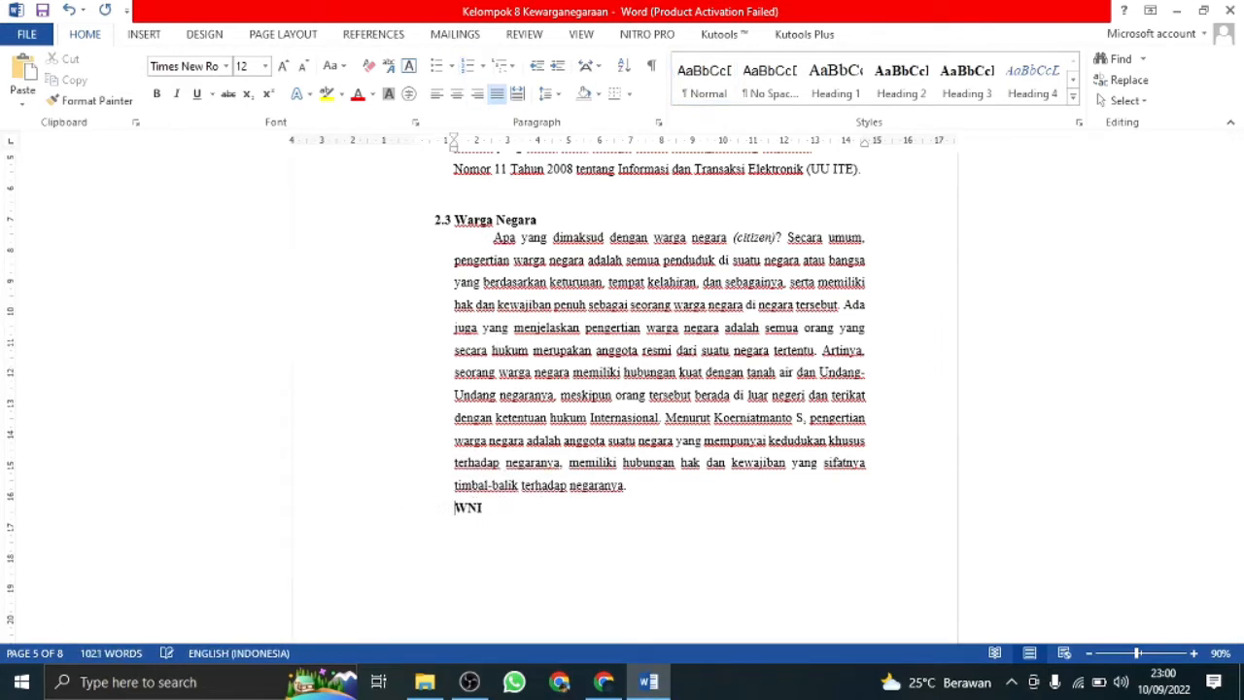
- Try to number the WNI line 2.3.1, remove that number and undo the last changes
type("2.3.1")
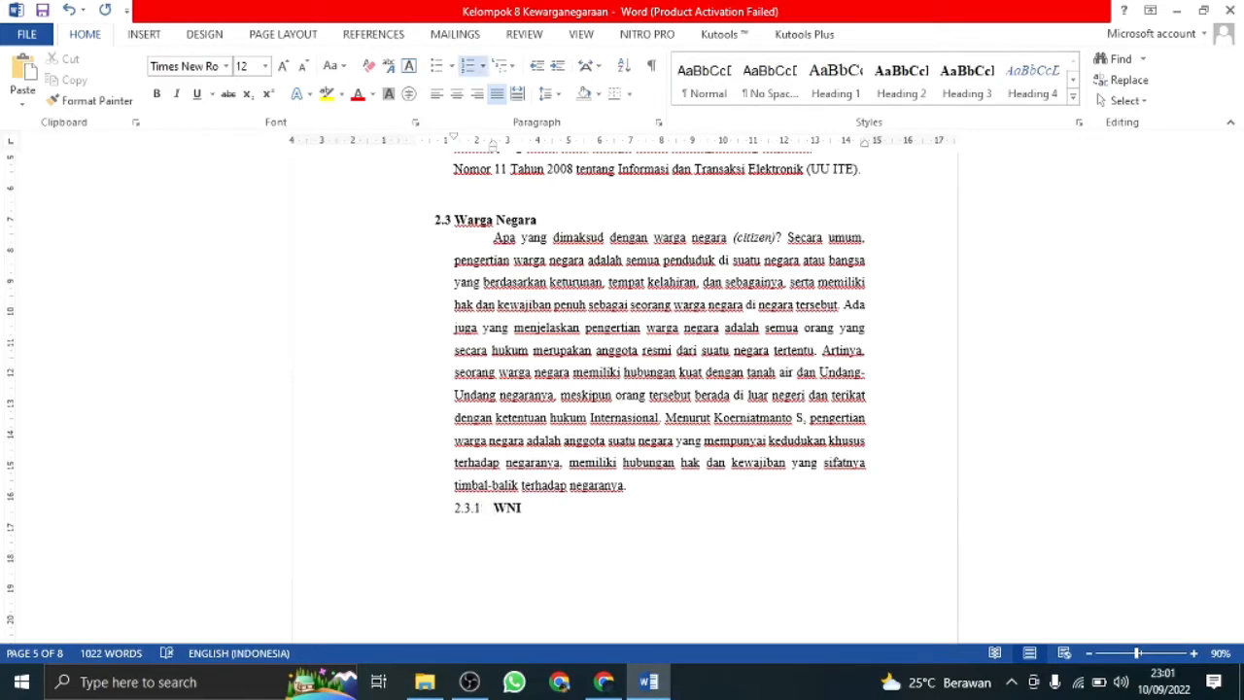
key("BackSpace")
key("BackSpace")
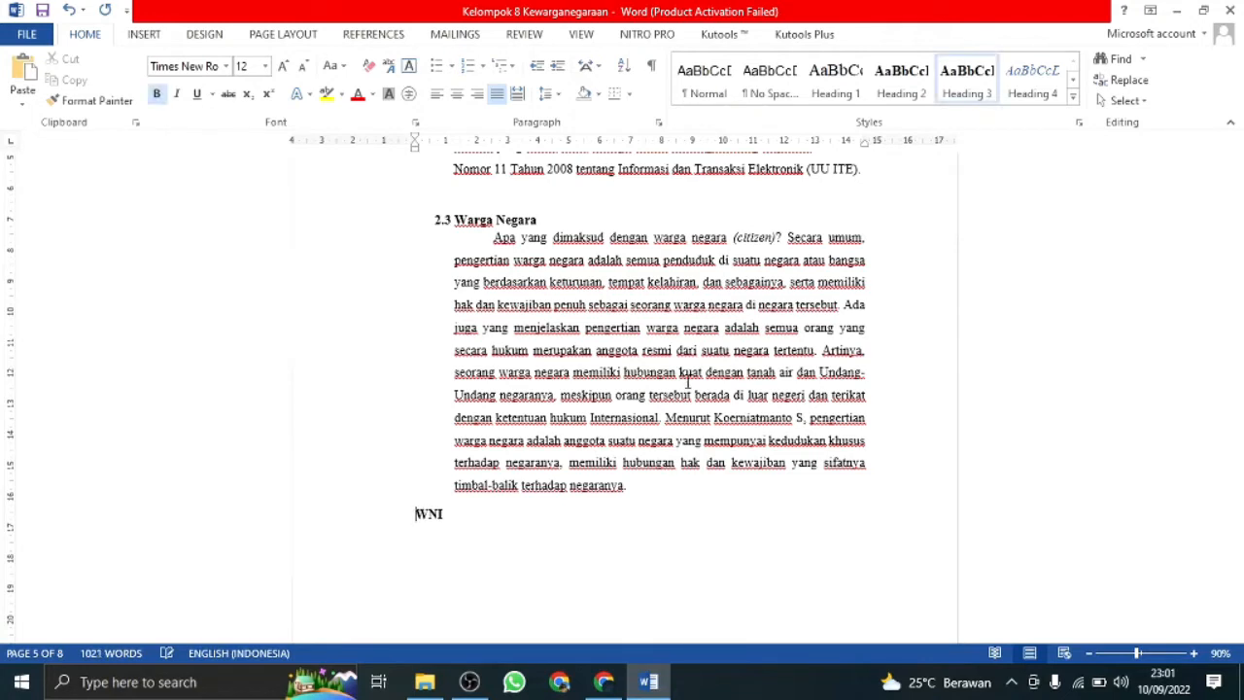
key("ctrl+z")
key("ctrl+z")
key("ctrl+z")
key("ctrl+z")
key("ctrl+z")
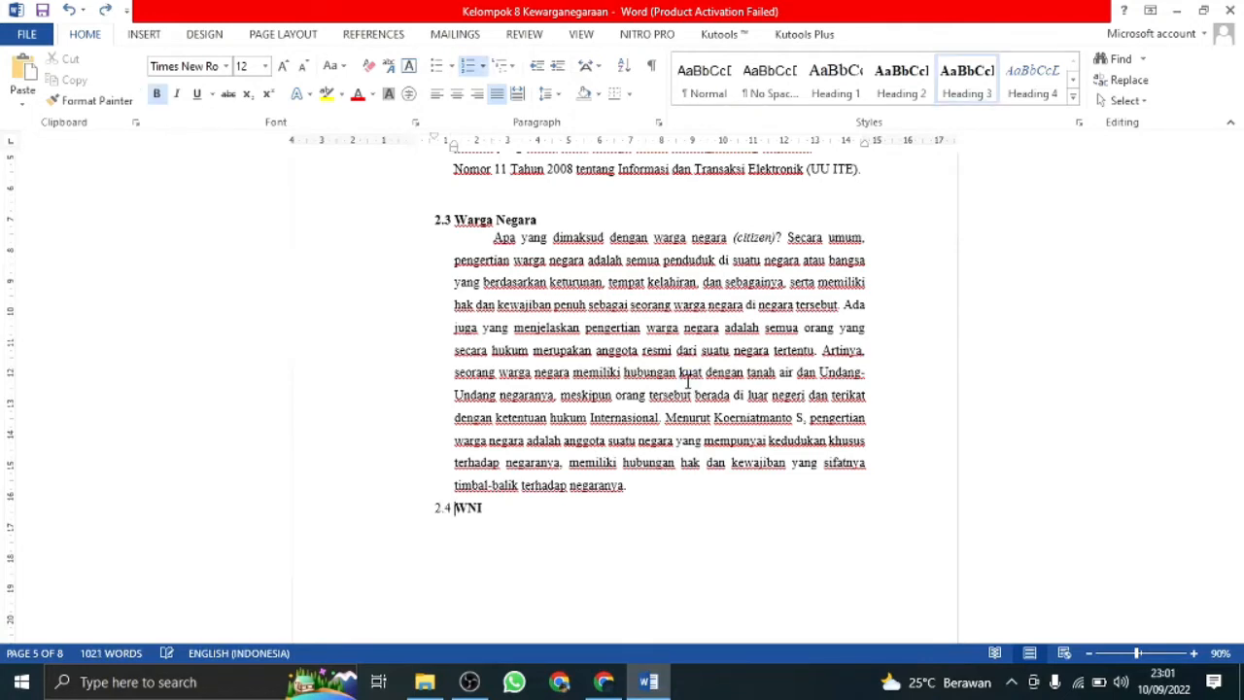
- Replace the automatic number in front of WNI with 2.3.1
key("BackSpace")
key("BackSpace")
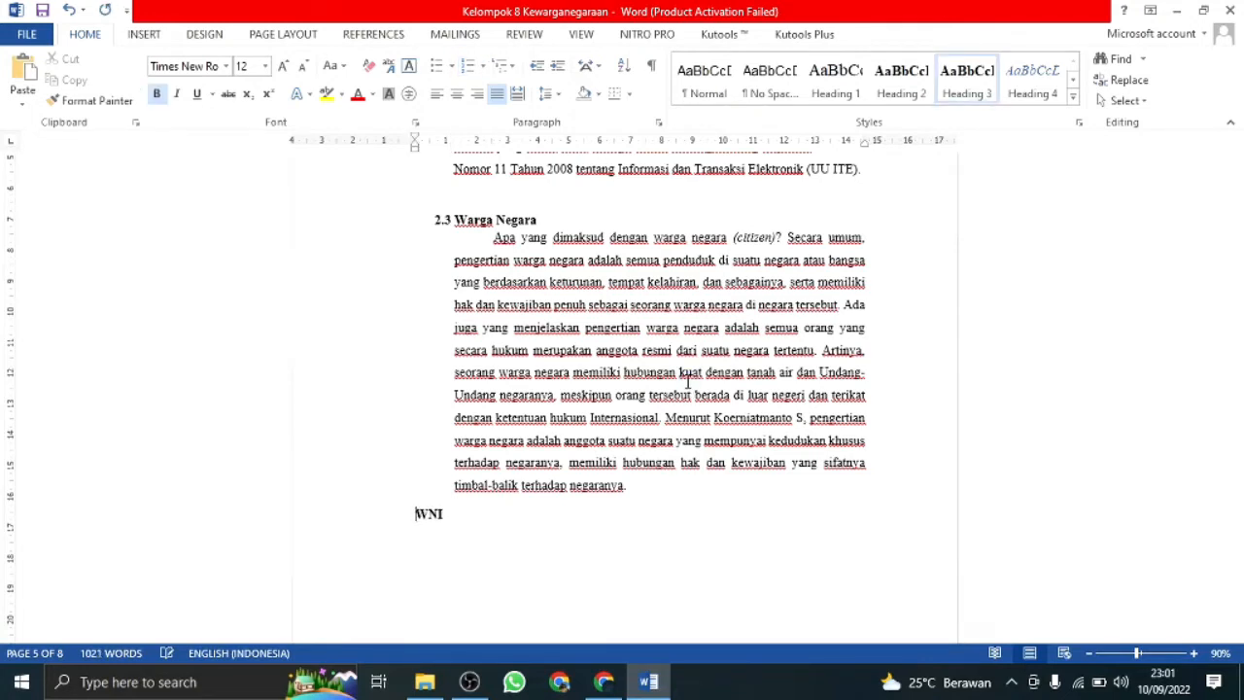
type("2.3.1")
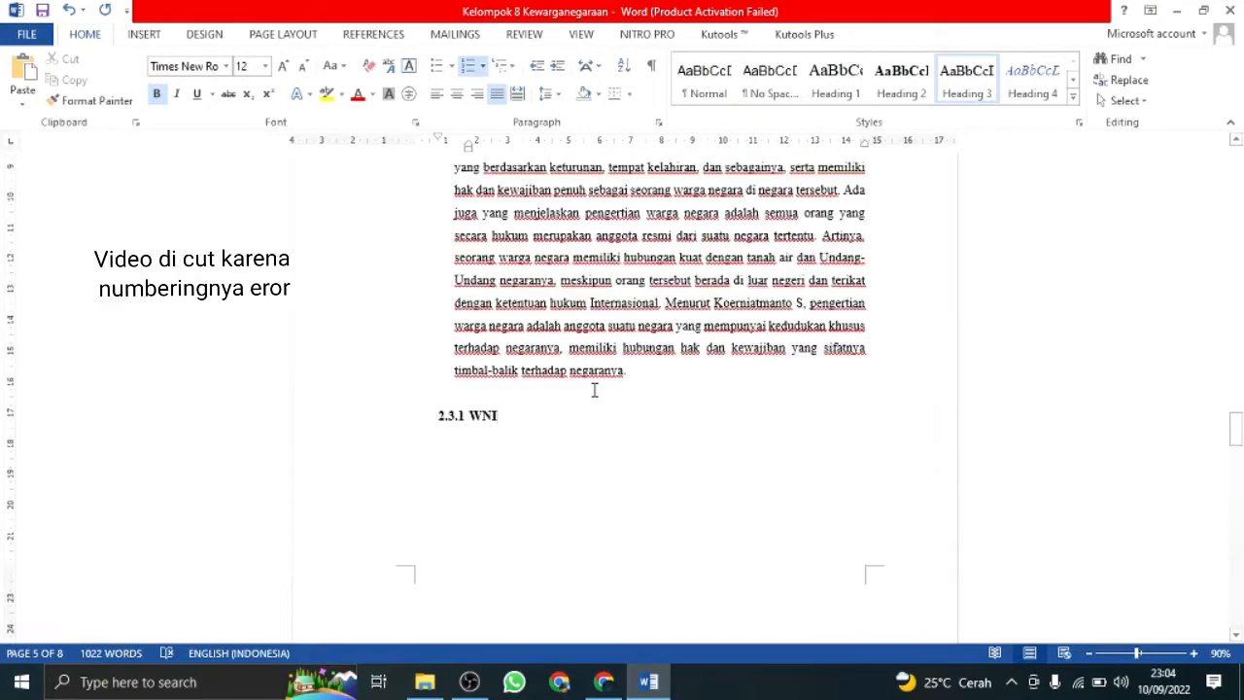
- Try bold in the Heading 3 style definition, turn it off again and accept the style
right_click(976, 93)
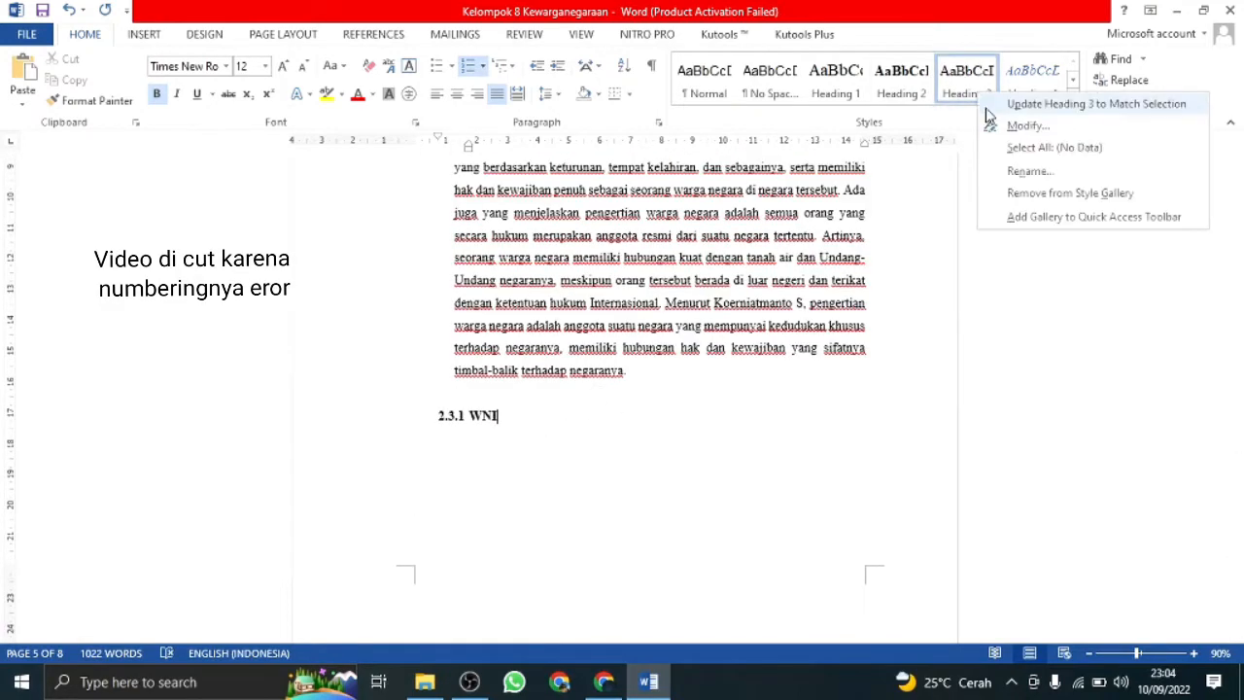
left_click(991, 127)
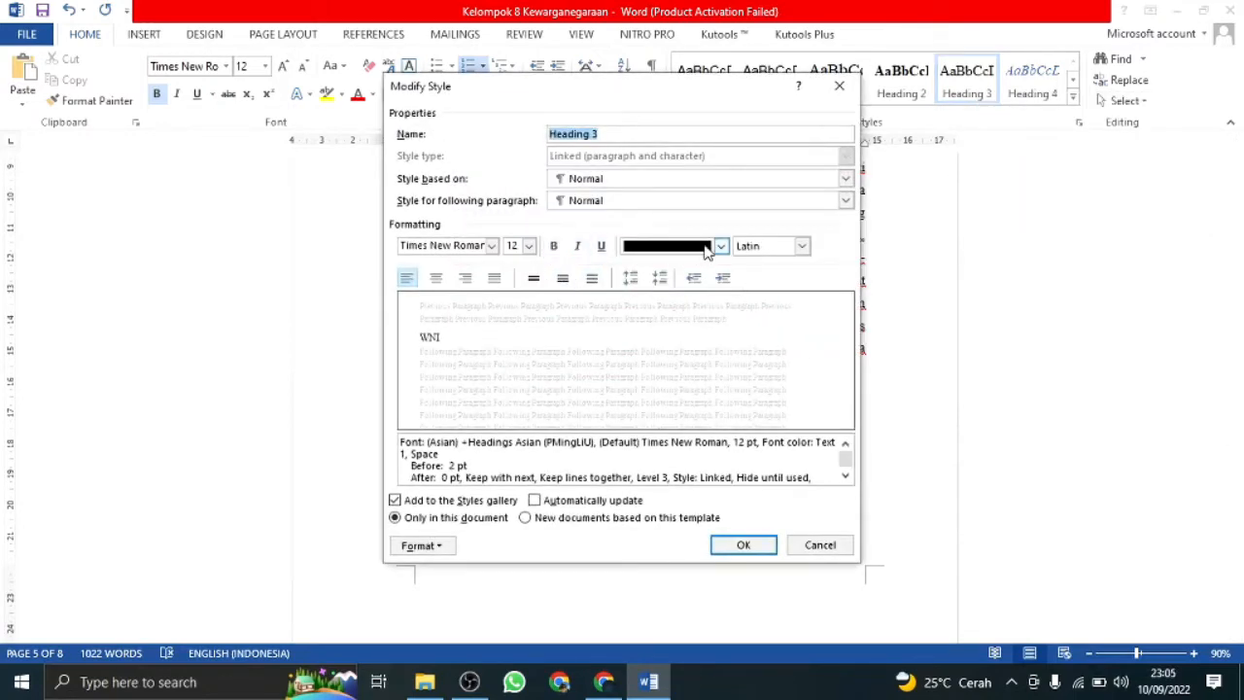
left_click(551, 247)
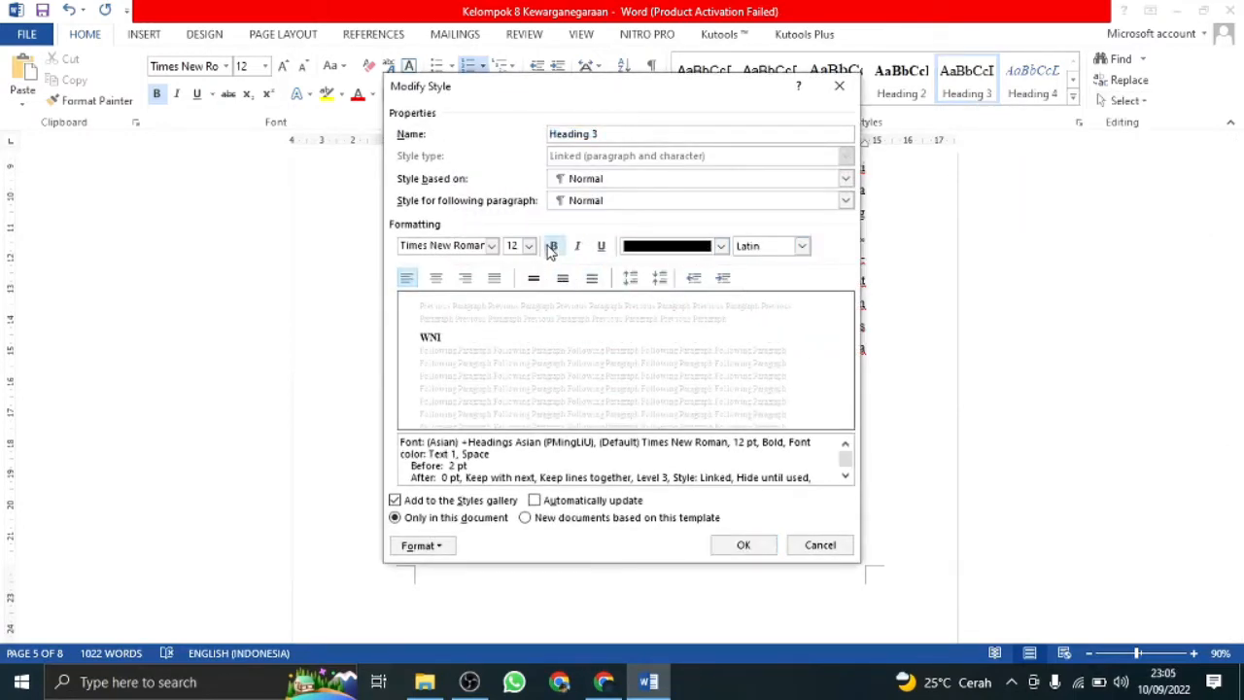
left_click(552, 246)
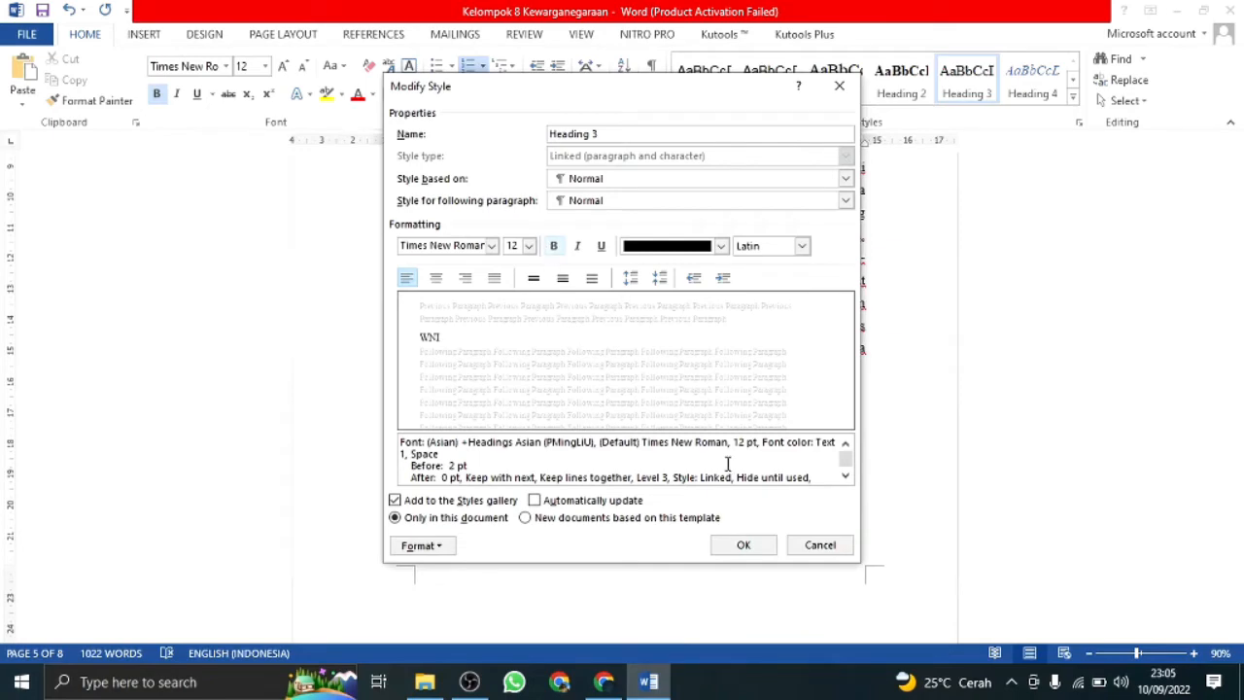
left_click(762, 546)
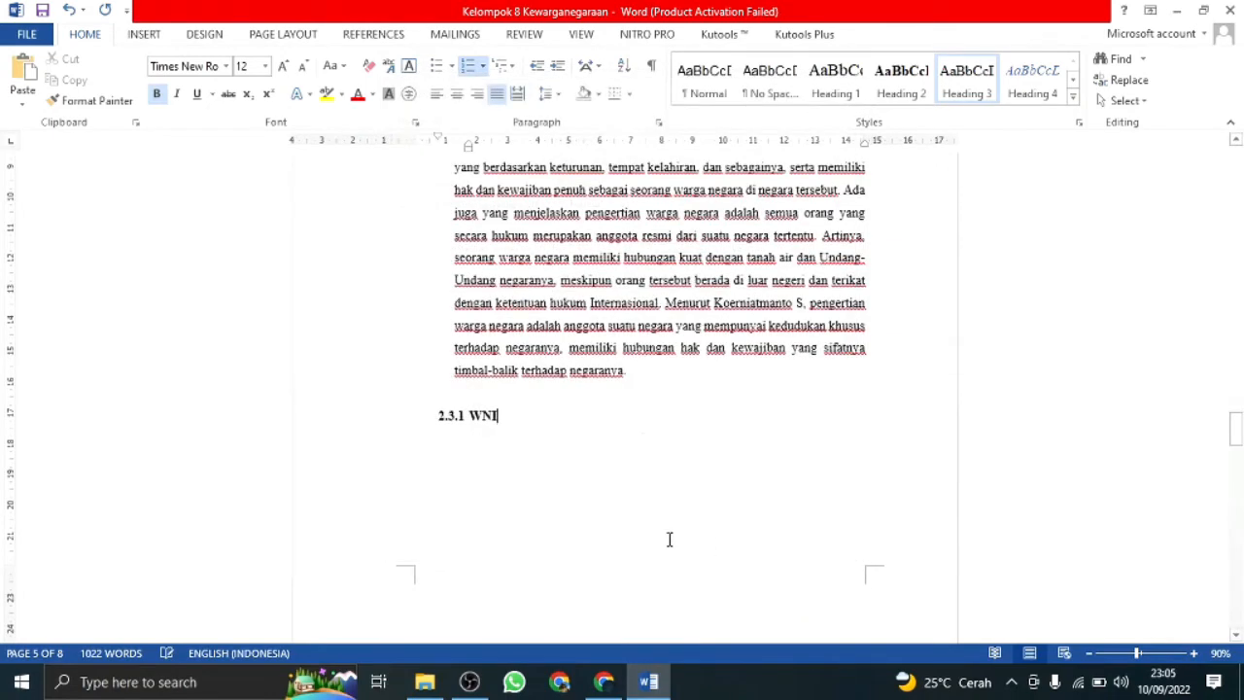
- Continue the automatic numbering below 2.3.1 WNI with two sample subheadings, Saad and Dsf
left_click(451, 417)
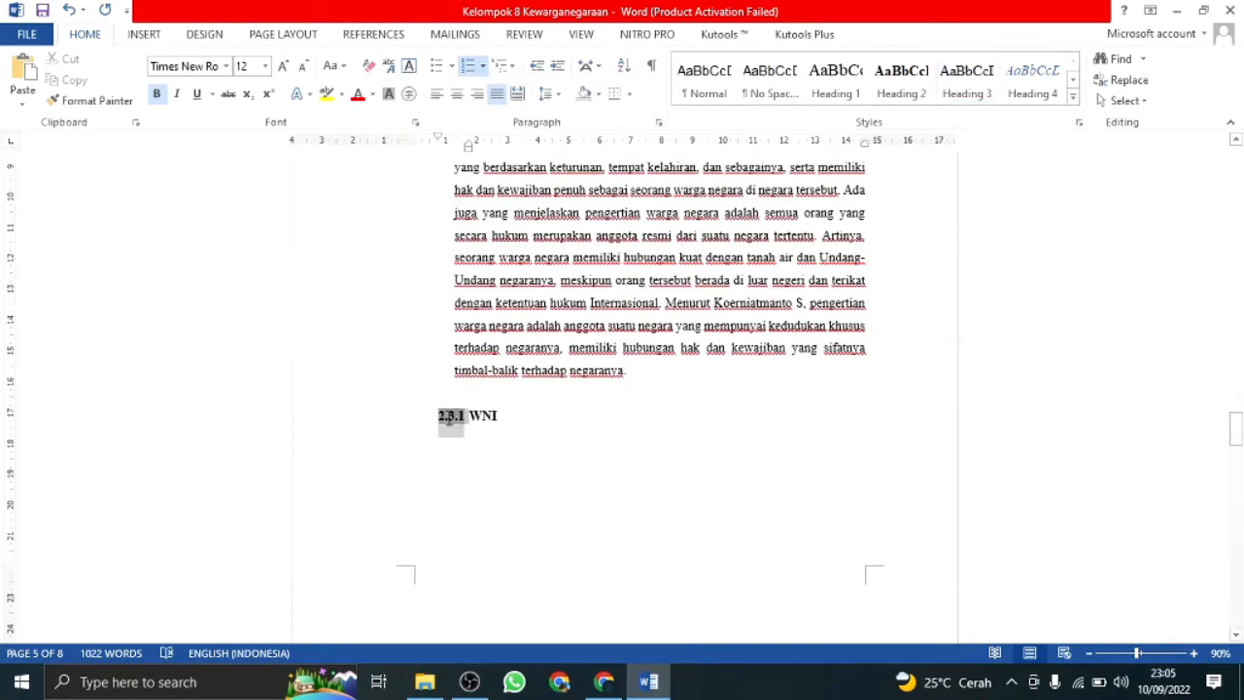
left_click(498, 416)
scroll(496, 416, "up", 3)
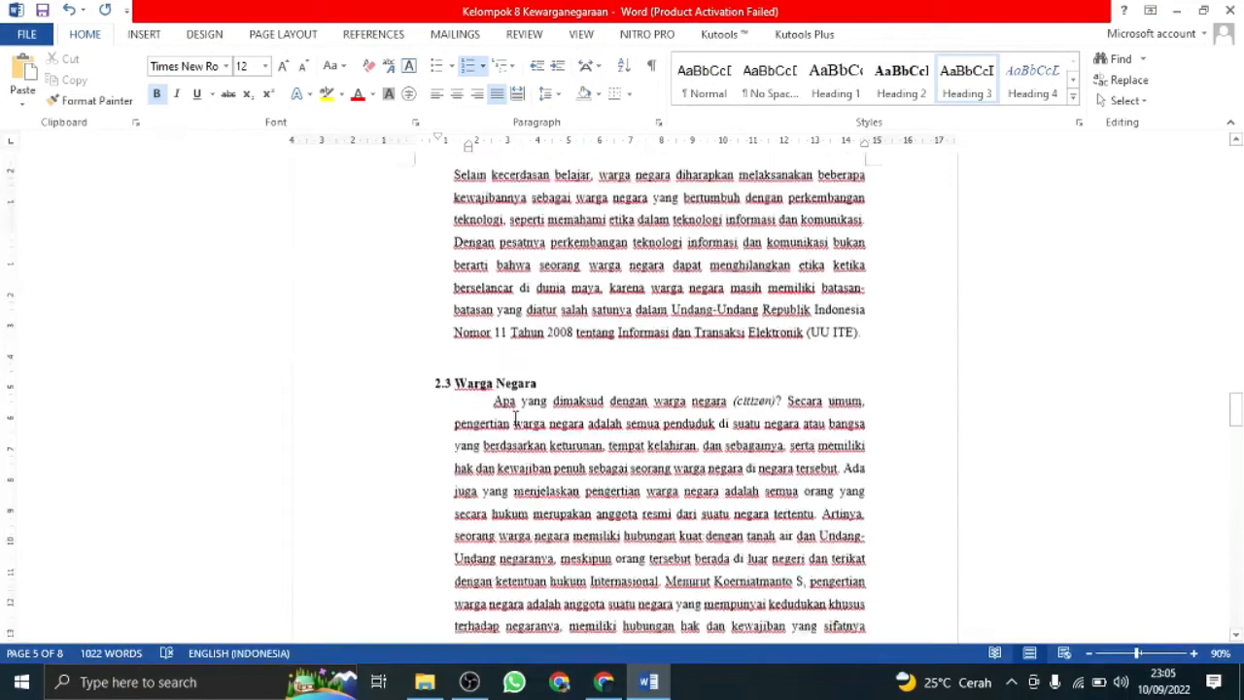
scroll(495, 415, "down", 2)
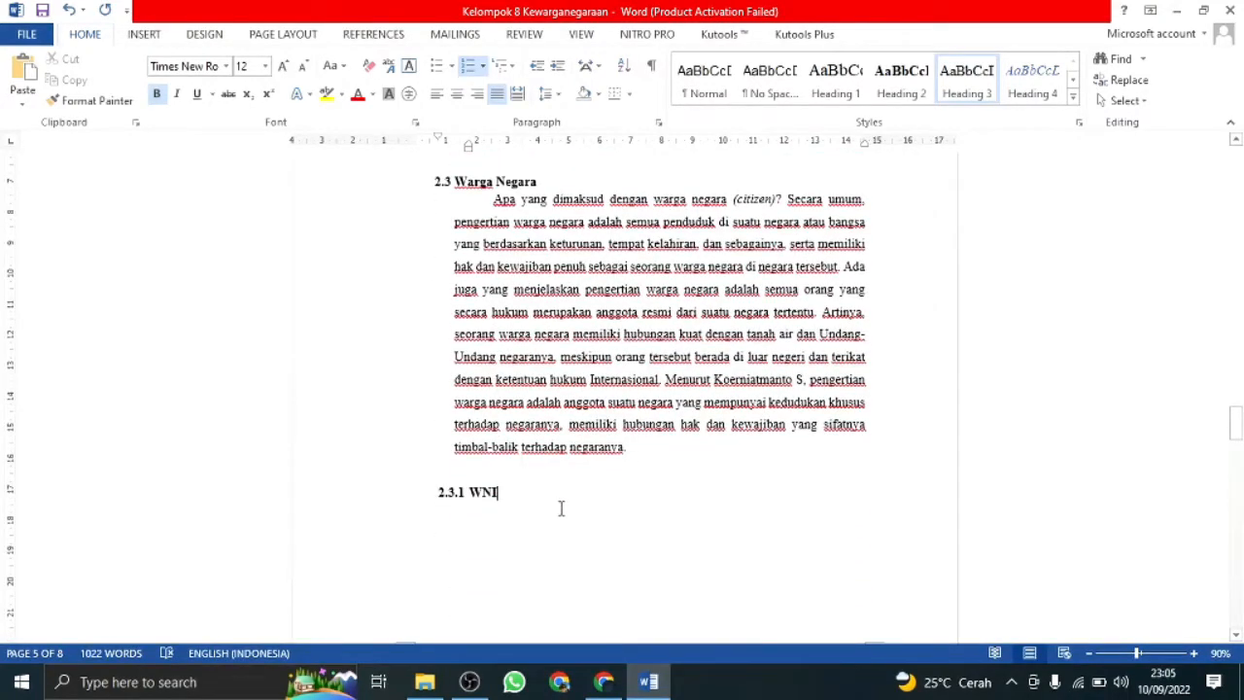
key("Return")
type("saad")
key("Return")
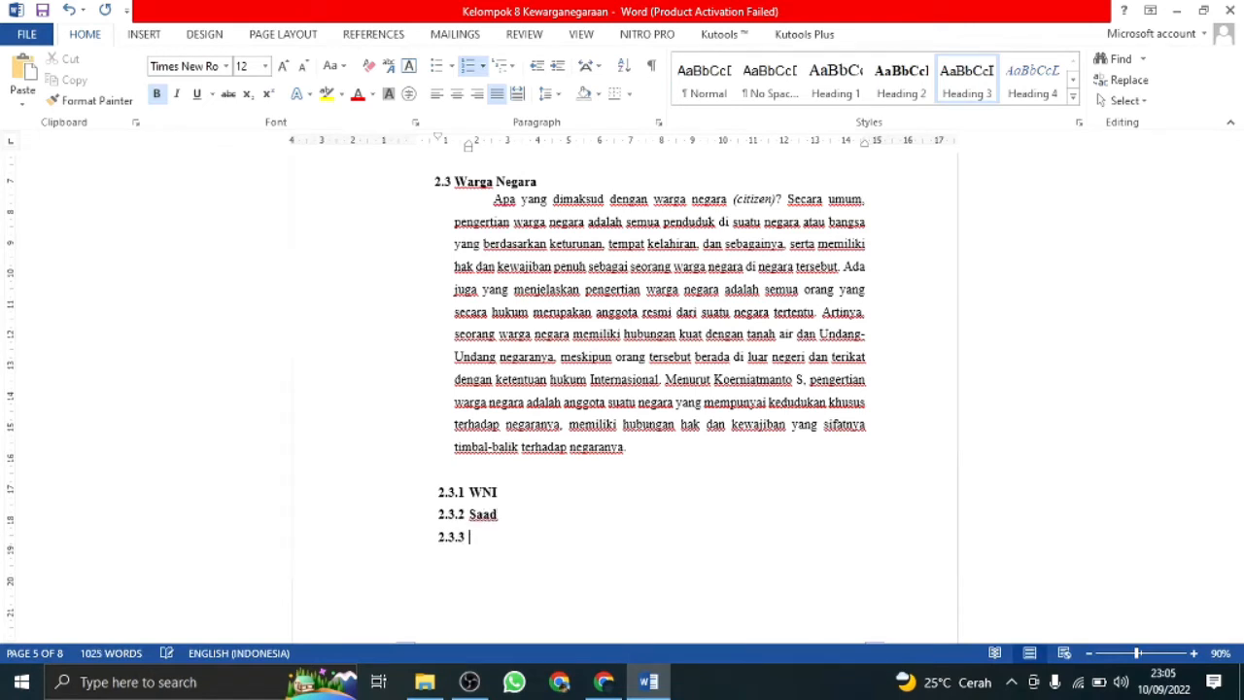
type("dsf")
key("Return")
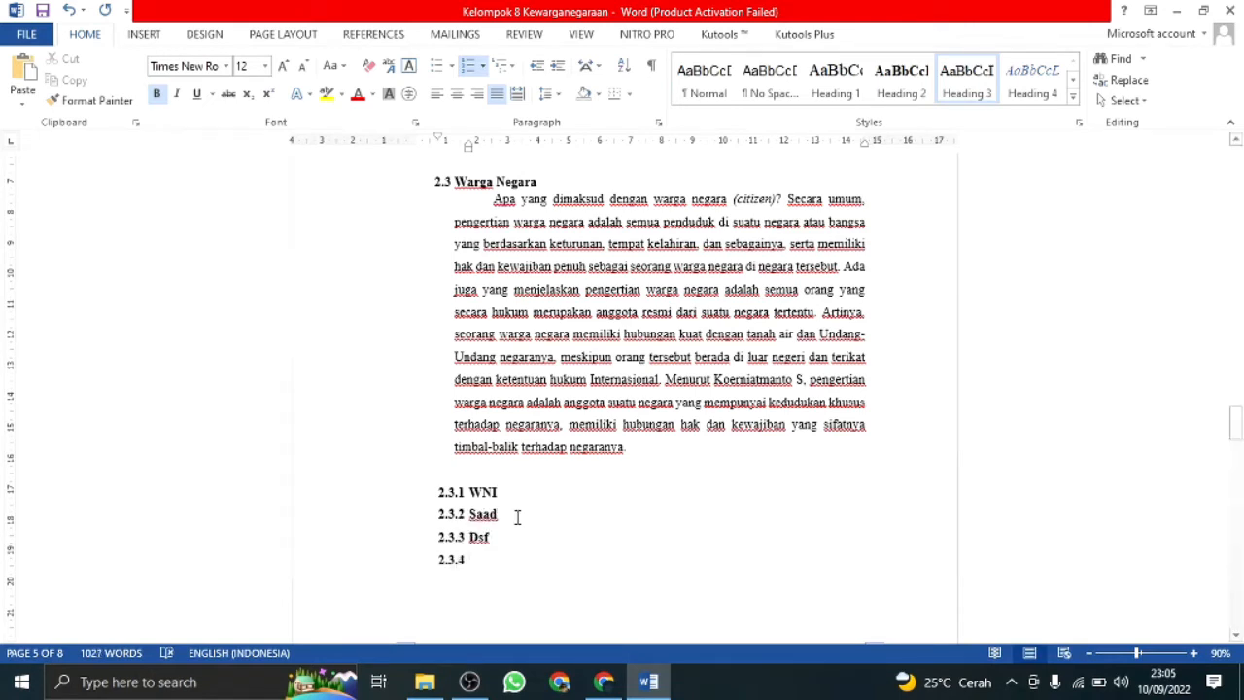
- Apply Heading 3 to Saad, renumber it as 2.3.2 and align its indent with the WNI line
left_click(959, 86)
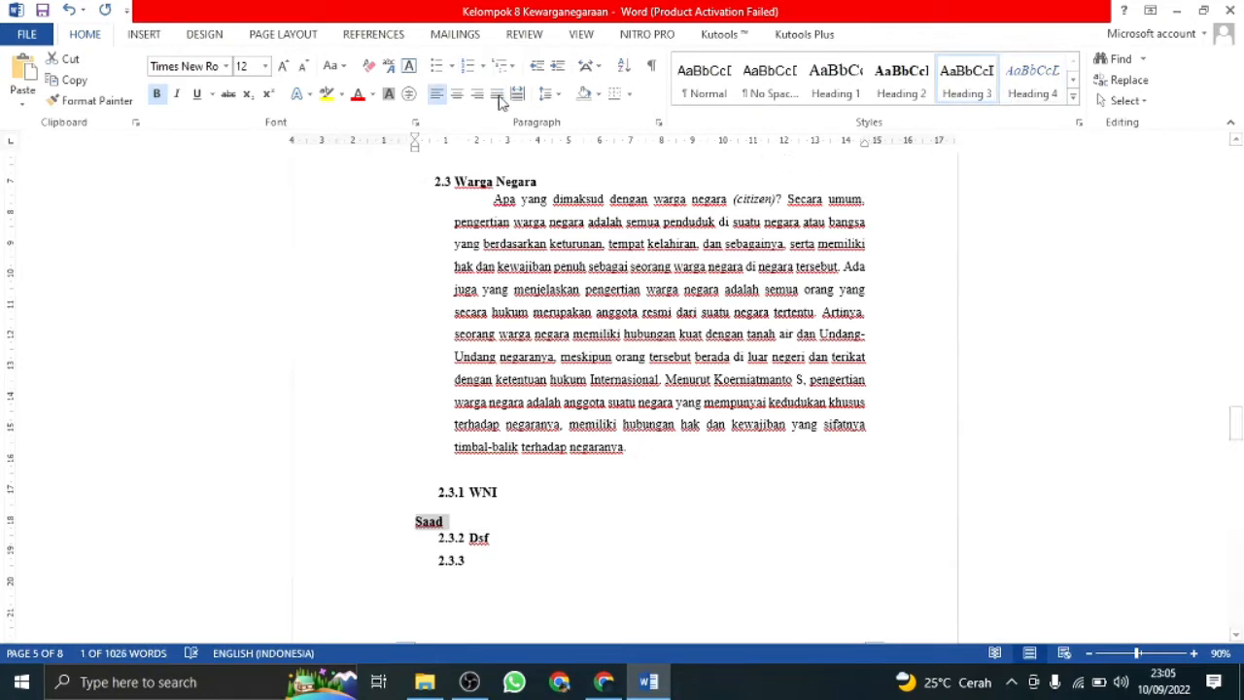
left_click(468, 65)
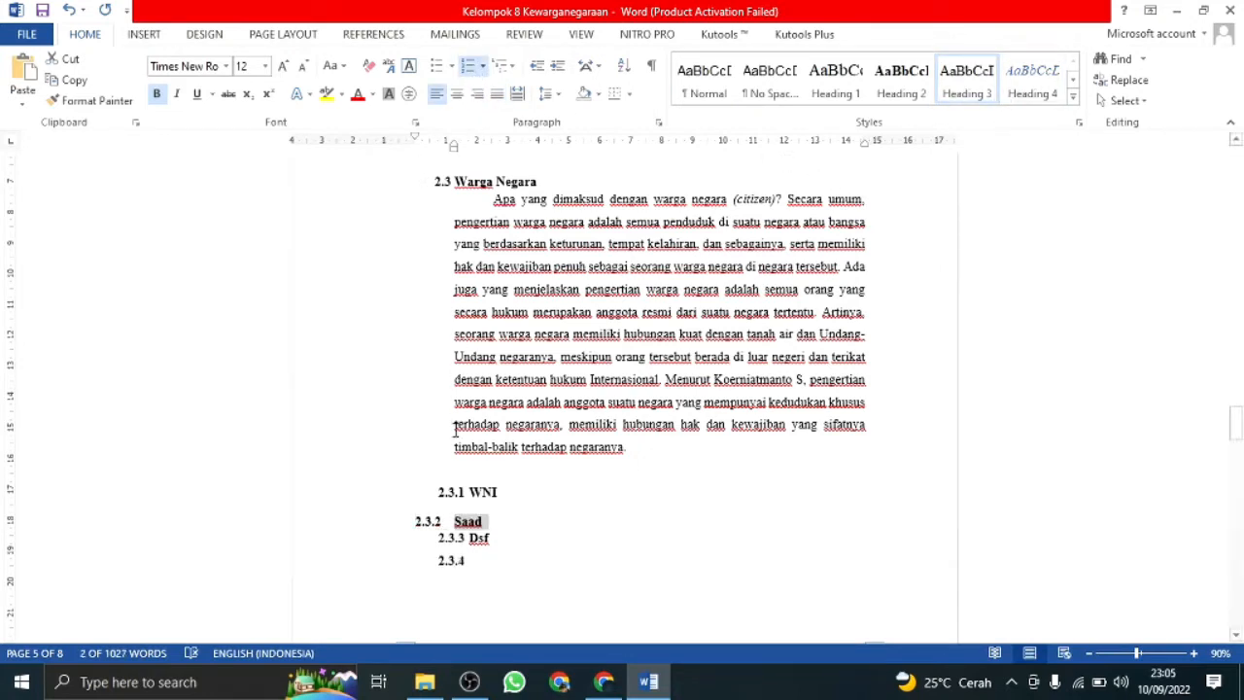
left_click(380, 526)
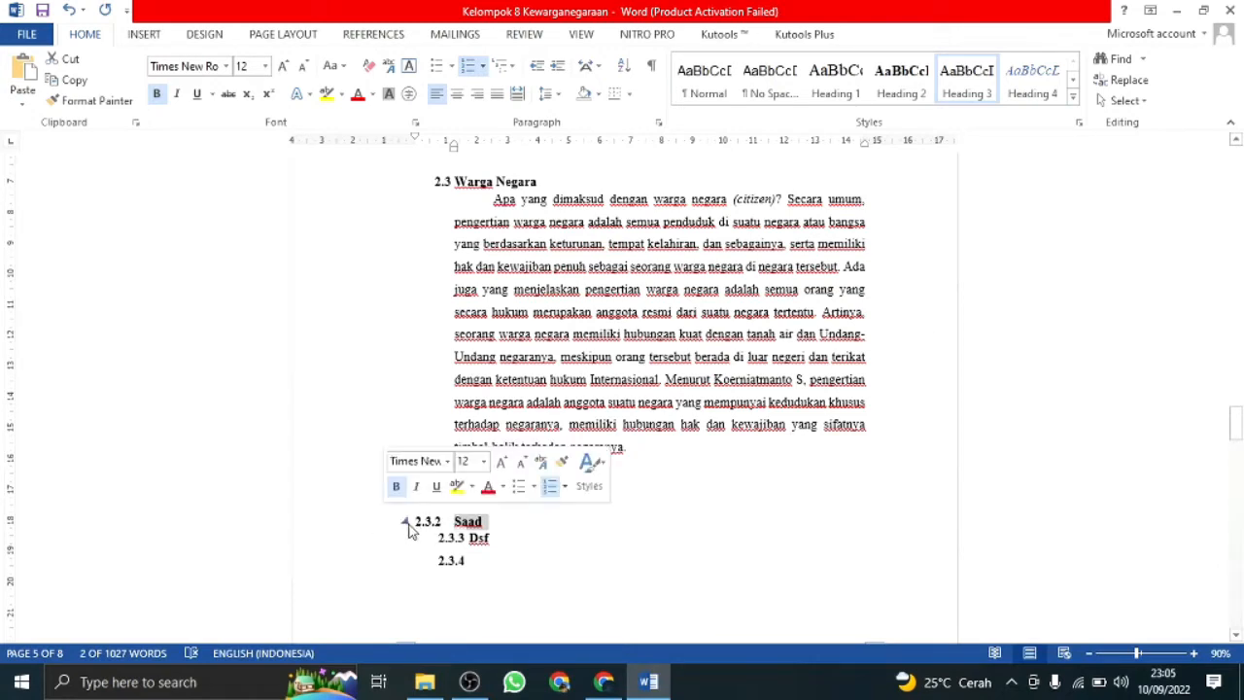
left_click(427, 525)
mouse_move(415, 137)
left_mouse_down()
mouse_move(471, 153)
mouse_move(471, 165)
left_mouse_up()
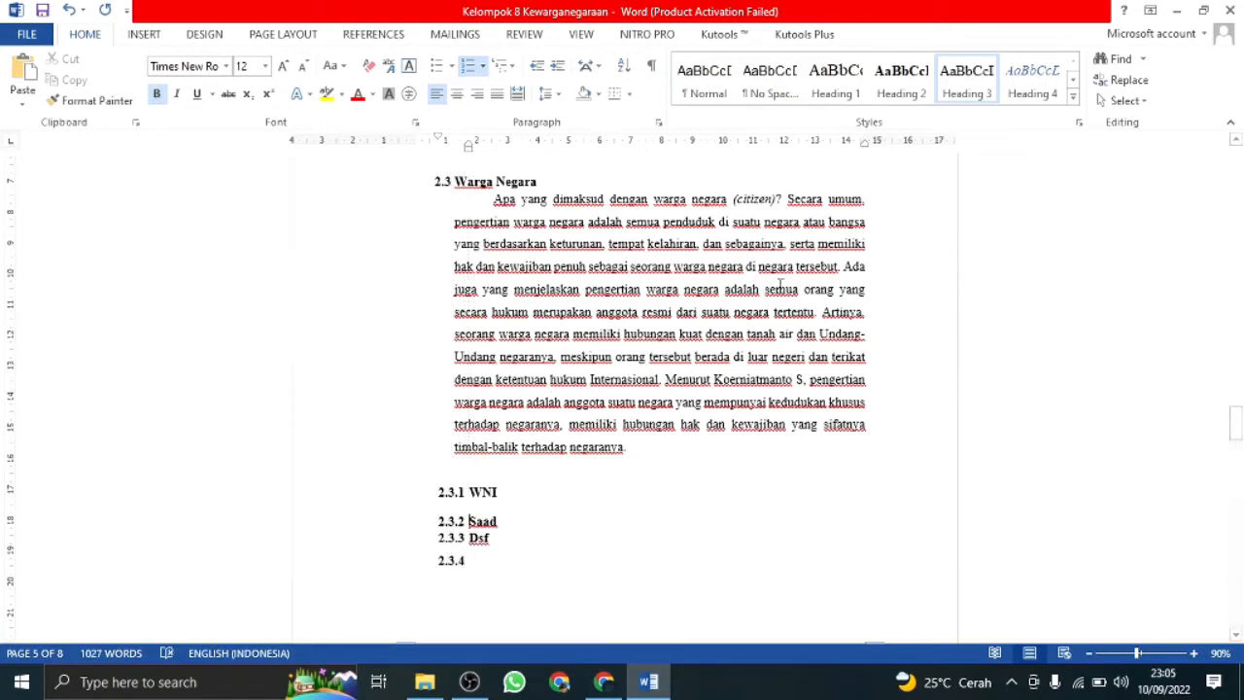
- Apply Heading 3 to Dsf, renumber it as 2.3.3 and match its indent to the subheadings above
left_click_drag(490, 540, 458, 542)
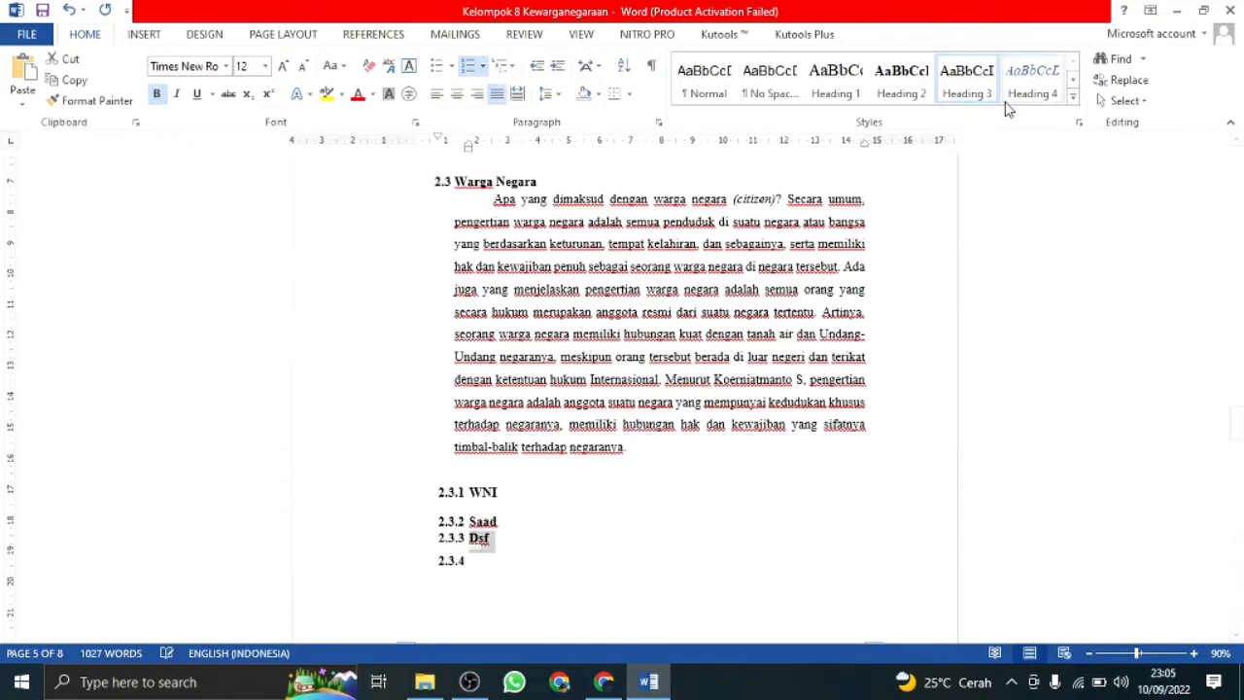
left_click(973, 85)
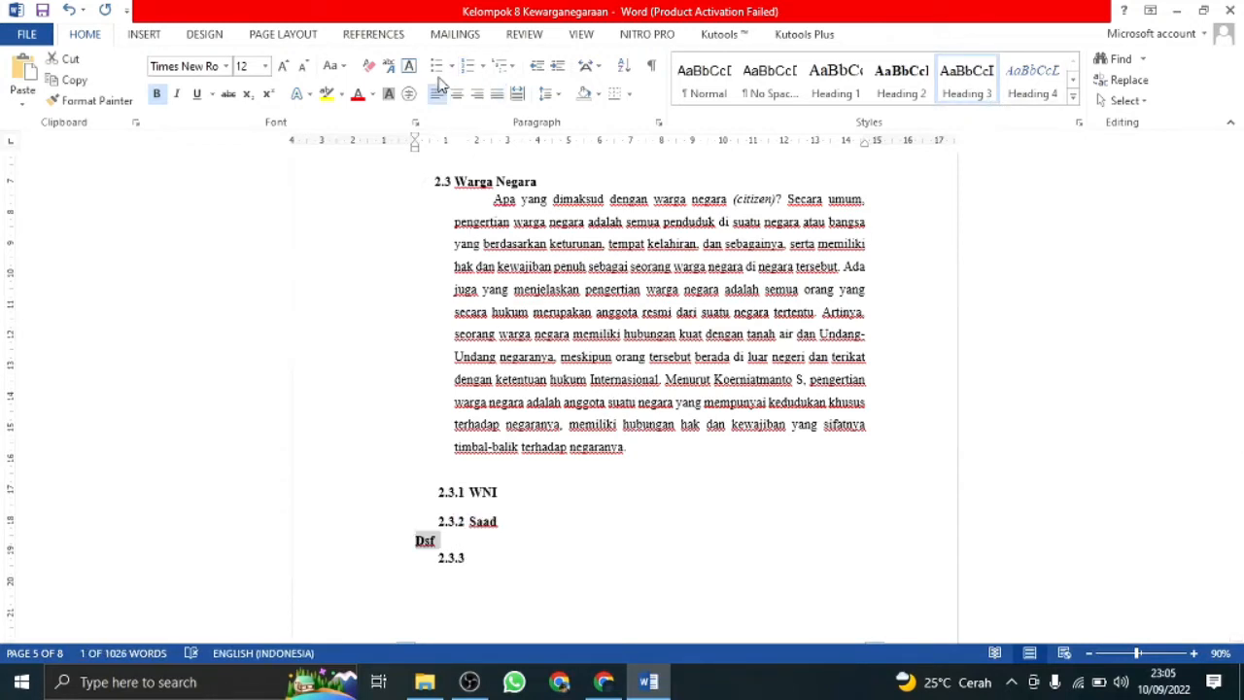
left_click(467, 65)
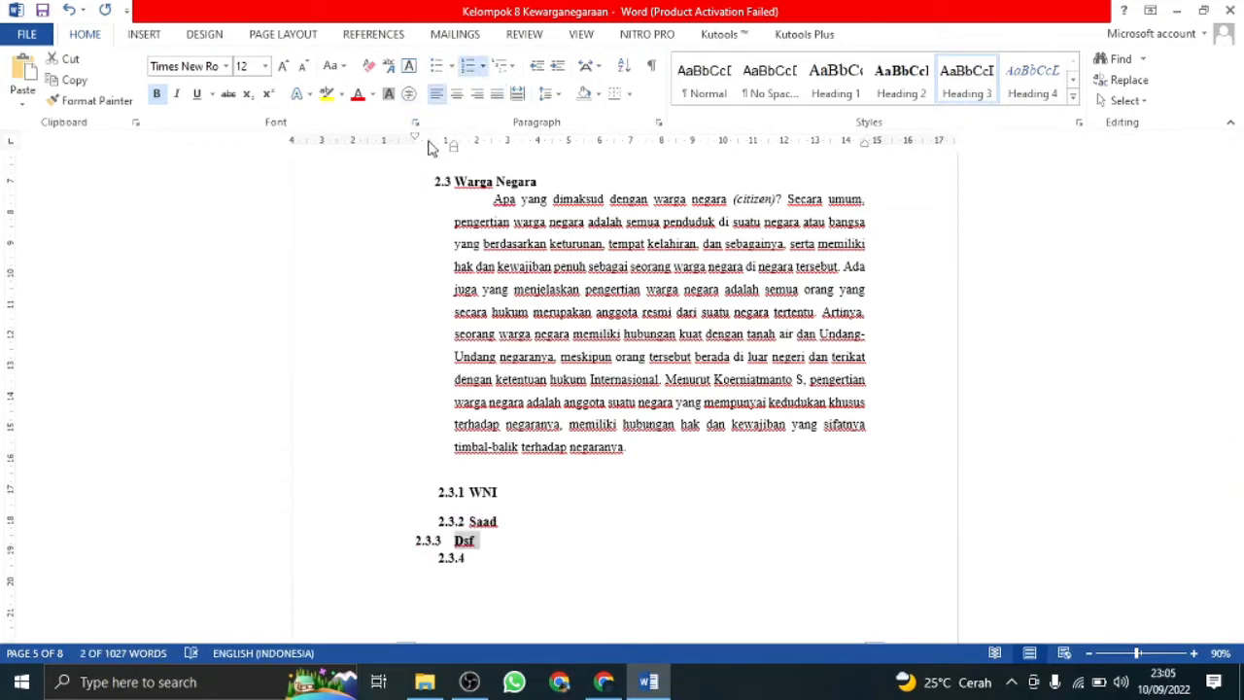
left_click_drag(412, 144, 472, 151)
- Delete the empty lines above the BAB III title so it starts at the top of its page
scroll(666, 297, "down", 6)
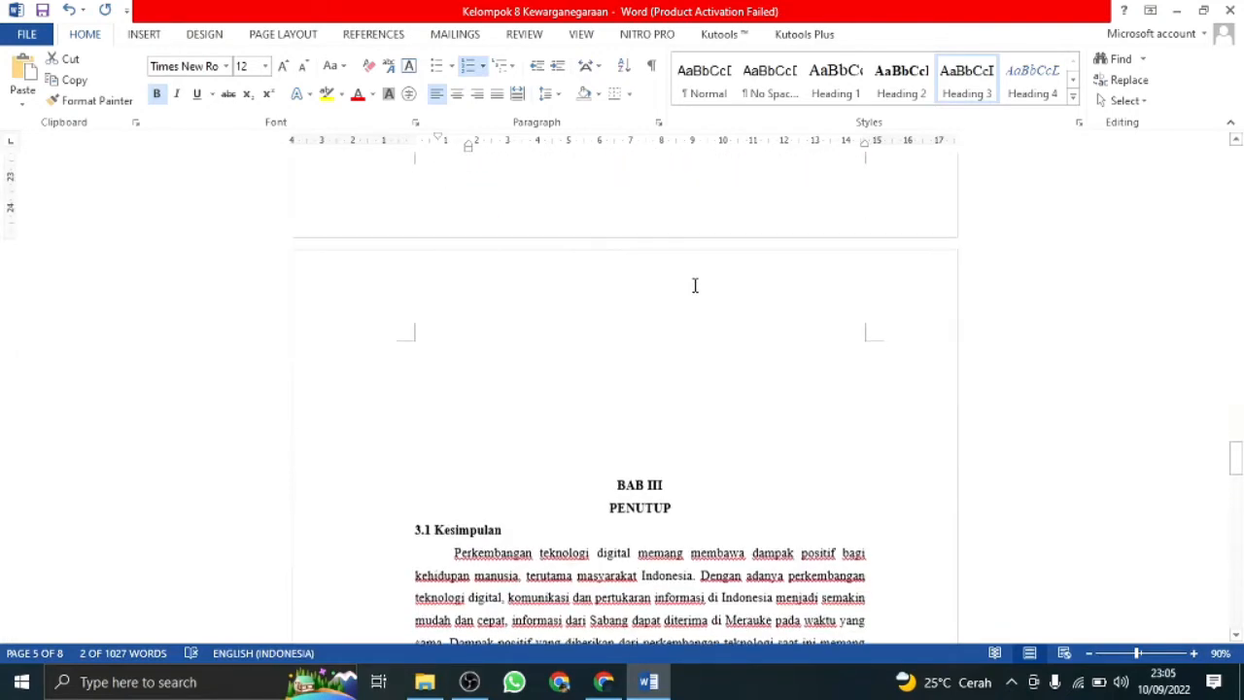
scroll(694, 291, "down", 3)
left_click(663, 278)
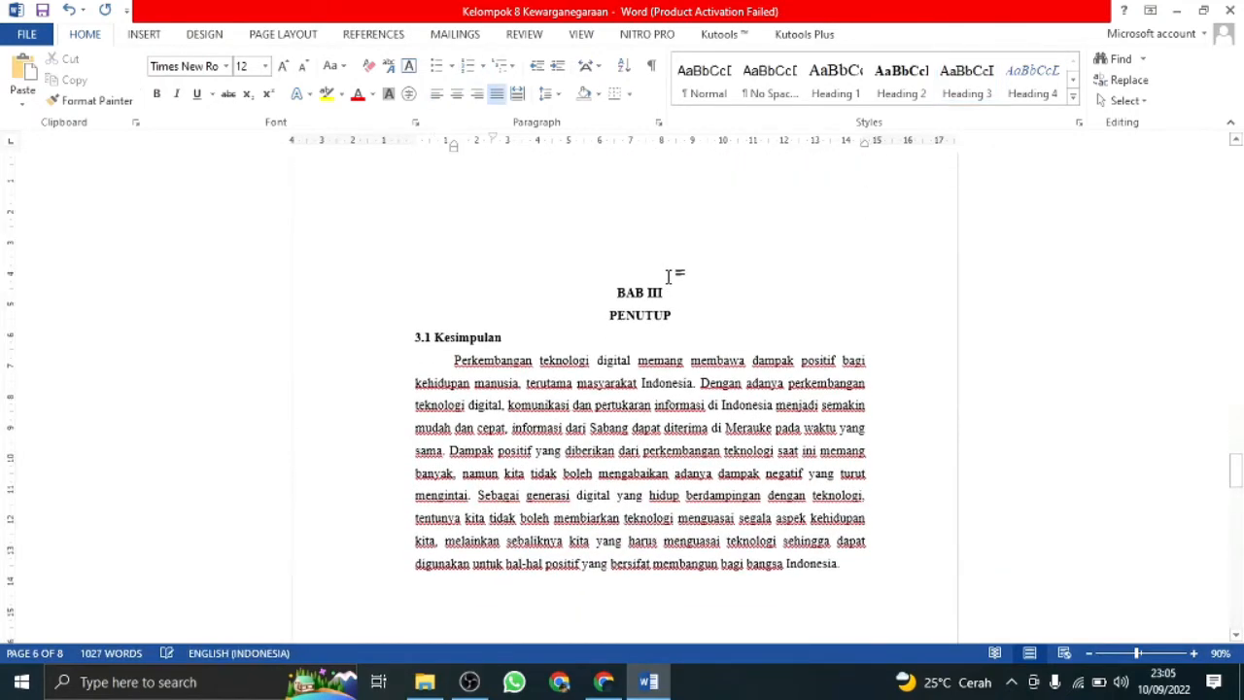
key("BackSpace")
key("BackSpace")
key("BackSpace")
key("BackSpace")
key("BackSpace")
key("BackSpace")
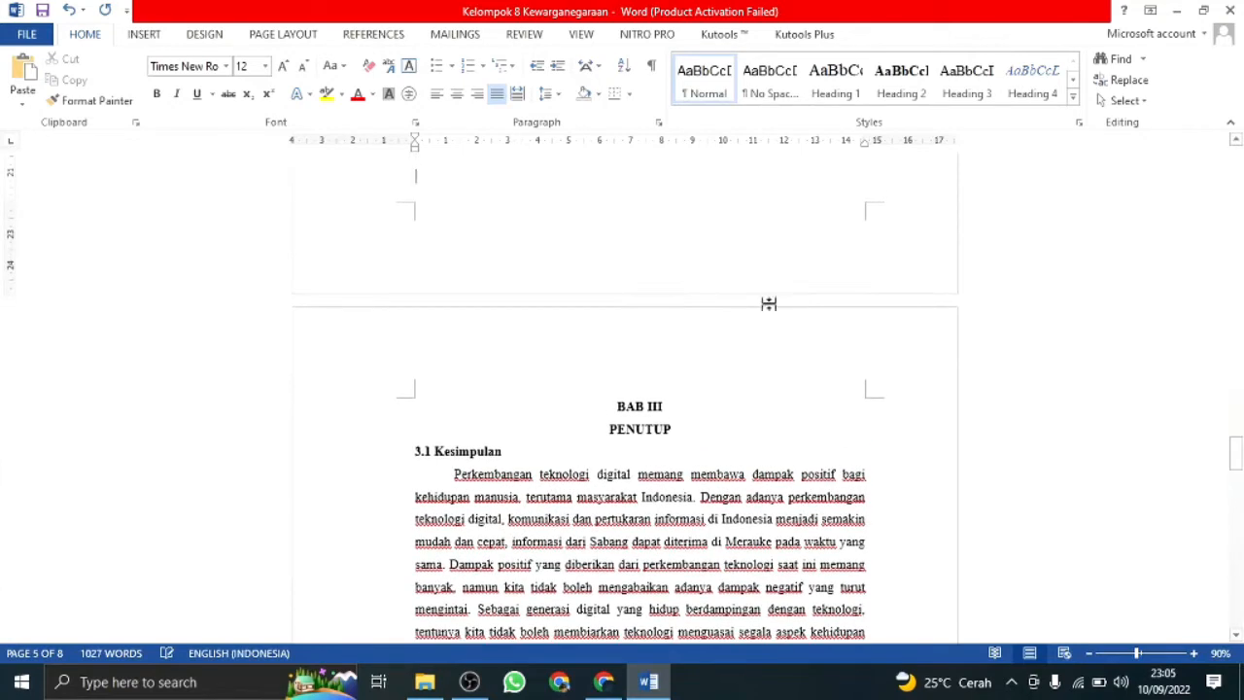
- Apply Heading 1 to the BAB III and PENUTUP title lines and make them bold
left_click_drag(690, 430, 614, 403)
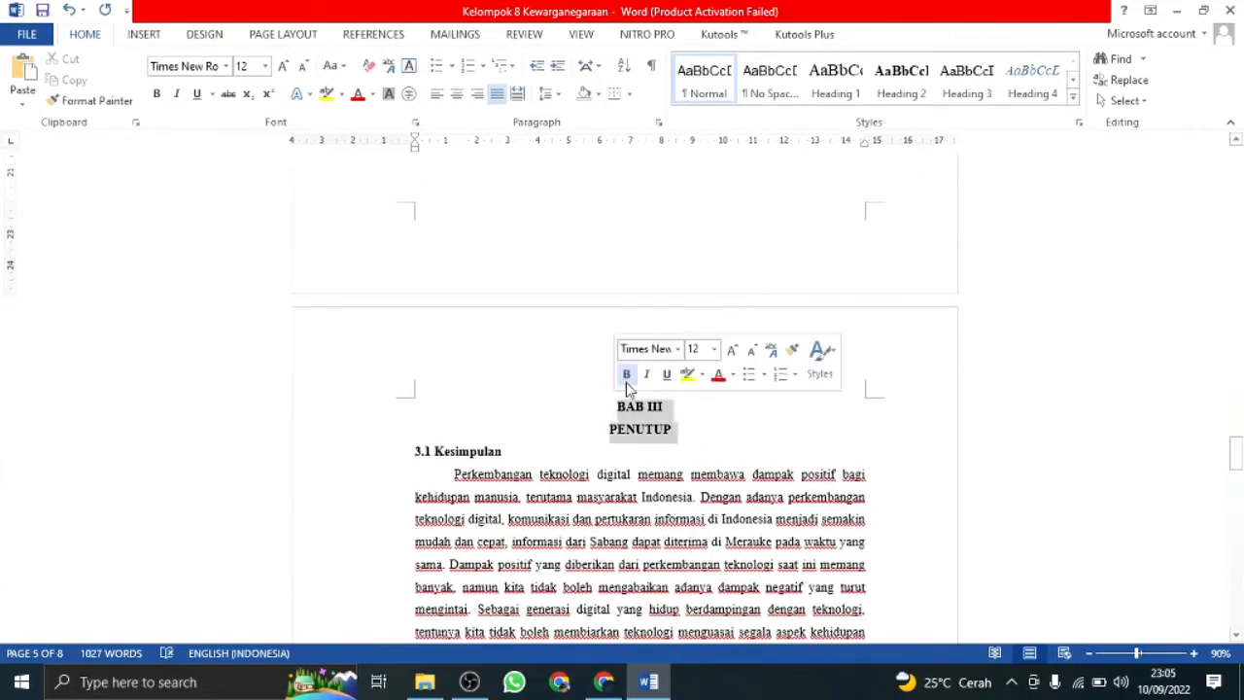
left_click(833, 83)
left_click(830, 83)
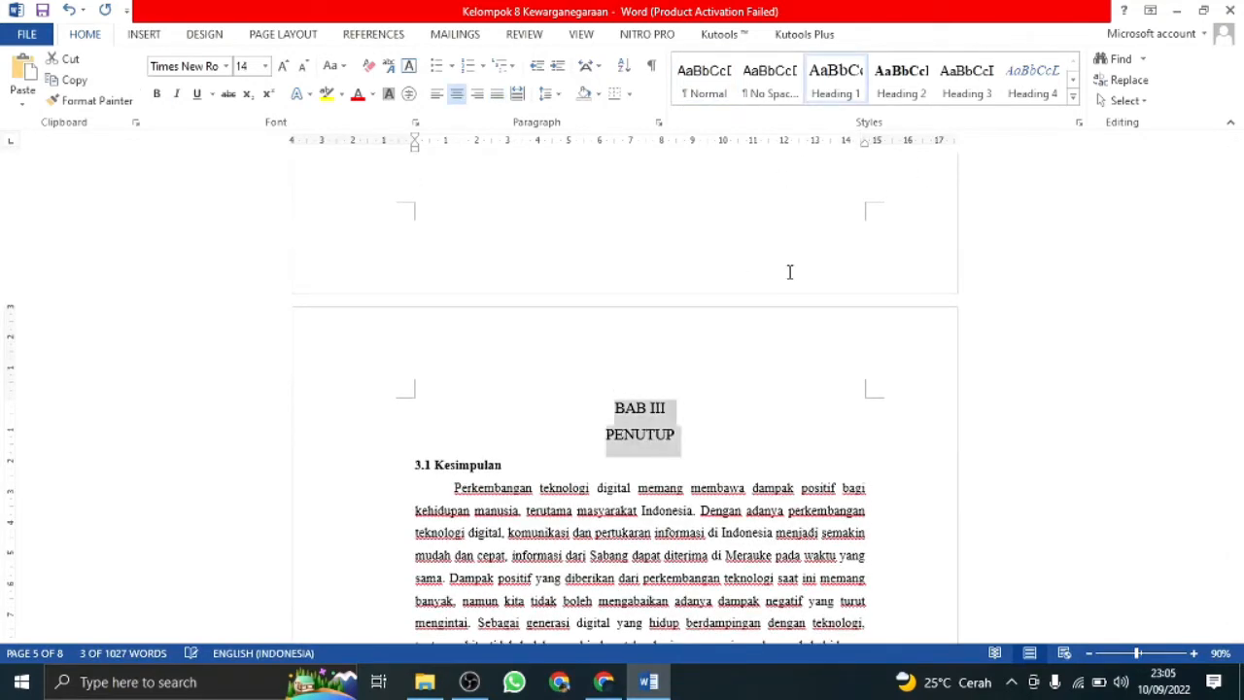
key("ctrl+b")
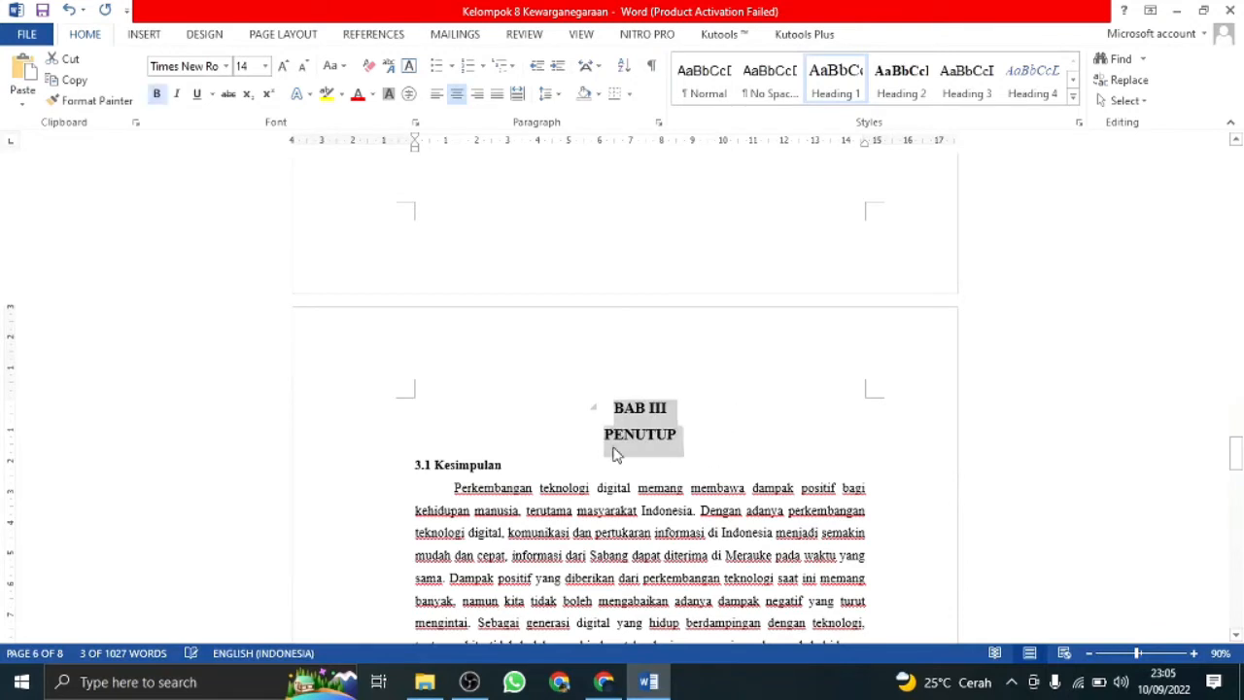
- Join BAB III and PENUTUP into one heading, with a line break keeping PENUTUP on the second line
left_click(611, 437)
key("BackSpace")
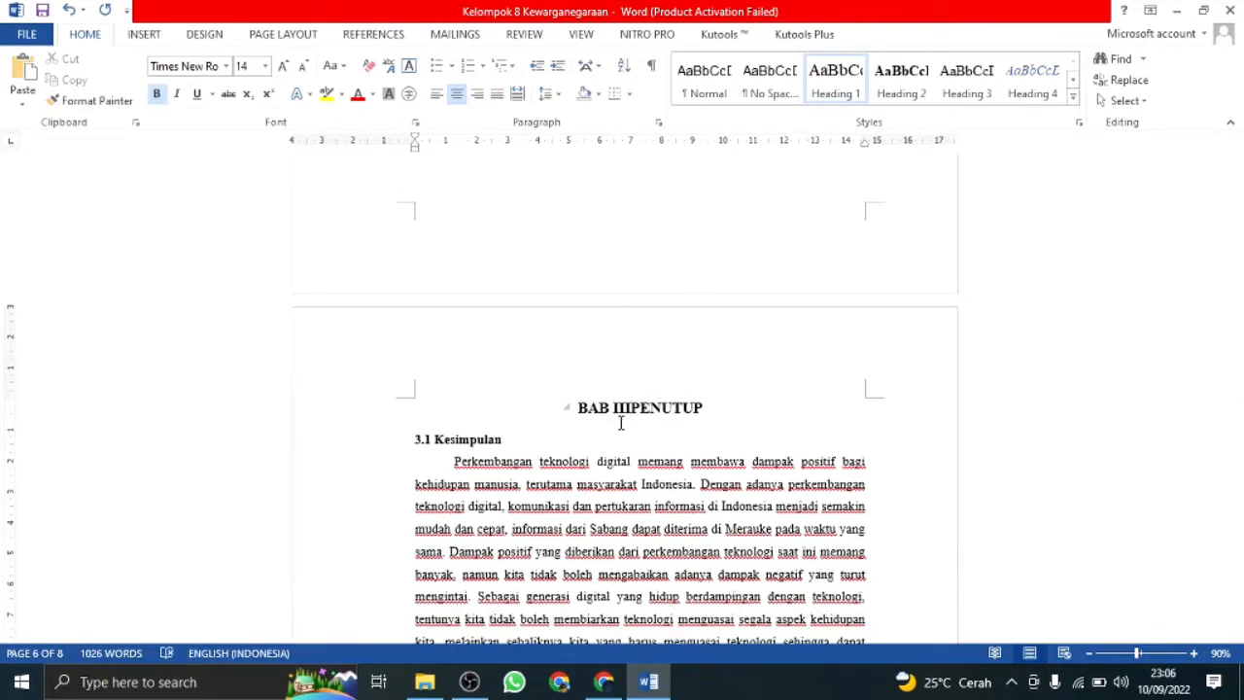
key("Return")
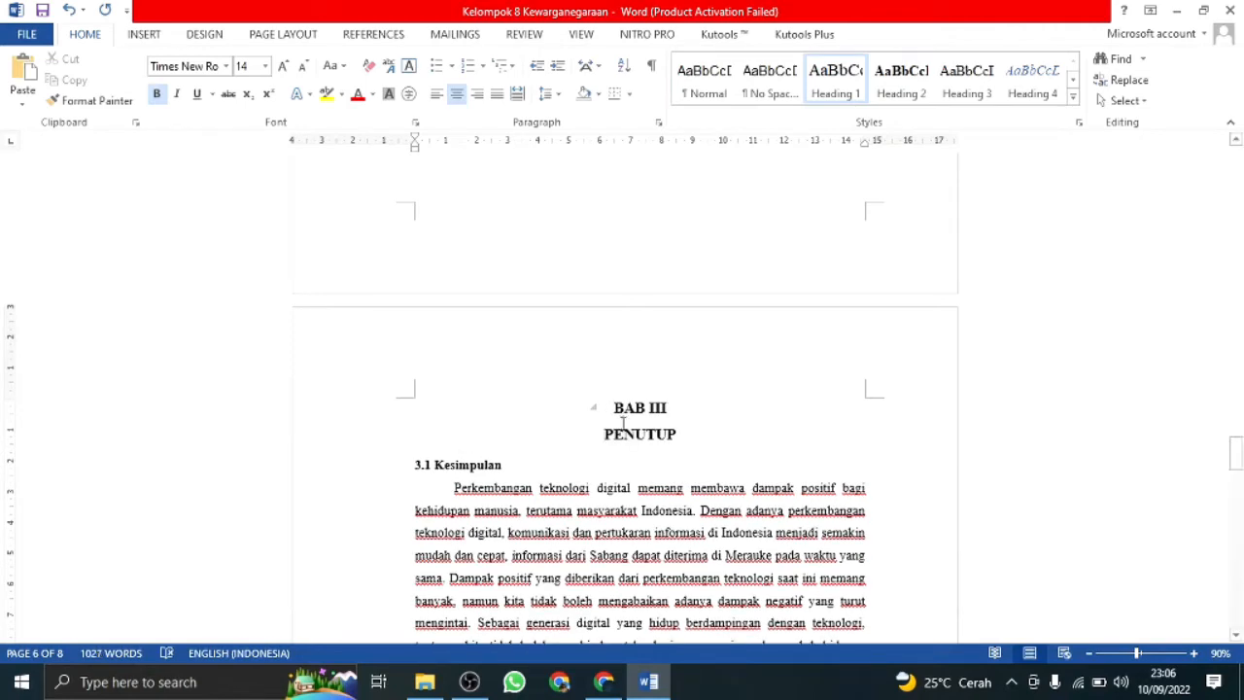
- Apply Heading 2 to the 3.1 Kesimpulan subheading
scroll(641, 433, "down", 3)
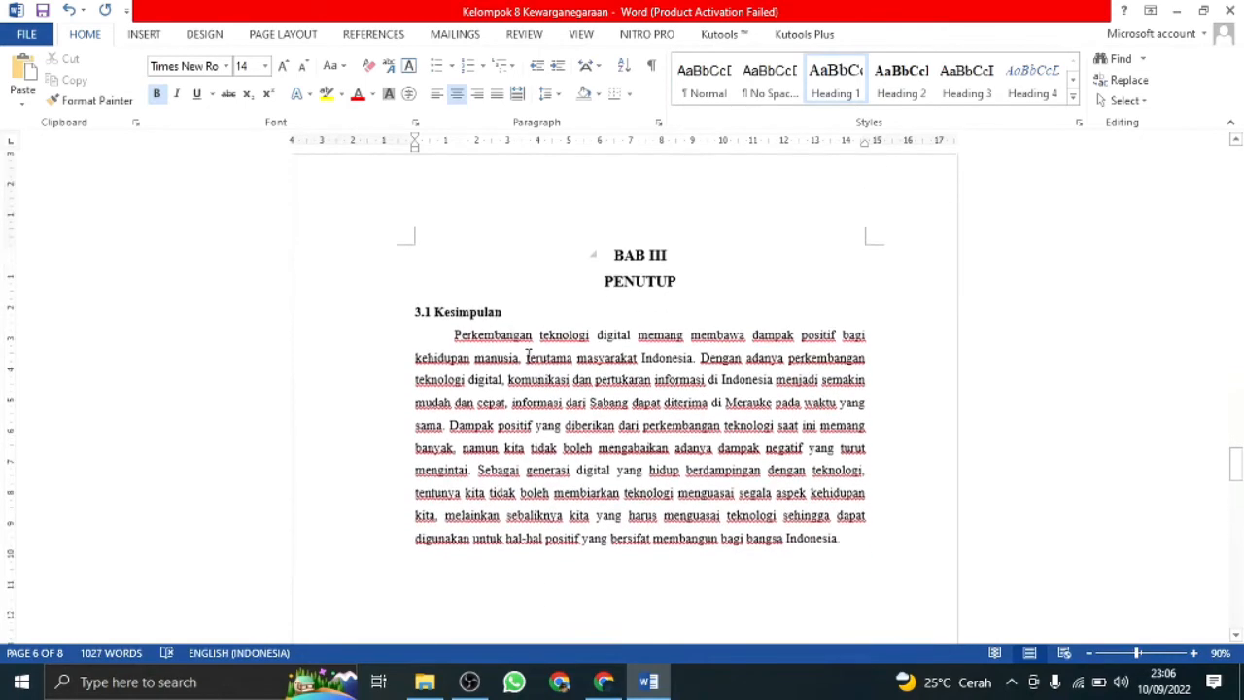
left_click(378, 313)
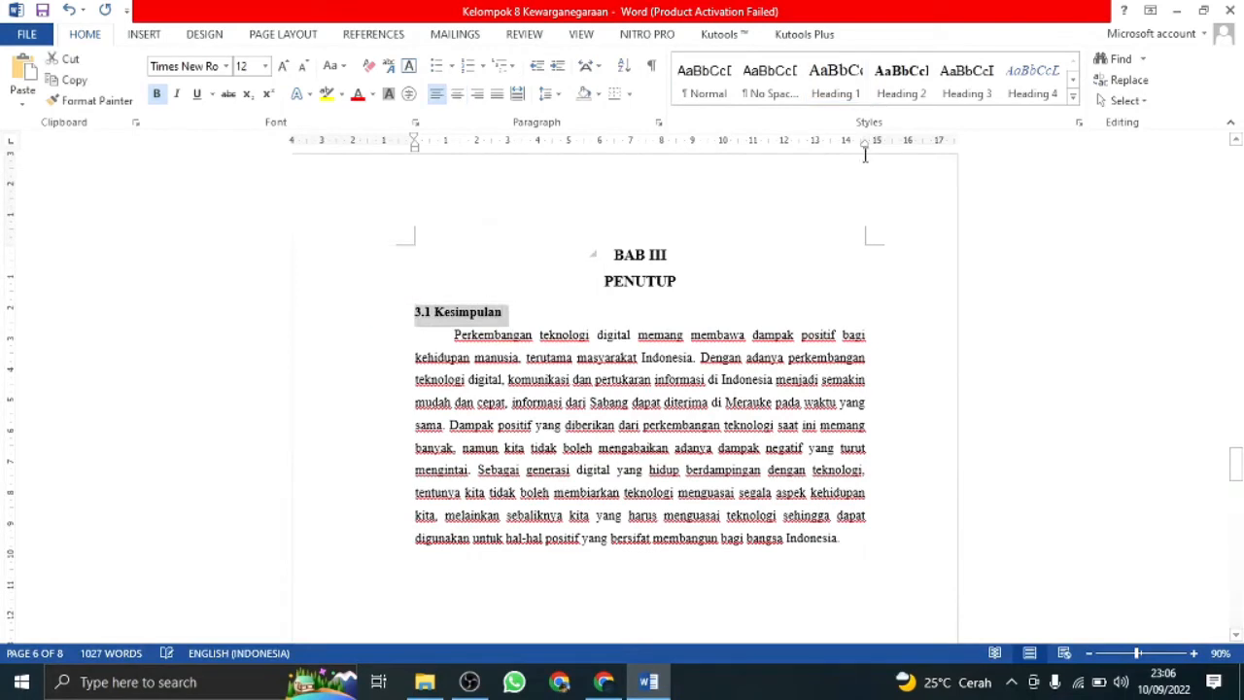
left_click(913, 90)
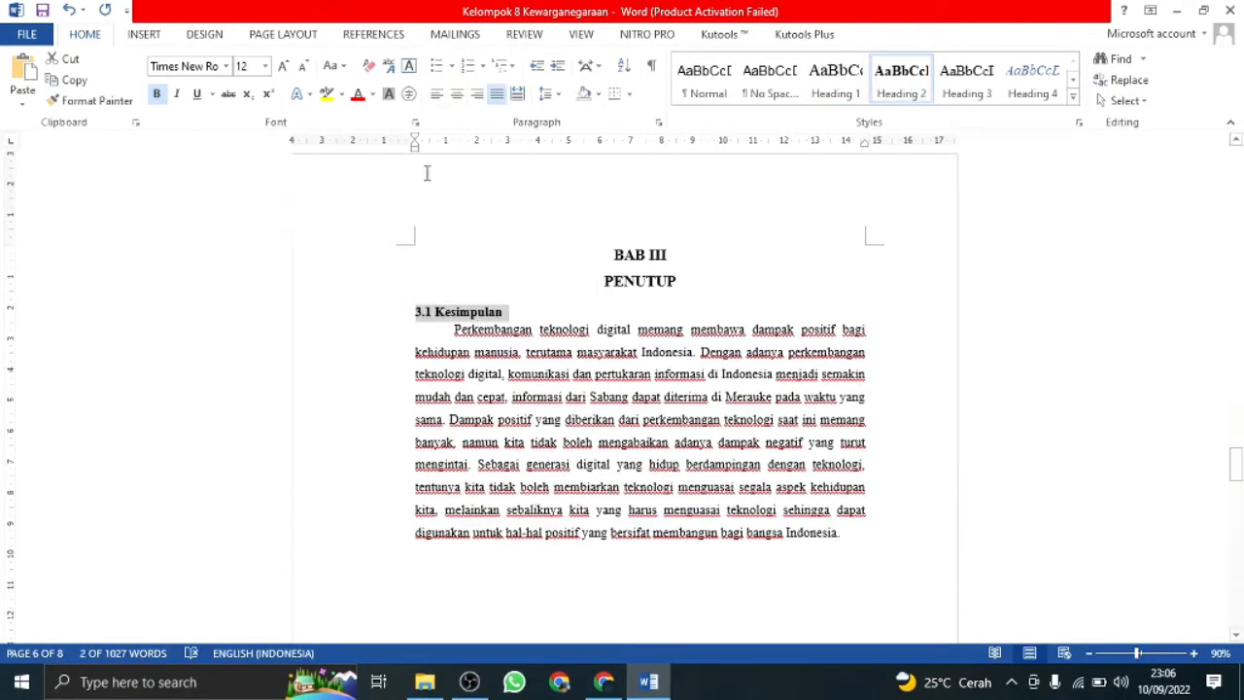
left_click(467, 65)
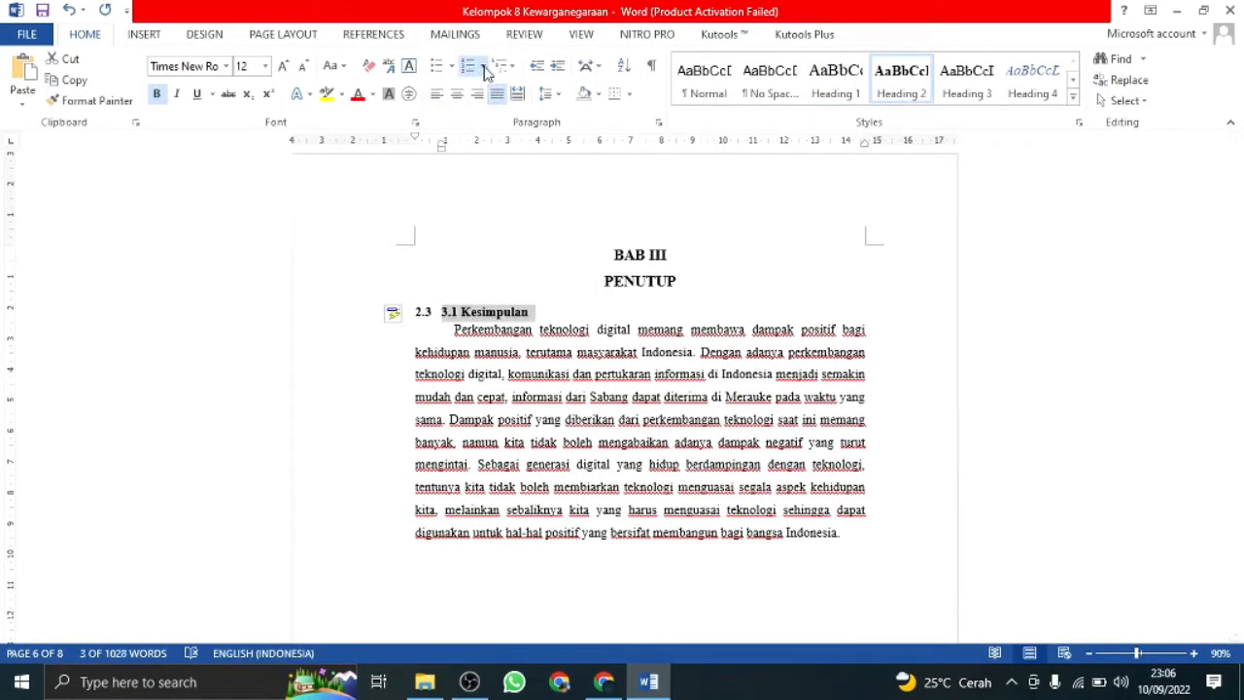
left_click(441, 313)
key("BackSpace")
key("BackSpace")
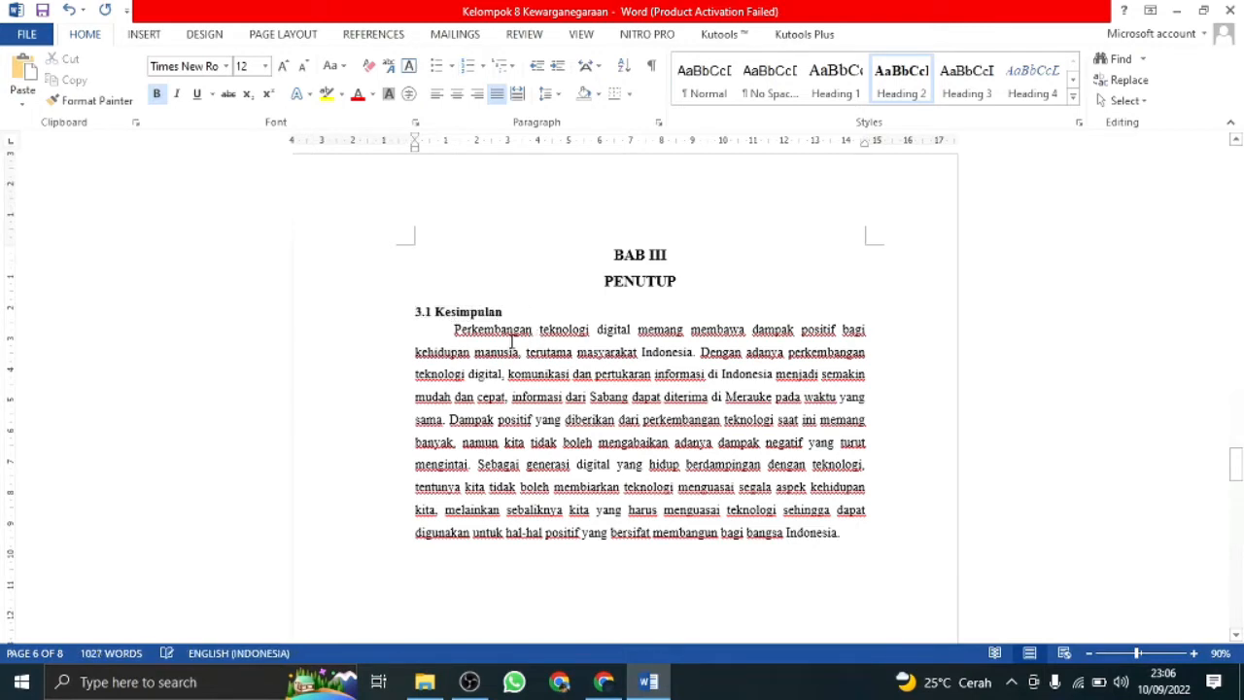
- Start defining a new number format for the Kesimpulan subheading and change its chapter prefix to 3
left_click_drag(501, 316, 416, 303)
left_click(533, 305)
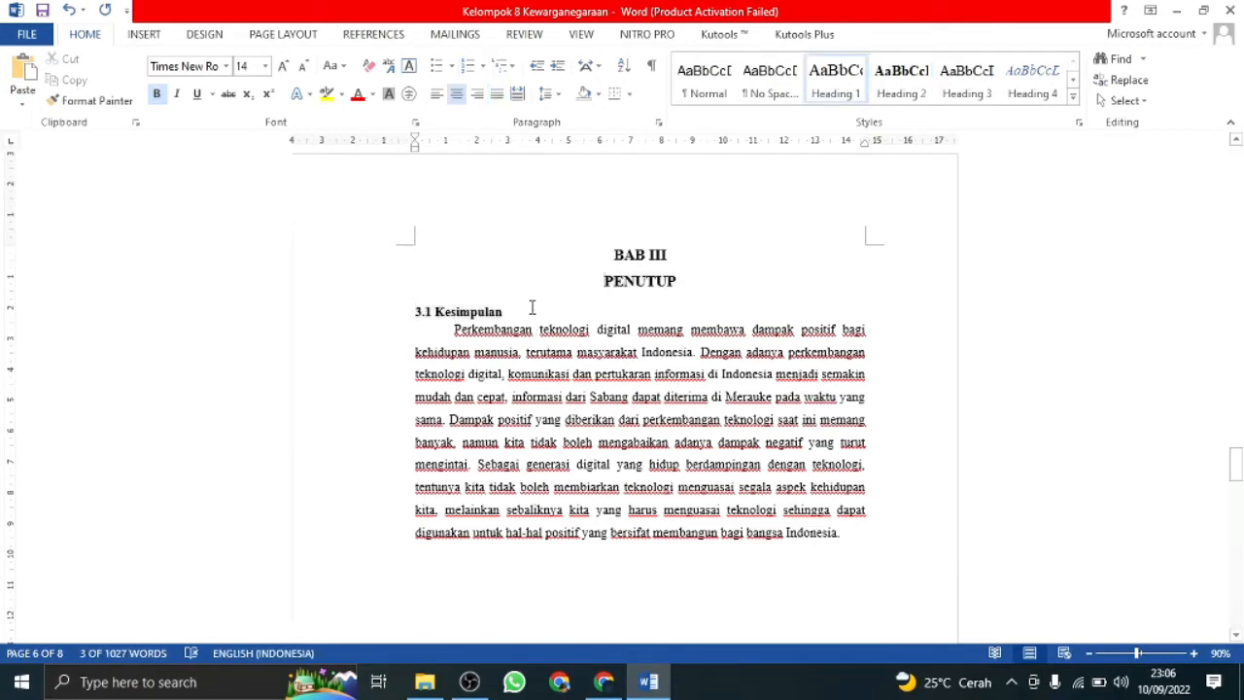
left_click_drag(505, 313, 416, 313)
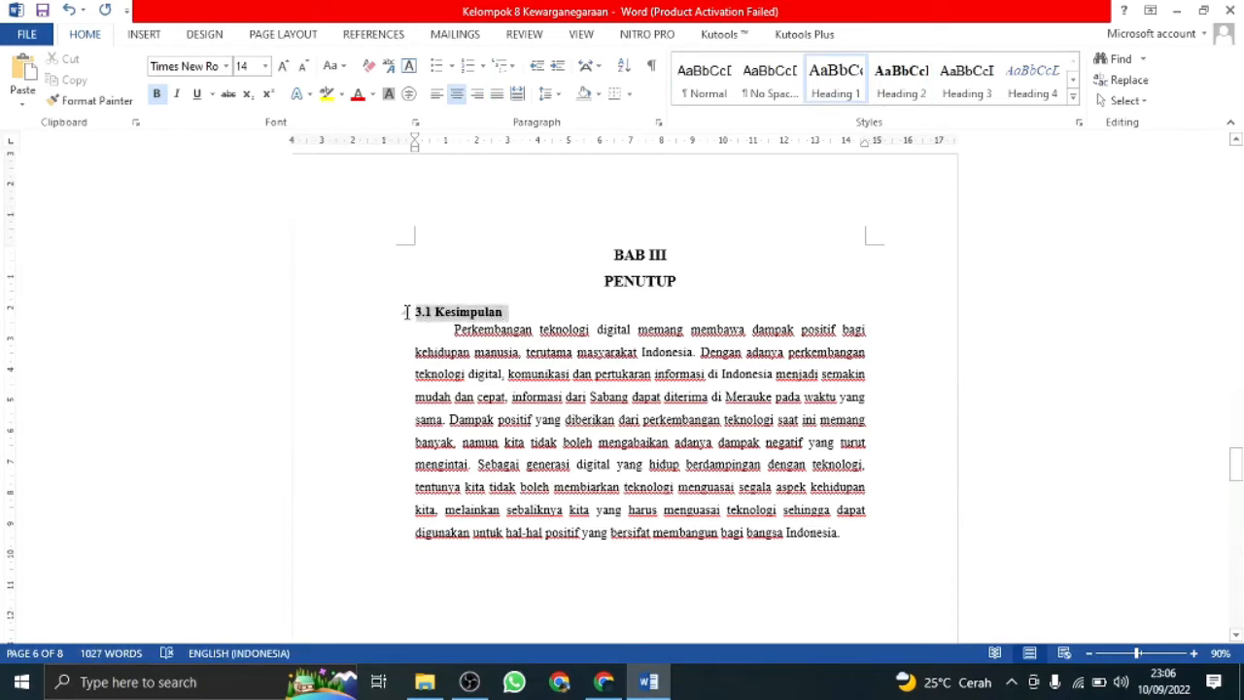
left_click(476, 65)
left_click(562, 538)
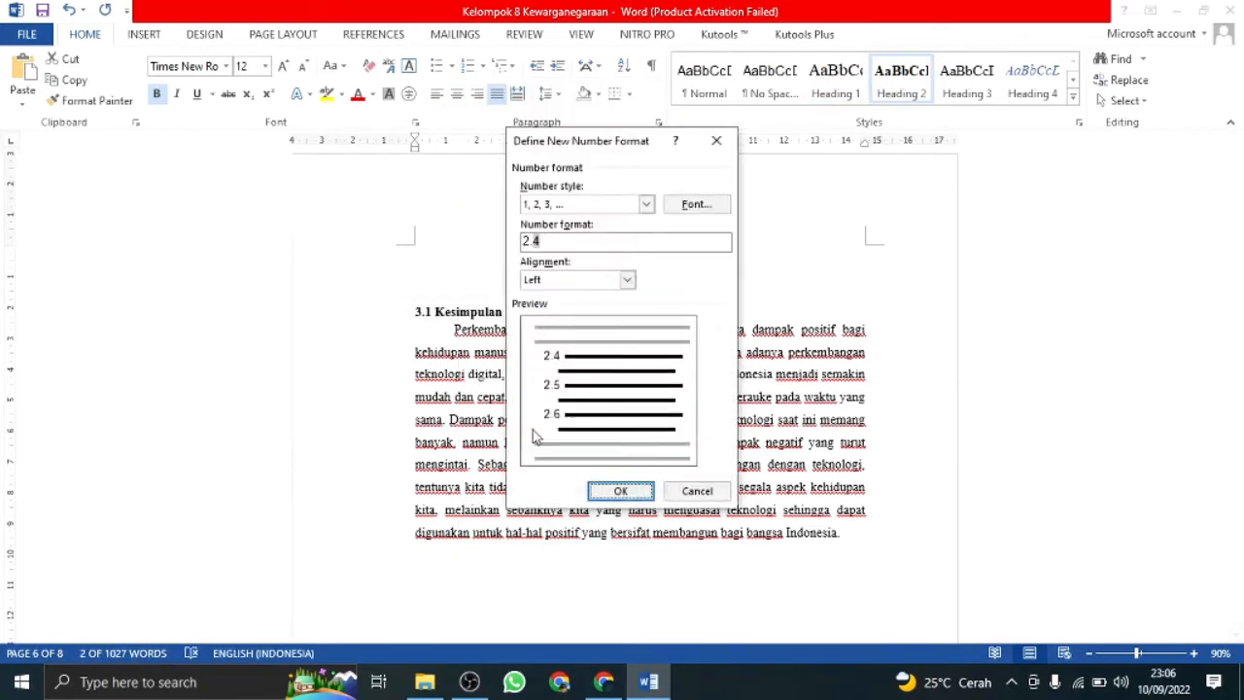
left_click(530, 240)
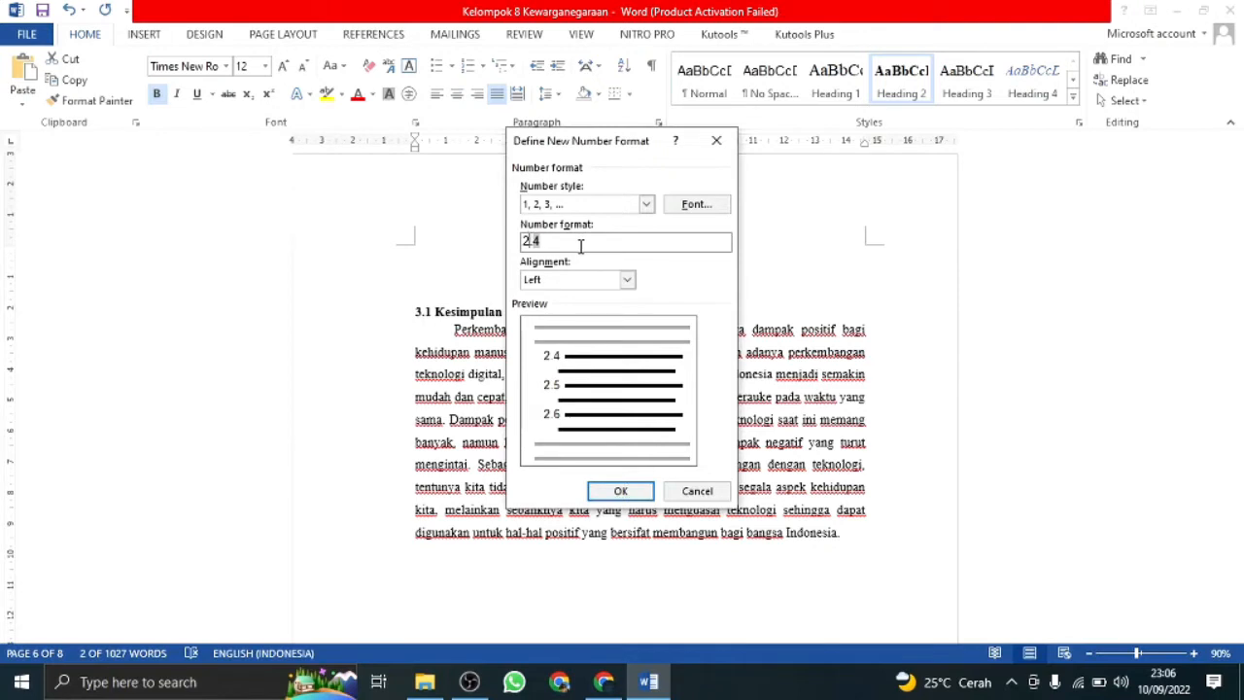
key("BackSpace")
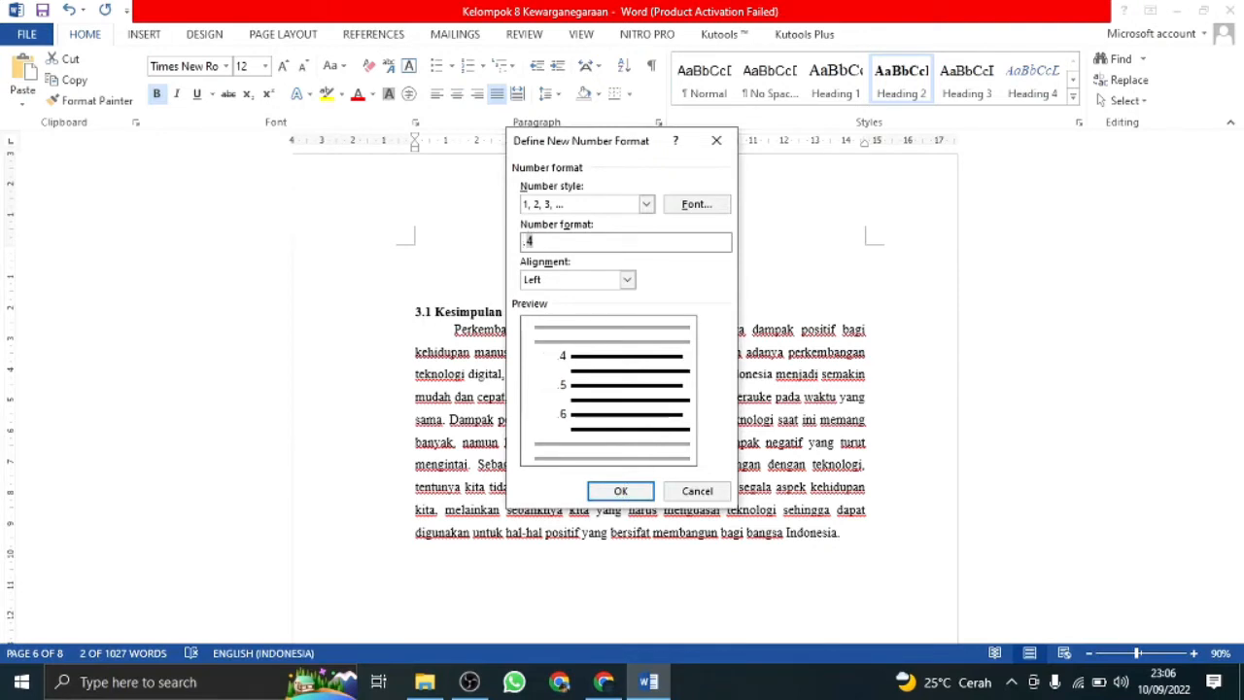
type("3")
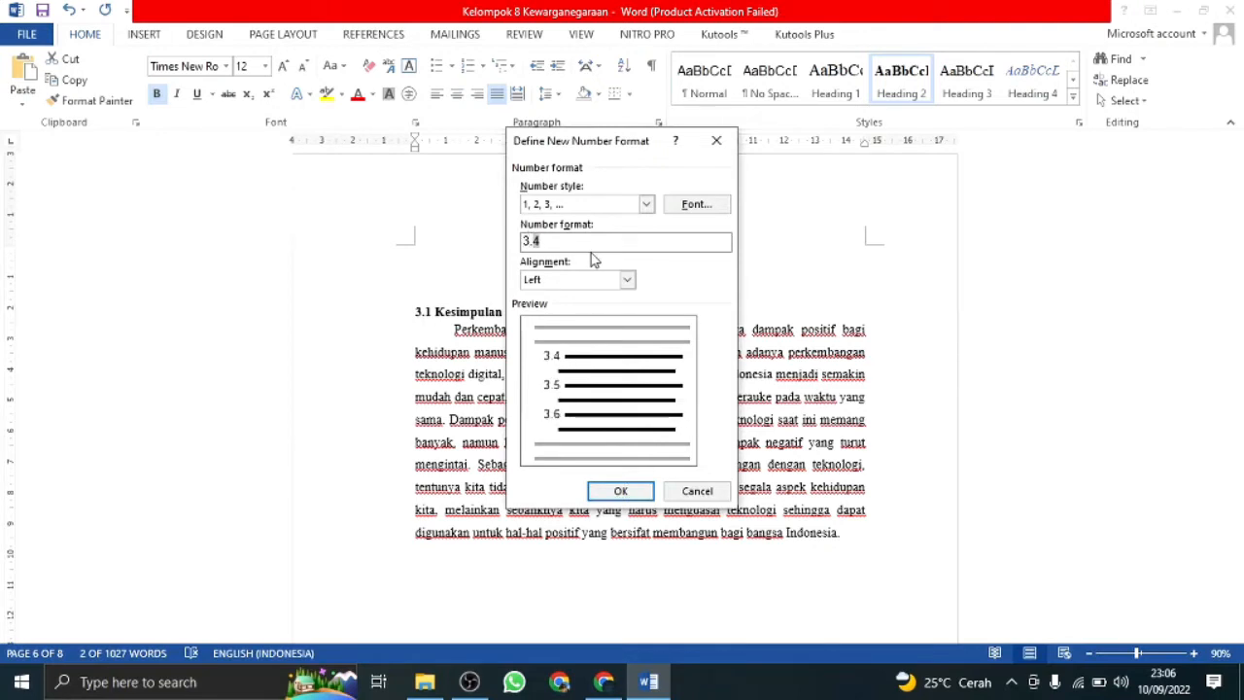
- Reinsert the 1, 2, 3 number style behind the 3. prefix and apply the format to the Kesimpulan subheading
left_click(646, 204)
left_click(609, 236)
left_click(594, 240)
key("BackSpace")
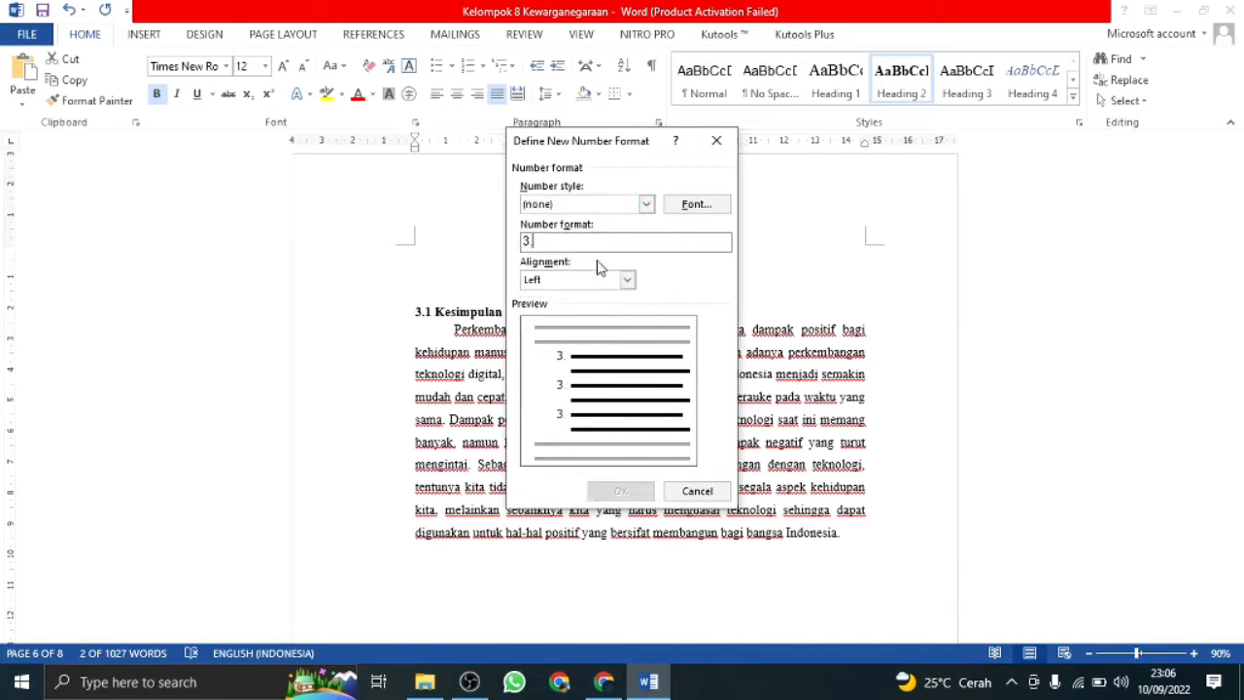
left_click(645, 204)
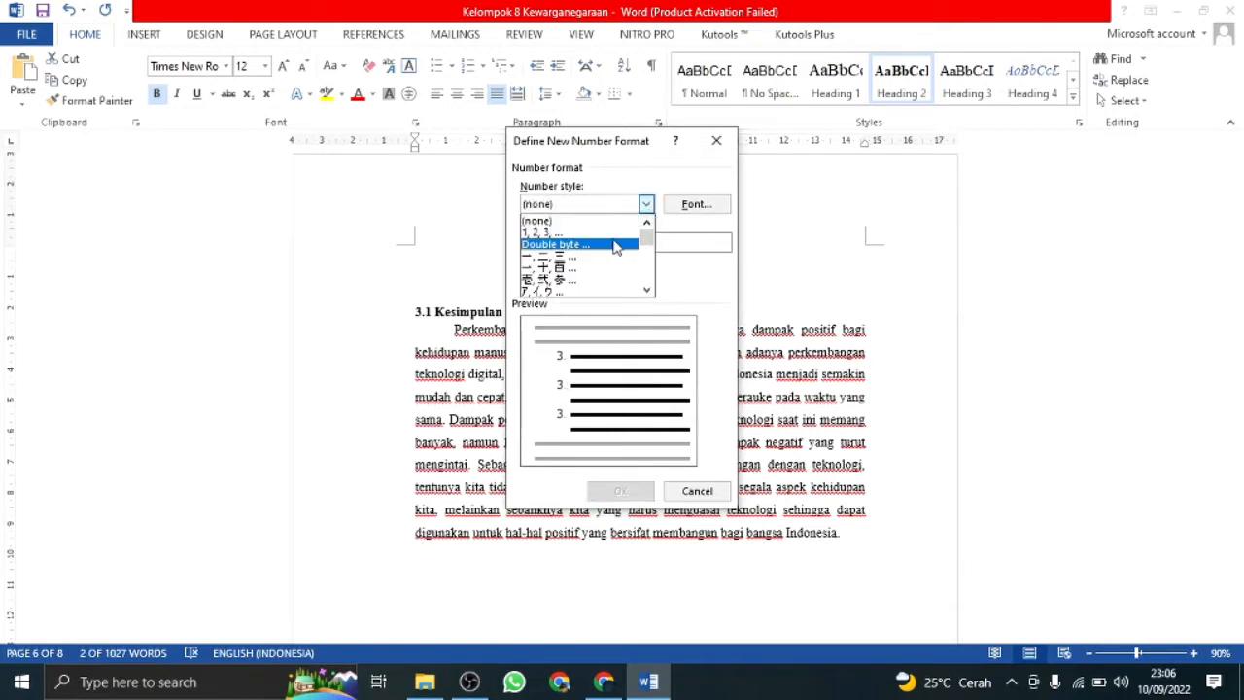
left_click(603, 236)
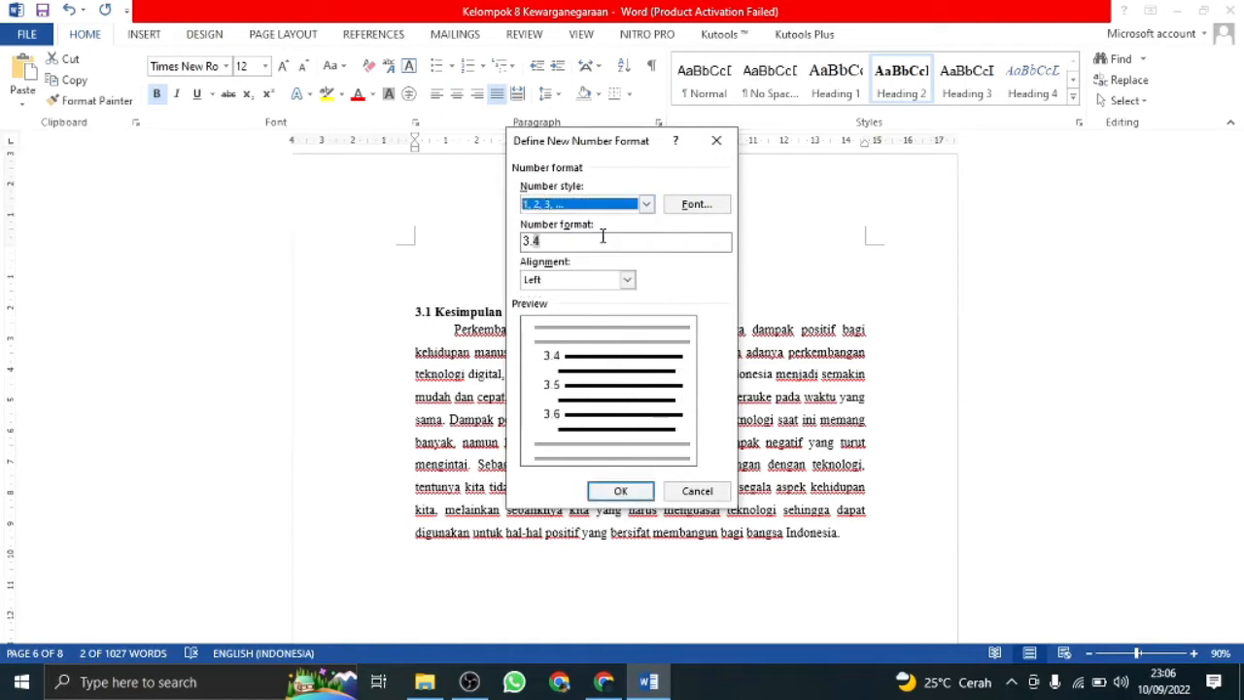
left_click(620, 493)
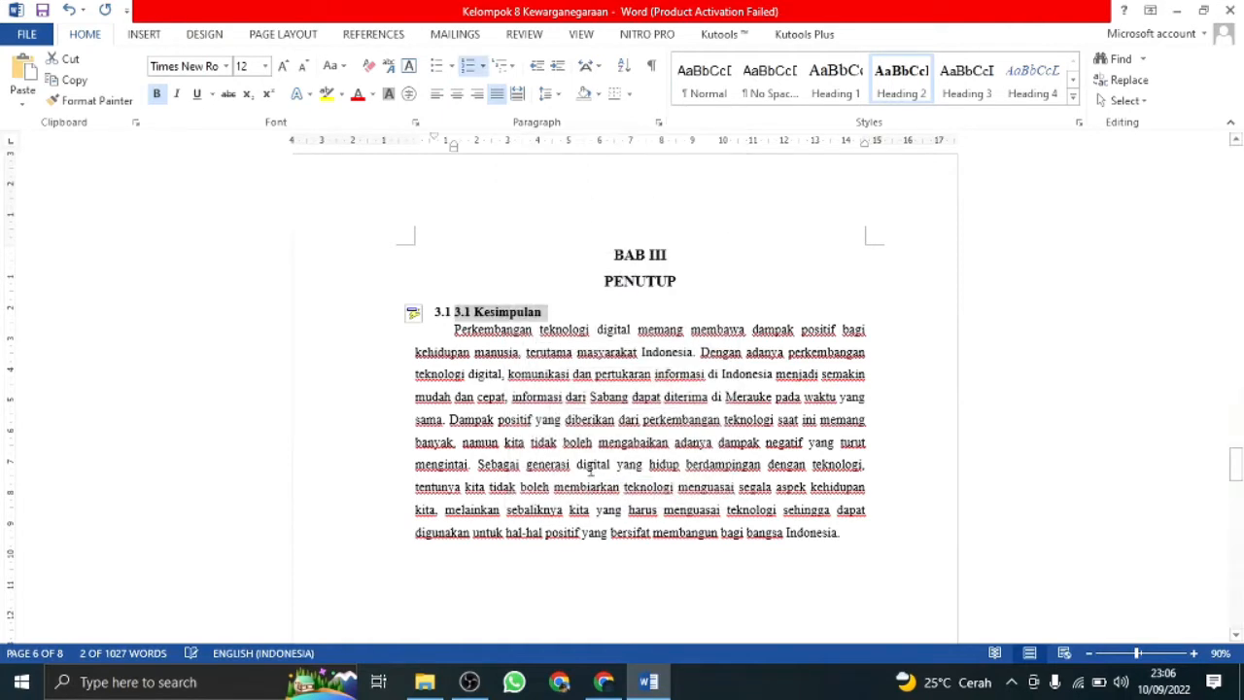
- Delete the manually typed 3.1 from the Kesimpulan subheading, leaving only its automatic number
left_click(466, 312)
key("BackSpace")
key("BackSpace")
key("BackSpace")
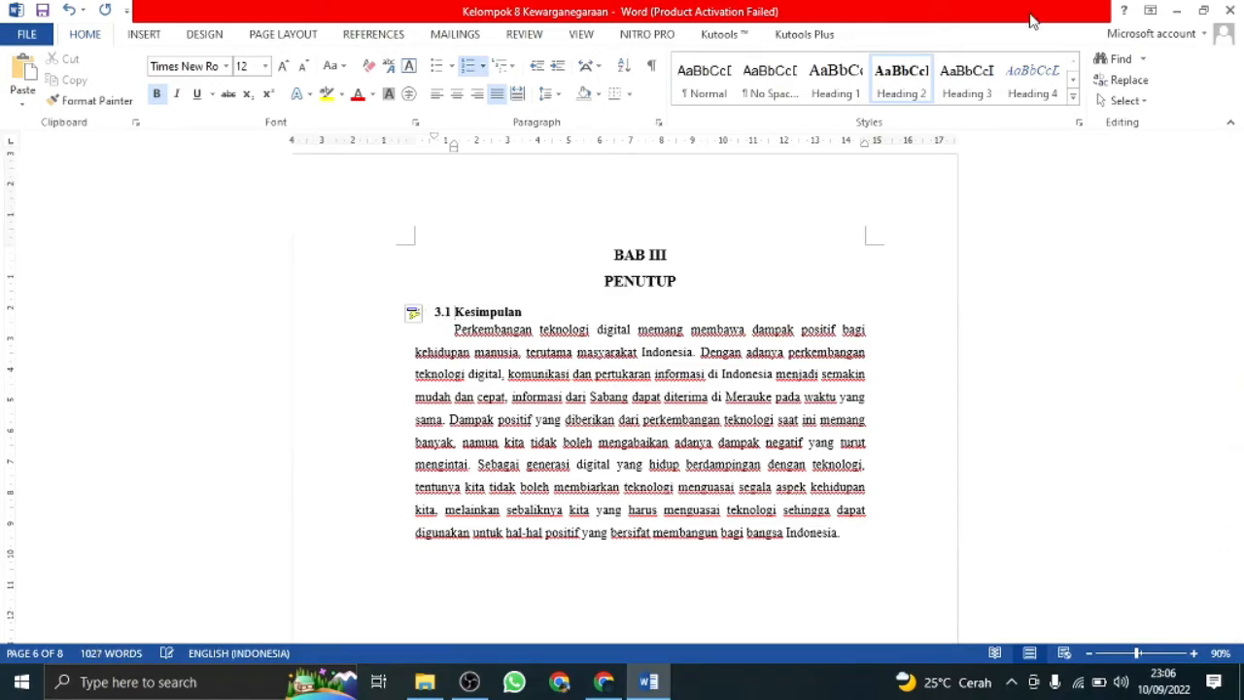
- Insert an empty line below the Kesimpulan subheading and remove its automatic numbering and indent
scroll(670, 380, "down", 5)
scroll(571, 310, "up", 4)
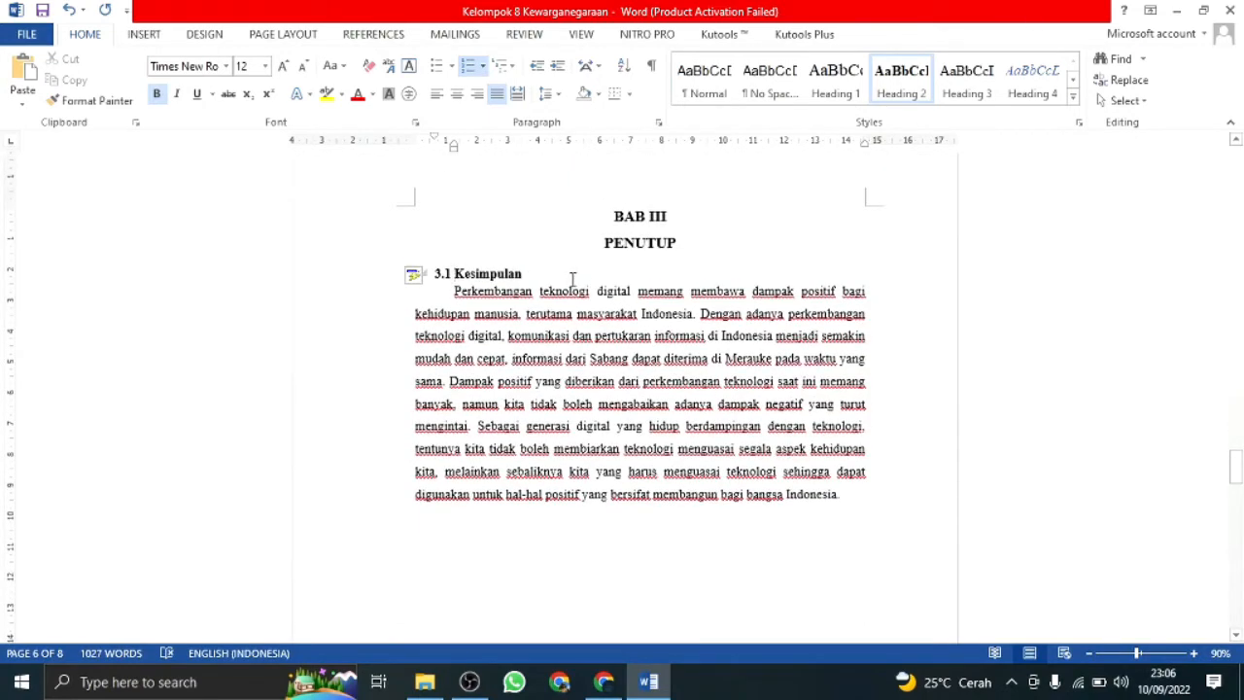
key("Return")
scroll(574, 277, "down", 5)
scroll(611, 286, "up", 3)
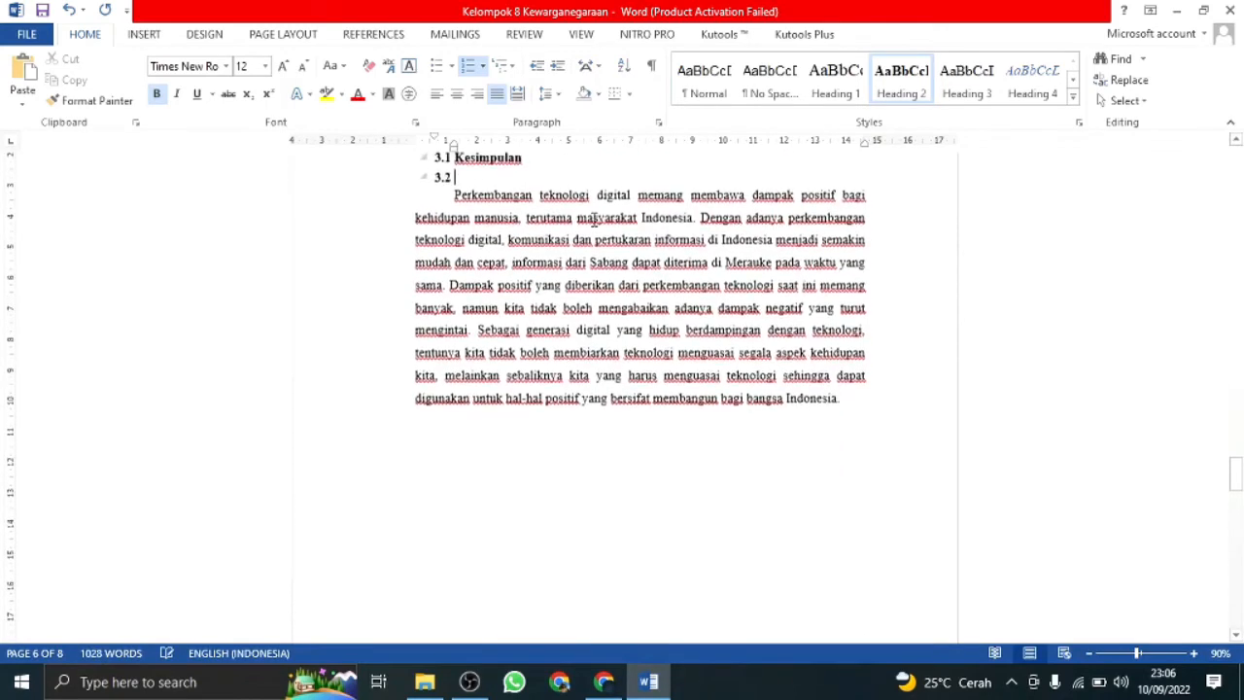
key("BackSpace")
key("BackSpace")
key("BackSpace")
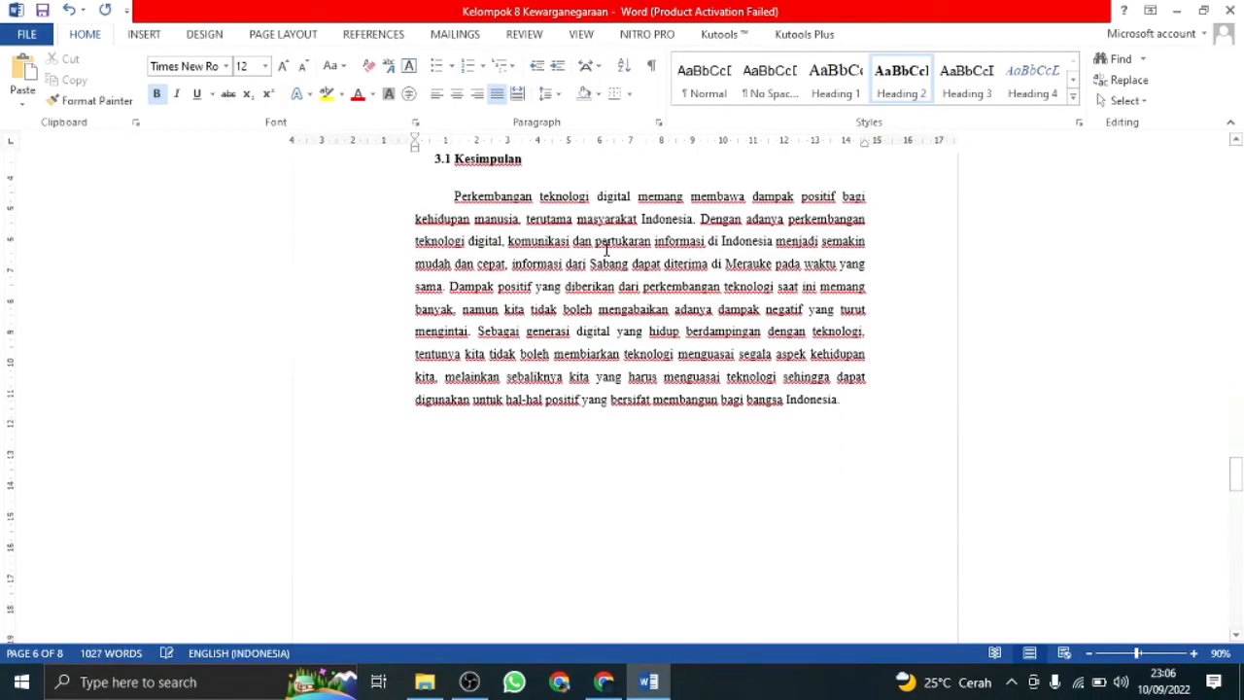
- Apply Heading 1 to the DAFTAR PUSTAKA title and make it bold
scroll(608, 255, "down", 10)
left_click(710, 361)
left_click_drag(710, 361, 575, 359)
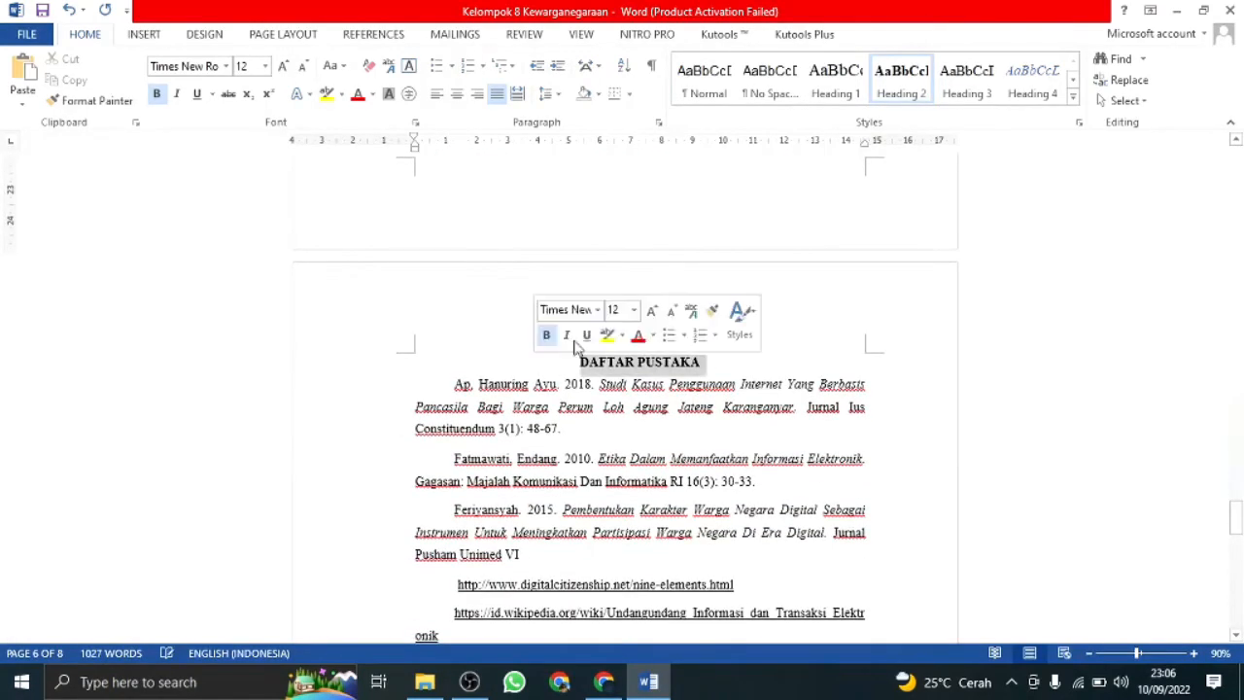
left_click(833, 97)
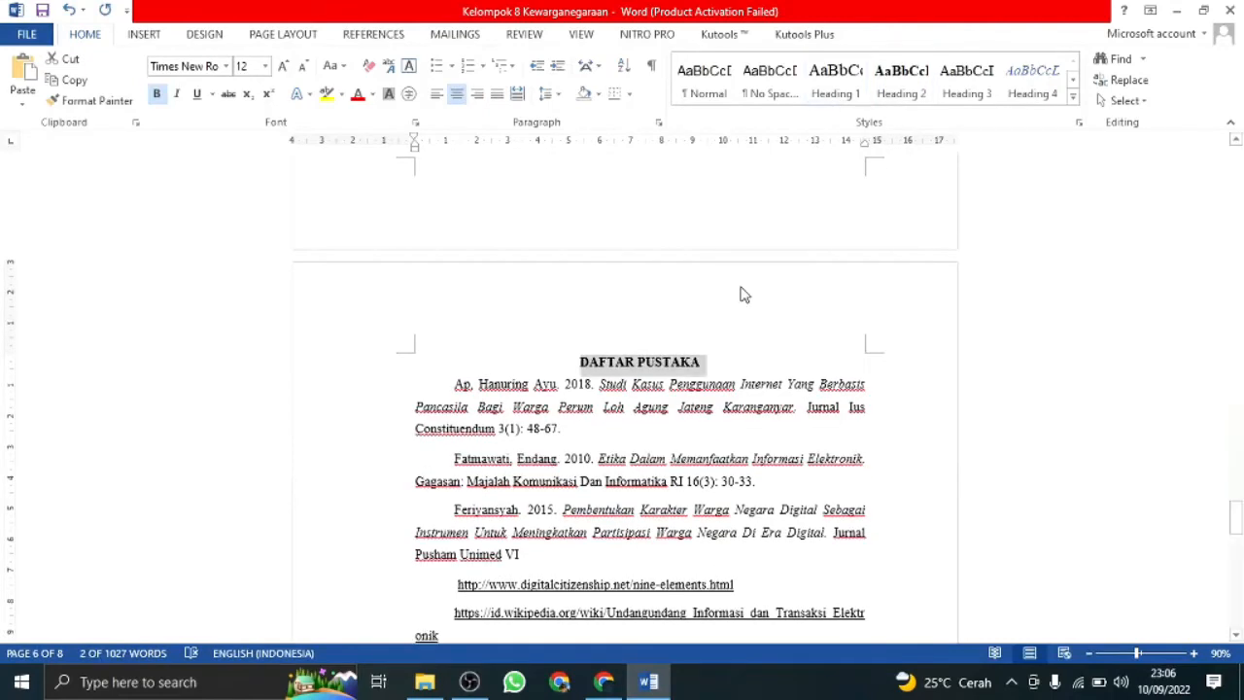
left_click(819, 90)
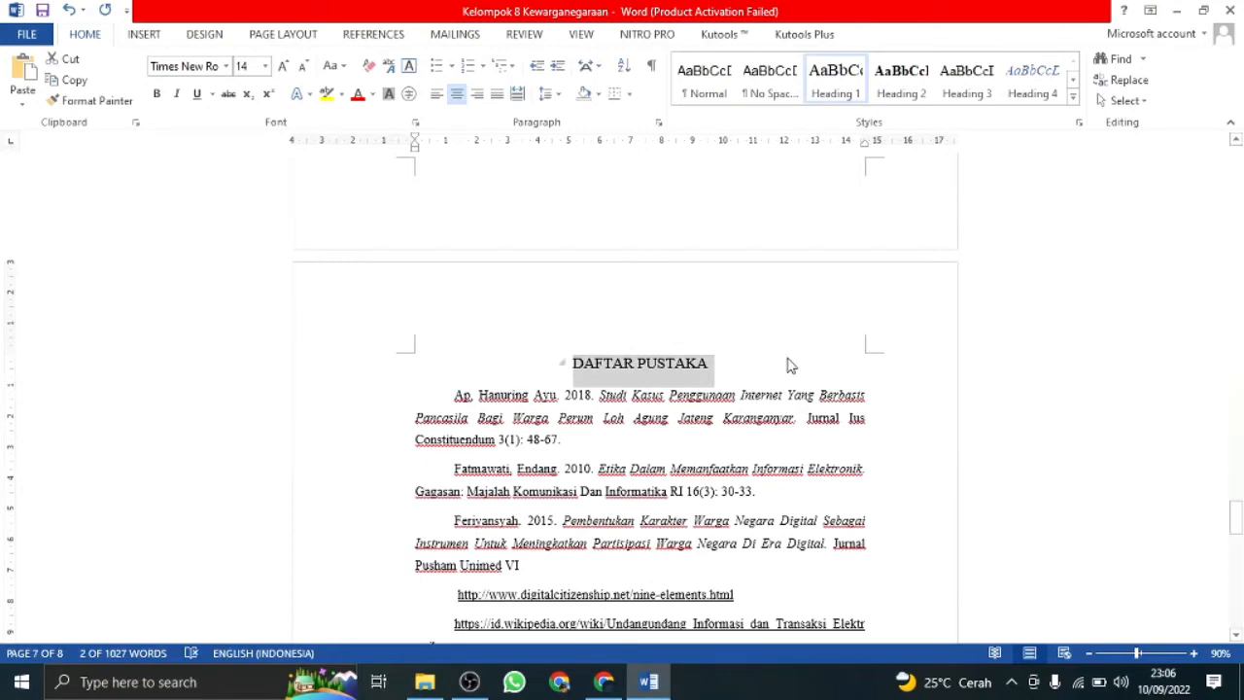
key("ctrl+b")
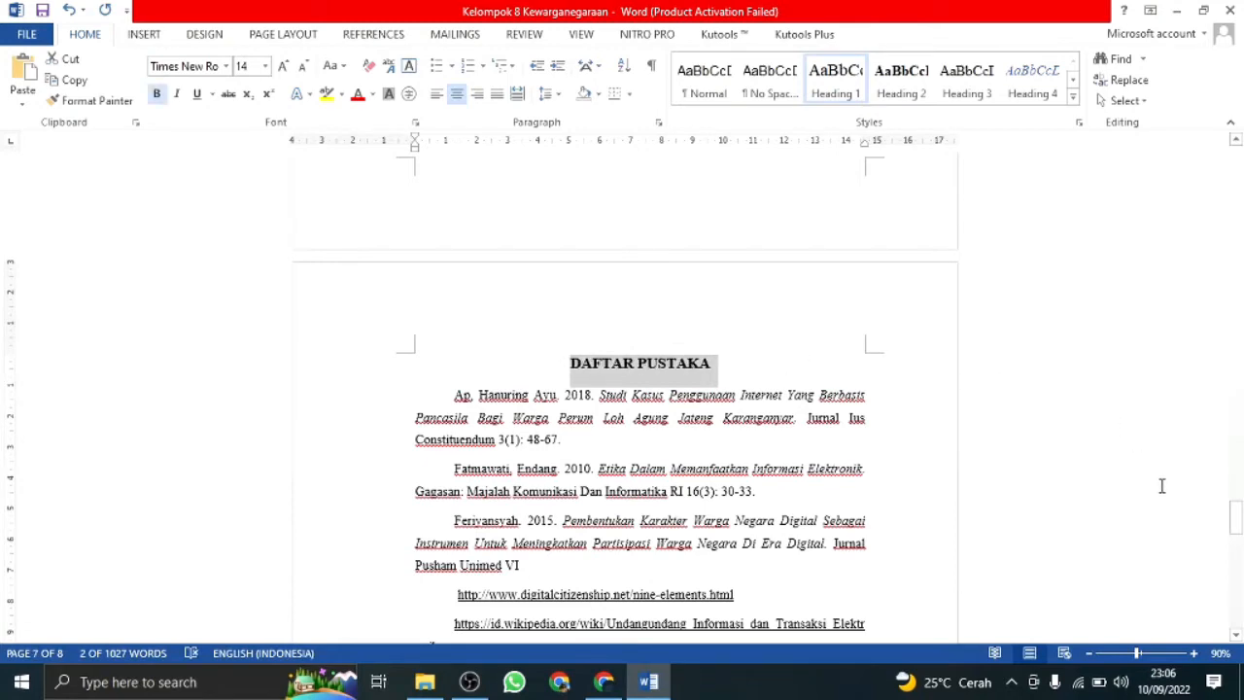
- Update the entire Daftar Isi table of contents on the first page
left_click_drag(1236, 532, 1213, 163)
left_click(560, 336)
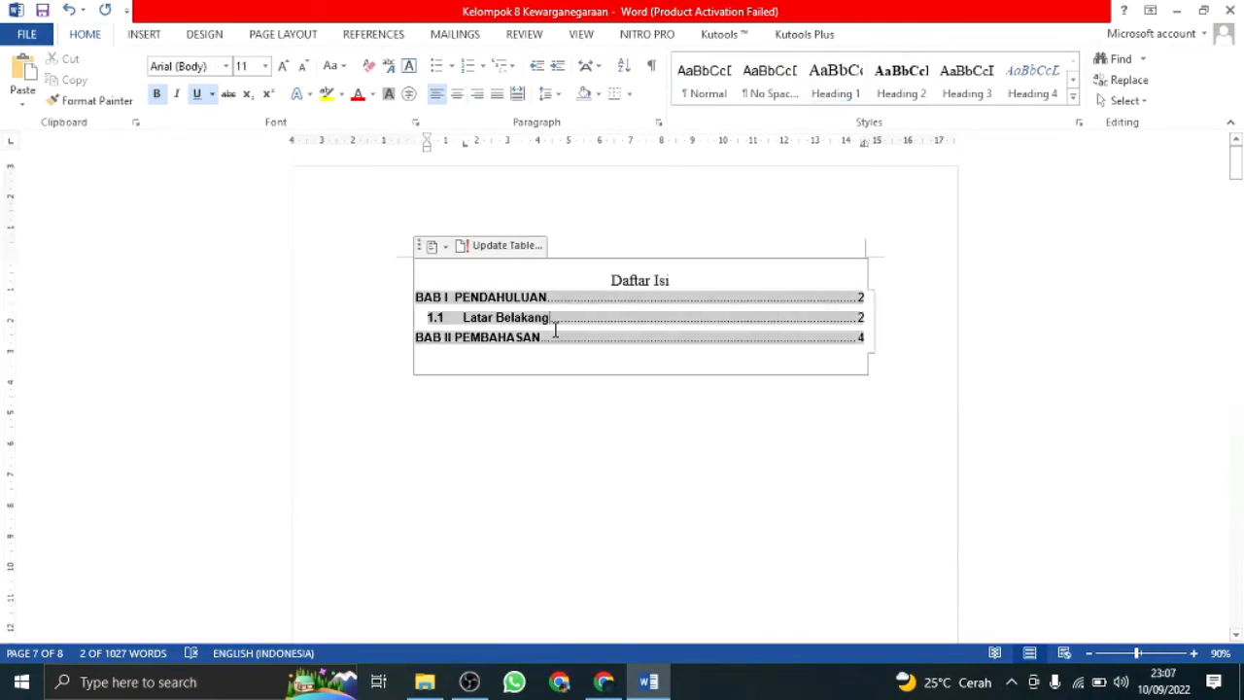
left_click(517, 247)
left_click(579, 340)
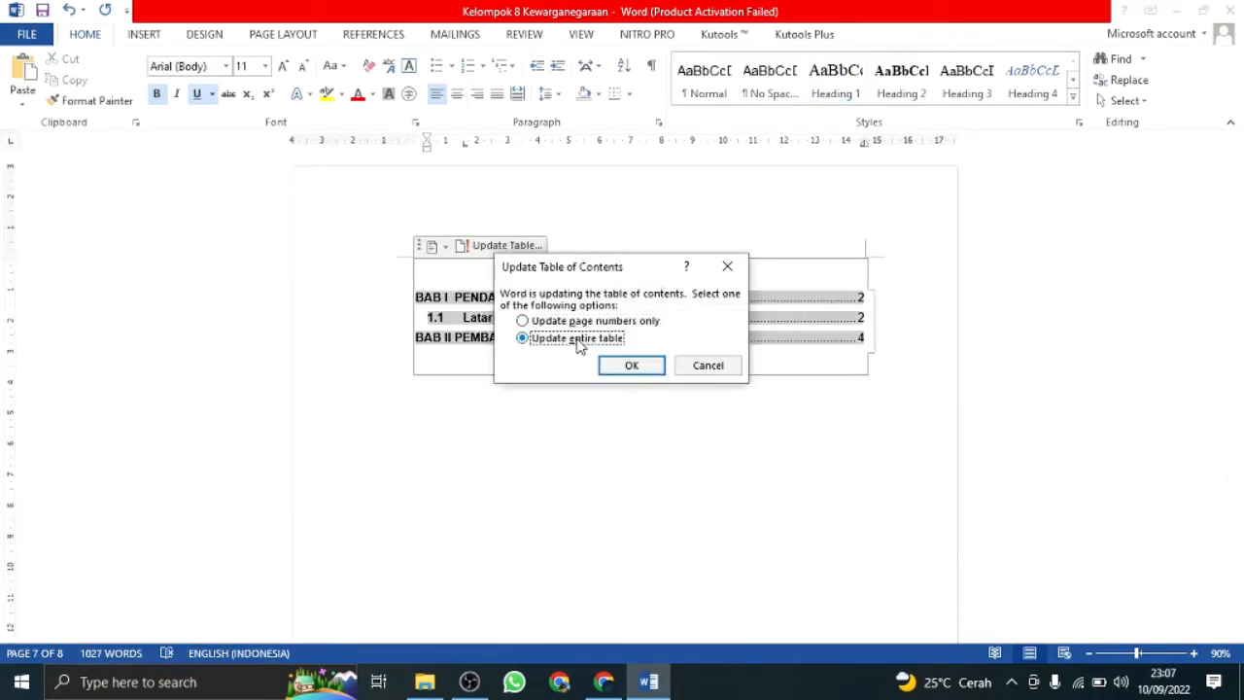
left_click(632, 367)
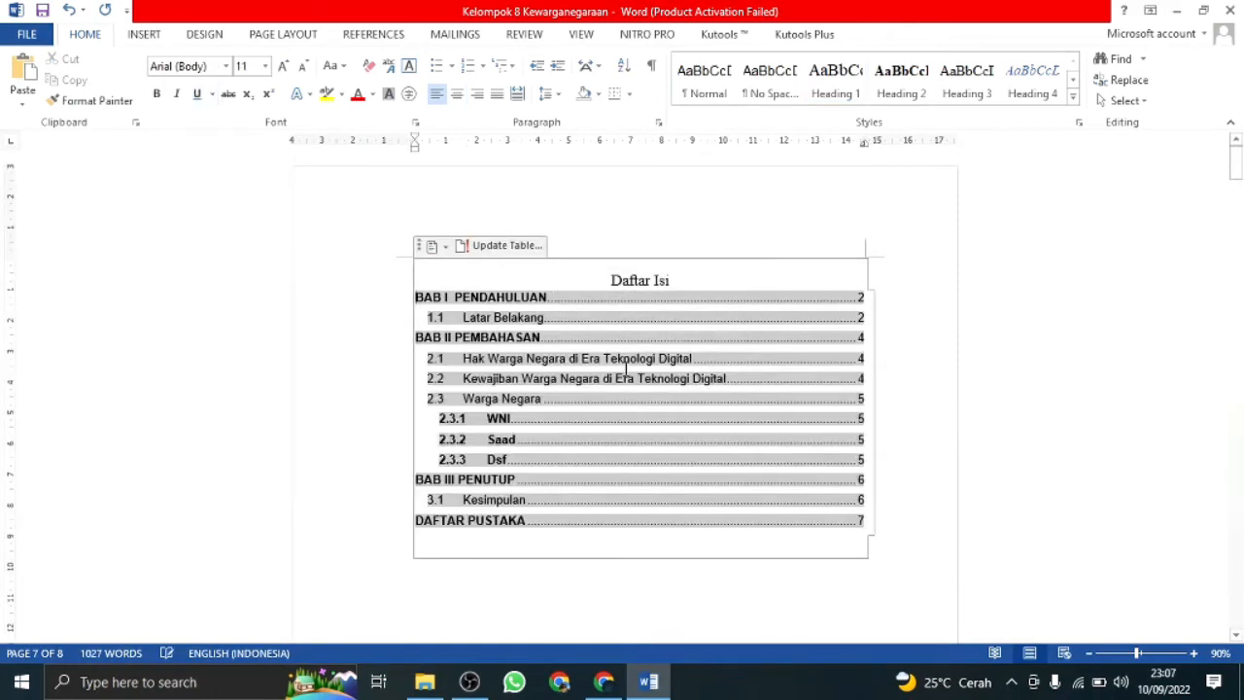
- Modify the Heading 2 style so that its text is not bold
left_click(518, 317)
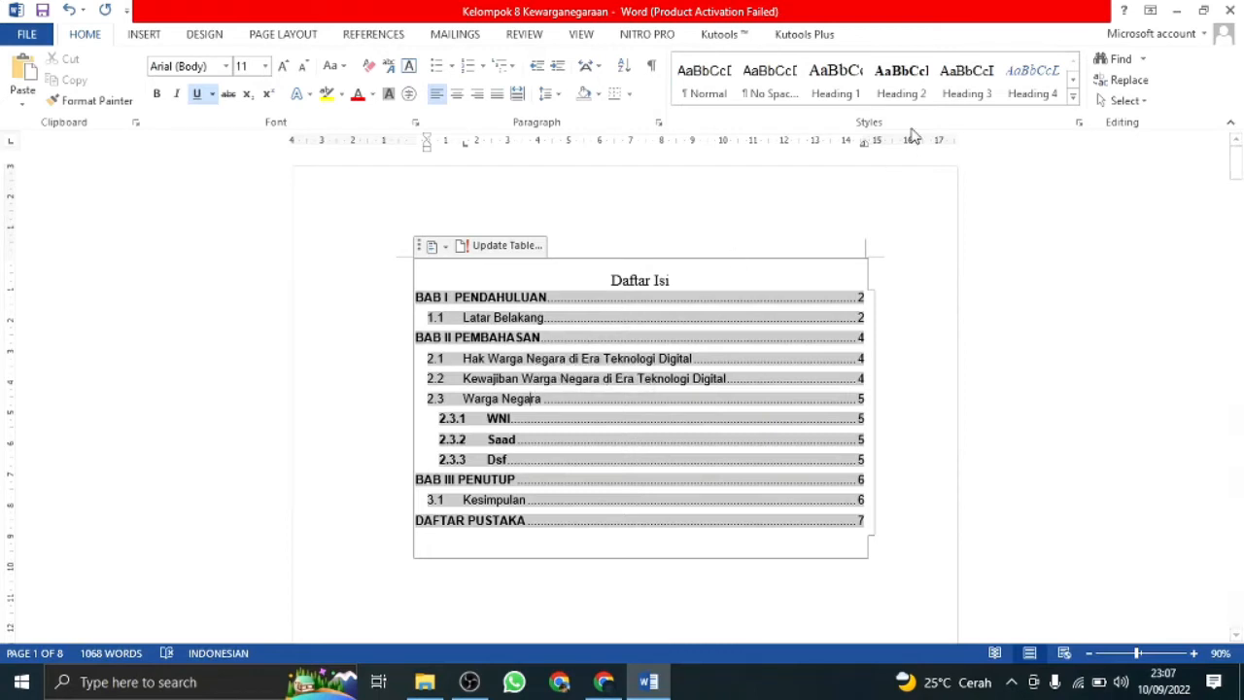
left_click(900, 78)
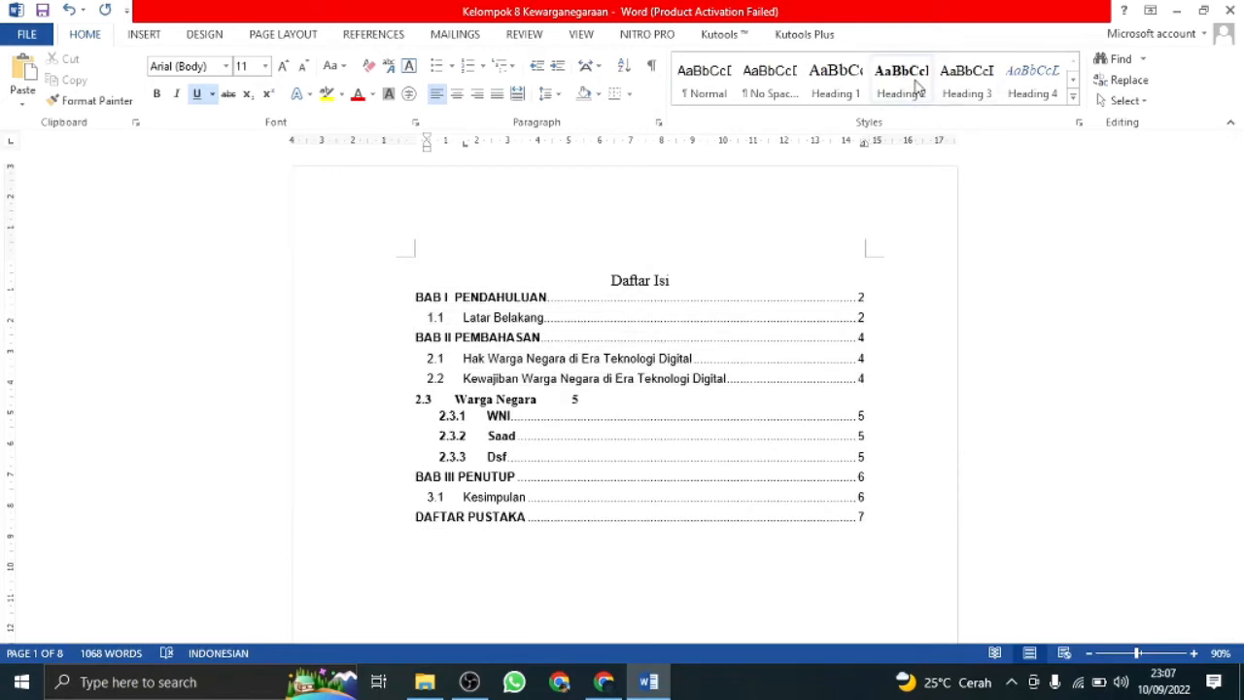
right_click(916, 86)
left_click(935, 116)
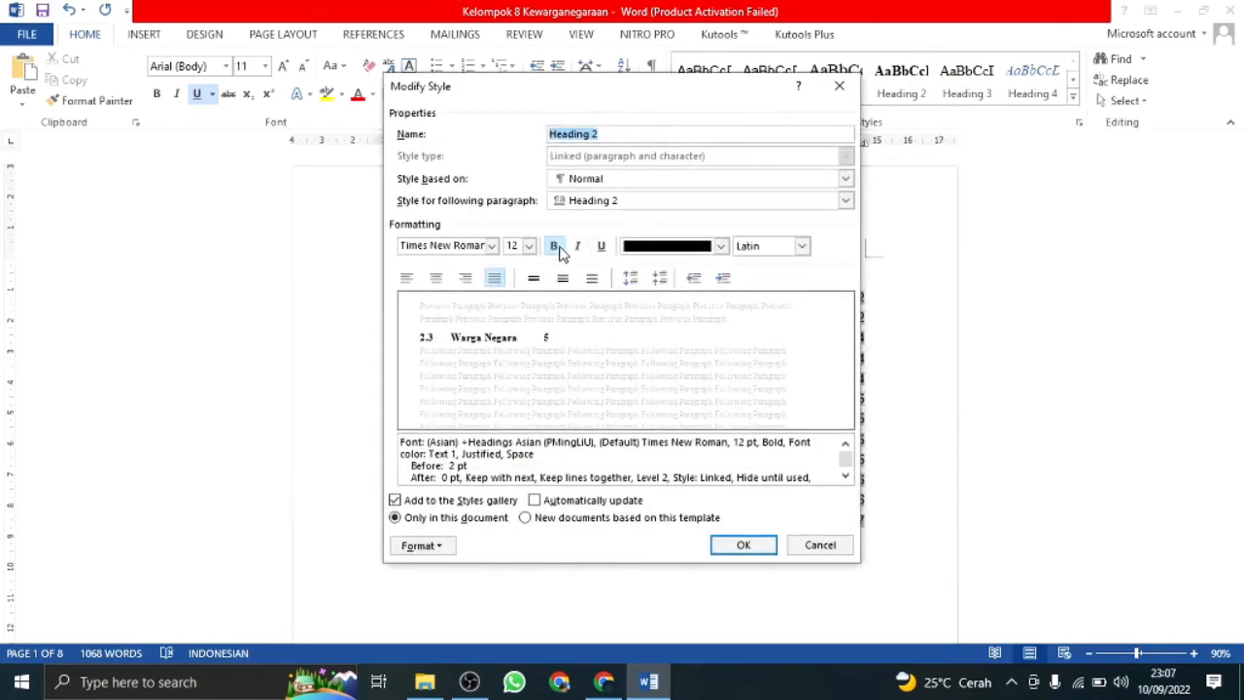
left_click(555, 247)
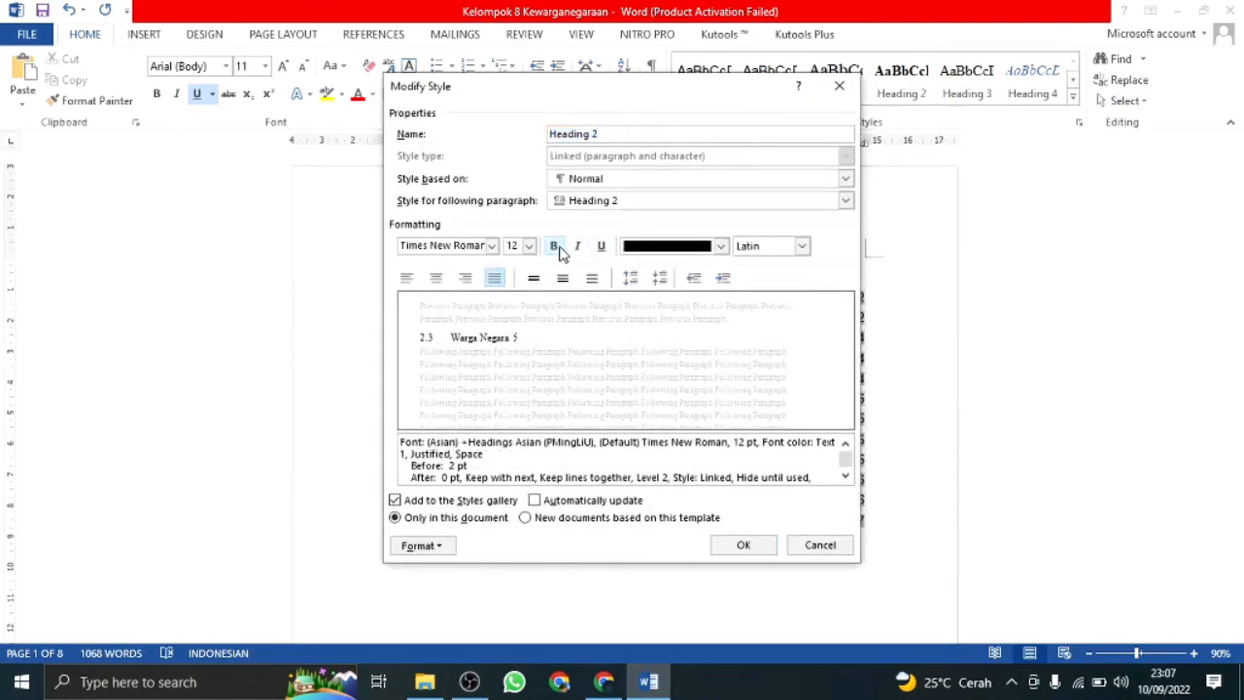
left_click(742, 545)
- Toggle bold off and back on for the 1.1 Latar Belakang subheading text
scroll(672, 512, "down", 10)
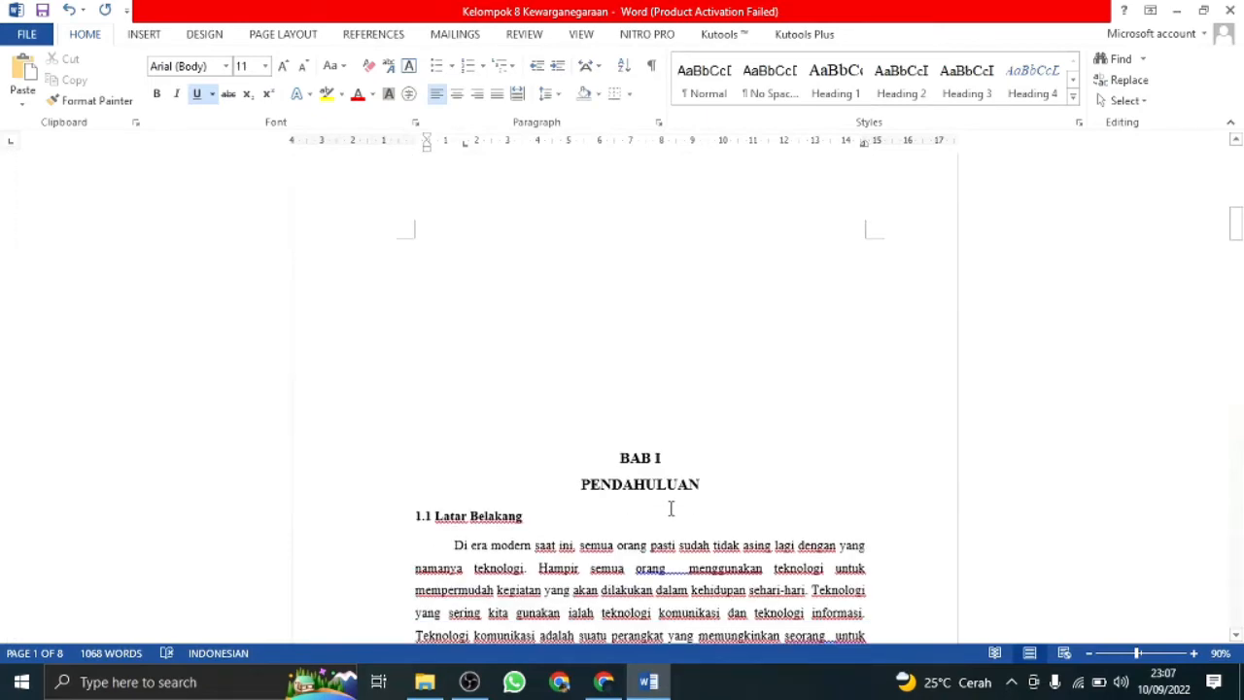
left_click_drag(530, 223, 434, 222)
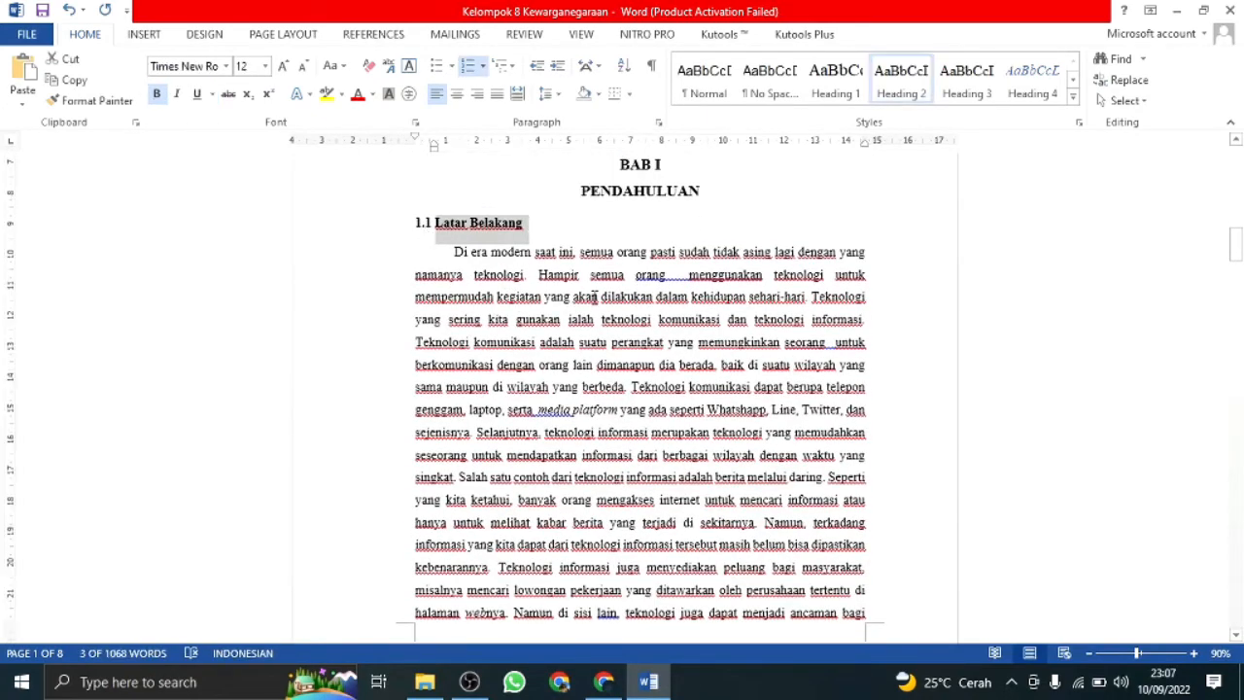
key("ctrl+b")
key("ctrl+b")
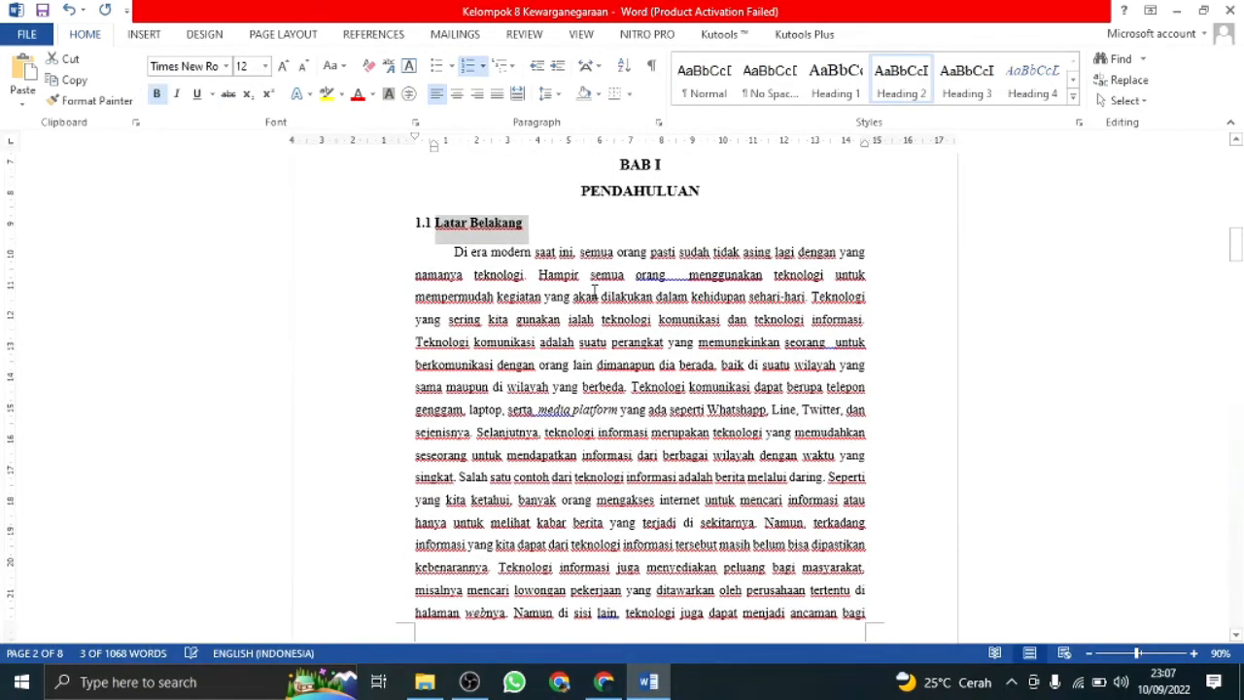
- Update the entire Daftar Isi table of contents to pick up the current heading formatting
scroll(594, 295, "up", 10)
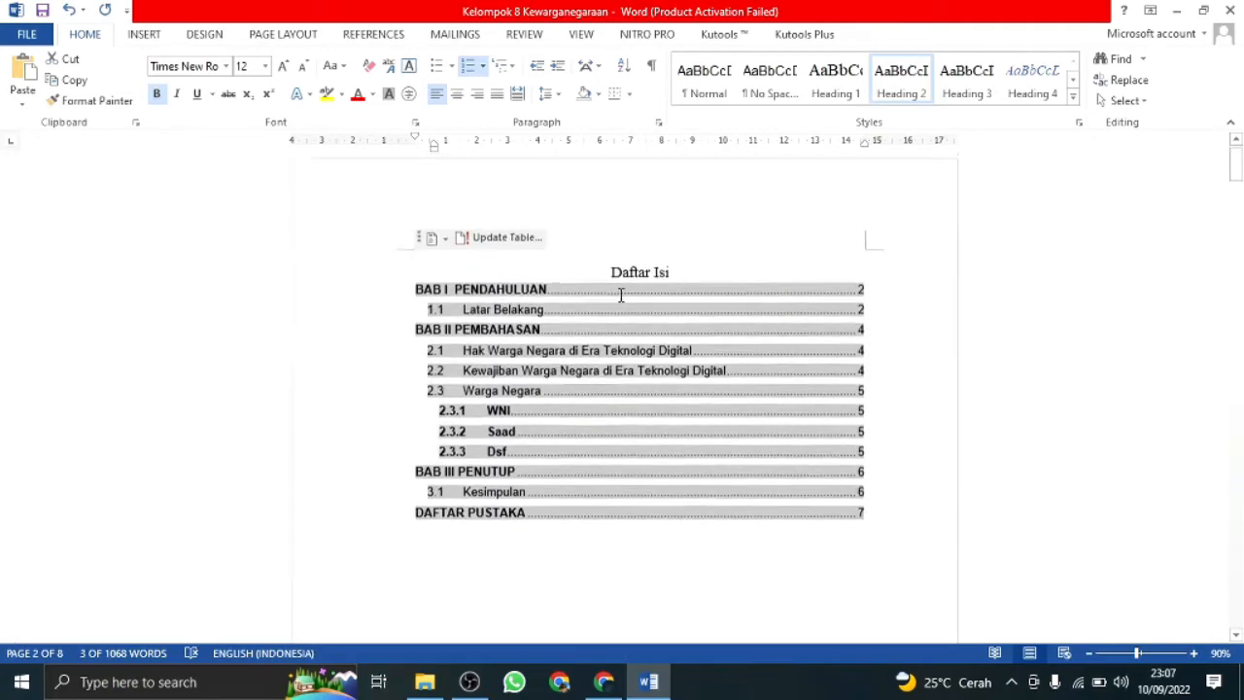
left_click(564, 346)
left_click(507, 246)
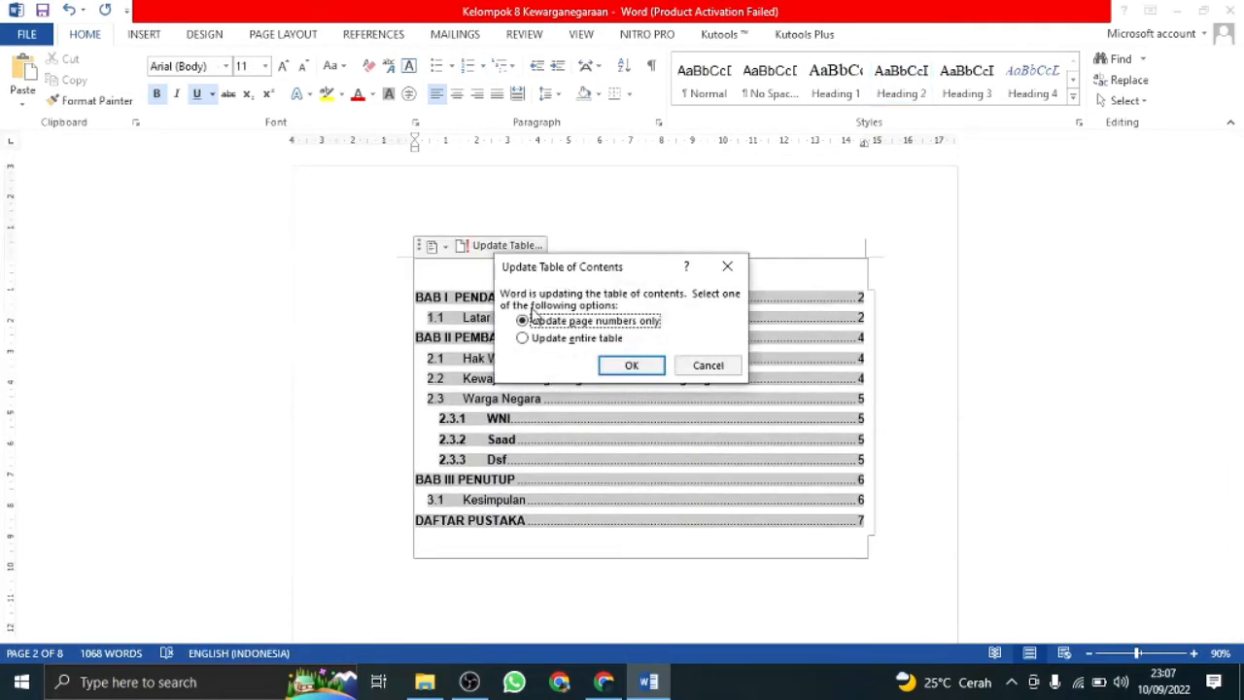
left_click(556, 341)
left_click(632, 365)
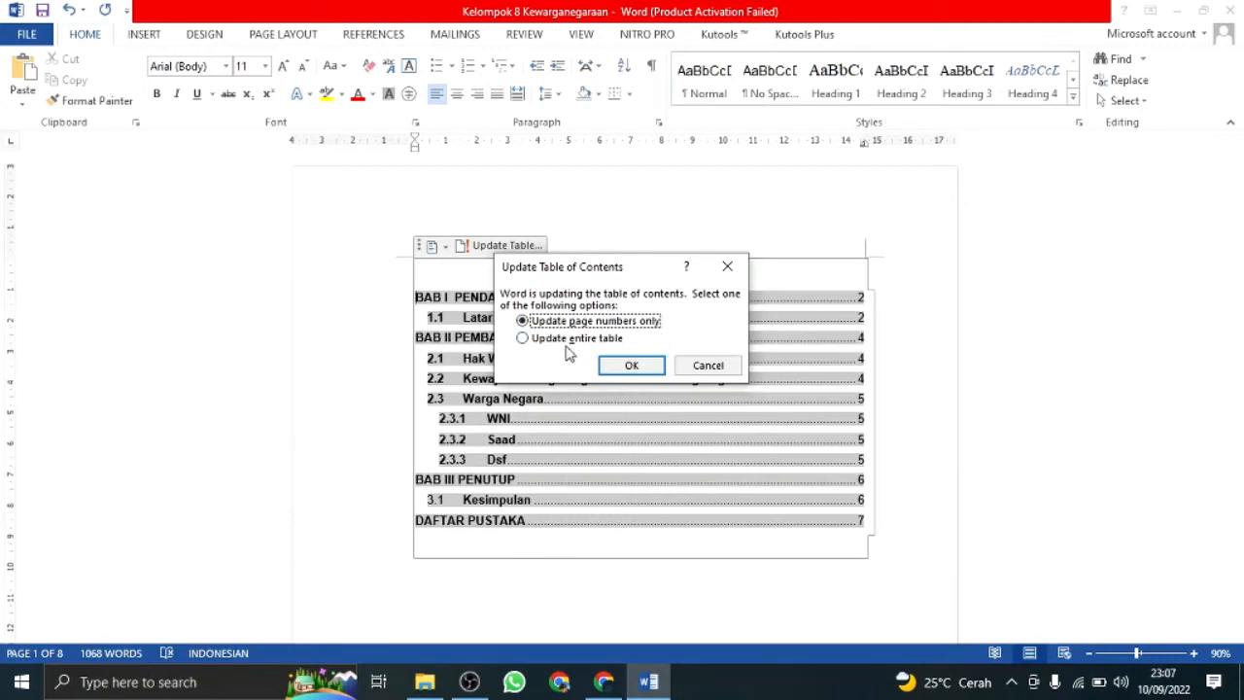
left_click_drag(608, 278, 978, 199)
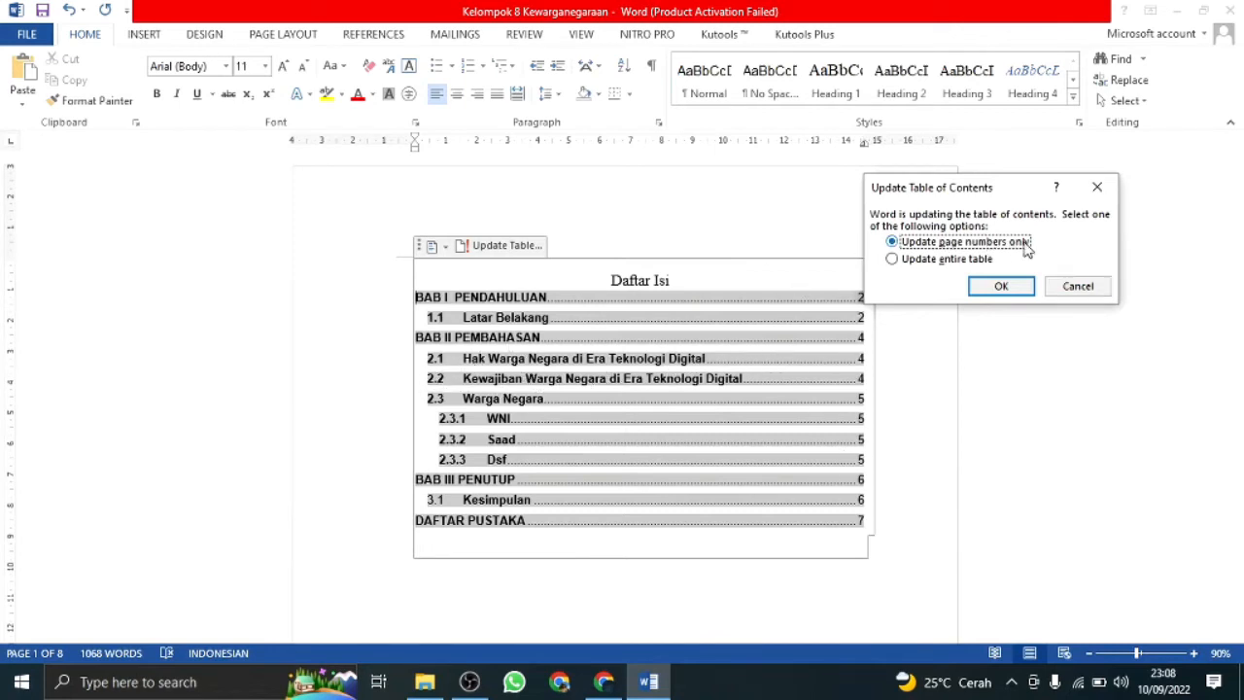
left_click(1076, 285)
- Insert empty lines after the last paragraph of section 2.1 to push the 2.2 Kewajiban Warga Negara subheading onto the next page
scroll(621, 367, "down", 10)
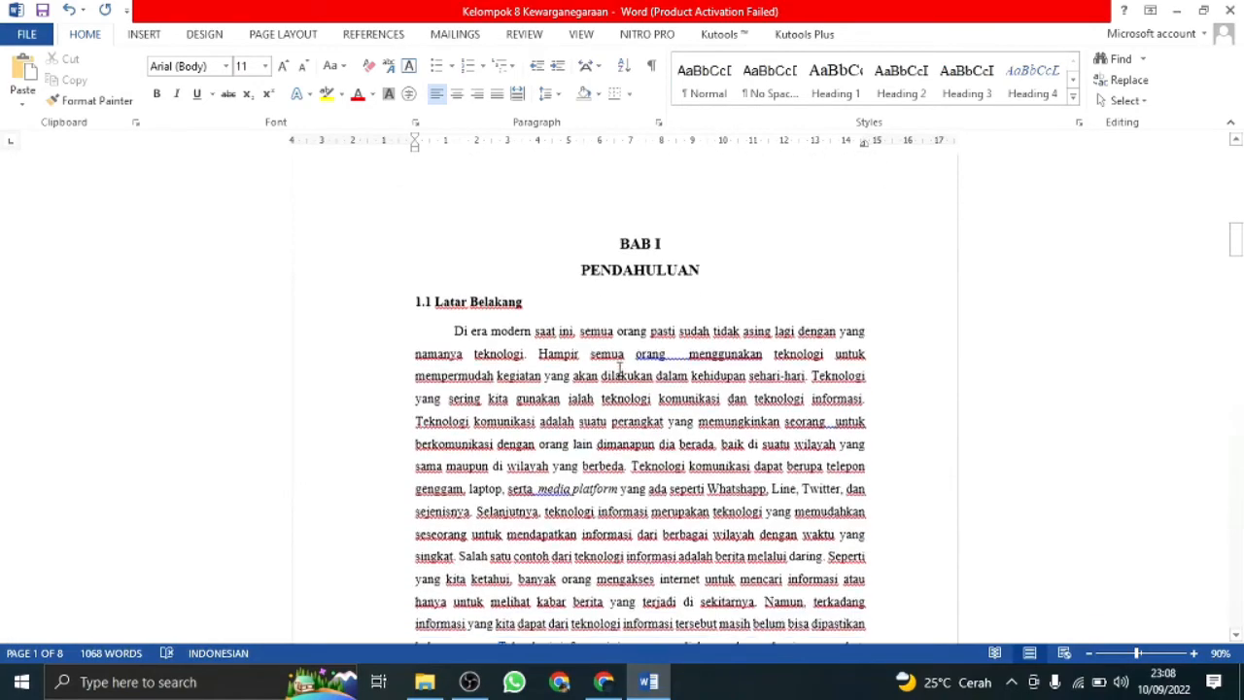
scroll(619, 367, "down", 20)
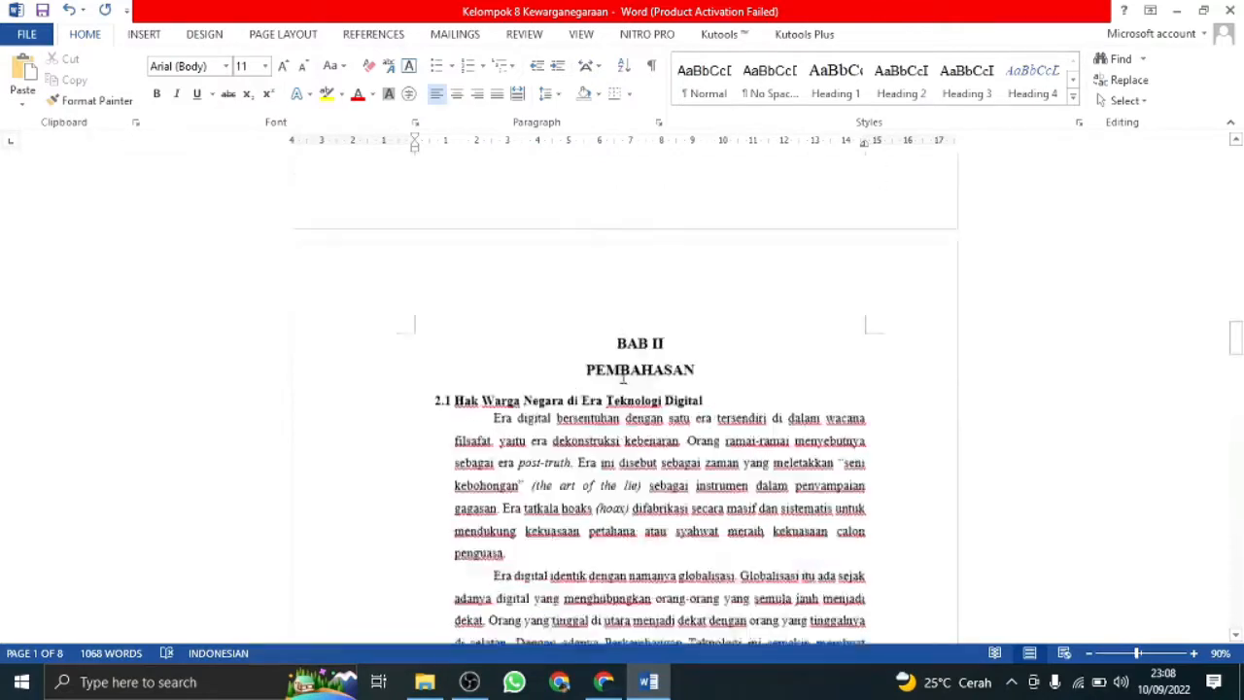
scroll(1144, 399, "up", 15)
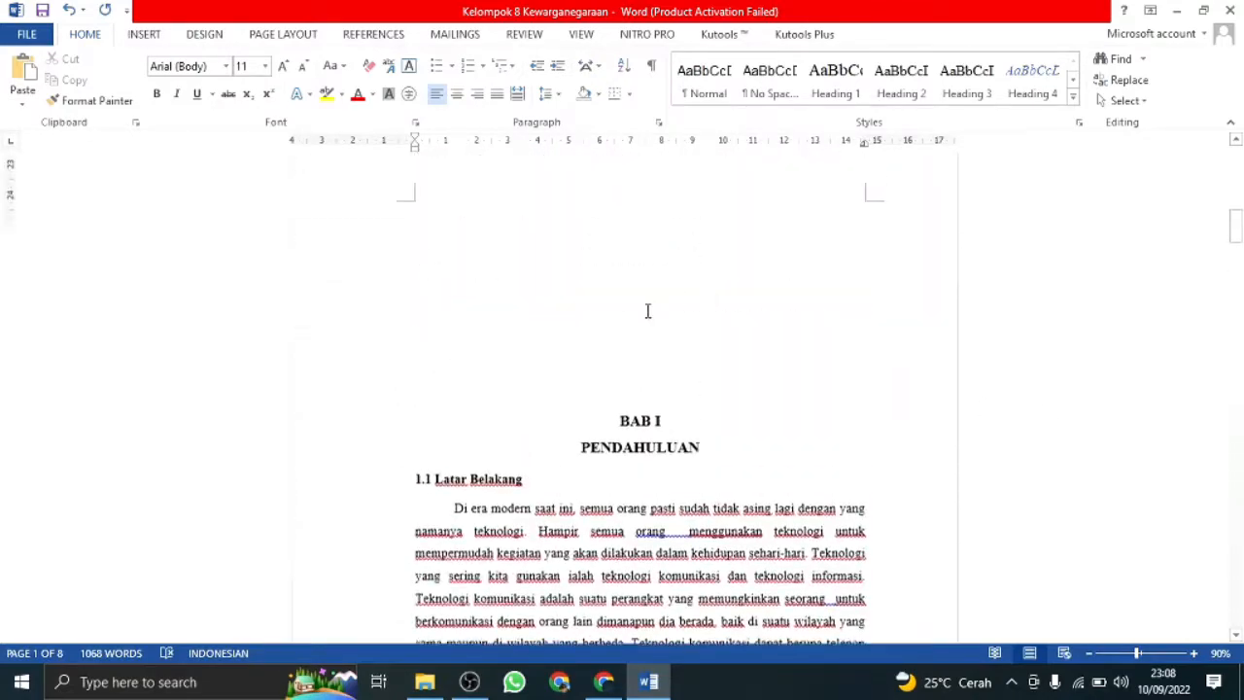
scroll(647, 311, "up", 10)
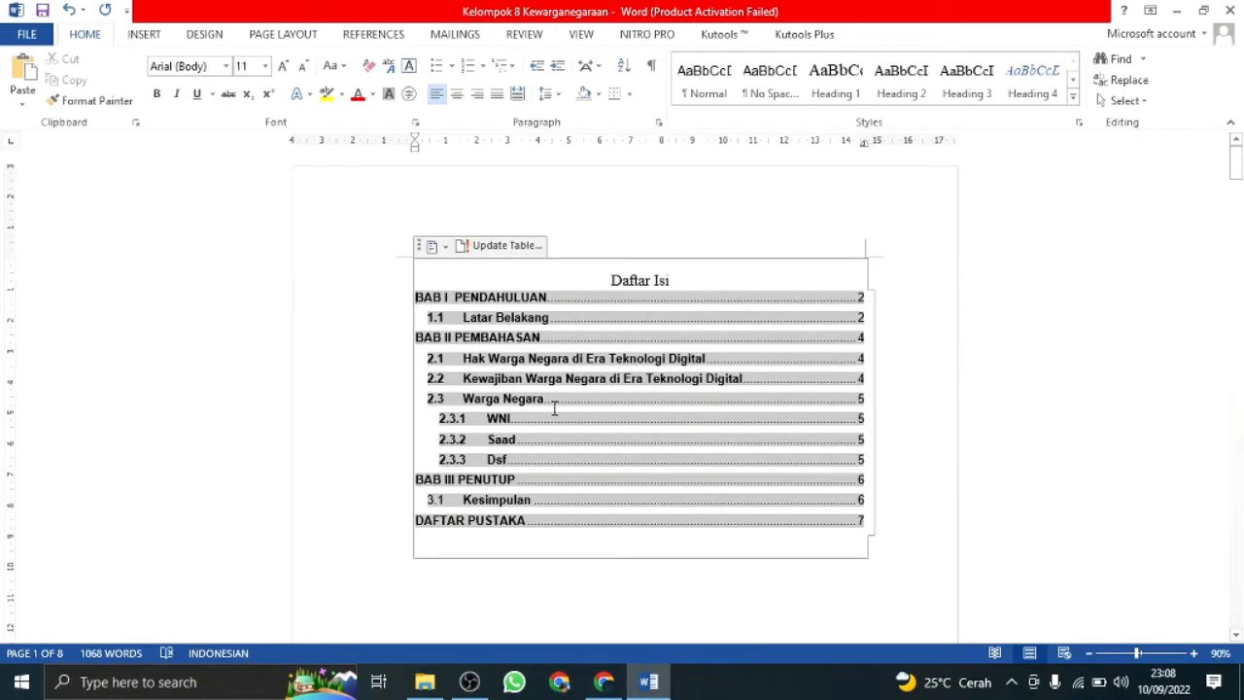
scroll(861, 408, "down", 20)
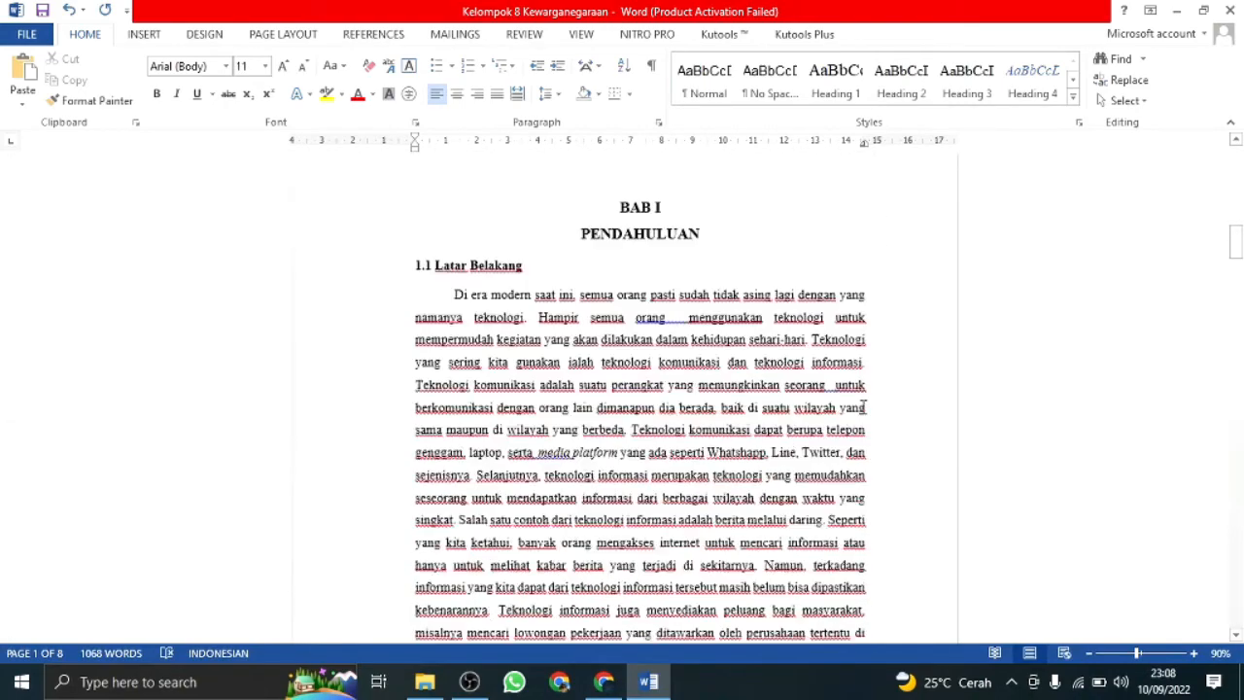
scroll(862, 411, "down", 10)
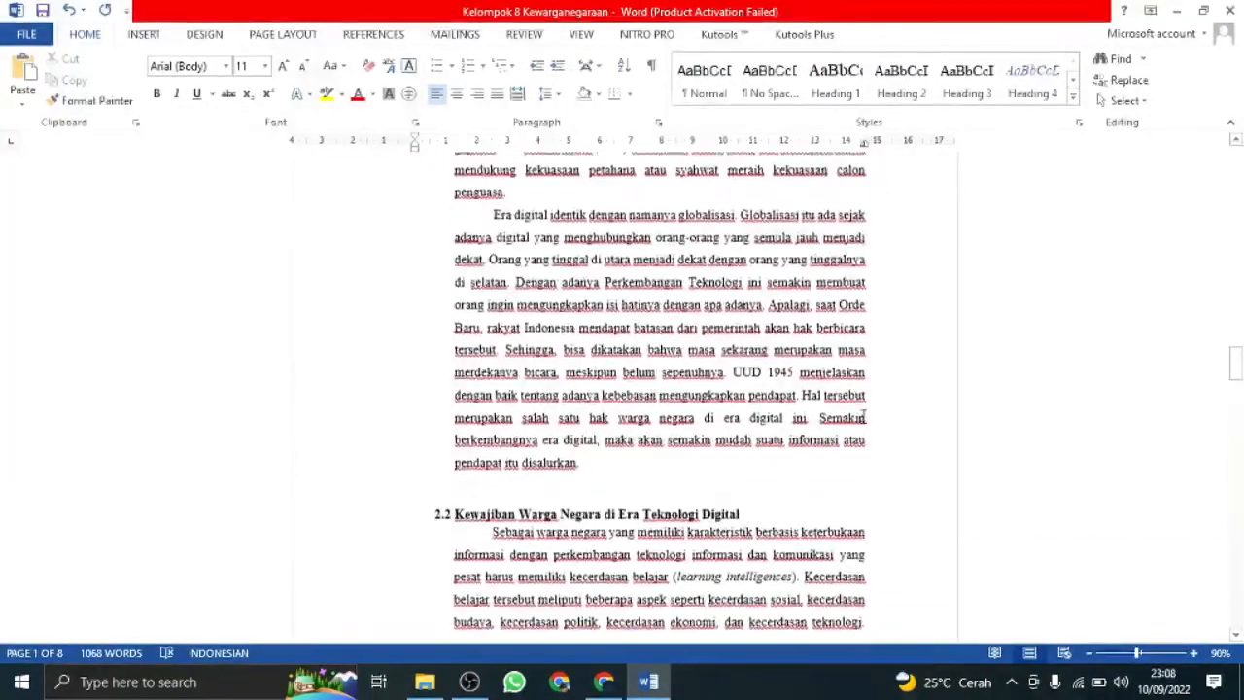
left_click(645, 385)
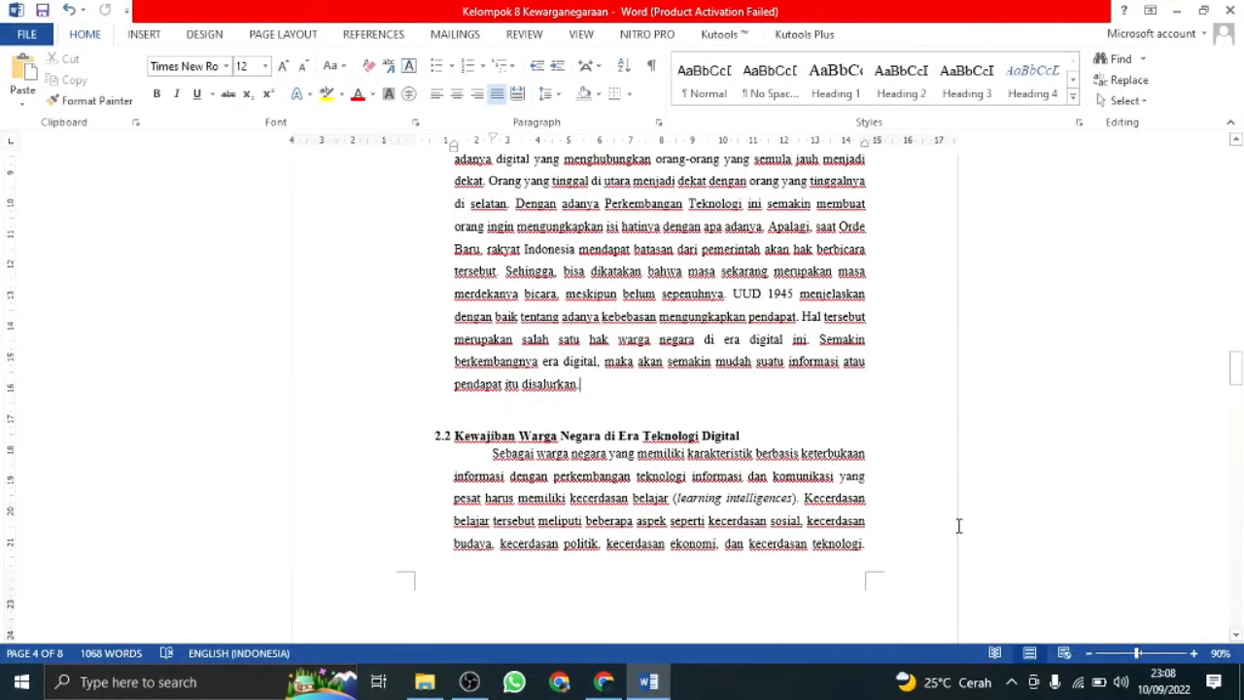
scroll(971, 534, "down", 1)
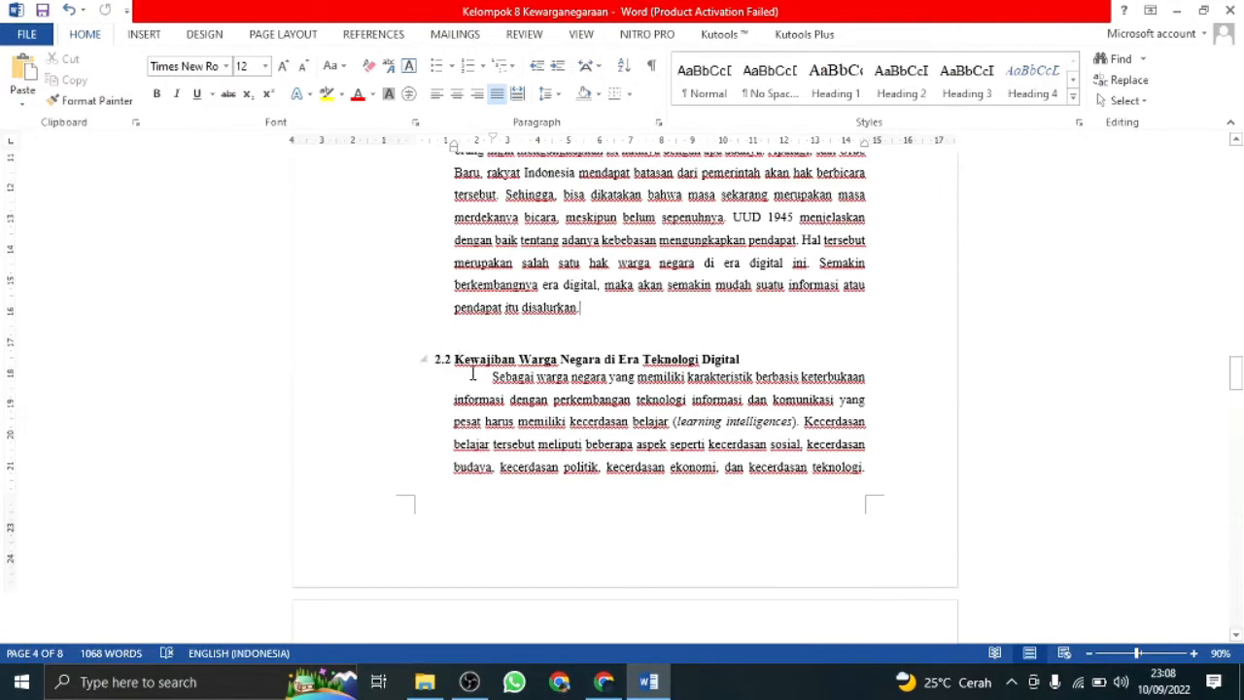
key("Return")
key("Return")
key("Return")
key("Return")
key("Return")
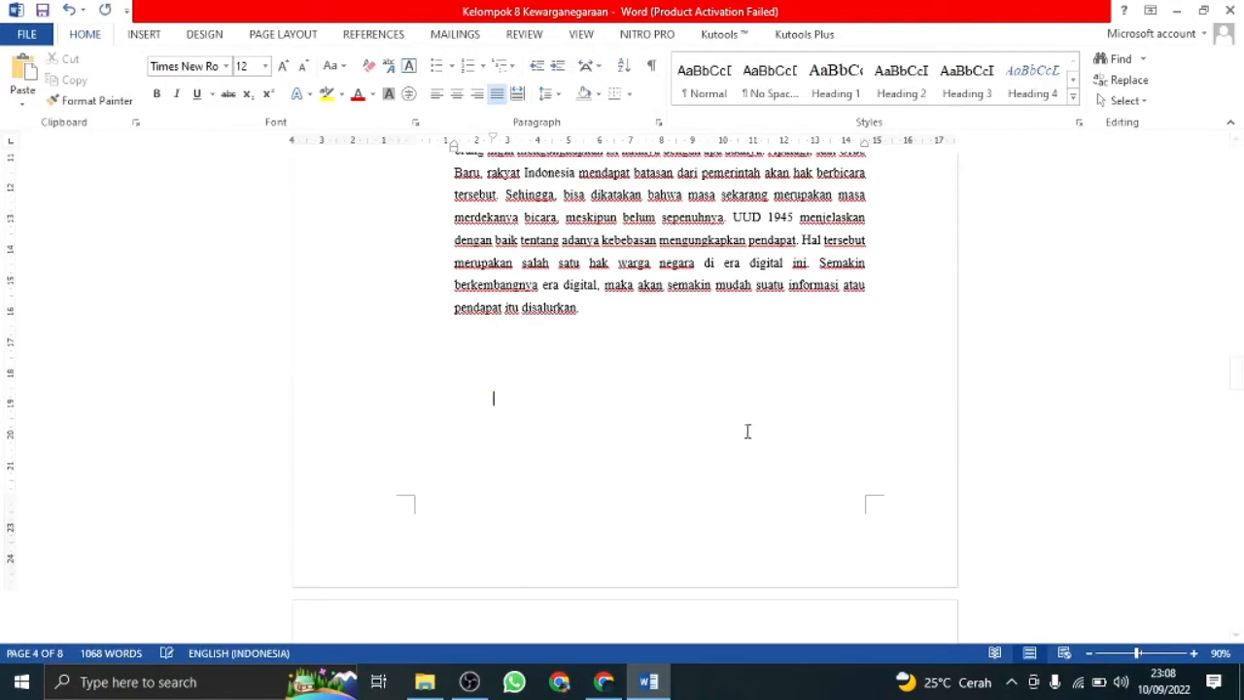
- Update only the page numbers in the Daftar Isi table of contents
scroll(765, 435, "down", 1)
scroll(764, 436, "down", 5)
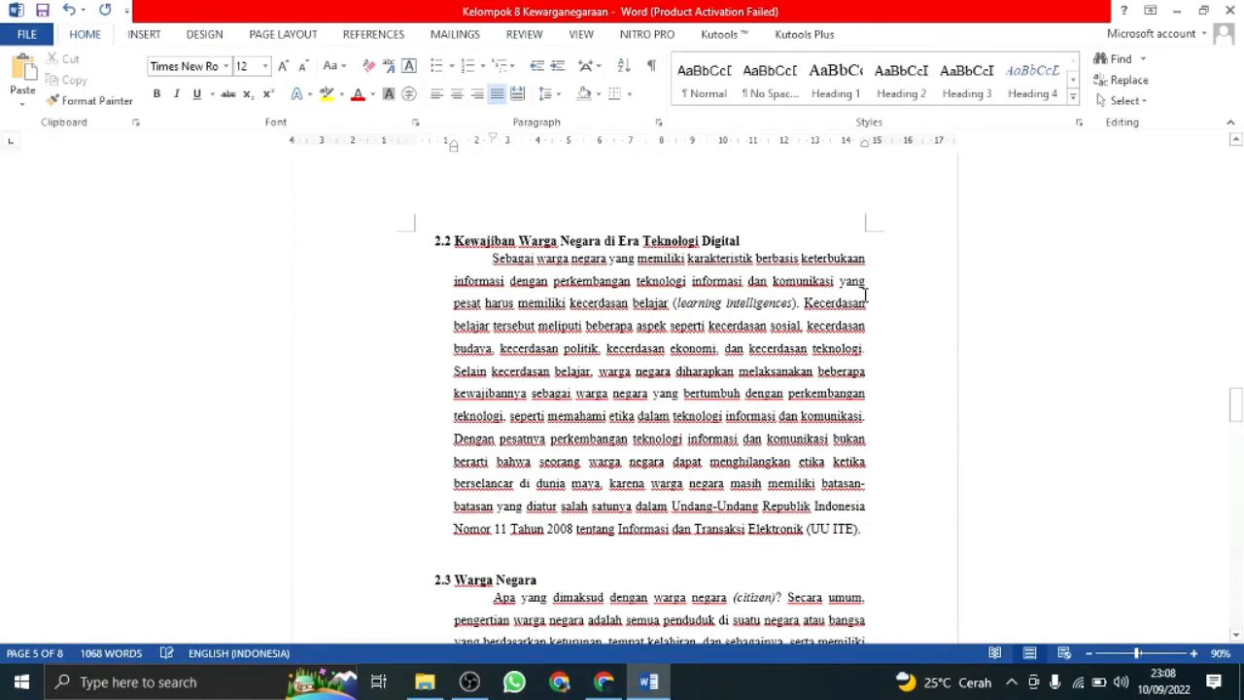
scroll(810, 452, "down", 10)
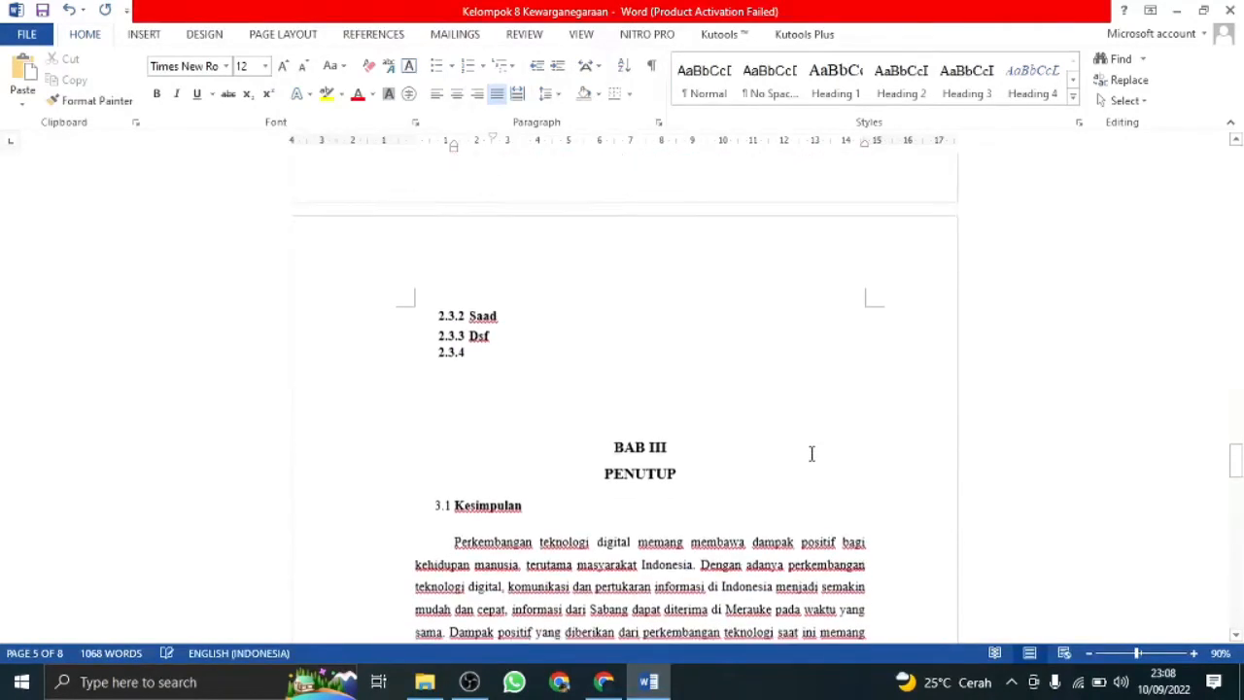
scroll(810, 453, "up", 18)
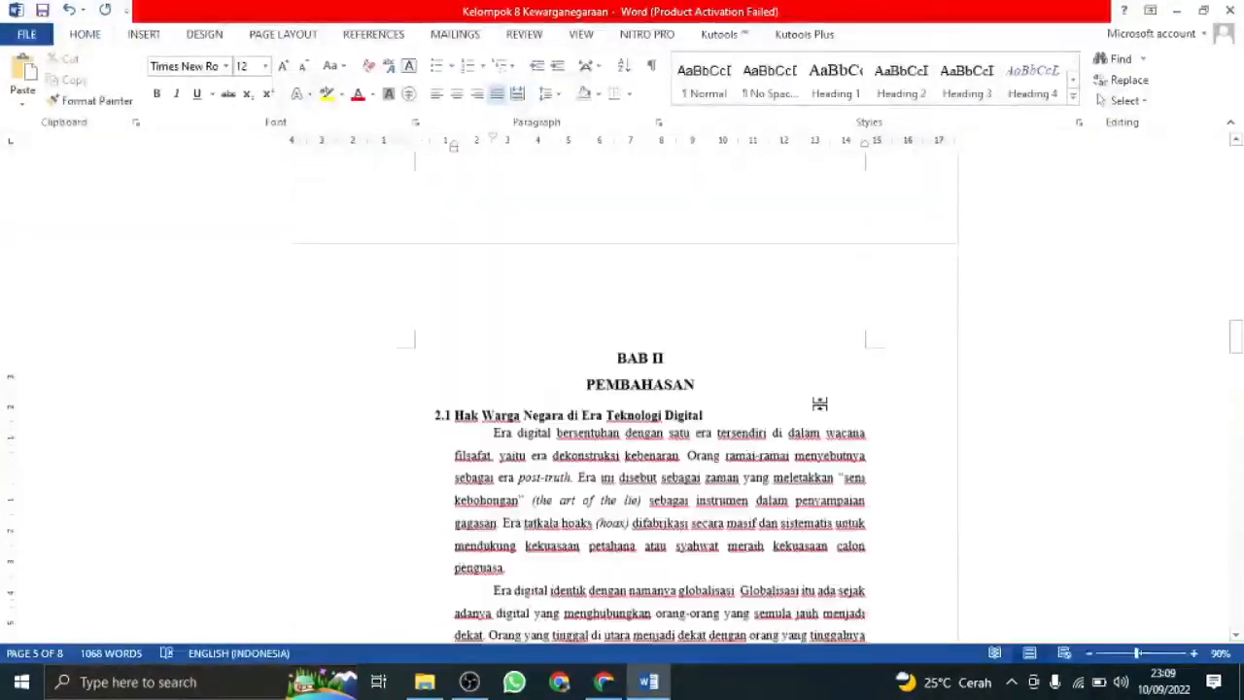
scroll(819, 404, "up", 20)
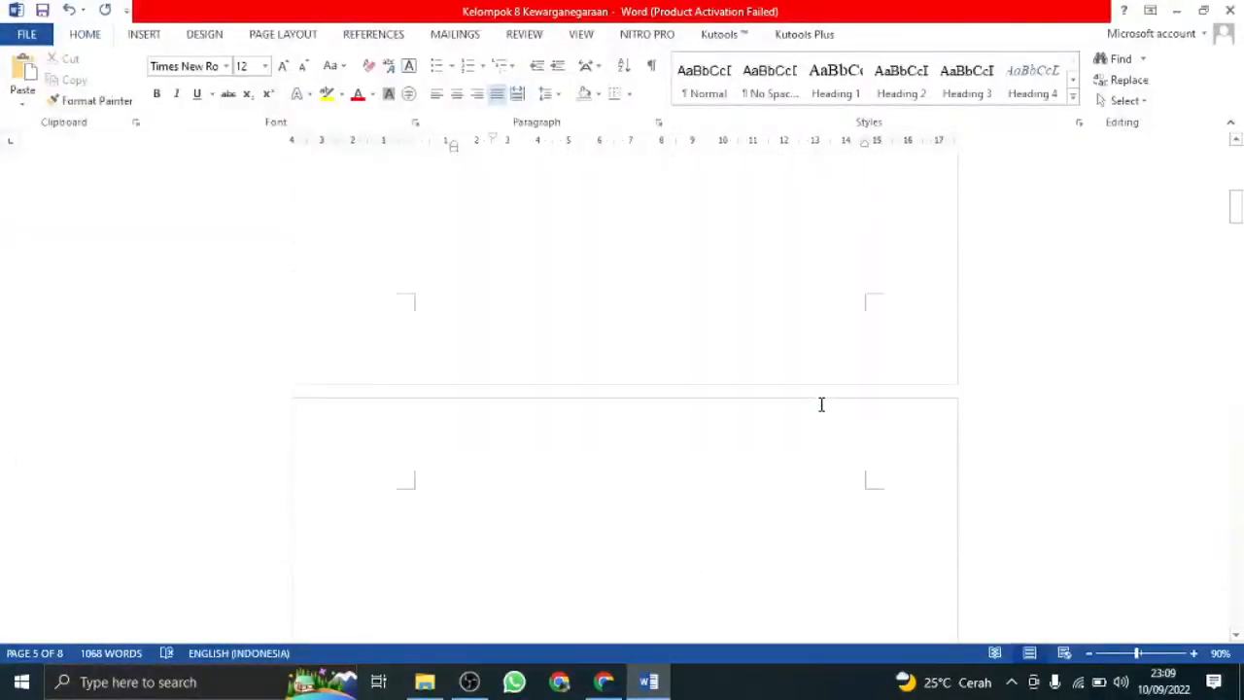
scroll(821, 404, "up", 5)
left_click(560, 269)
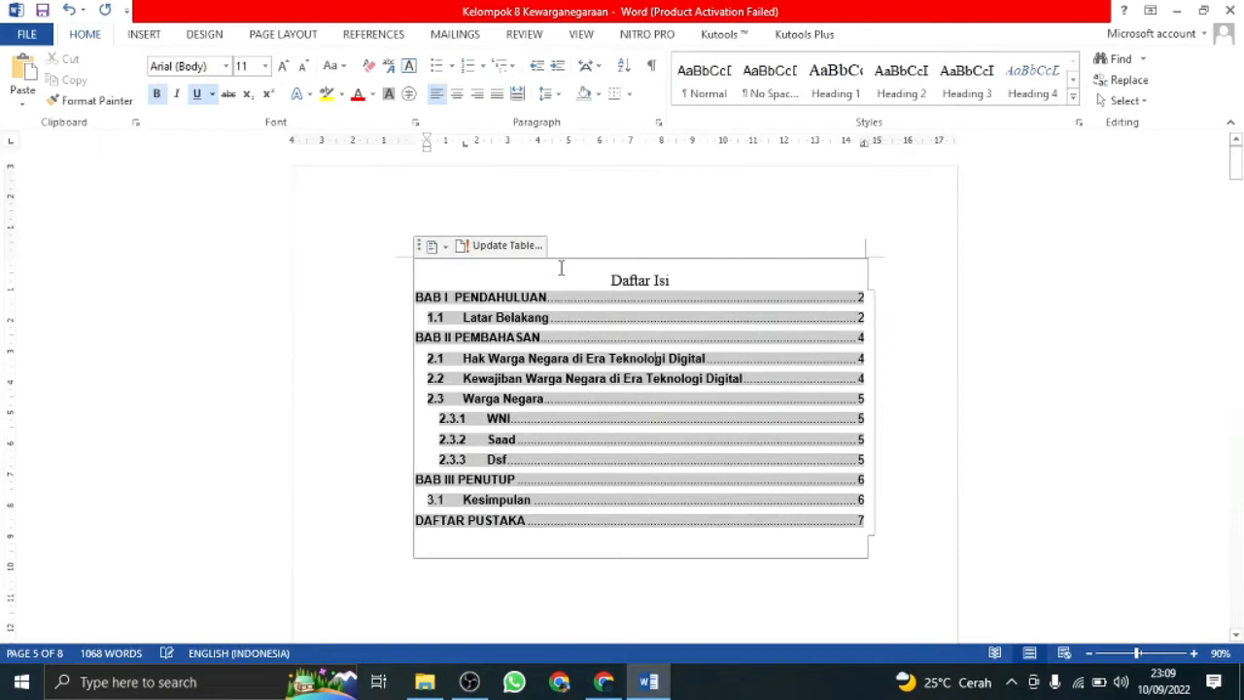
left_click(503, 246)
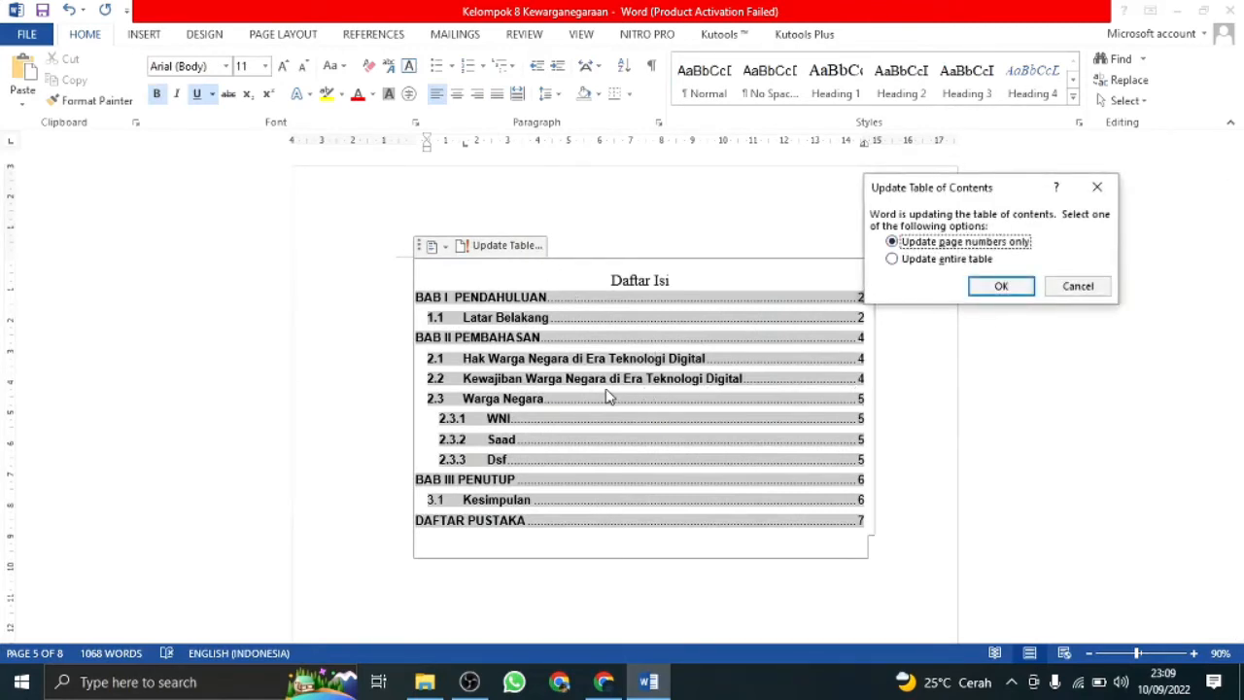
left_click(1001, 288)
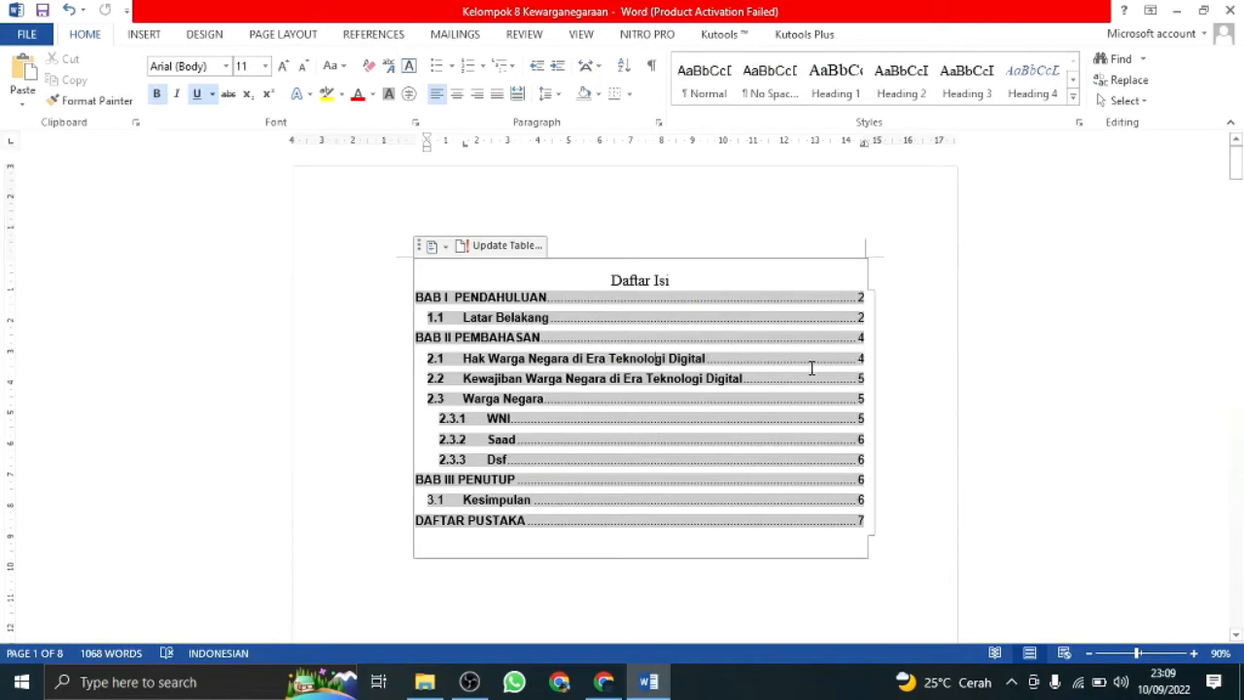
- Insert empty lines above the BAB I PENDAHULUAN title to push the chapter onto the next page
scroll(879, 398, "down", 15)
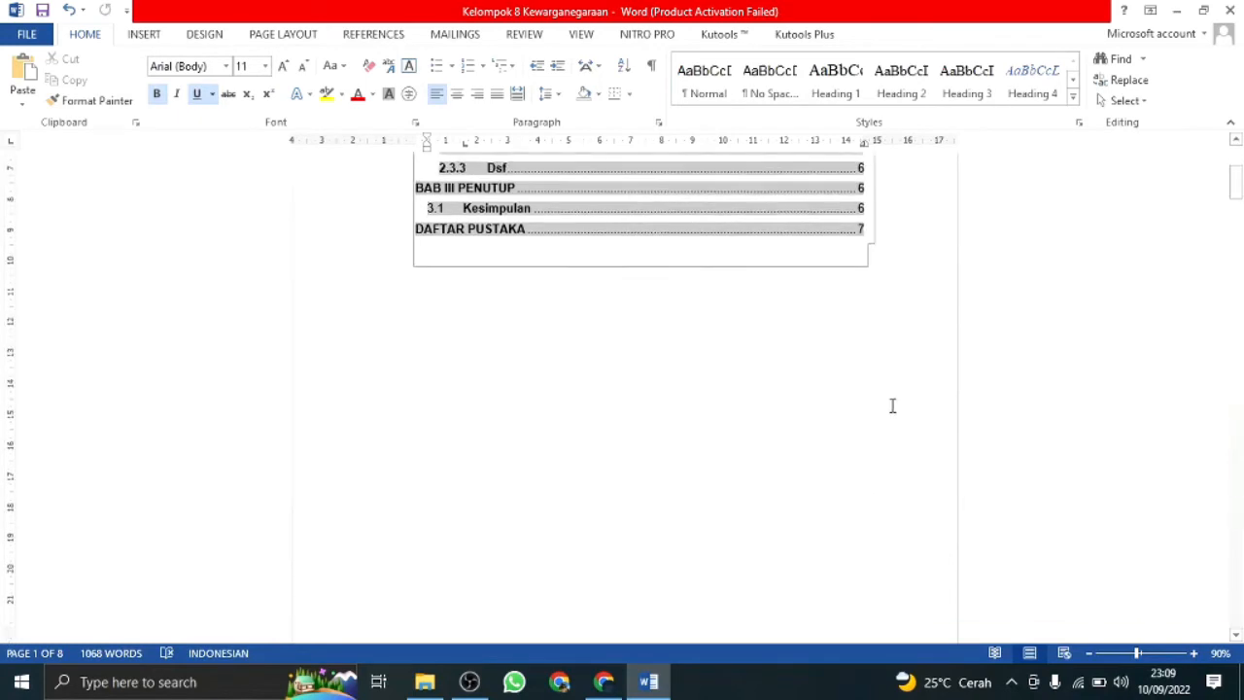
scroll(865, 369, "up", 10)
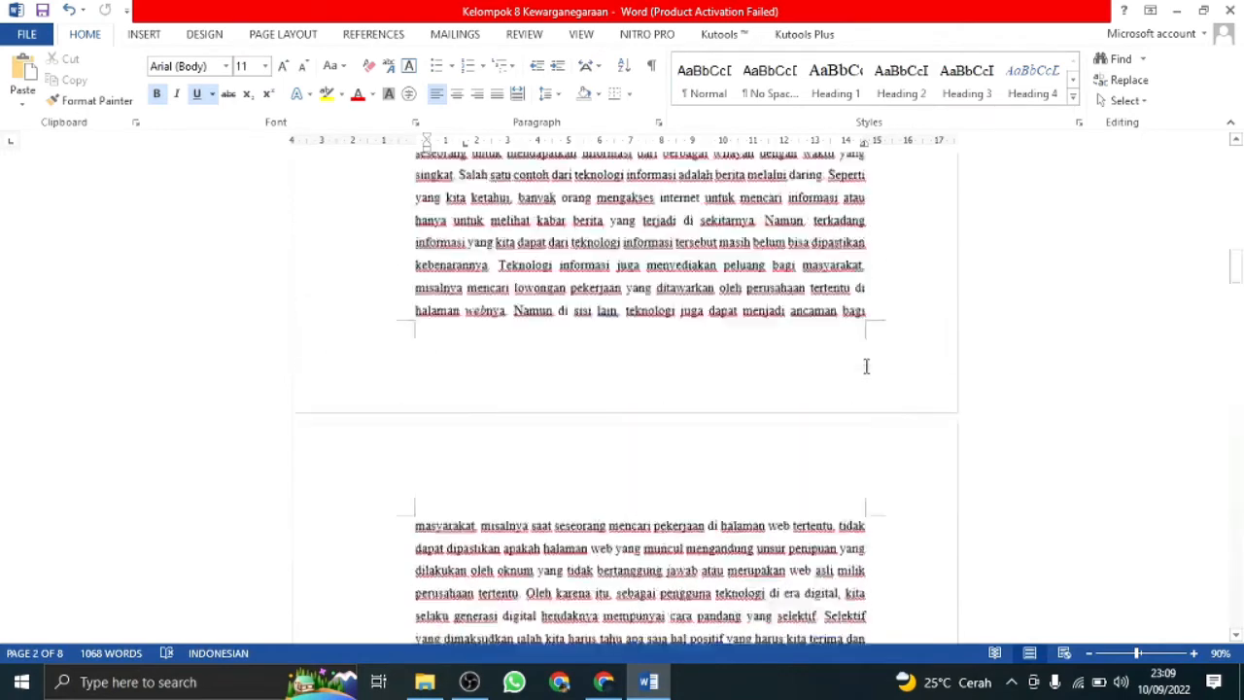
left_click(713, 312)
scroll(713, 312, "up", 1)
double_click(713, 311)
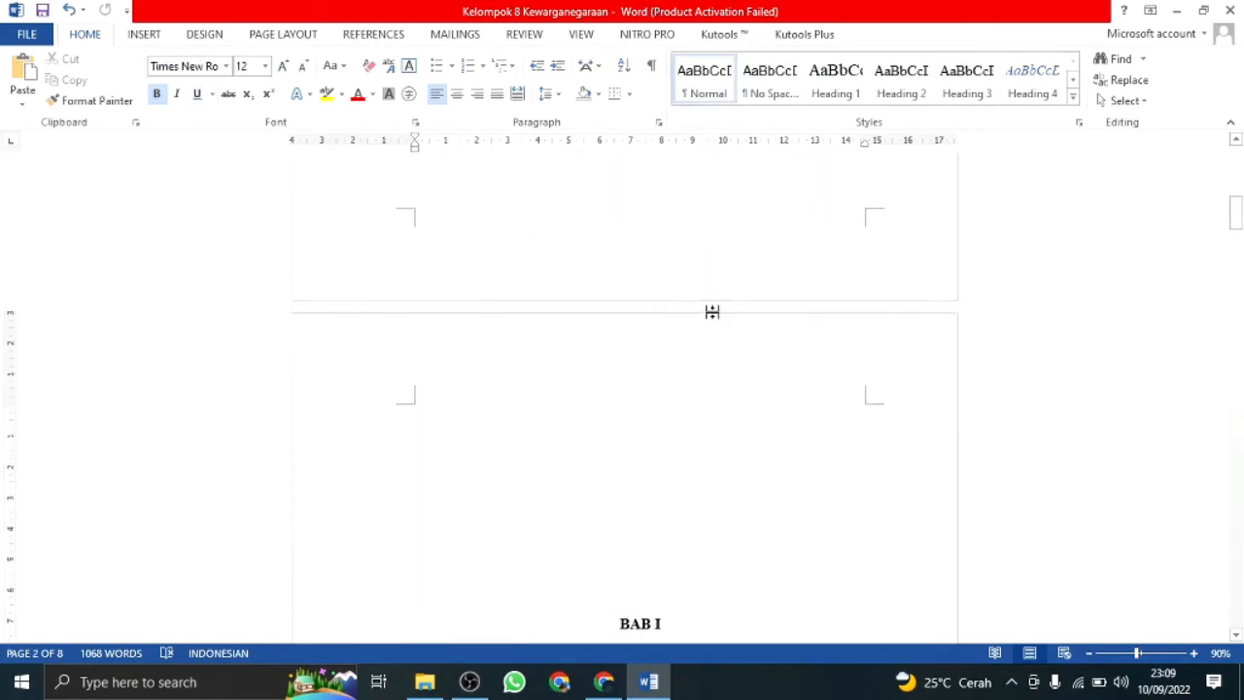
key("Return")
key("Return")
key("Return")
key("Return")
key("Return")
key("Return")
key("Return")
key("Return")
key("Return")
key("Return")
key("Return")
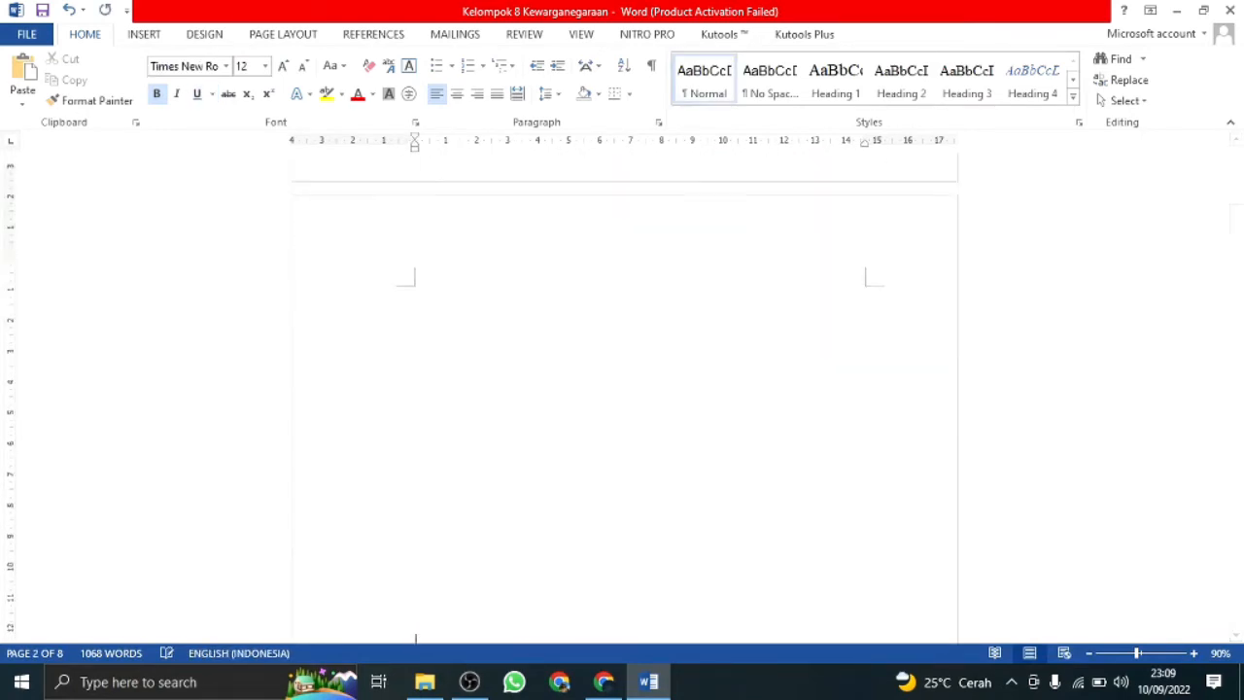
scroll(930, 375, "down", 3)
key("Return")
key("Return")
key("Return")
key("Return")
key("Return")
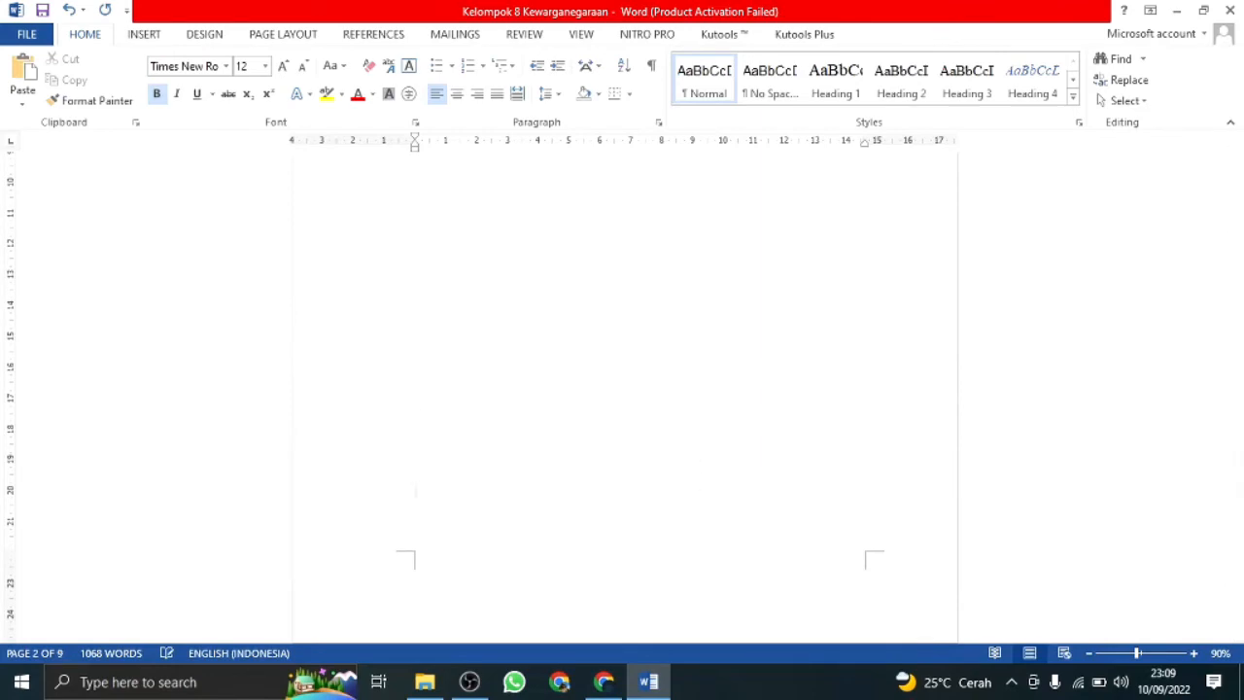
- Update only the page numbers of the Daftar Isi table of contents after the BAB I chapter has shifted
scroll(933, 369, "down", 8)
scroll(932, 369, "up", 8)
scroll(935, 361, "down", 6)
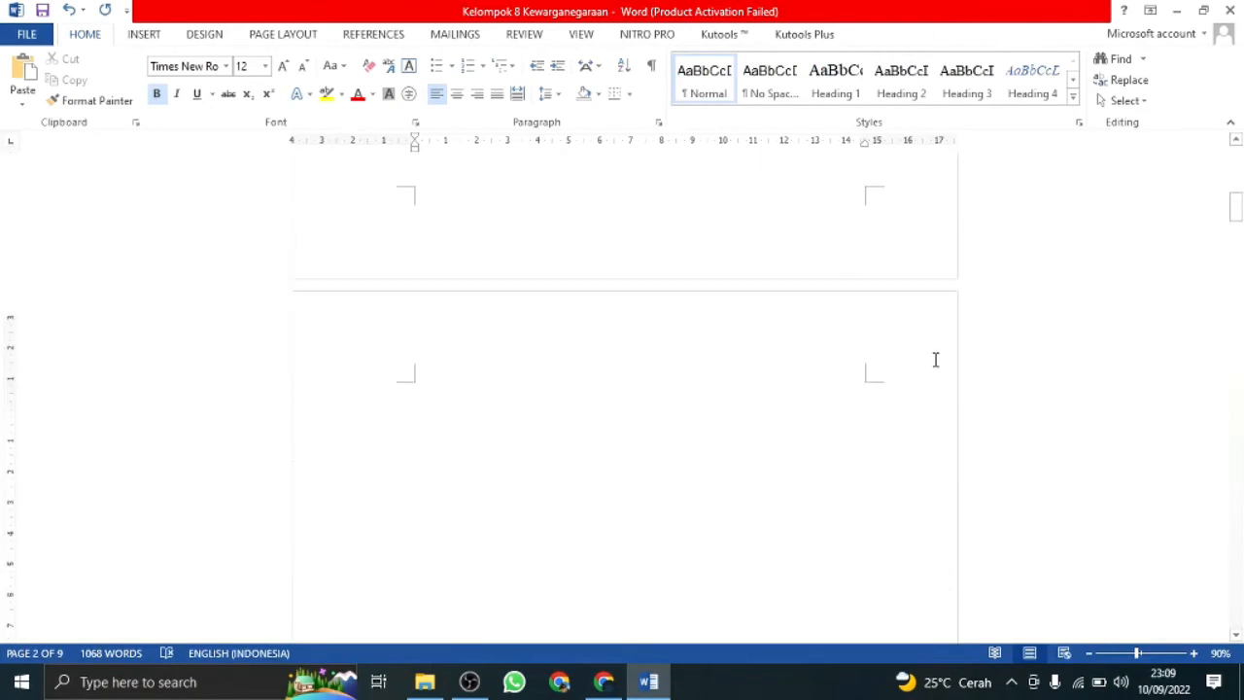
scroll(935, 360, "up", 5)
left_click(778, 397)
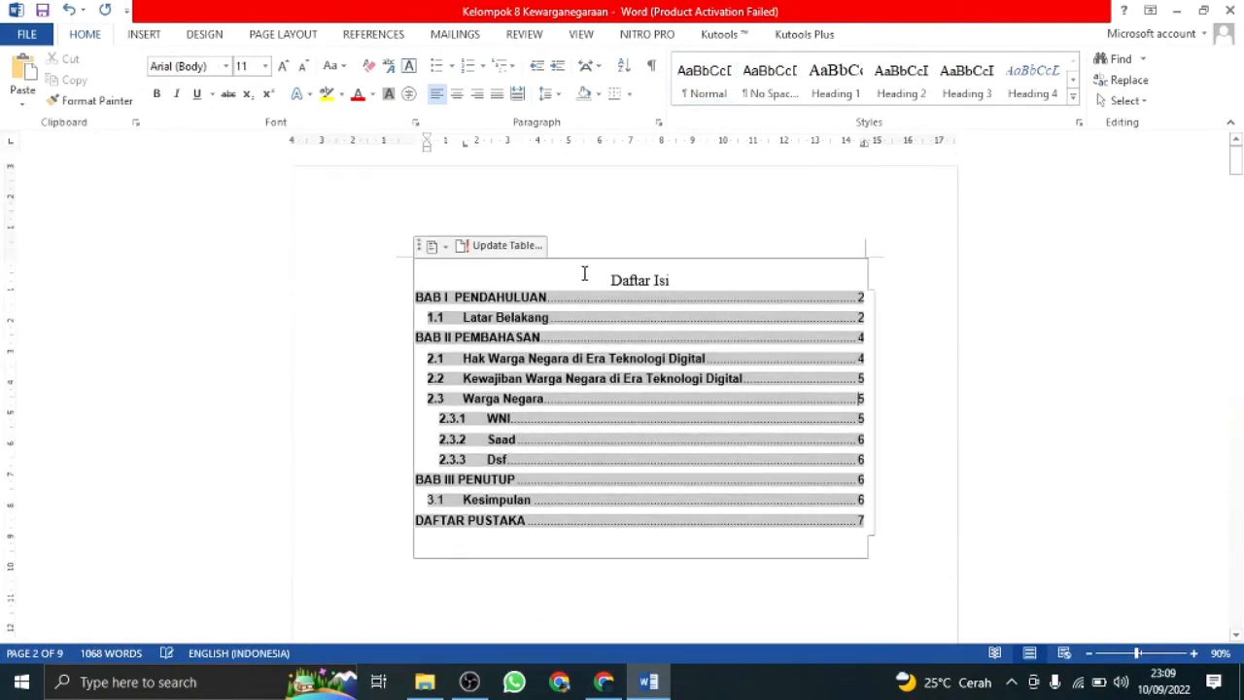
left_click(525, 248)
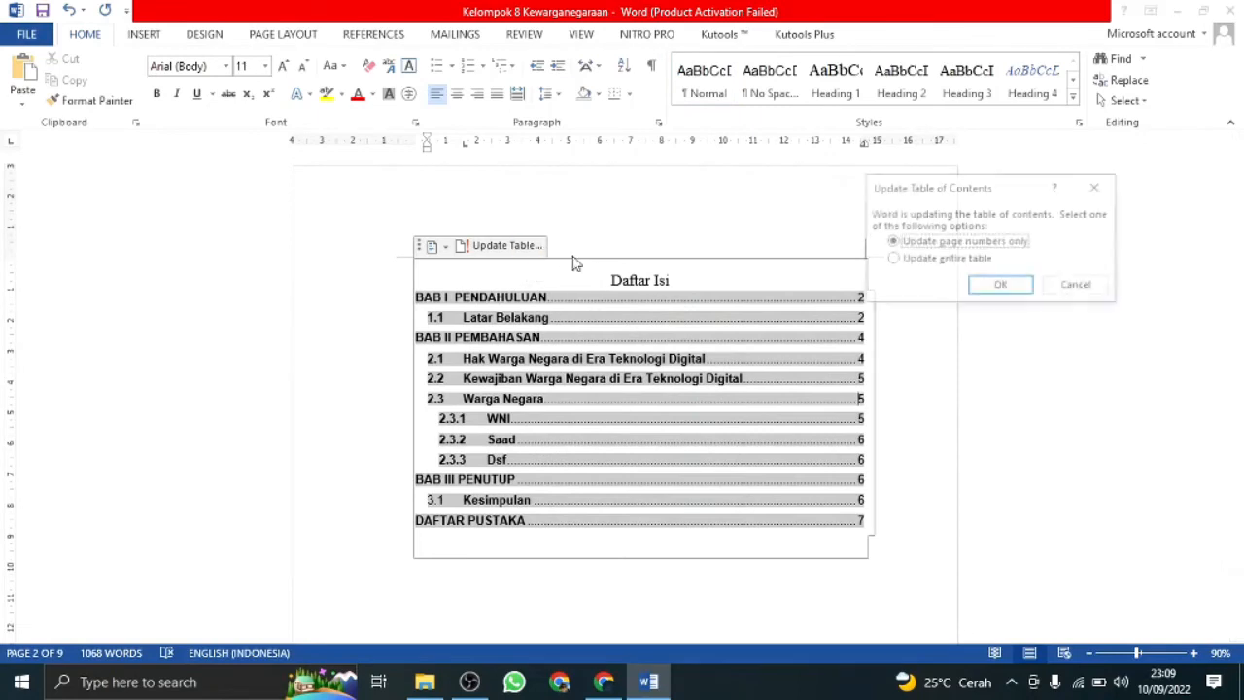
left_click(976, 261)
left_click(965, 244)
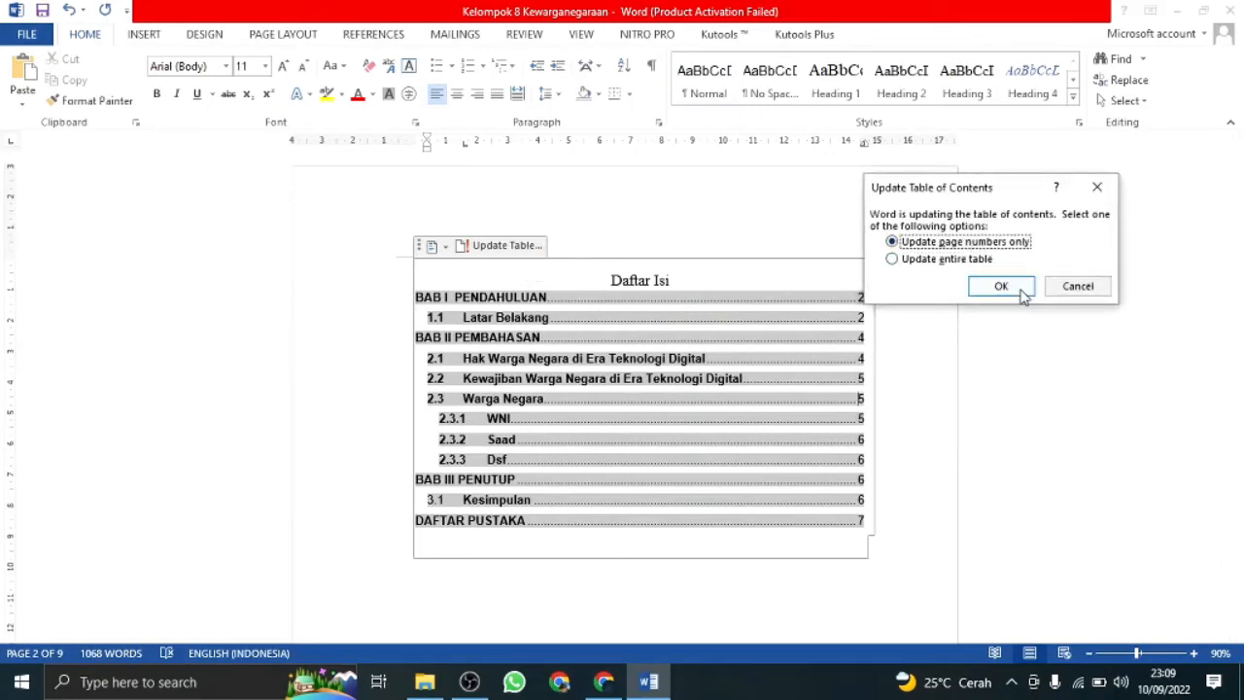
left_click(1001, 287)
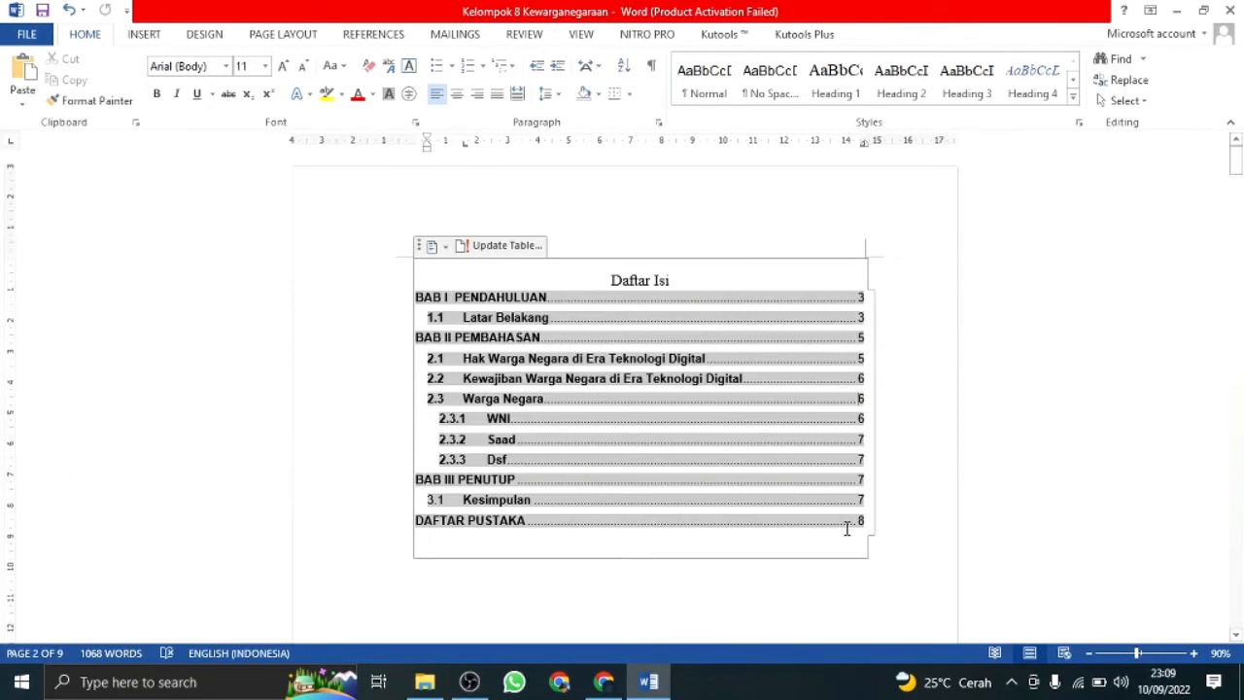
- Left-align the Daftar Isi title above the table of contents and make it bold
left_click(605, 281)
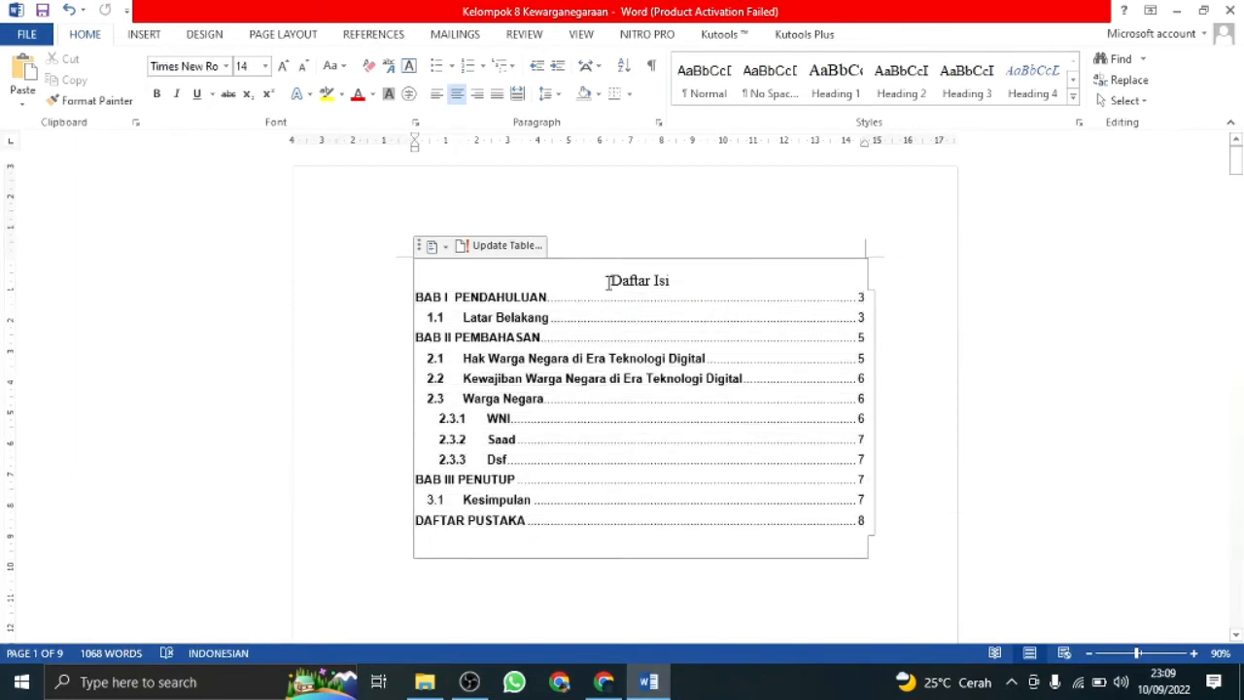
key("ctrl+l")
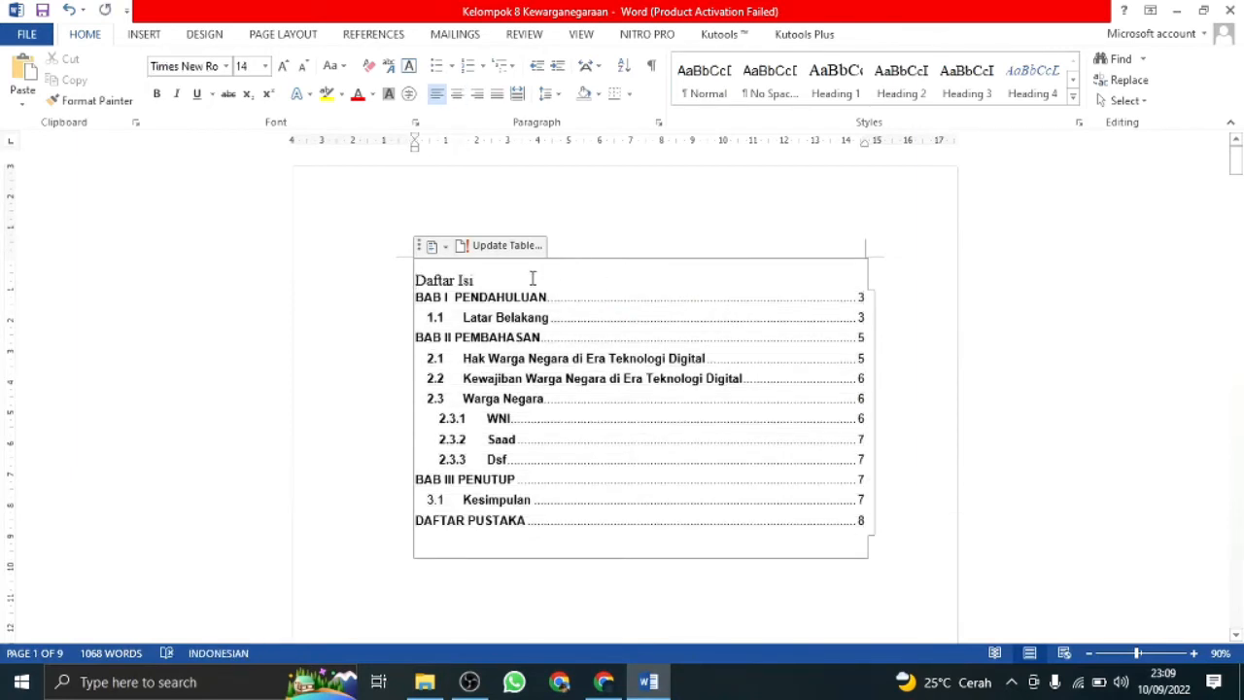
left_click_drag(516, 280, 394, 279)
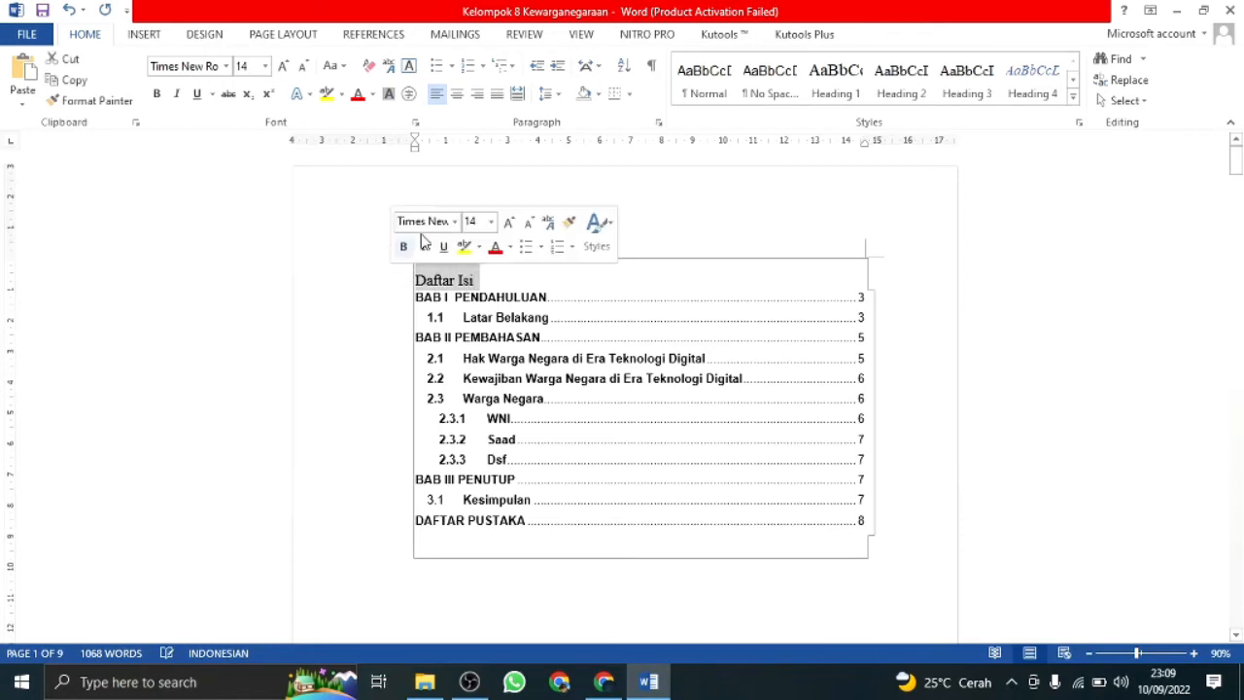
left_click(403, 247)
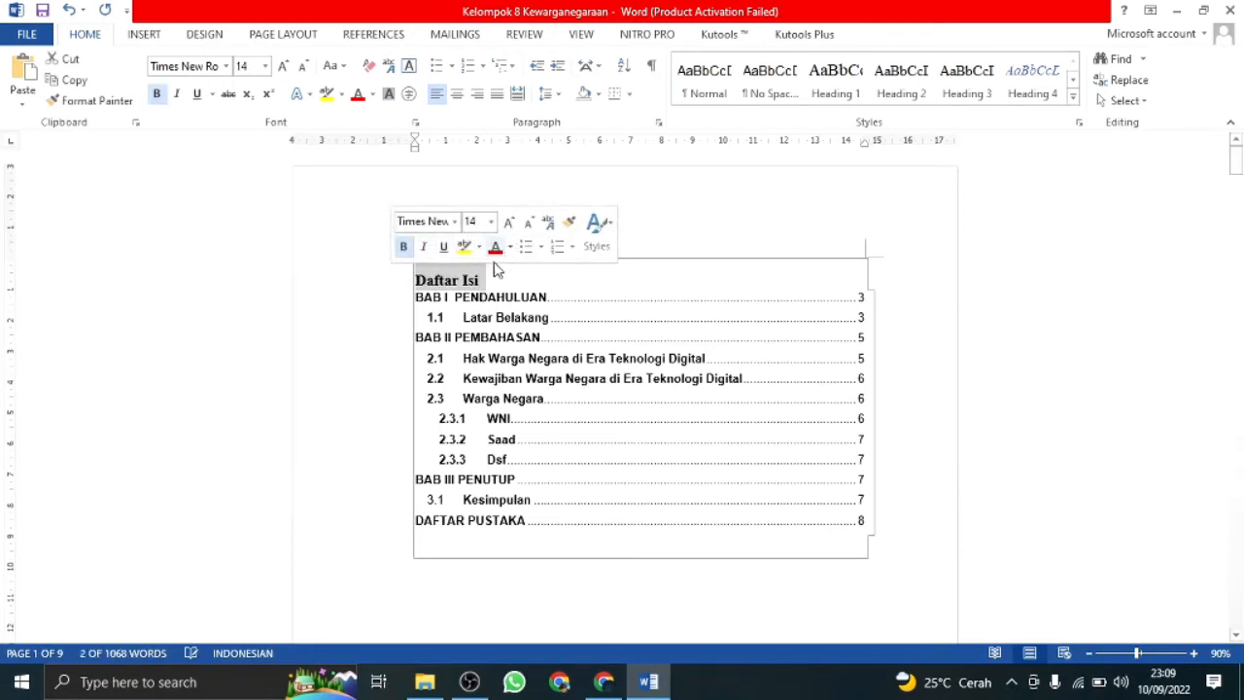
- Set the Daftar Isi title and all table of contents entries to Times New Roman, size 12
left_click(664, 305)
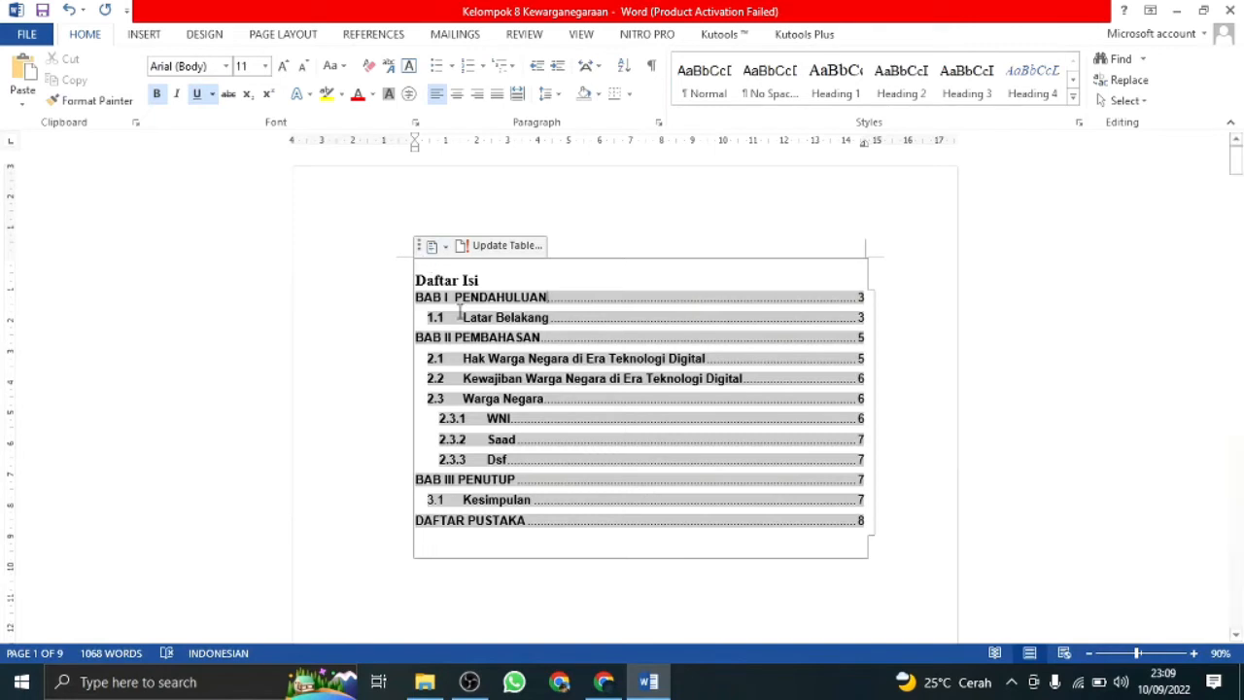
key("ctrl+a")
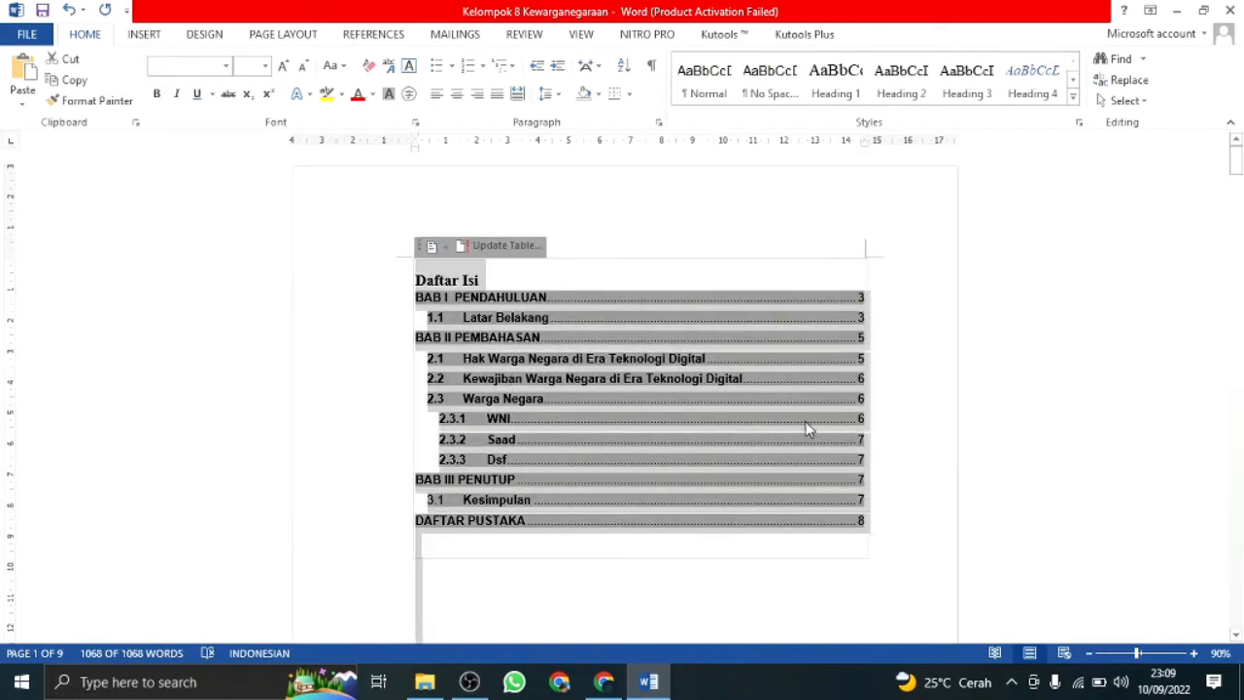
left_click_drag(781, 536, 391, 271)
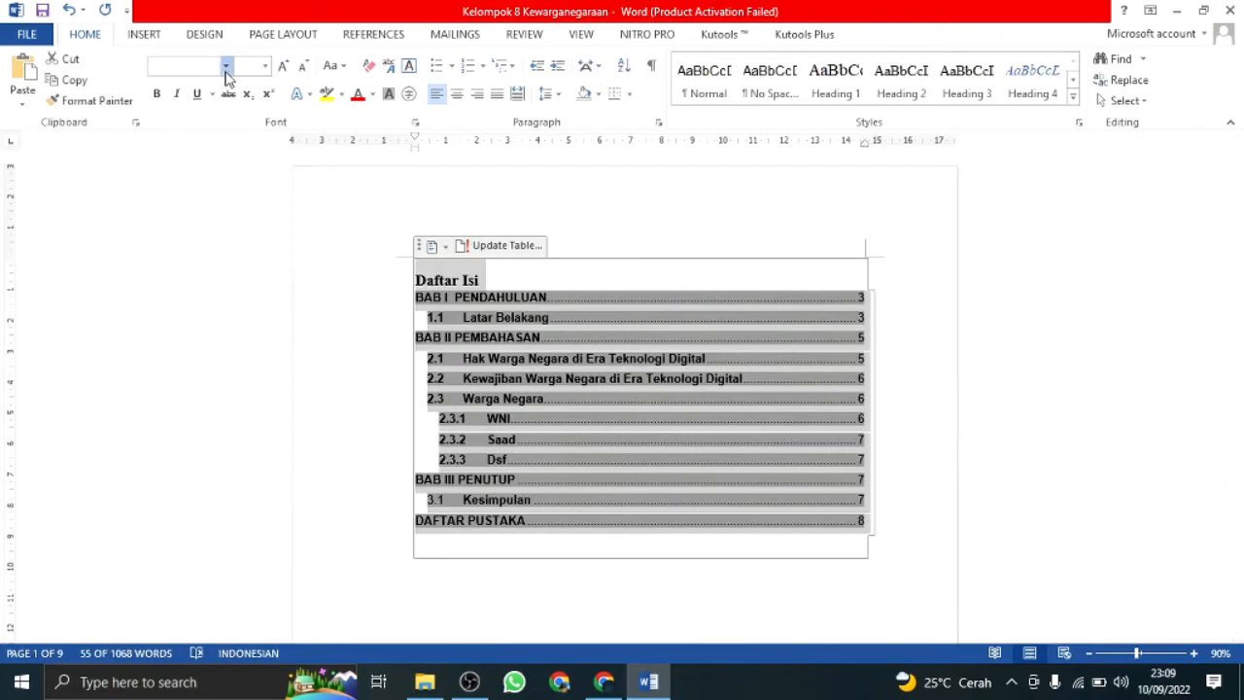
left_click(226, 66)
left_click(256, 112)
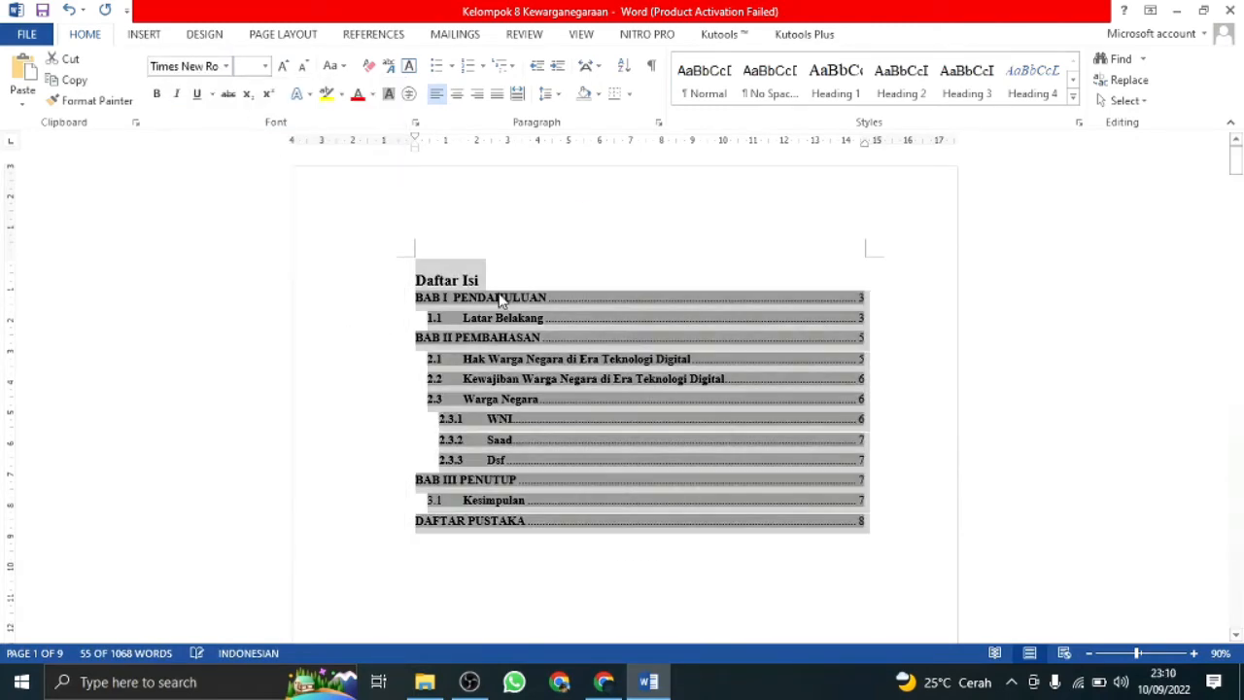
left_click(265, 66)
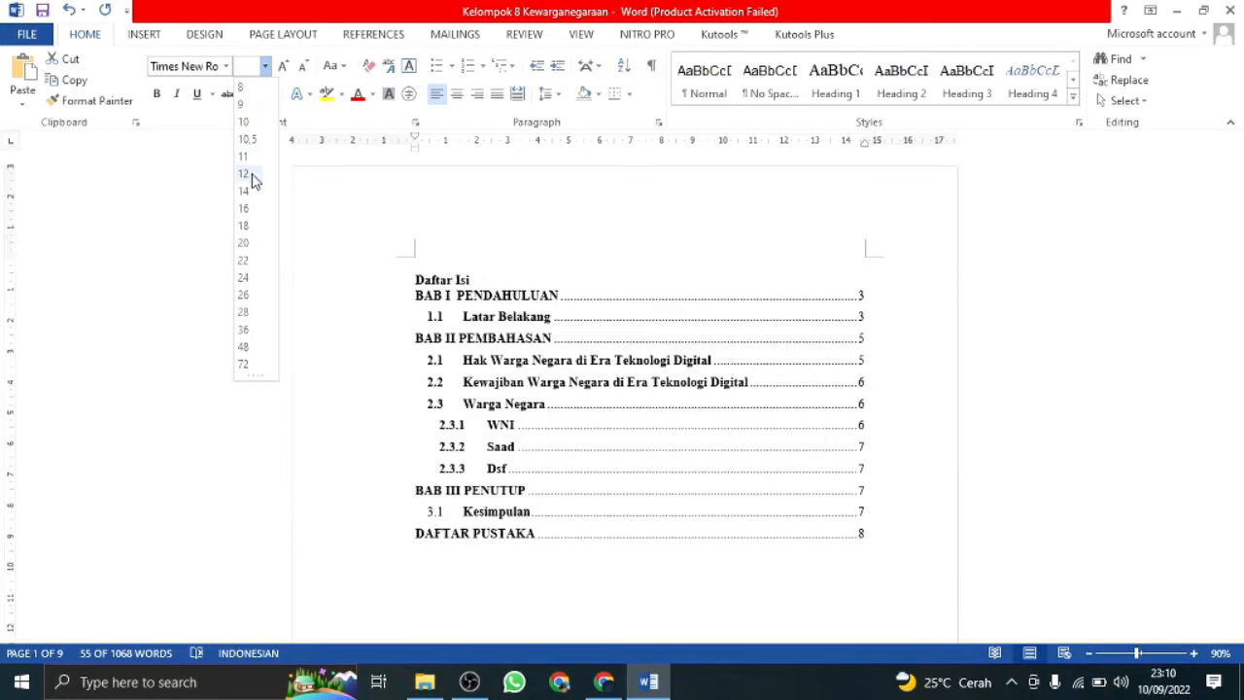
left_click(244, 175)
left_click(659, 481)
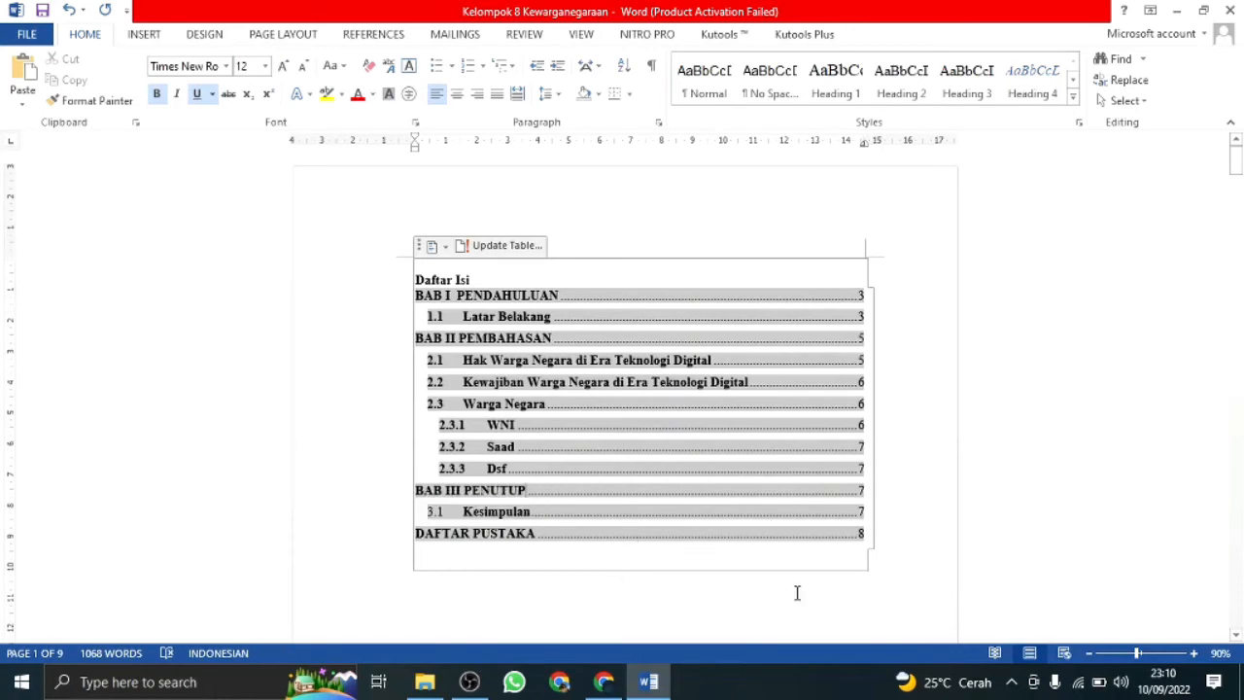
- Make the number of the 3.1 Kesimpulan subheading under BAB III PENUTUP bold
left_click_drag(1234, 160, 1199, 511)
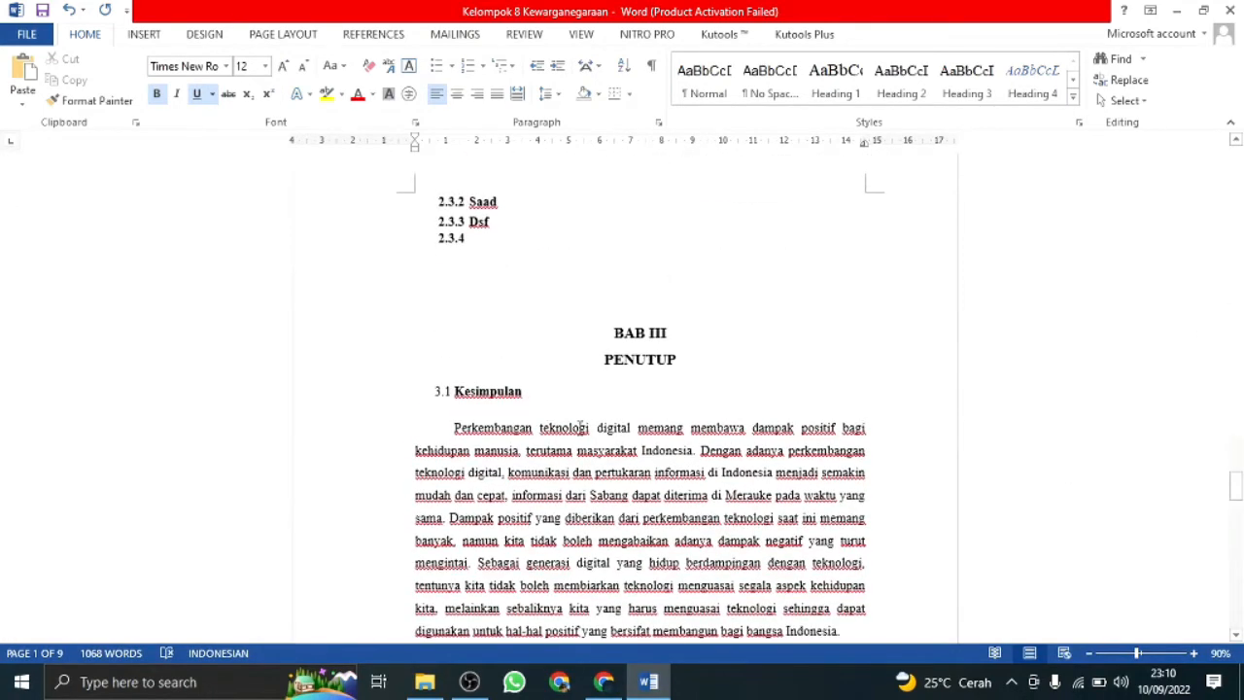
left_click(442, 391)
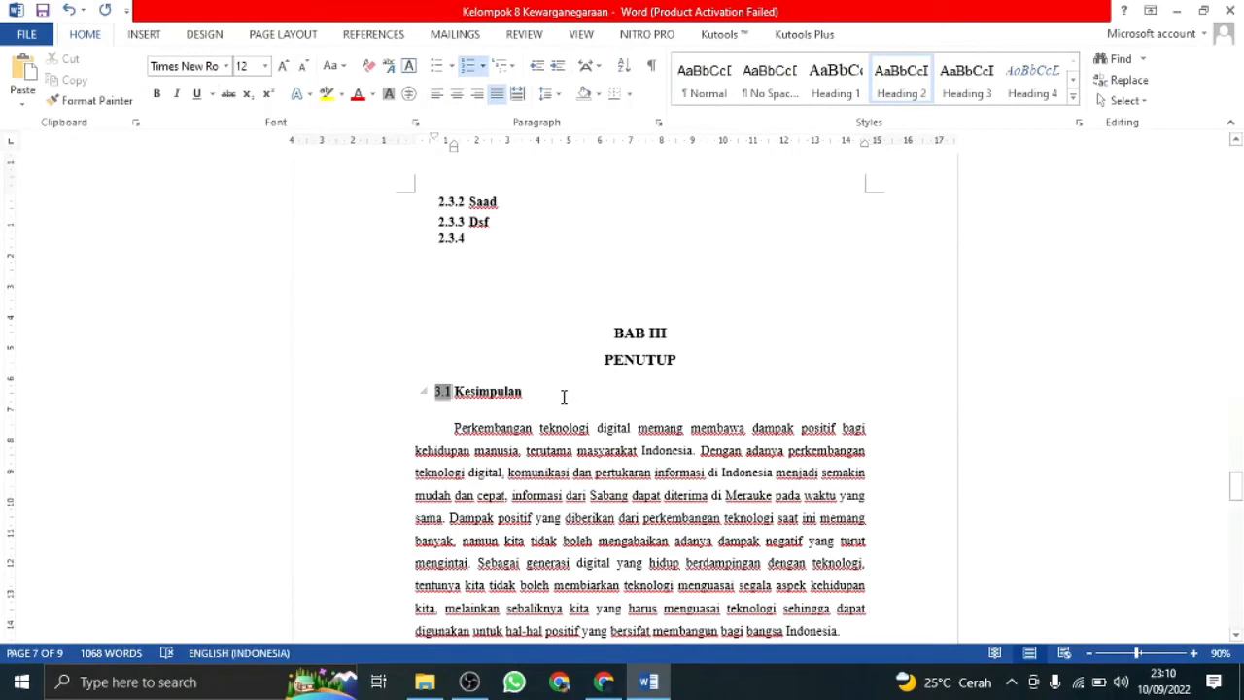
left_click_drag(563, 396, 374, 393)
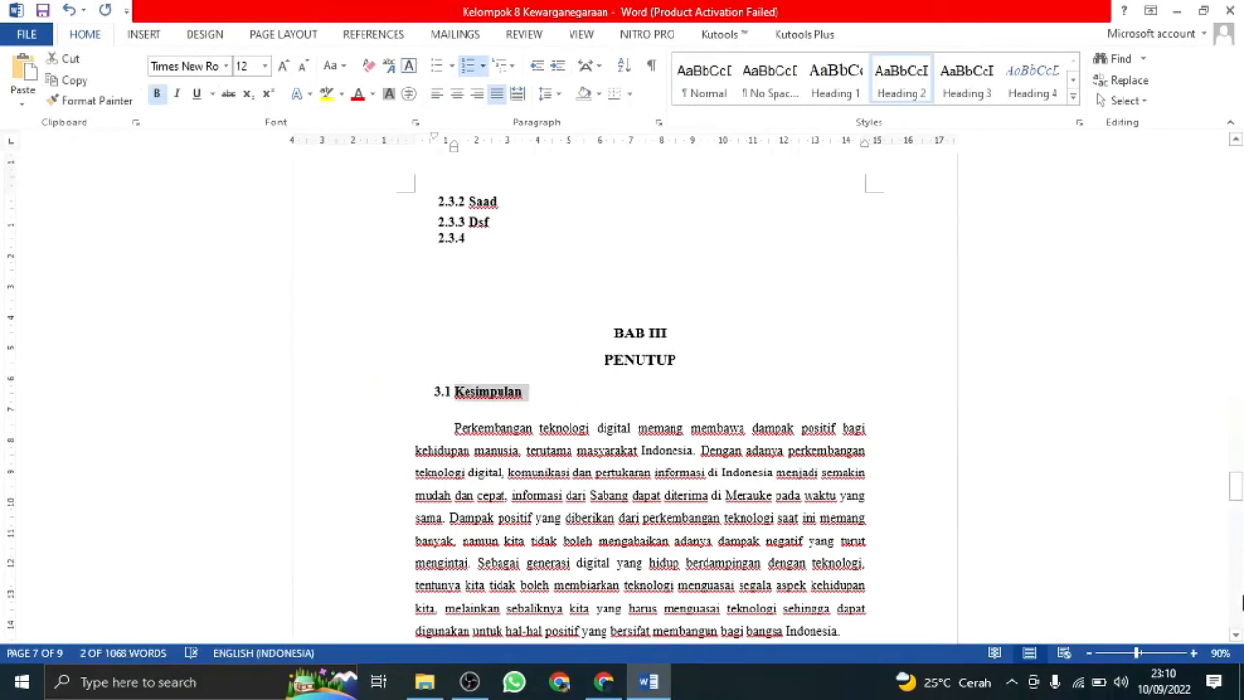
- Update the entire table of contents to pick up the bold 3.1 numbering of Kesimpulan
left_click_drag(1234, 486, 1234, 146)
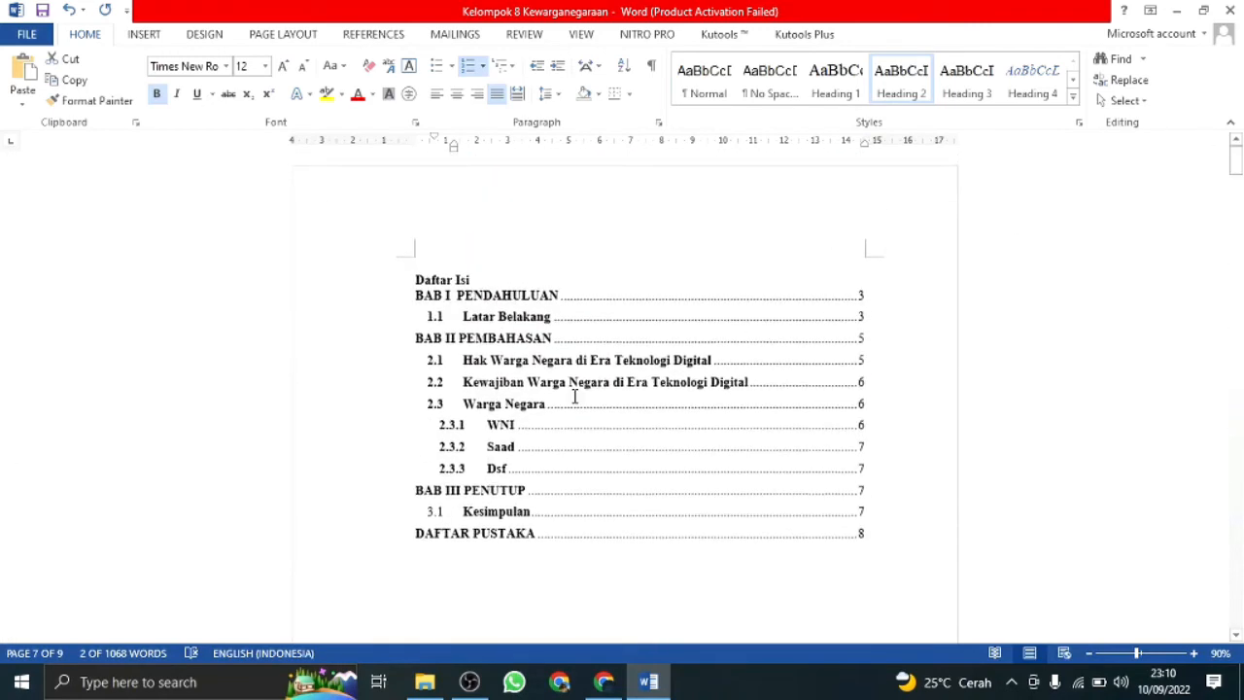
left_click(440, 449)
left_click(506, 248)
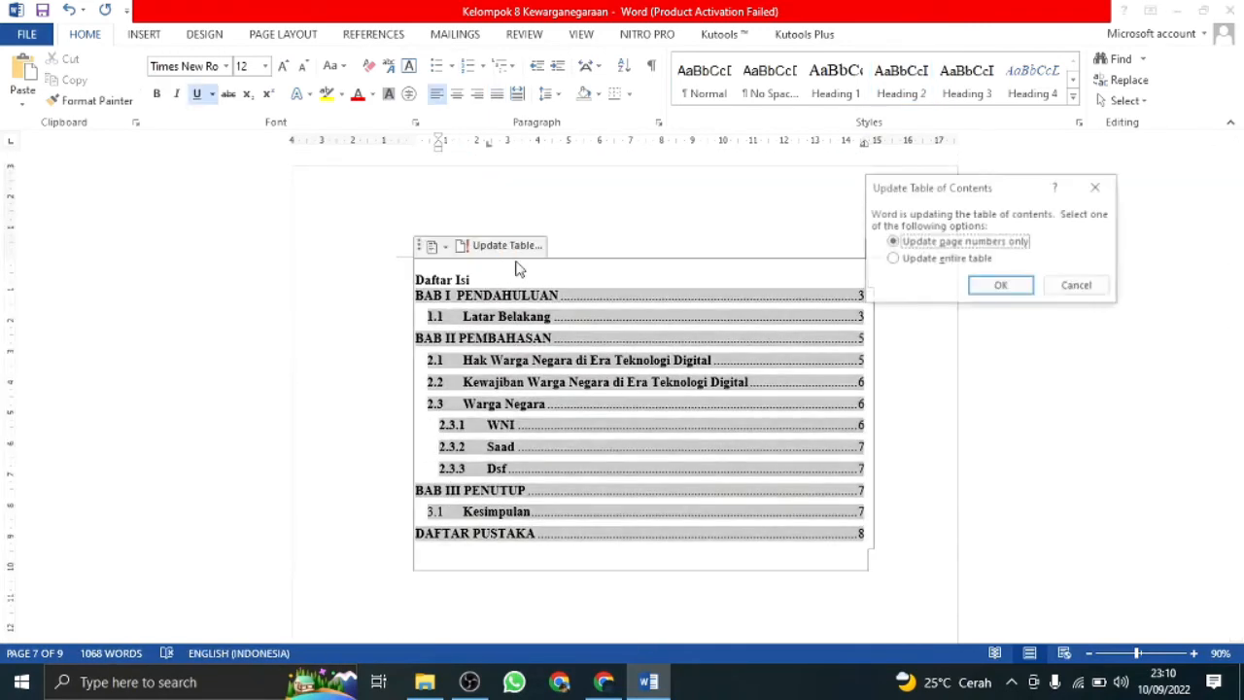
left_click(906, 259)
left_click(983, 287)
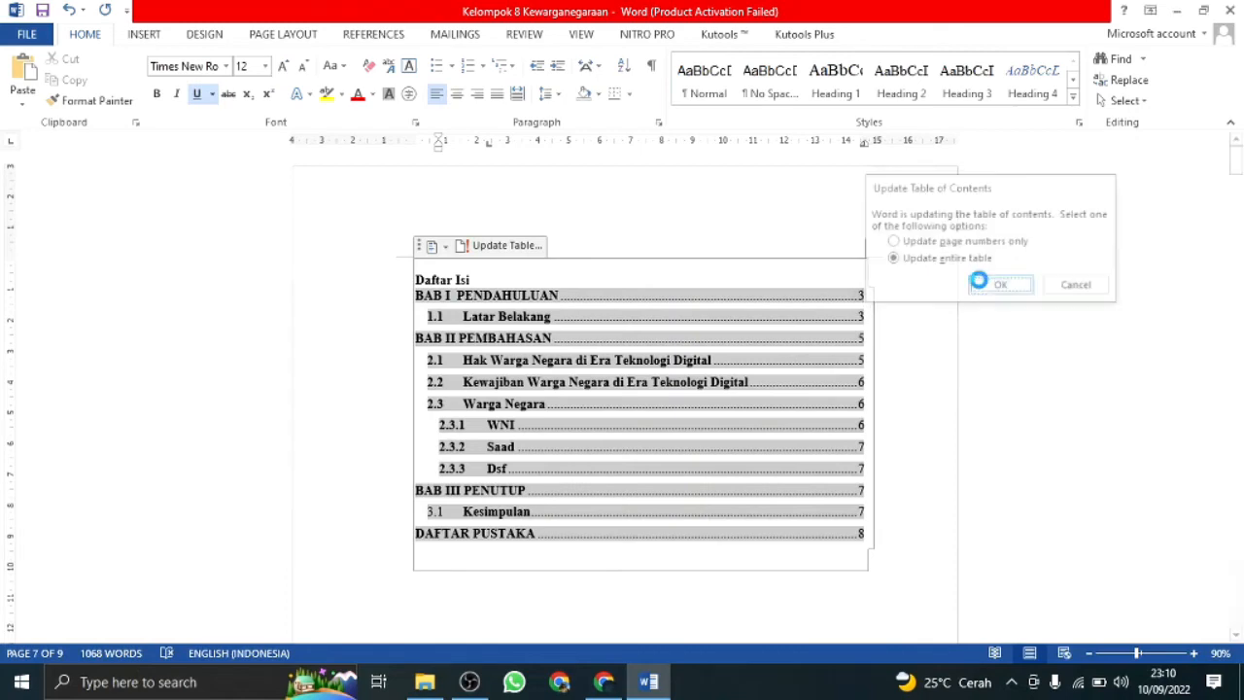
left_click(490, 497)
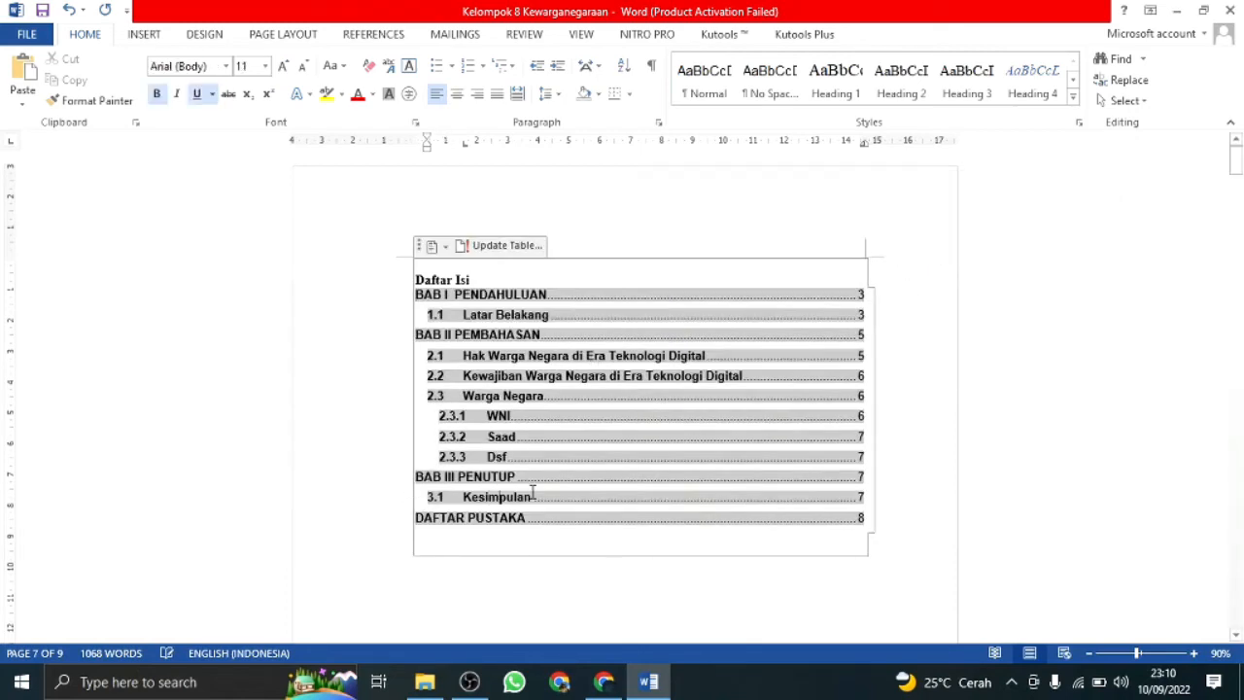
double_click(843, 533)
left_click(852, 604)
left_click(493, 485)
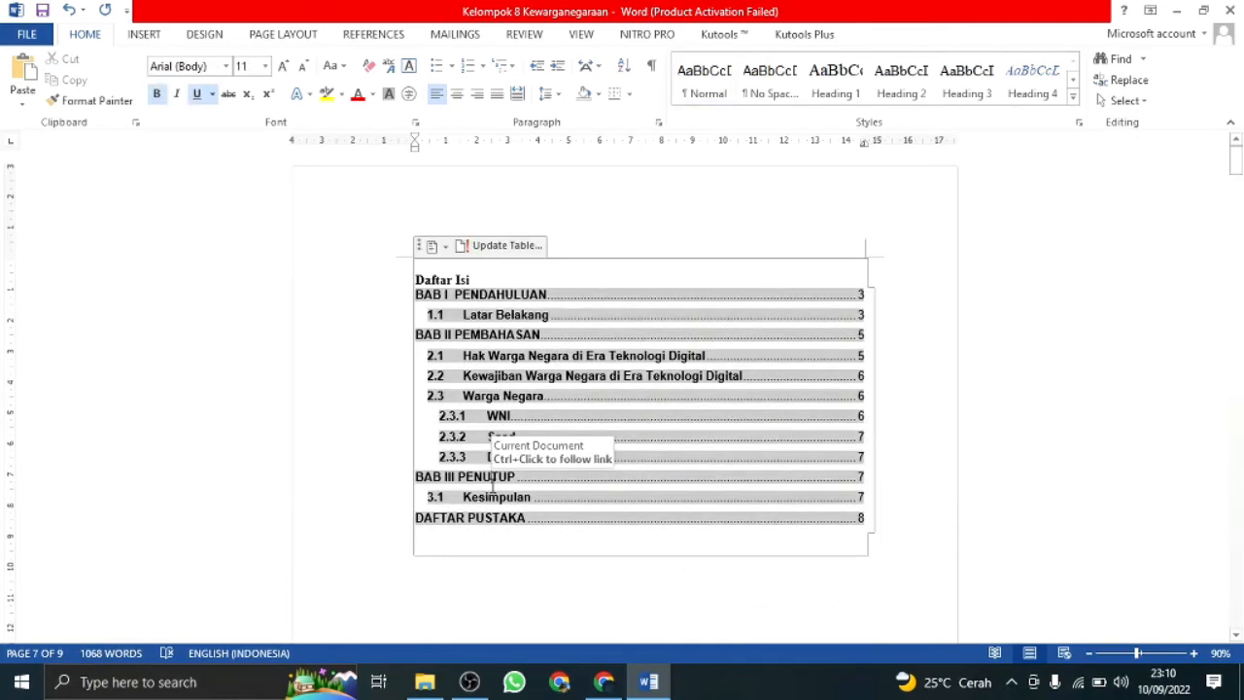
left_click(508, 376)
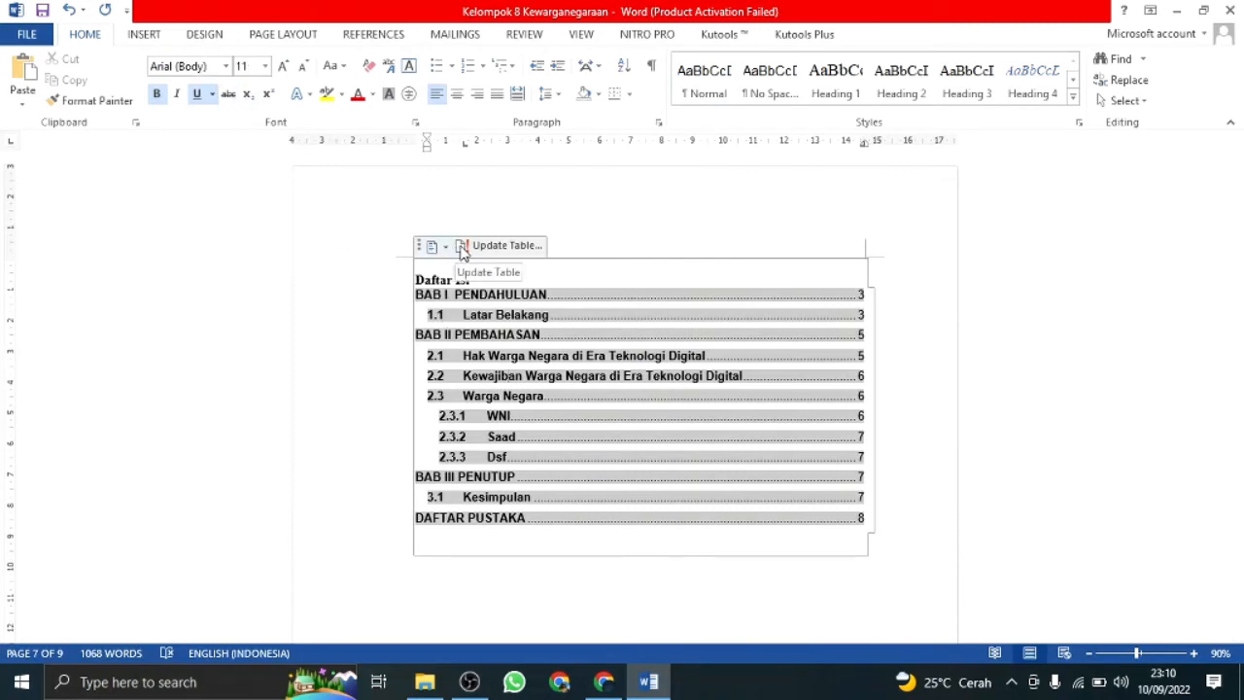
- Format all table of contents entries from BAB I PENDAHULUAN to DAFTAR PUSTAKA in Times New Roman, size 12
left_click(226, 66)
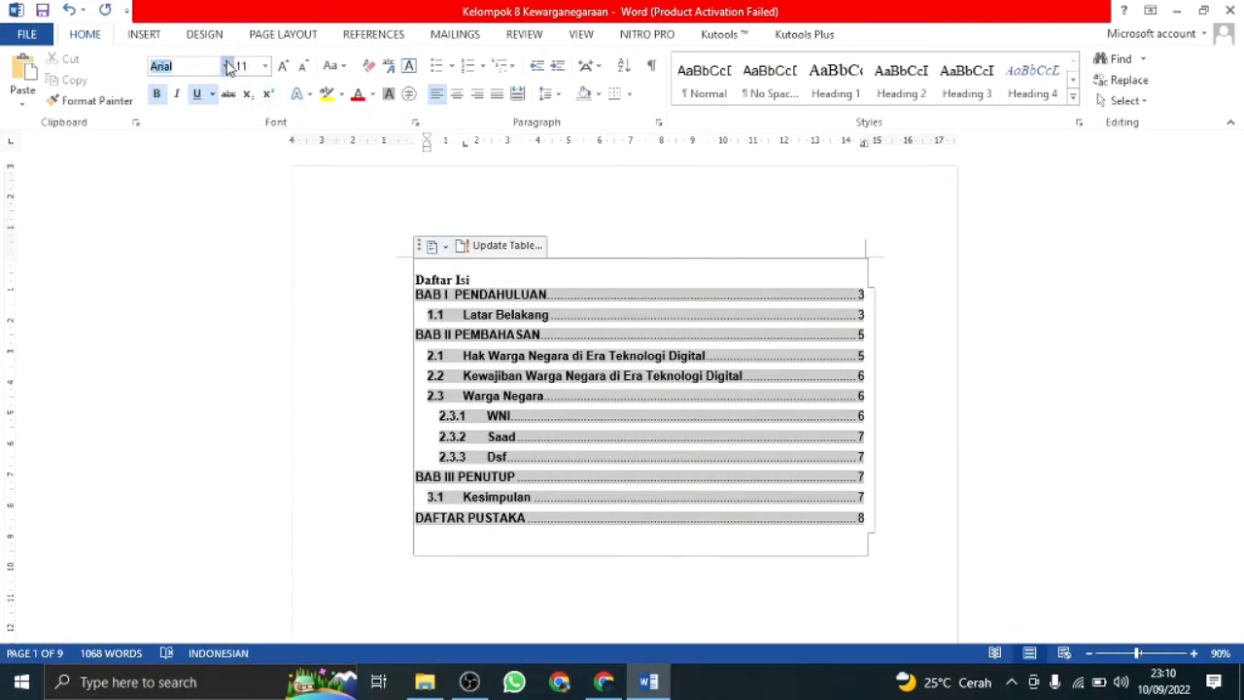
left_click(603, 465)
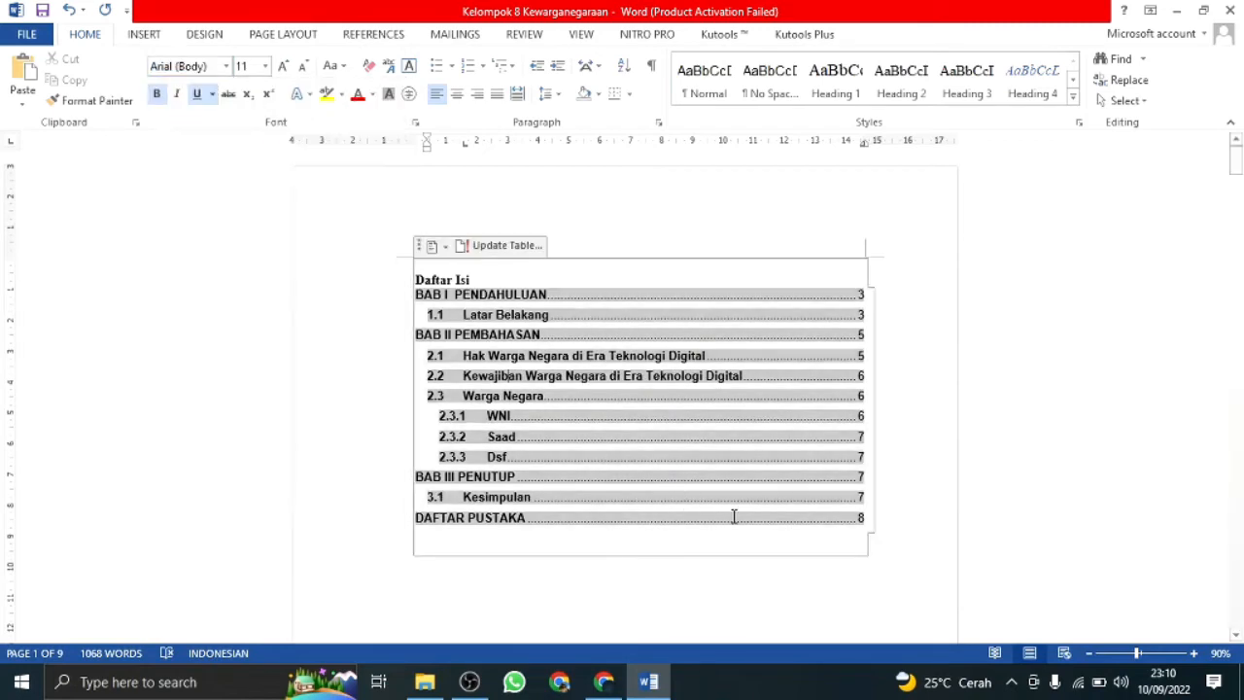
left_click_drag(750, 538, 413, 291)
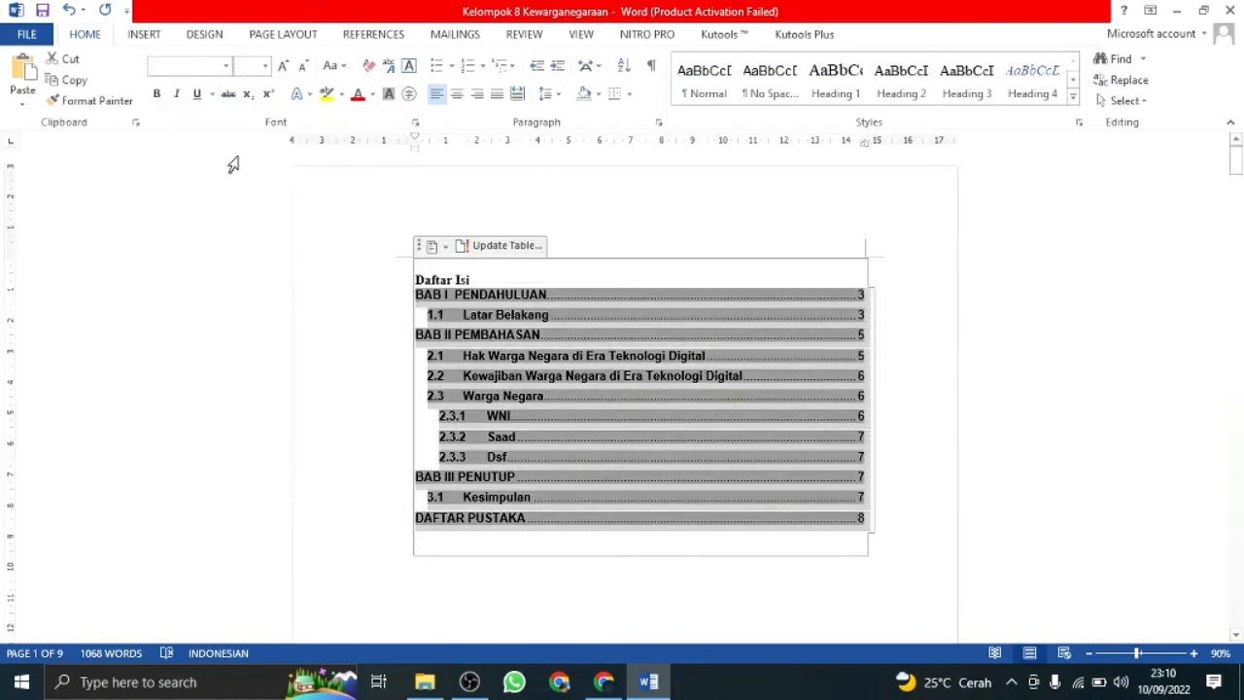
left_click(225, 66)
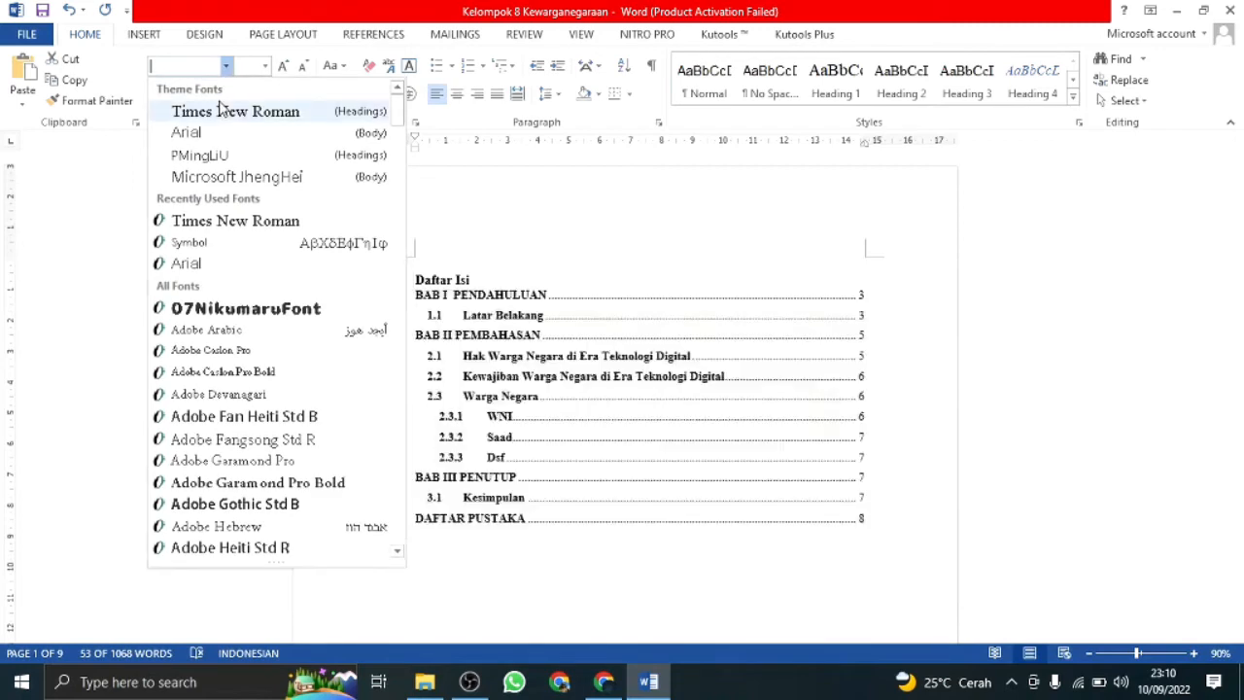
left_click(243, 111)
left_click(264, 66)
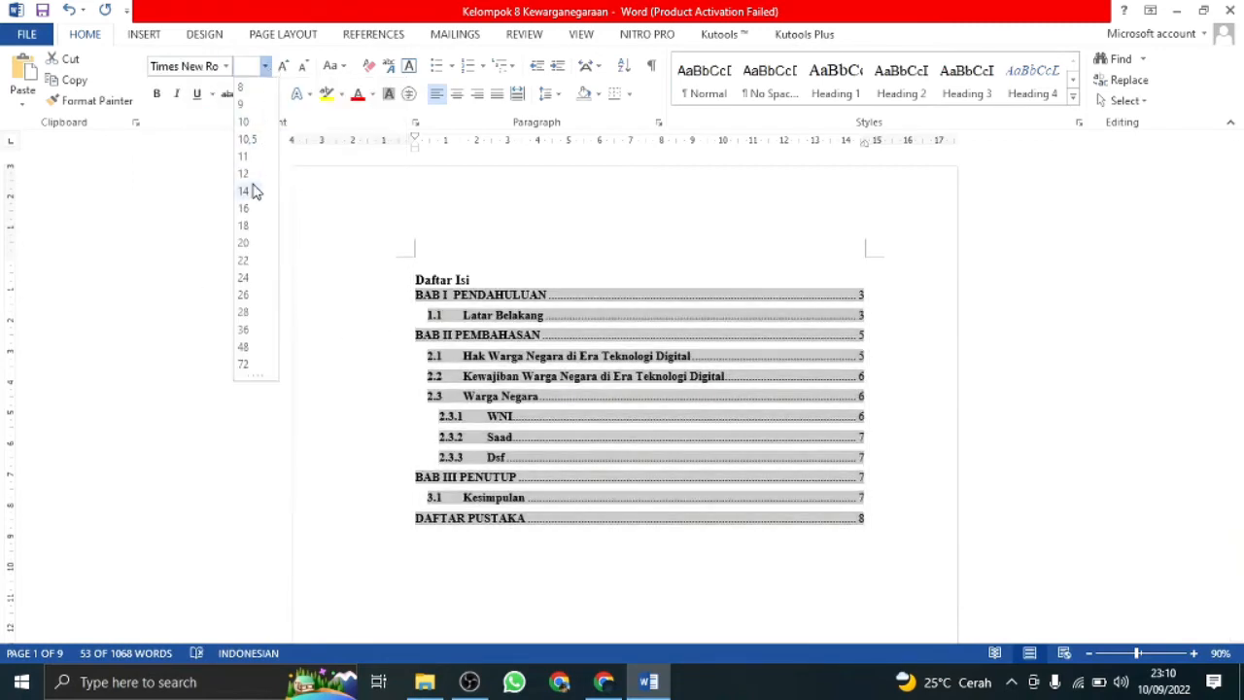
left_click(243, 174)
left_click(401, 547)
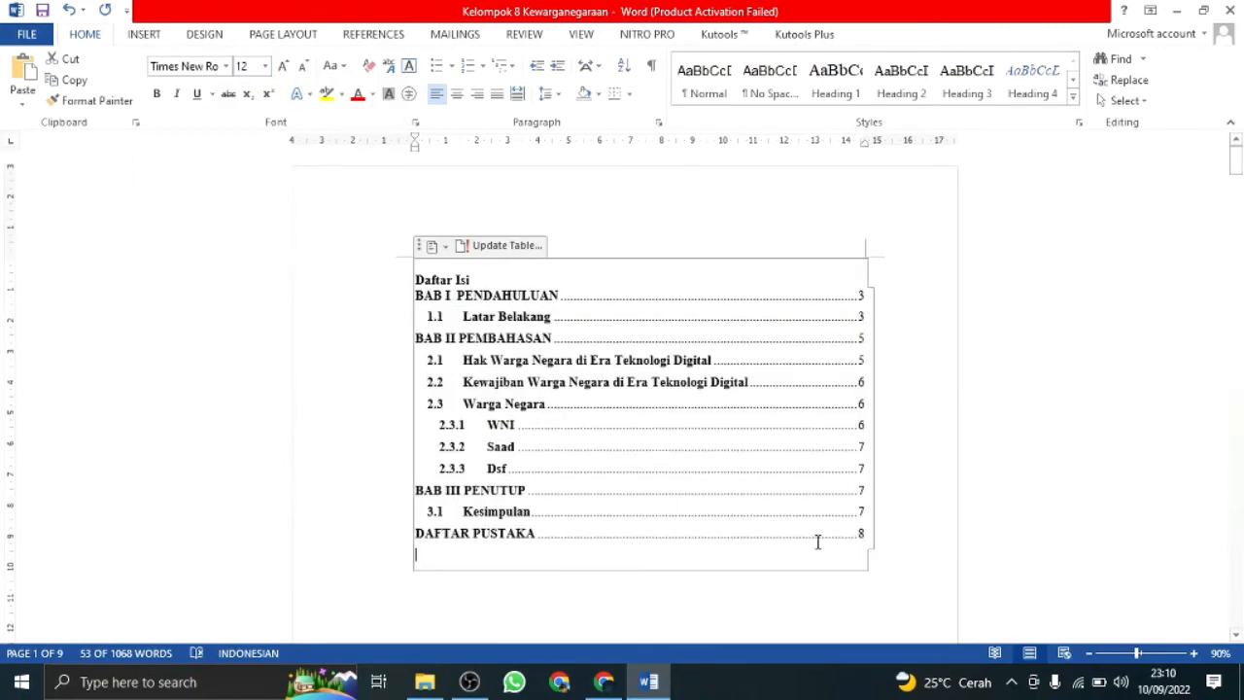
left_click(957, 486)
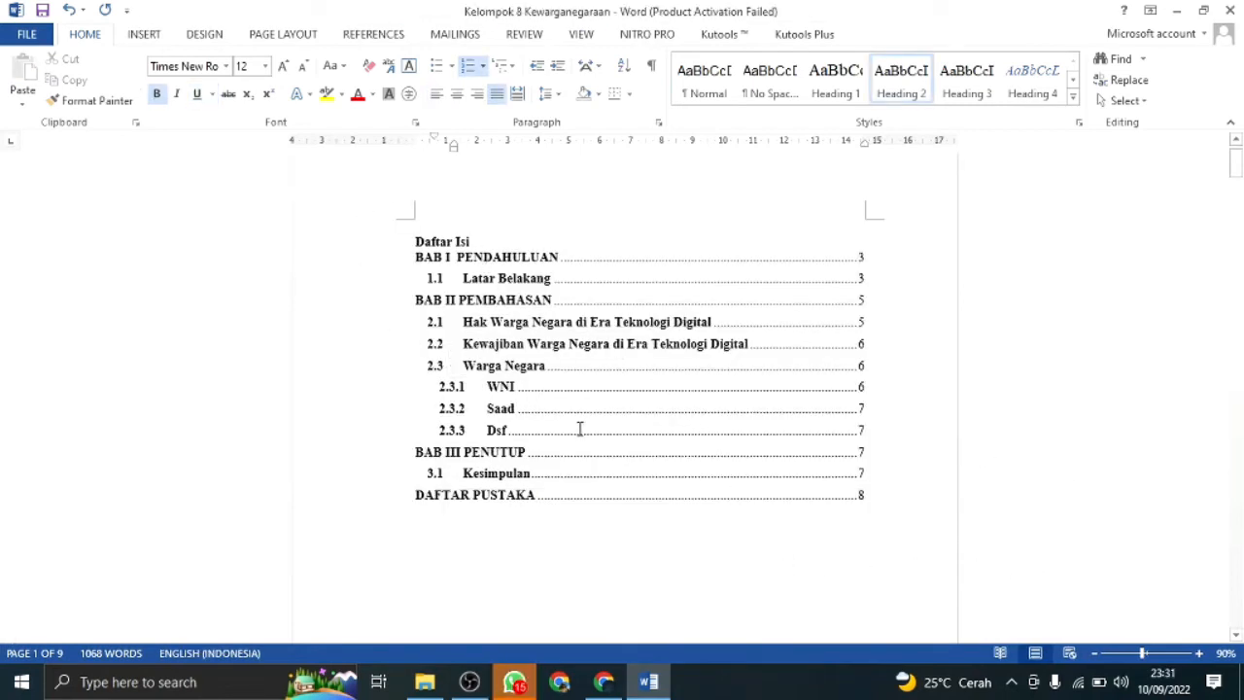
- Follow the 2.2 Kewajiban Warga Negara entry's link to its heading, and return to the table of contents
left_click(601, 449)
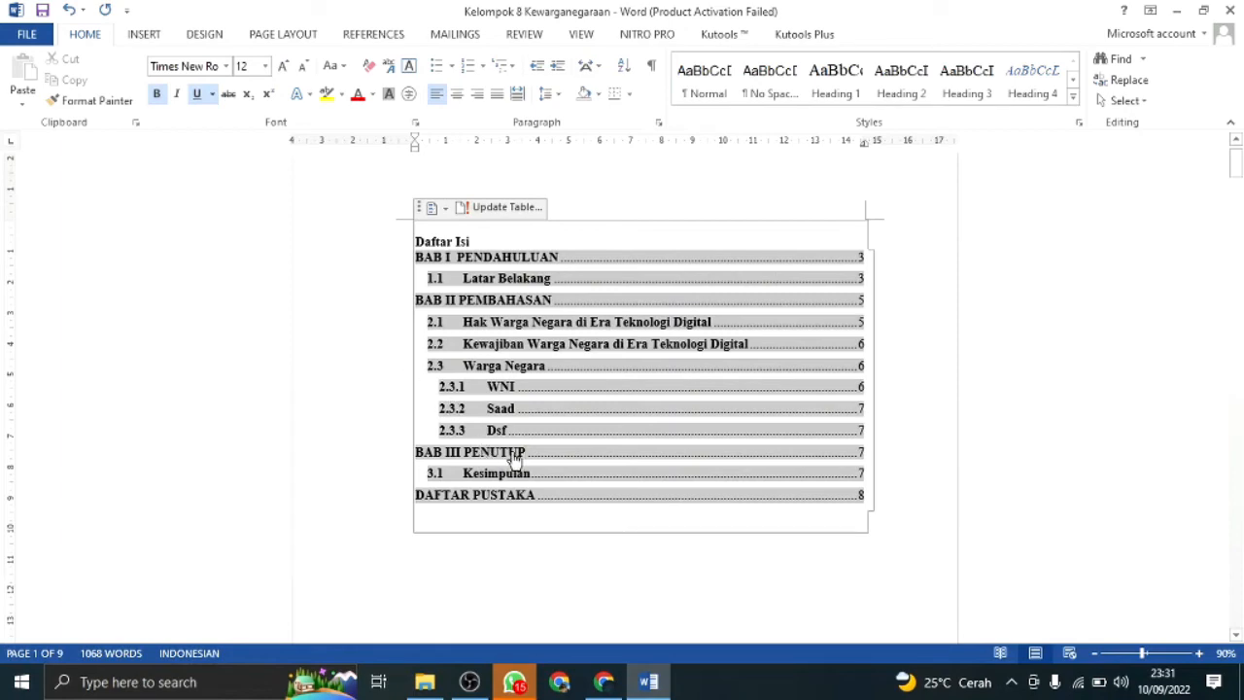
left_click(486, 348, "ctrl")
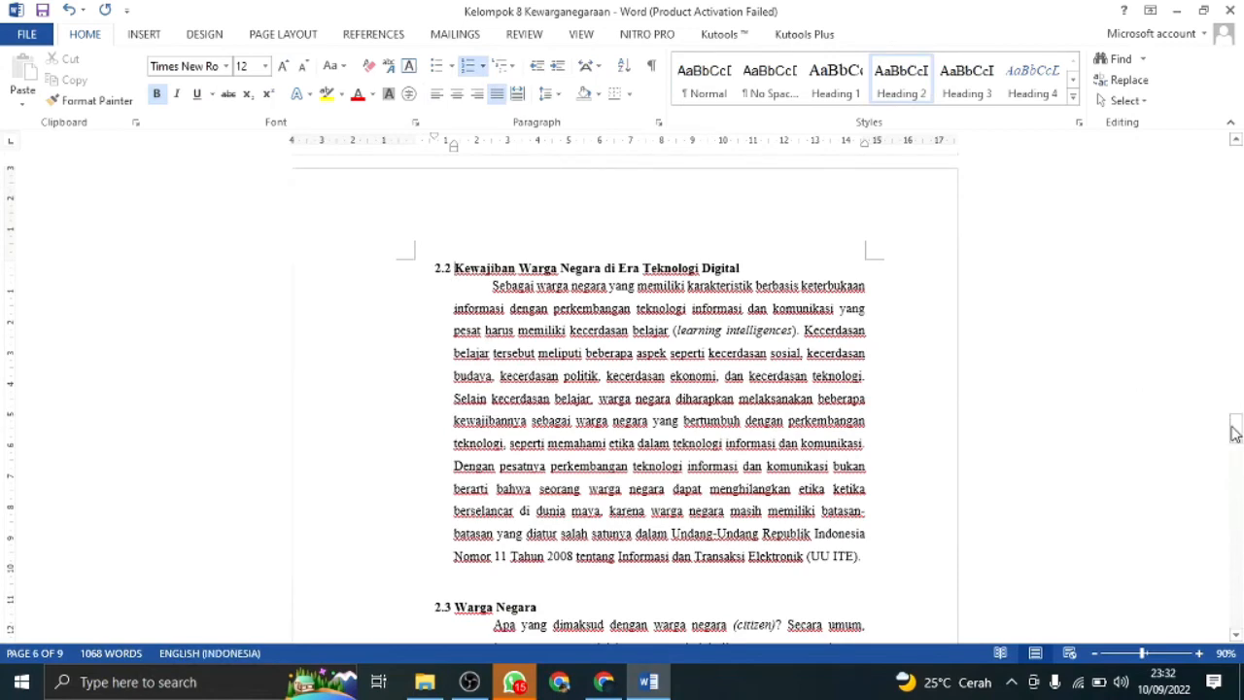
left_click_drag(1234, 432, 1233, 170)
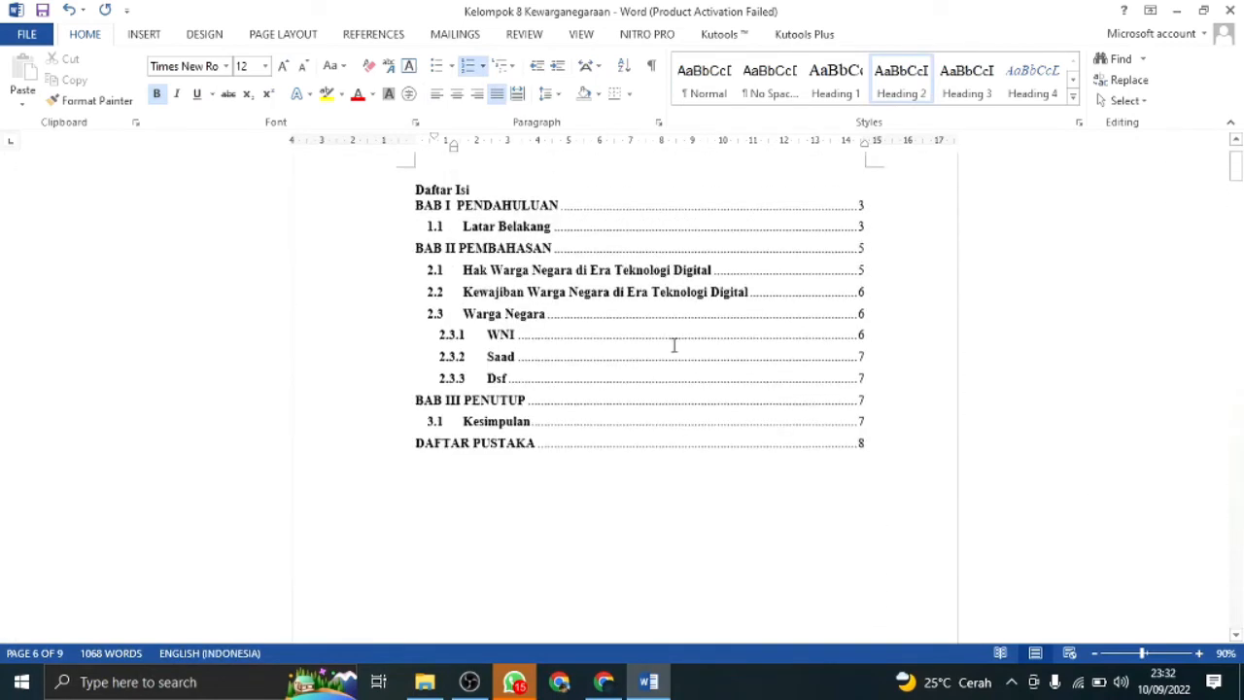
scroll(527, 369, "up", 2)
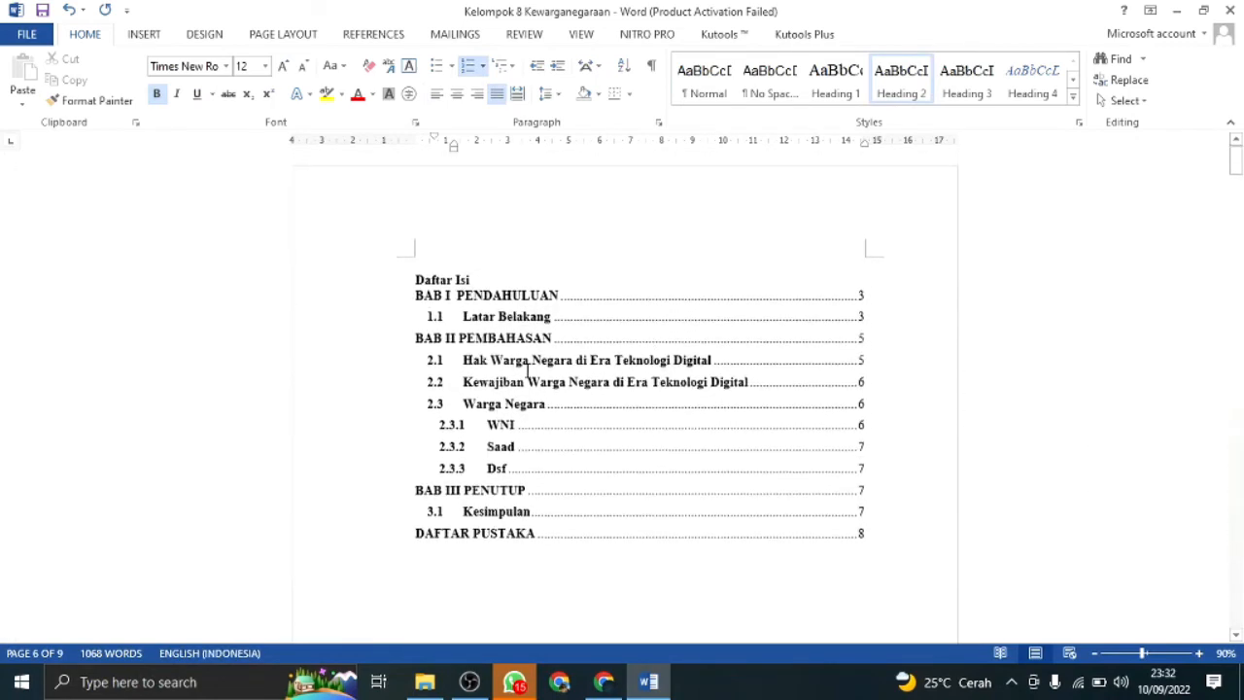
- Follow the BAB III PENUTUP entry's link to its heading, and return to the table of contents
left_click(483, 497, "ctrl")
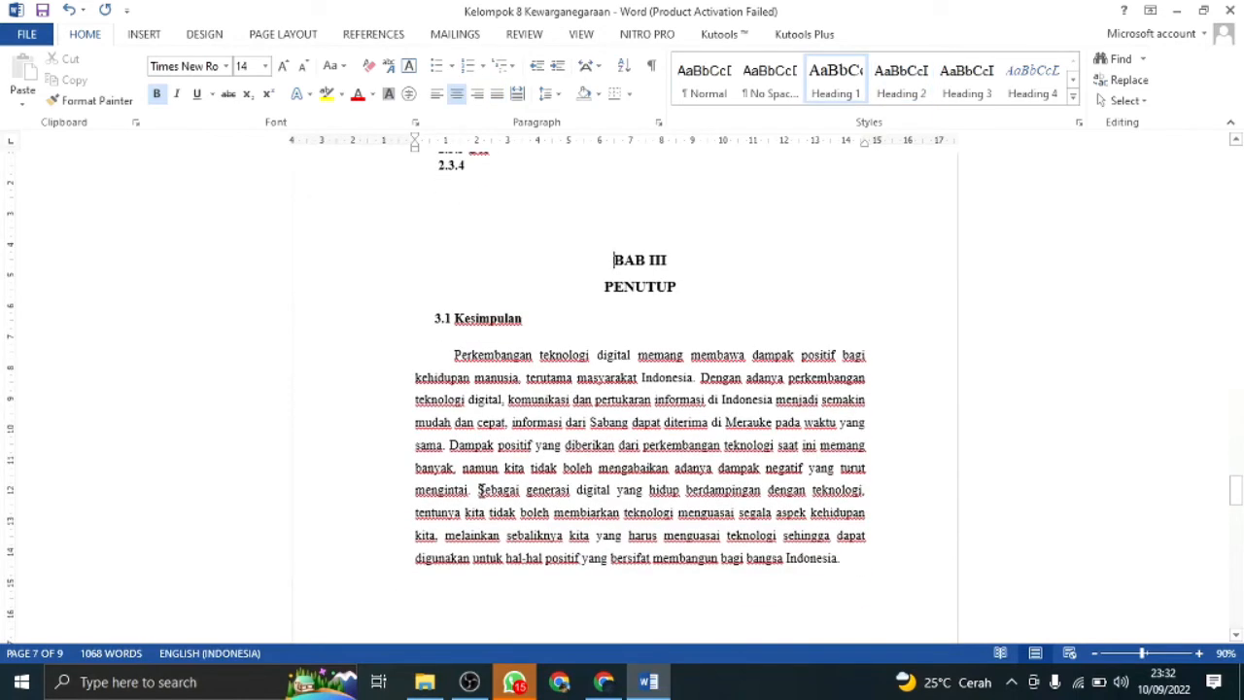
left_click_drag(1239, 495, 1196, 147)
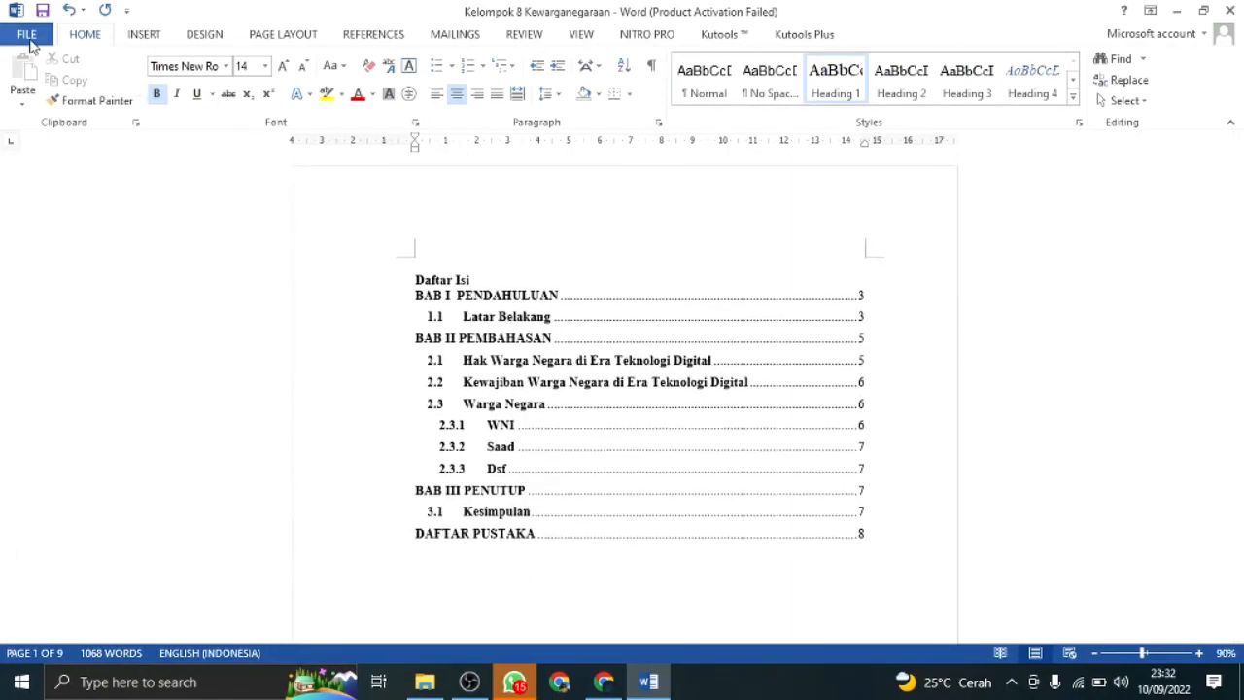
- Export the document as a PDF named Kelompok 8 Kewarganegaraan in the LAPORAN folder, replacing the existing file
left_click(28, 37)
left_click(61, 325)
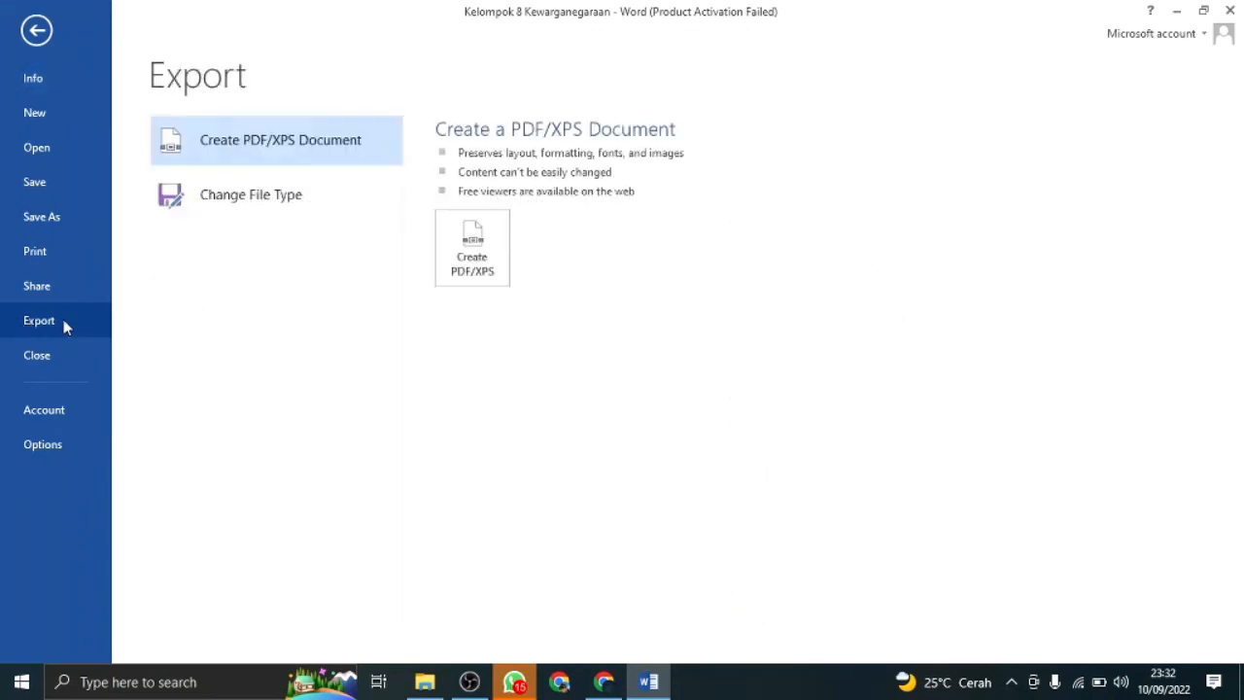
left_click(491, 250)
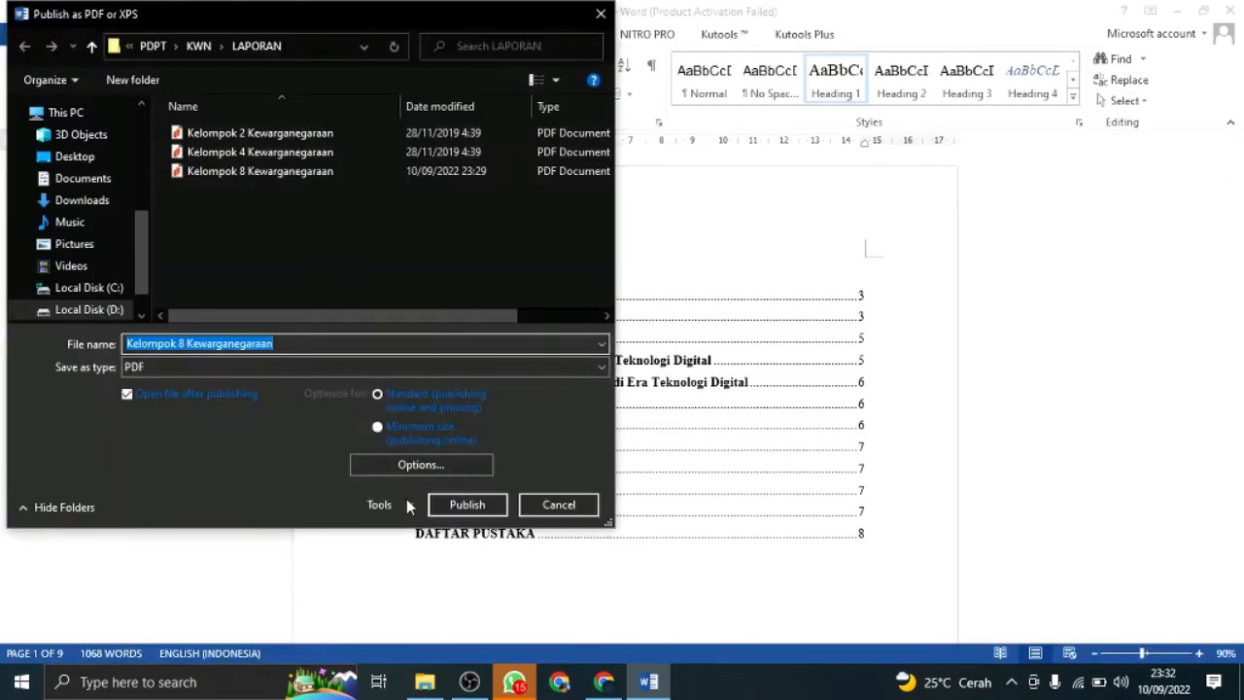
left_click(457, 504)
left_click(660, 342)
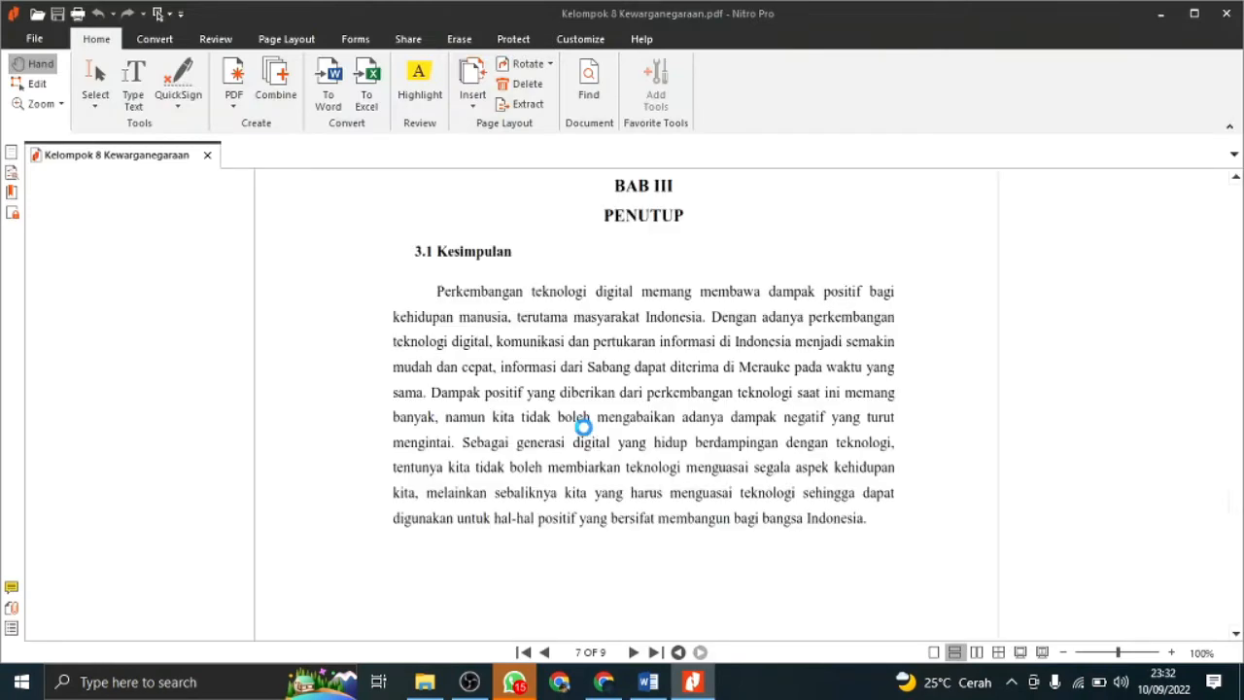
- From the first page of the exported PDF, test the 3.1 Kesimpulan entry's link, and return to the table of contents
left_click(522, 652)
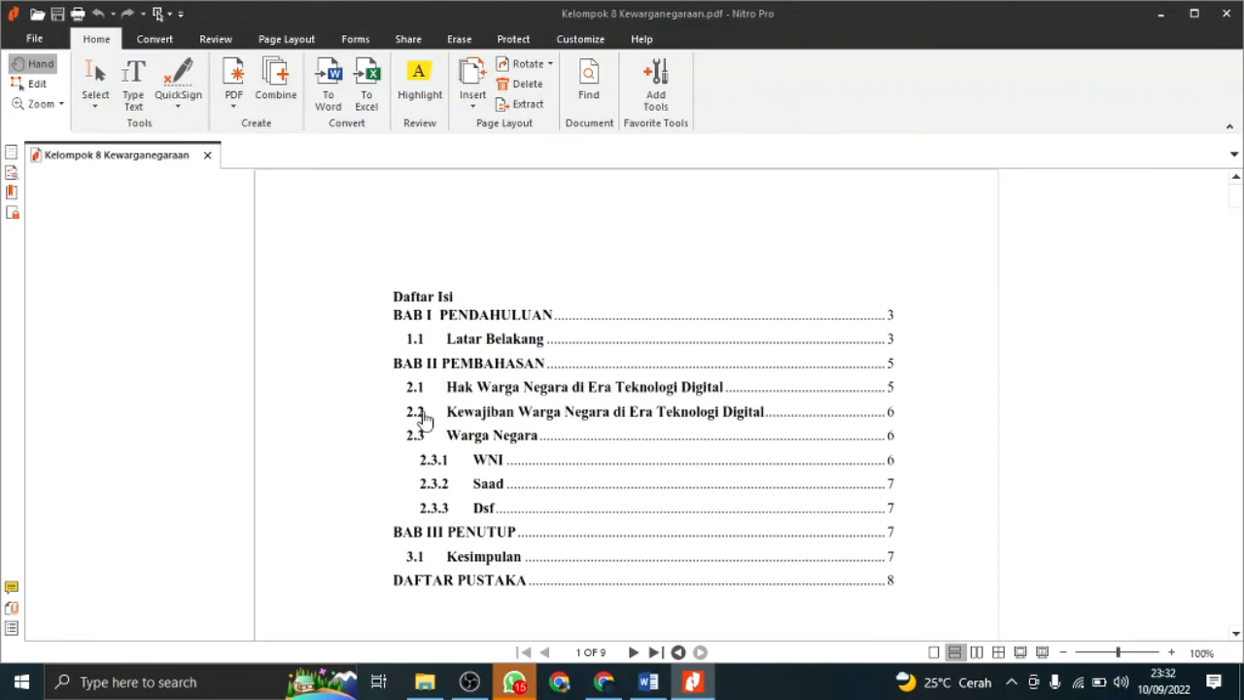
left_click(455, 564)
scroll(467, 257, "up", 1)
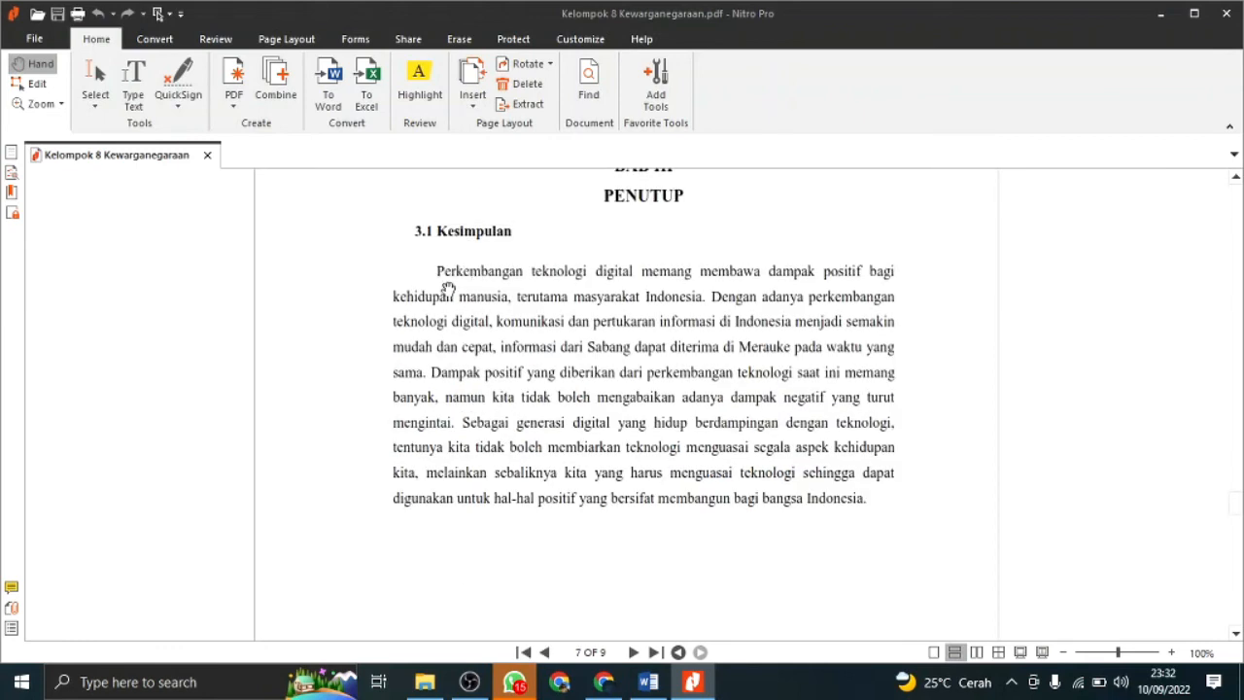
left_click_drag(1236, 513, 1232, 185)
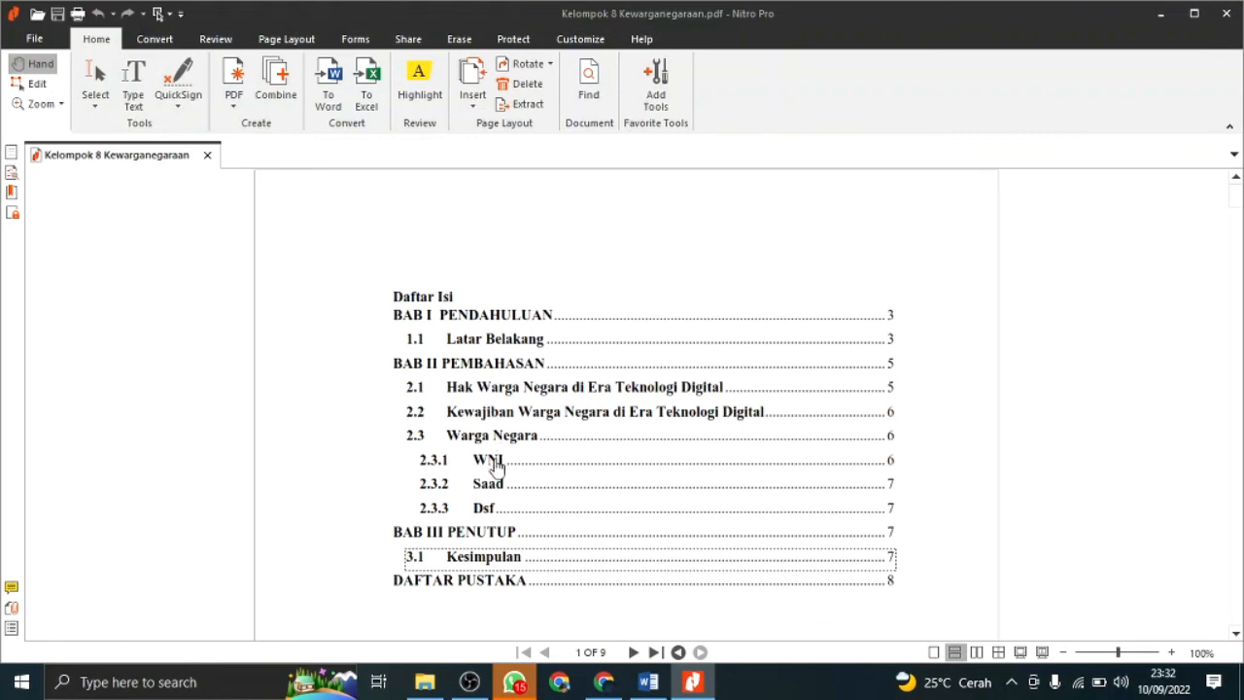
- Test the 2.3.1 WNI entry's link in the exported PDF, and return to the table of contents
left_click(493, 460)
scroll(425, 304, "up", 1)
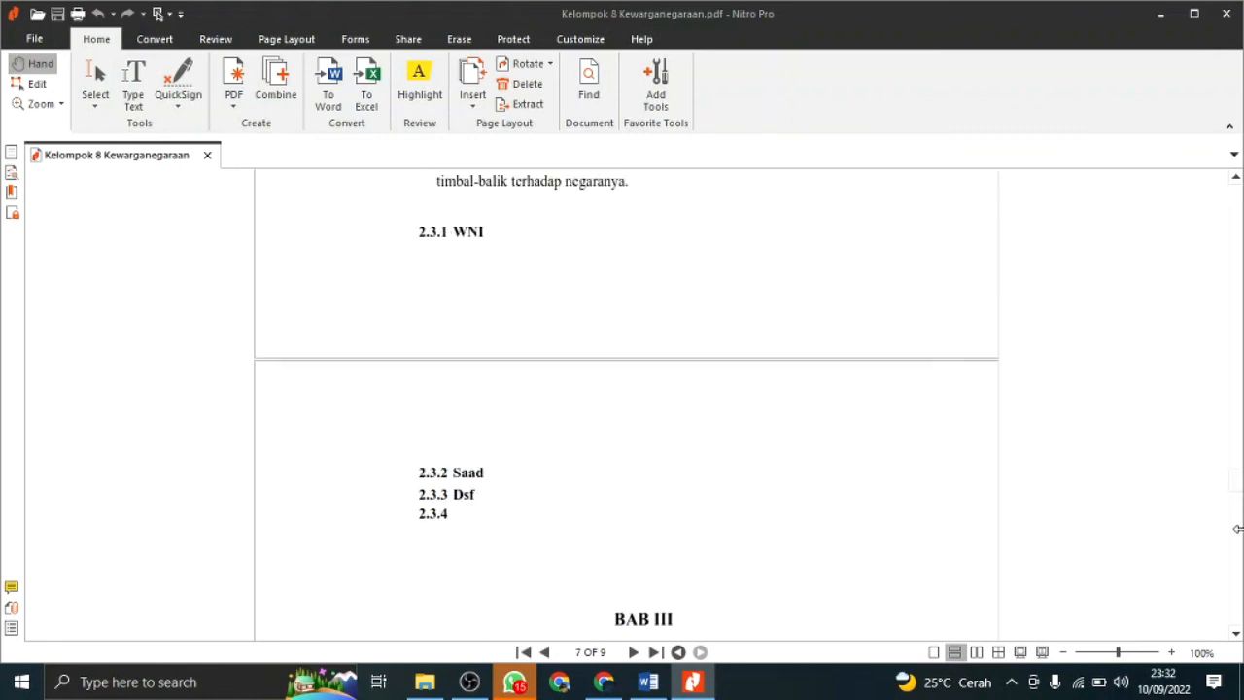
left_click_drag(1238, 486, 1218, 194)
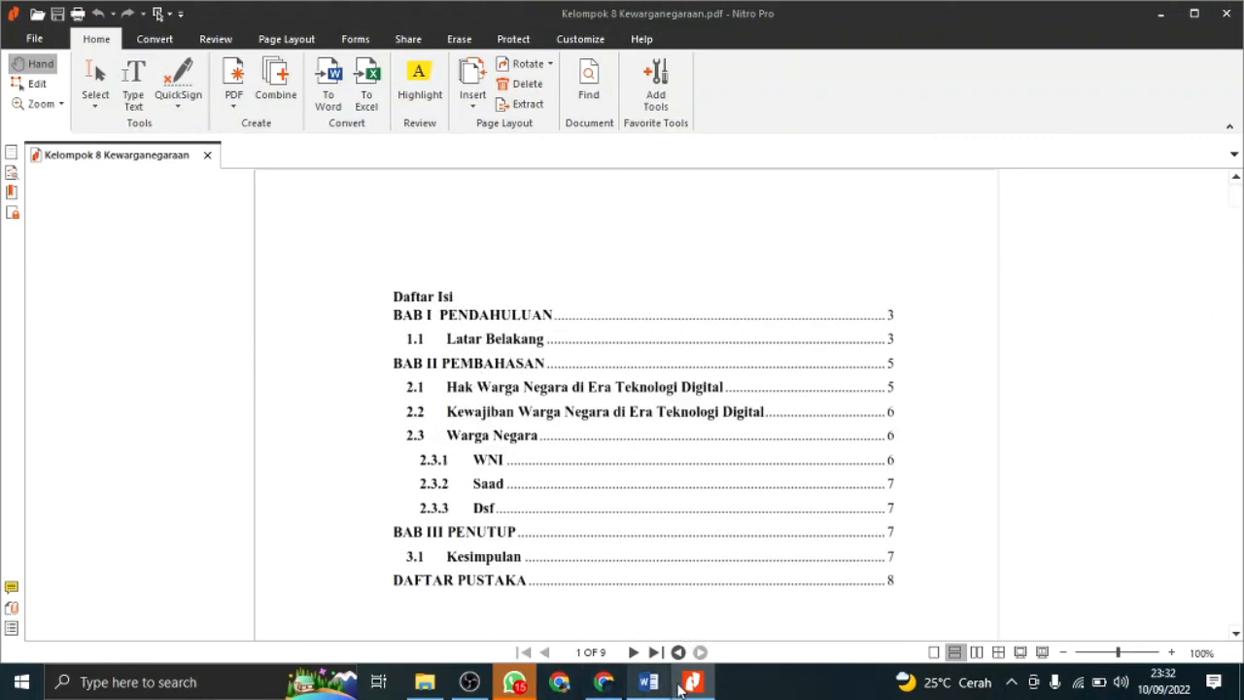
- Switch back to Word and review the finished table of contents from the Daftar Isi title to the DAFTAR PUSTAKA entry
left_click(648, 681)
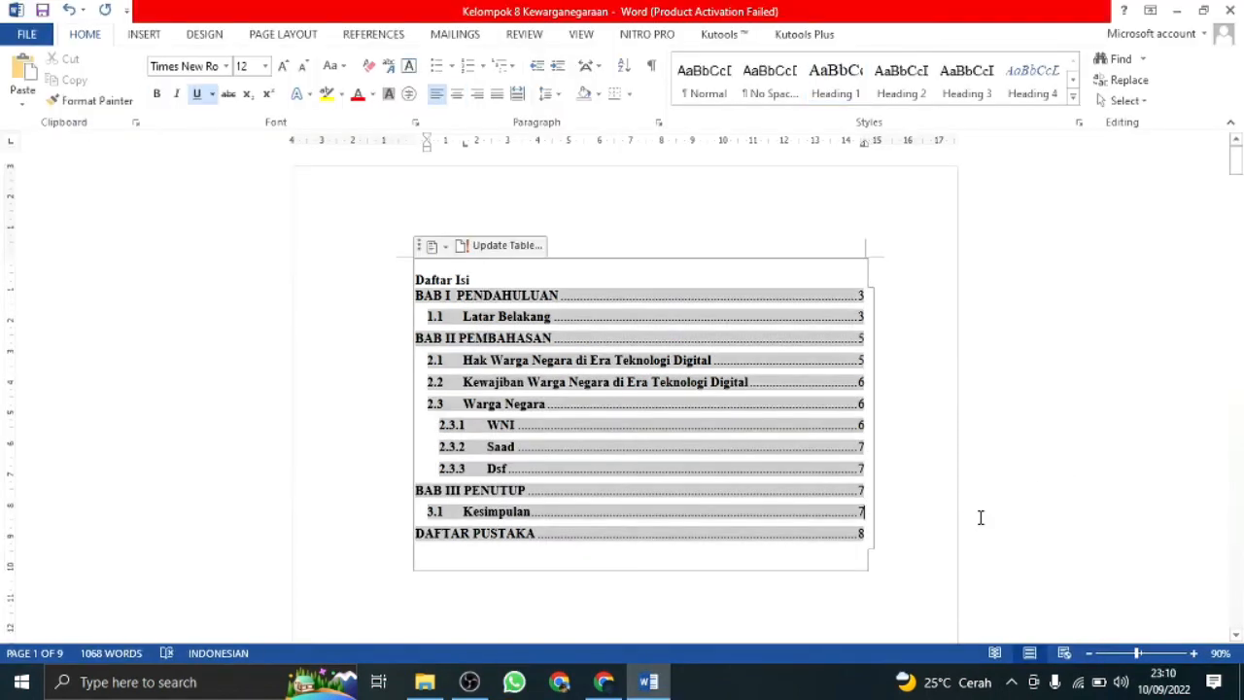
scroll(957, 503, "down", 1)
left_click(880, 549)
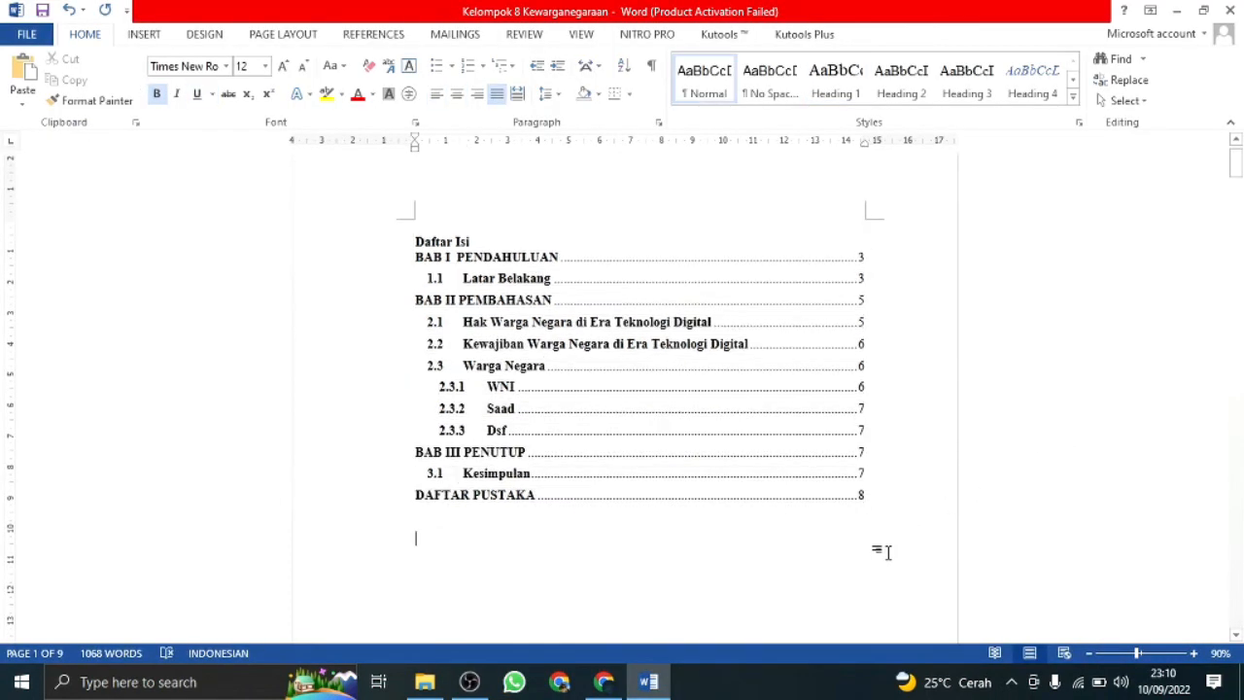
left_click(483, 246)
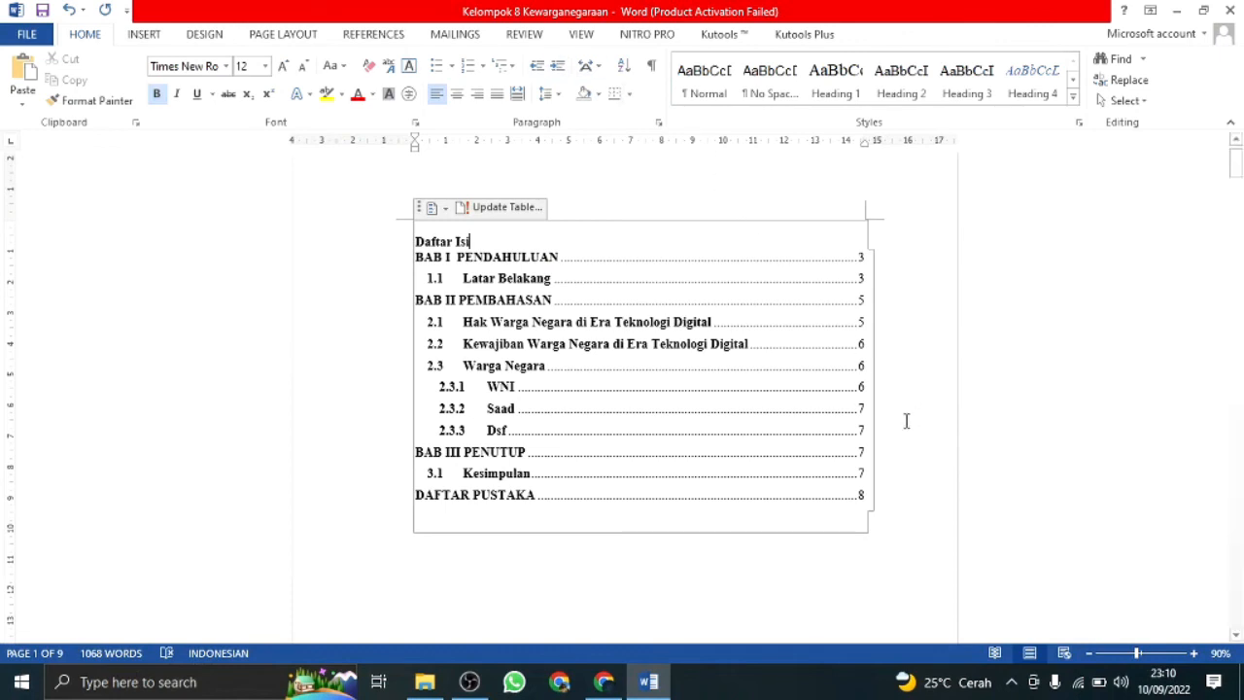
scroll(685, 416, "down", 2)
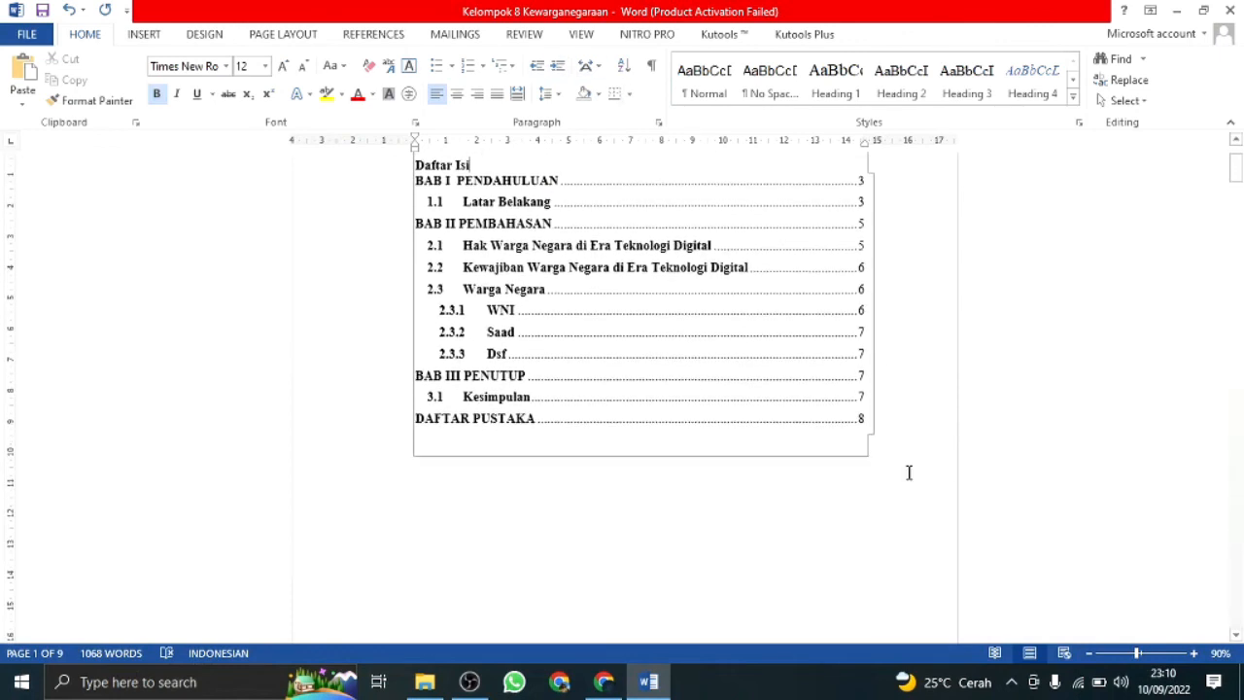
left_click(863, 420)
left_click(685, 382)
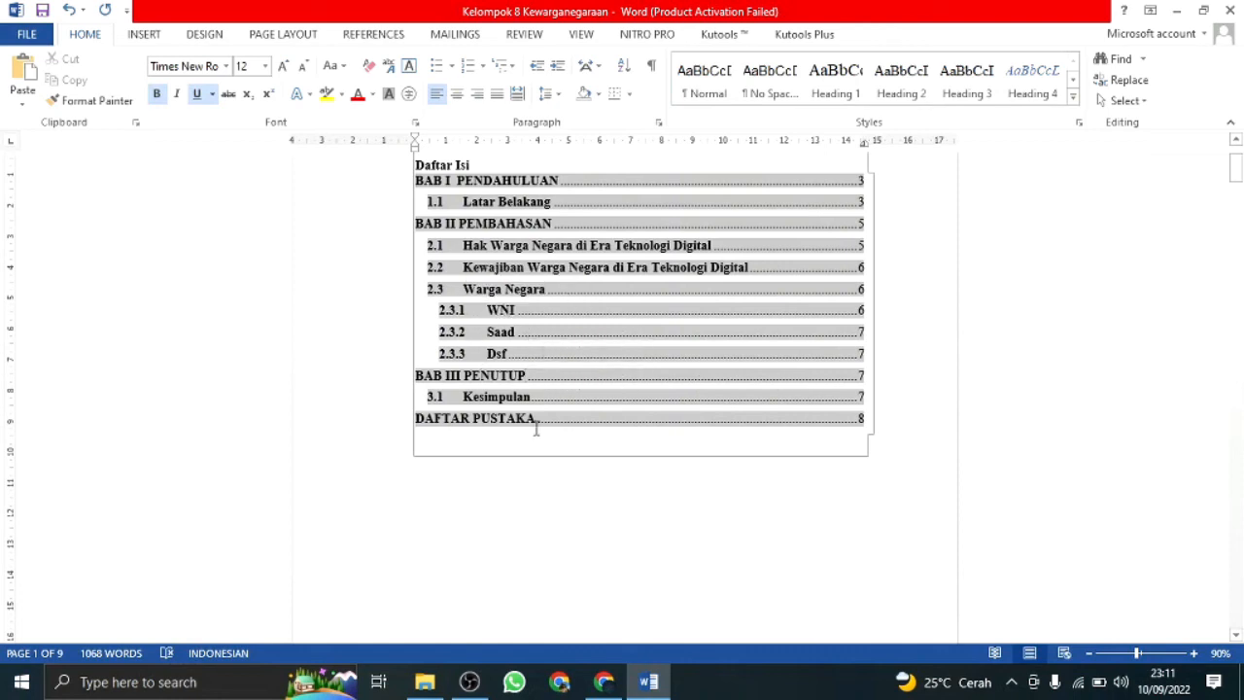
left_click(480, 402)
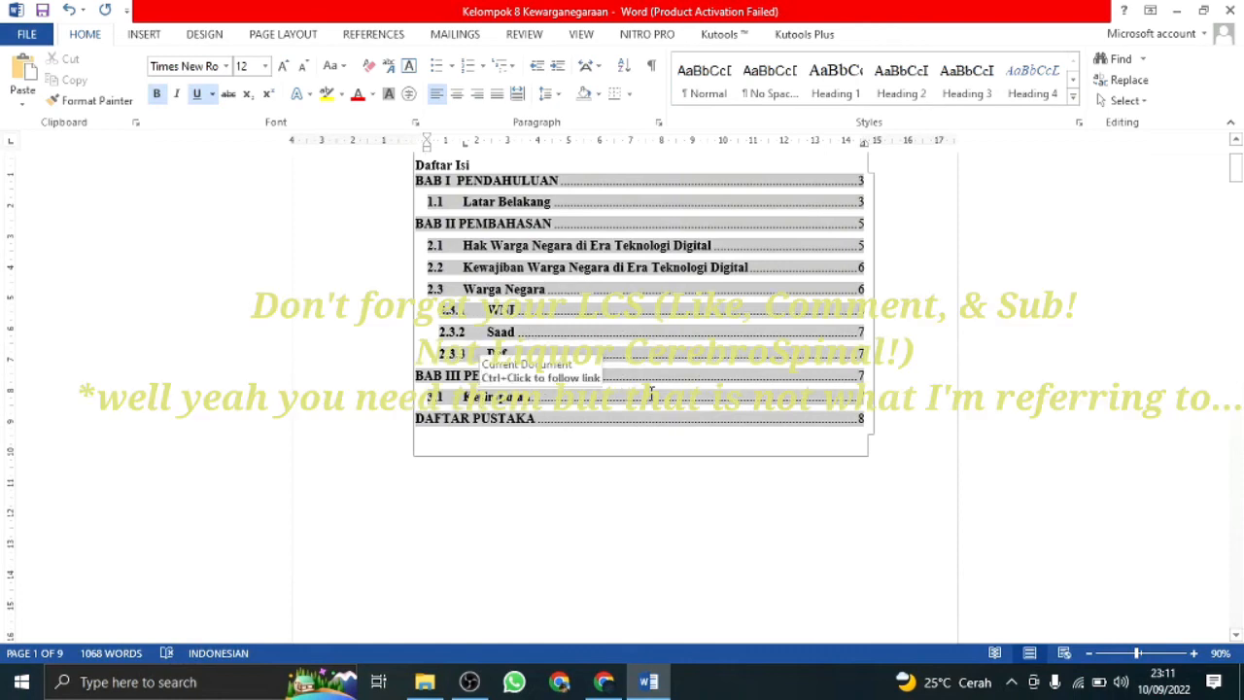